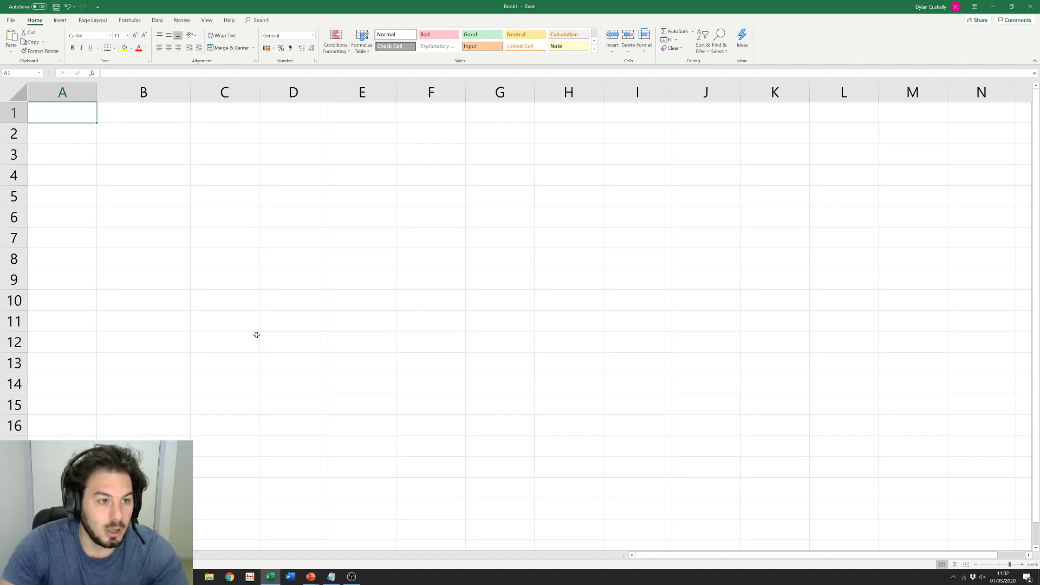
Step: Return to cell A1 and enter the value 1
{"action": "key", "text": "Down"}
{"action": "key", "text": "Down"}
{"action": "key", "text": "Down"}
{"action": "key", "text": "Right"}
{"action": "key", "text": "Left"}
{"action": "key", "text": "Down"}
{"action": "key", "text": "Down"}
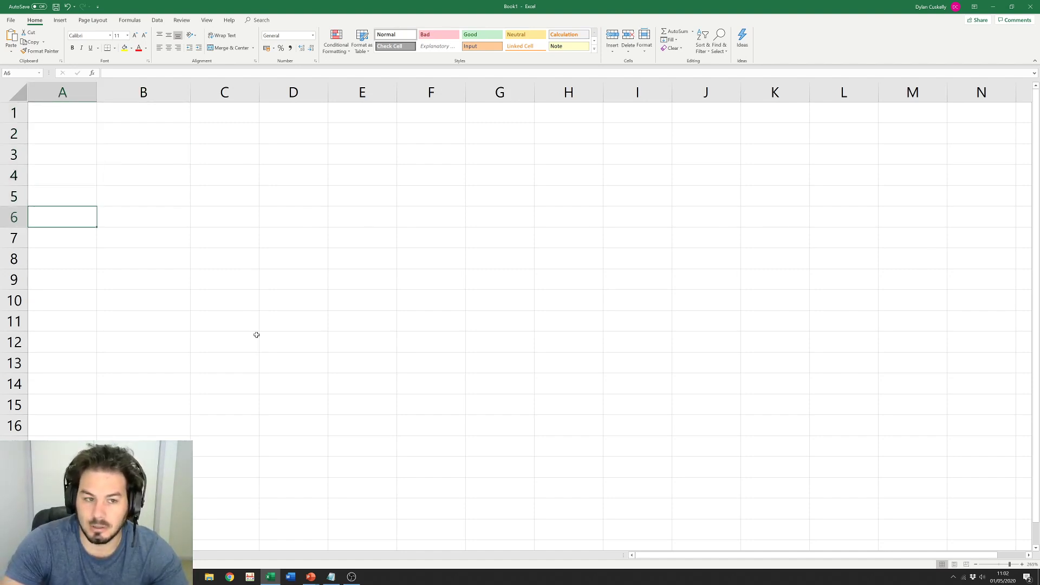
{"action": "key", "text": "Right"}
{"action": "key", "text": "Right"}
{"action": "key", "text": "Right"}
{"action": "key", "text": "Down"}
{"action": "key", "text": "Right"}
{"action": "key", "text": "Left"}
{"action": "key", "text": "Up"}
{"action": "key", "text": "Up"}
{"action": "key", "text": "Up"}
{"action": "key", "text": "Up"}
{"action": "key", "text": "Up"}
{"action": "key", "text": "Up"}
{"action": "key", "text": "Left"}
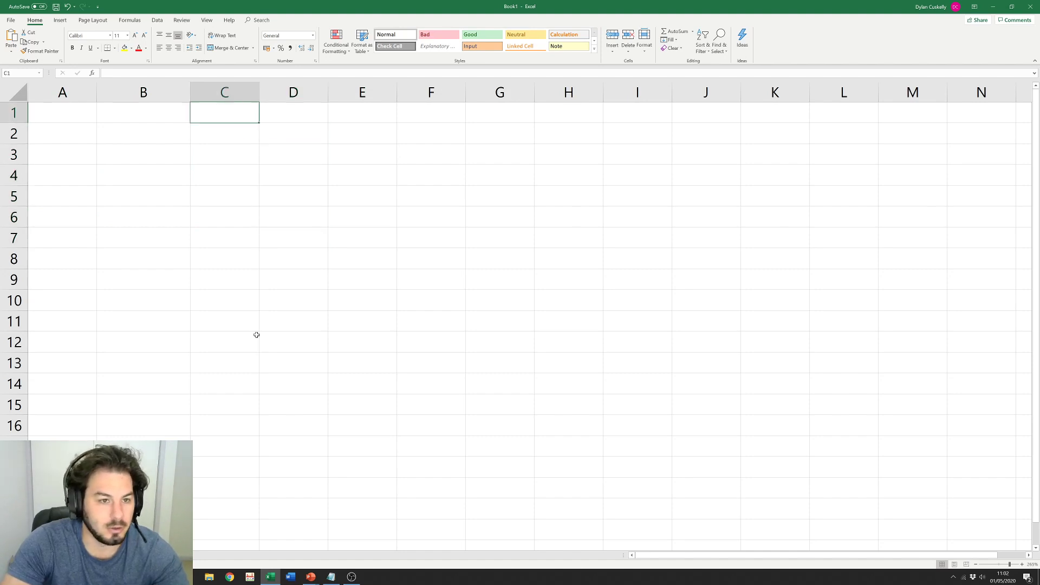
{"action": "key", "text": "Left"}
{"action": "key", "text": "Left"}
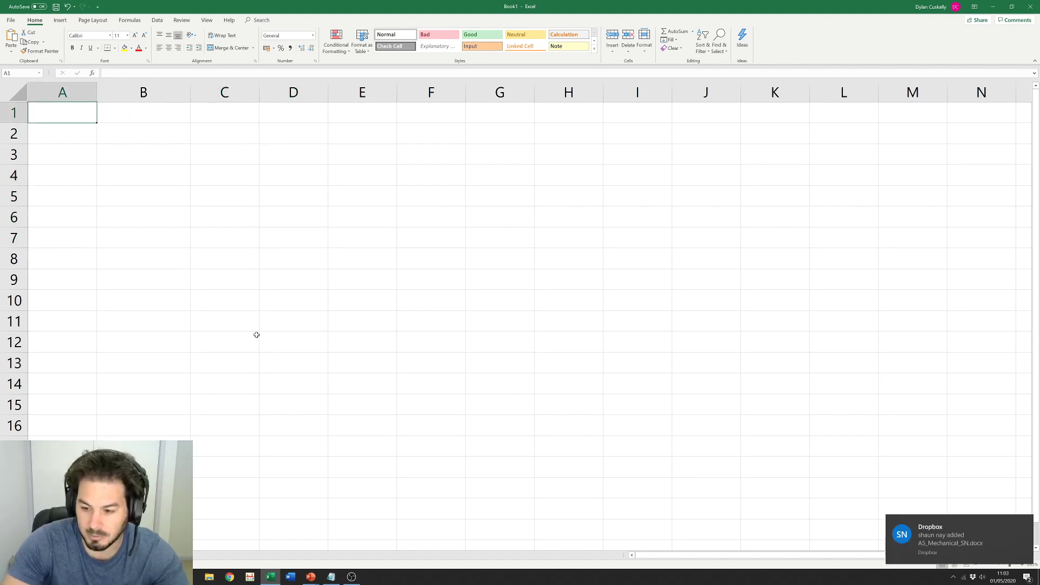
{"action": "type", "text": "1"}
{"action": "key", "text": "Return"}
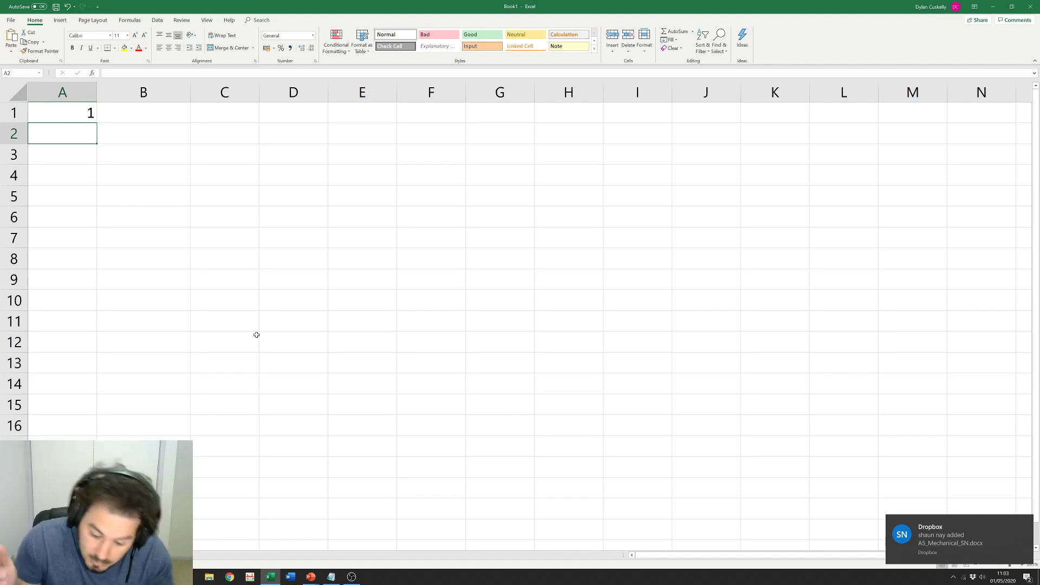
Step: Enter 2 in A2 and the formula =1+2 in A3, showing 3
{"action": "type", "text": "2"}
{"action": "key", "text": "Return"}
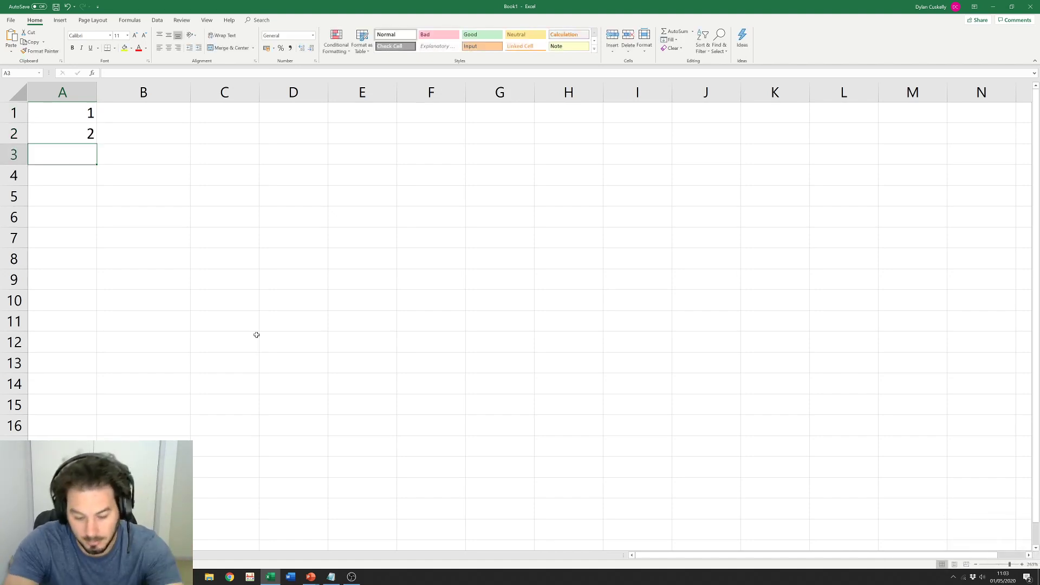
{"action": "type", "text": "="}
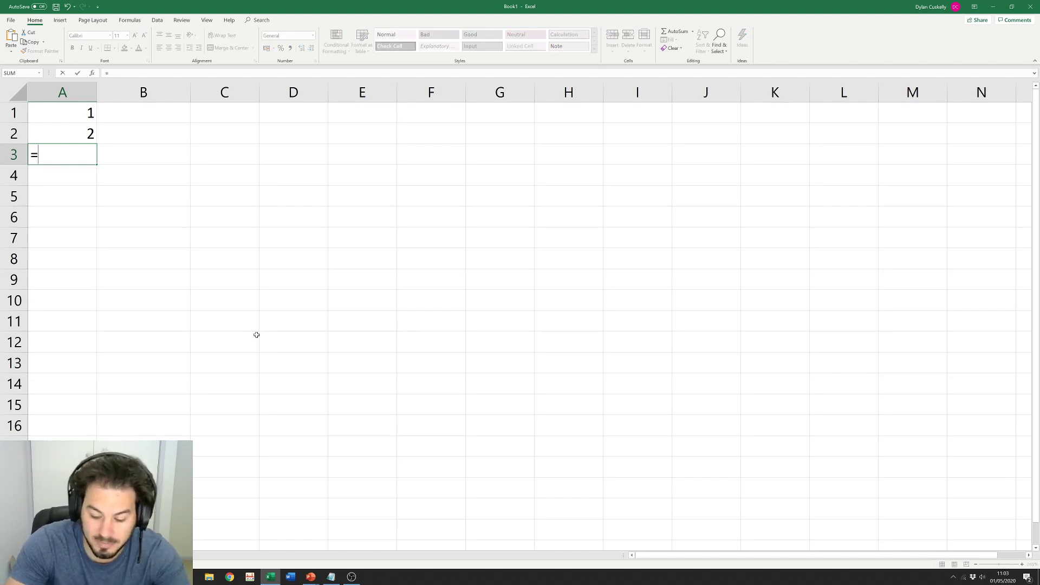
{"action": "type", "text": "1+2"}
{"action": "key", "text": "Return"}
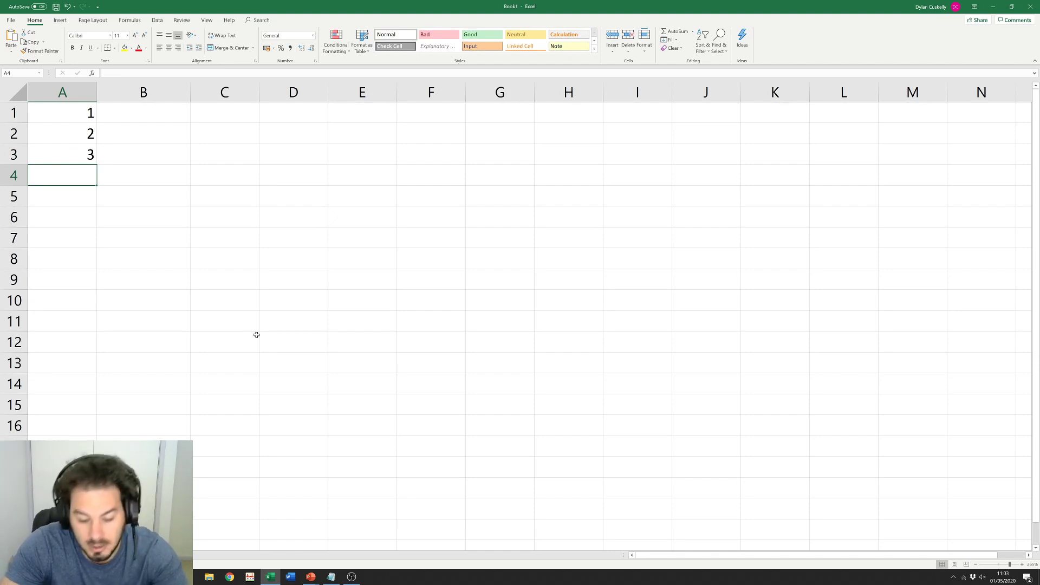
Step: Enter the formula =A3+A2+A1 in A4 by clicking each referenced cell
{"action": "type", "text": "="}
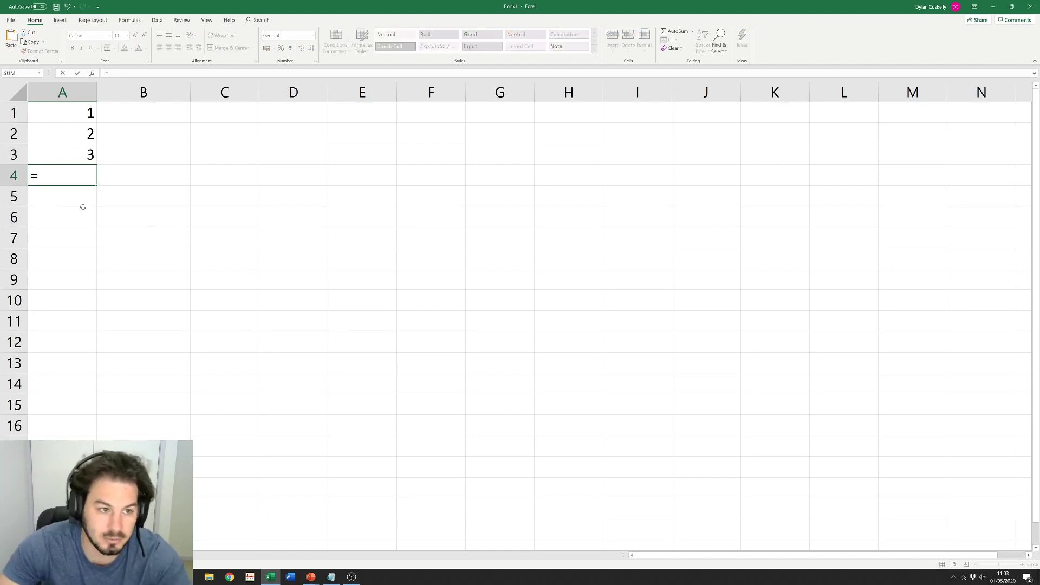
{"action": "left_click", "coordinate": [66, 154]}
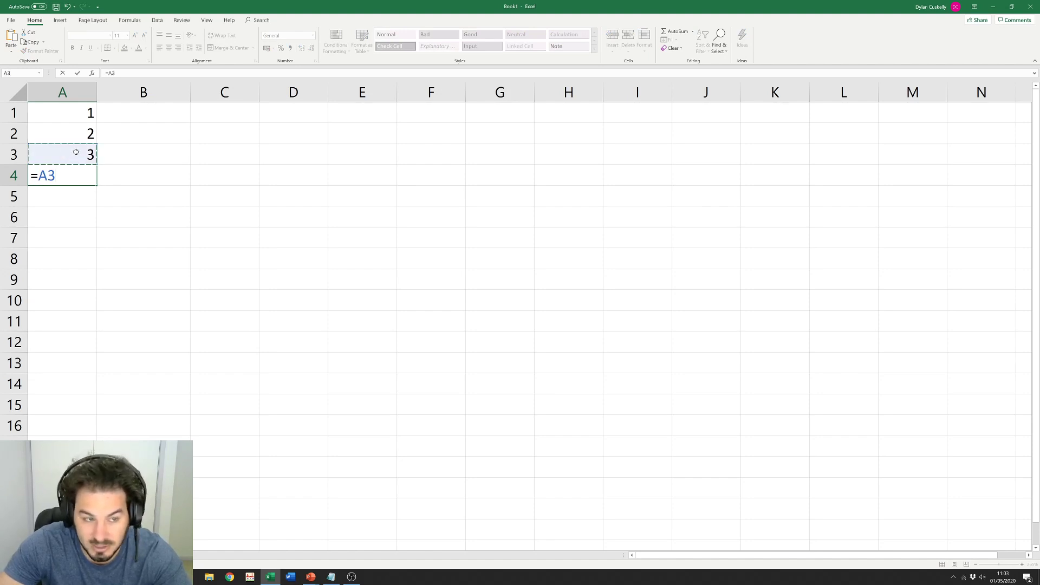
{"action": "type", "text": "+"}
{"action": "left_click", "coordinate": [74, 134]}
{"action": "type", "text": "+"}
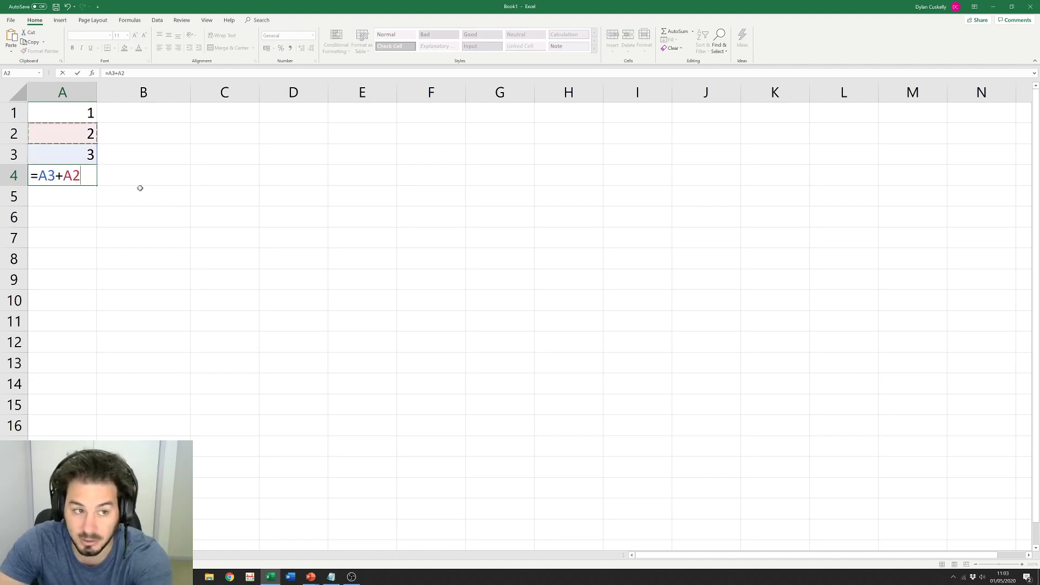
{"action": "left_click", "coordinate": [91, 113]}
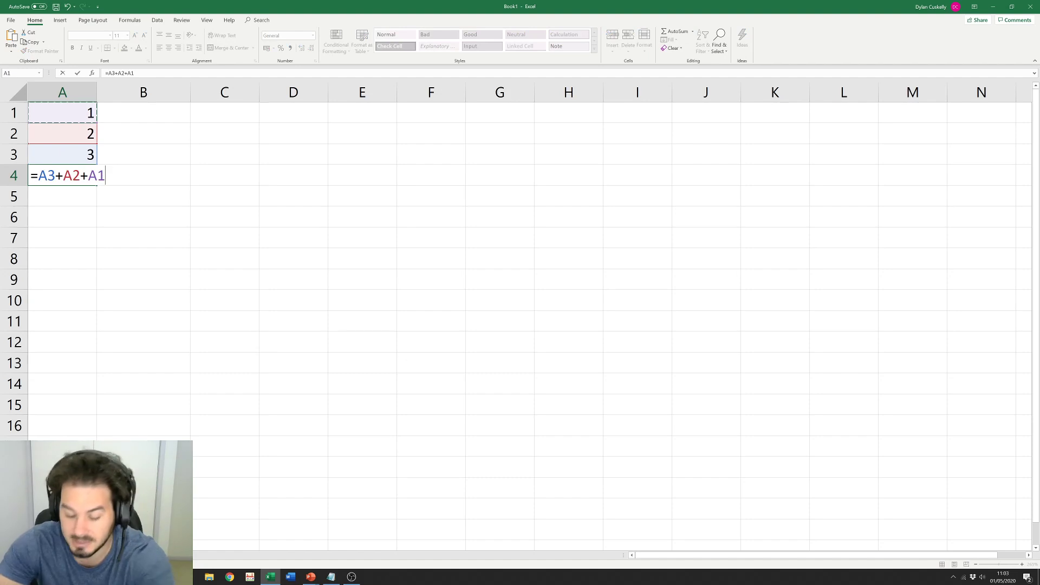
{"action": "key", "text": "Return"}
Step: Change A1 to 78 so A4 recalculates to 83
{"action": "key", "text": "Up"}
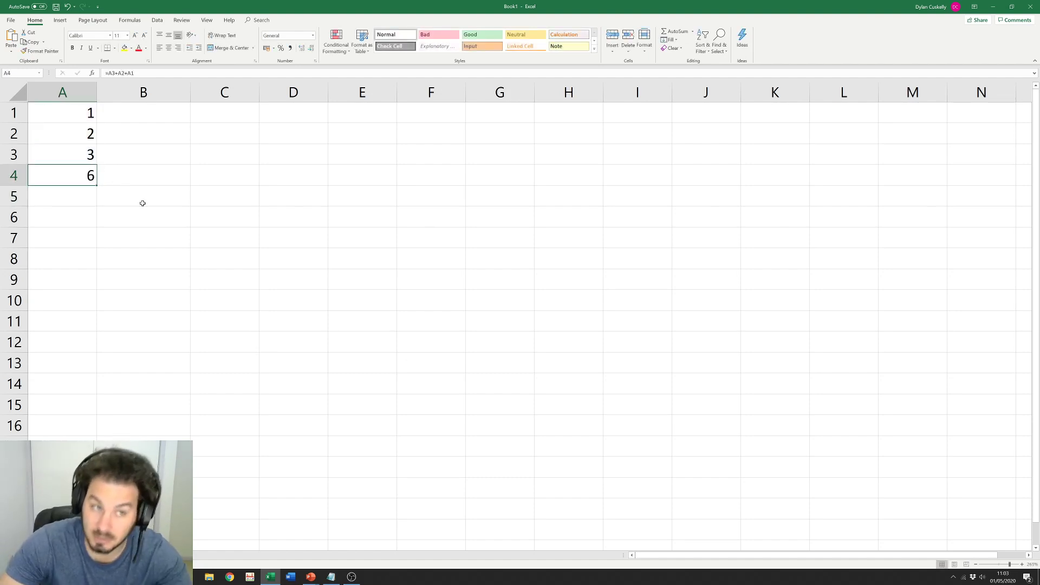
{"action": "left_click", "coordinate": [69, 114]}
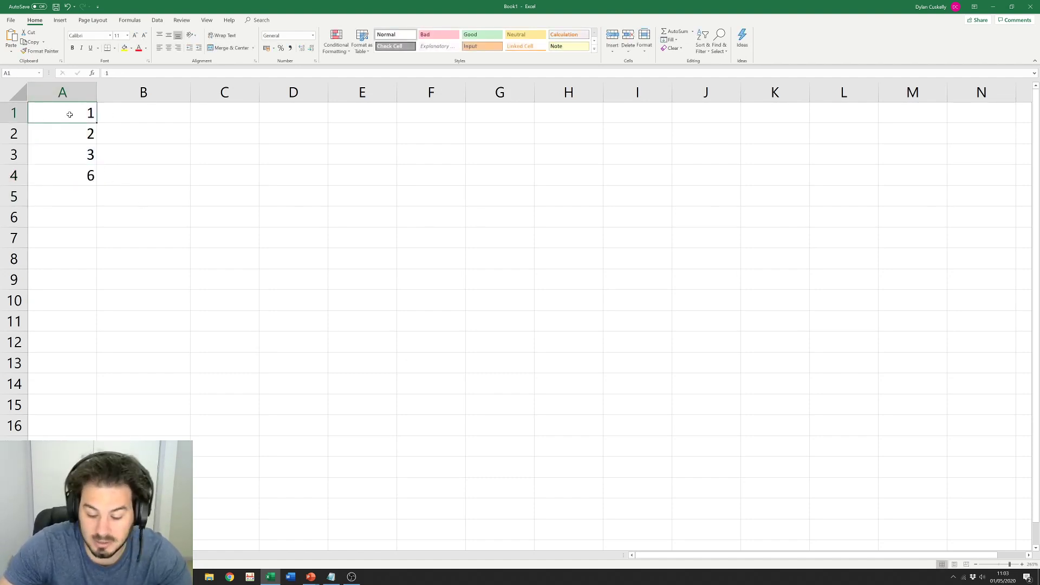
{"action": "type", "text": "78"}
{"action": "key", "text": "Return"}
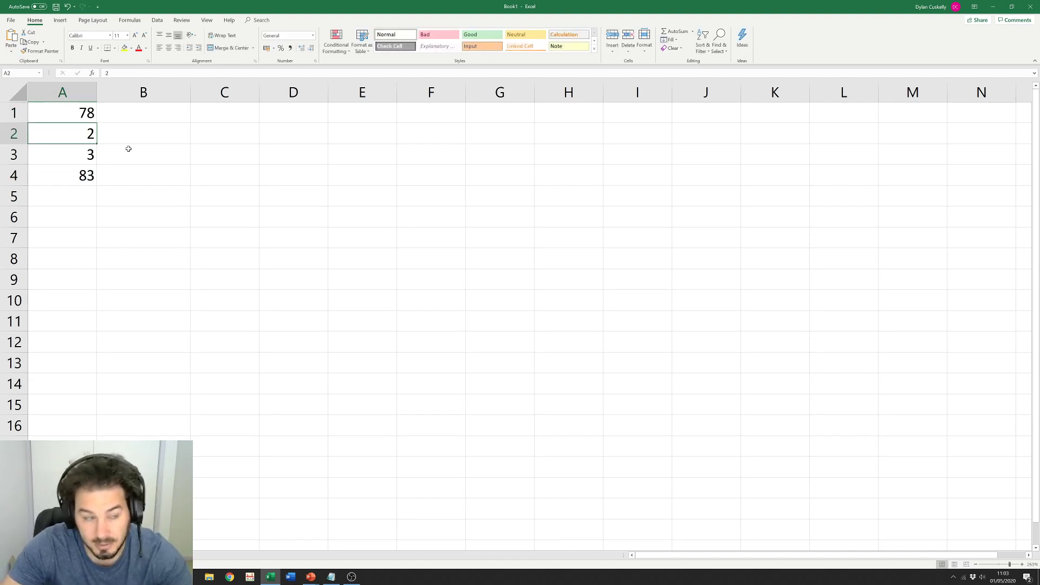
{"action": "left_click", "coordinate": [55, 198]}
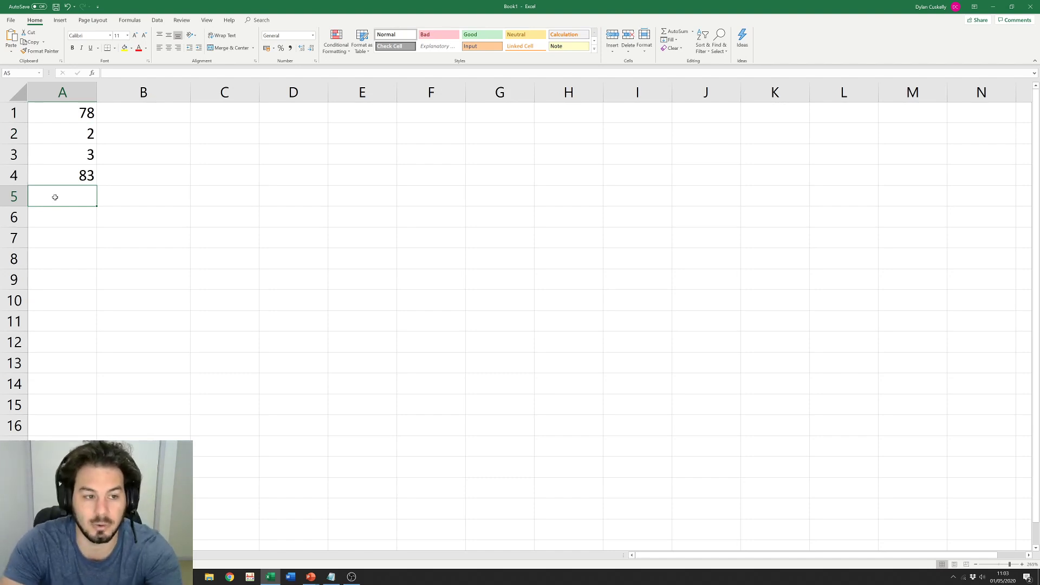
Step: Start the A5 formula as =A4+A3^A2, correcting a mistaken A2 reference
{"action": "type", "text": "="}
{"action": "left_click", "coordinate": [58, 177]}
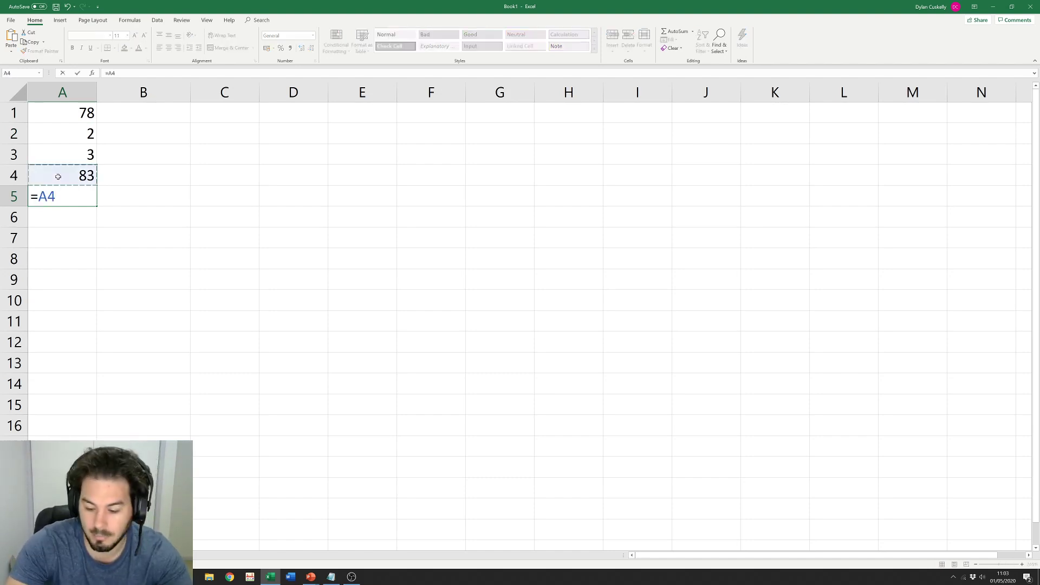
{"action": "type", "text": "+"}
{"action": "left_click", "coordinate": [76, 153]}
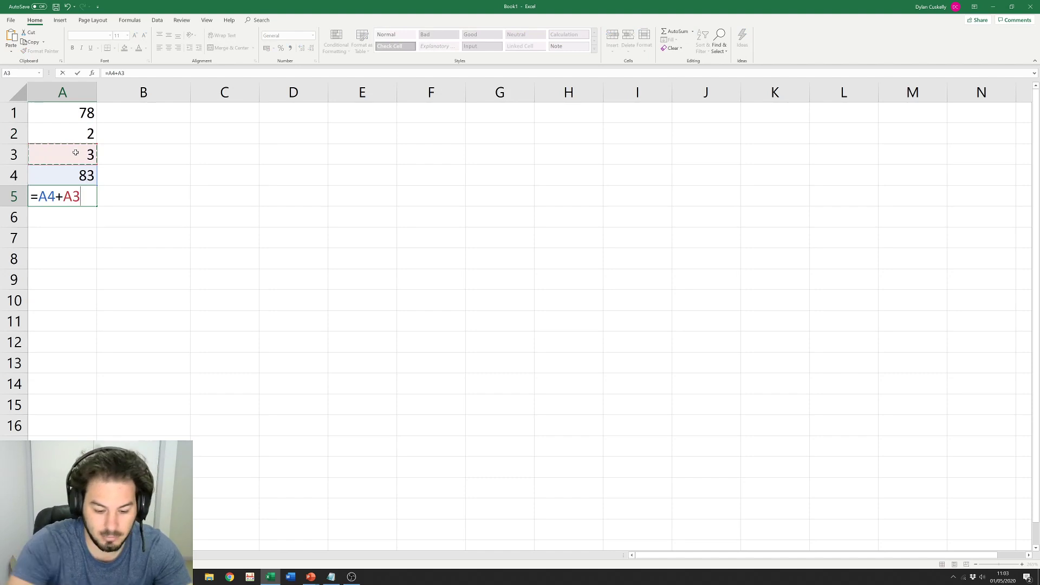
{"action": "left_click", "coordinate": [67, 131]}
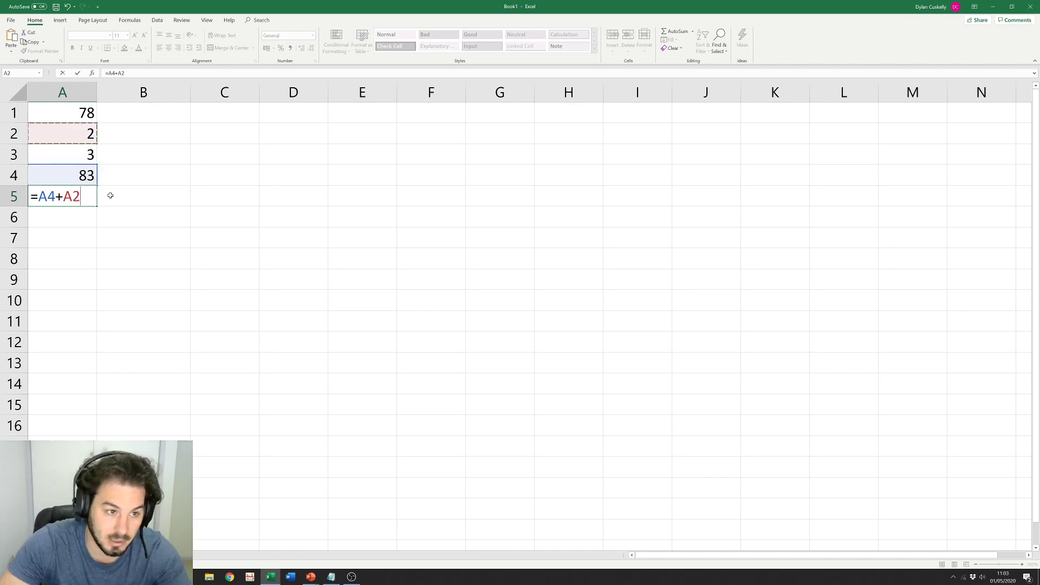
{"action": "key", "text": "BackSpace"}
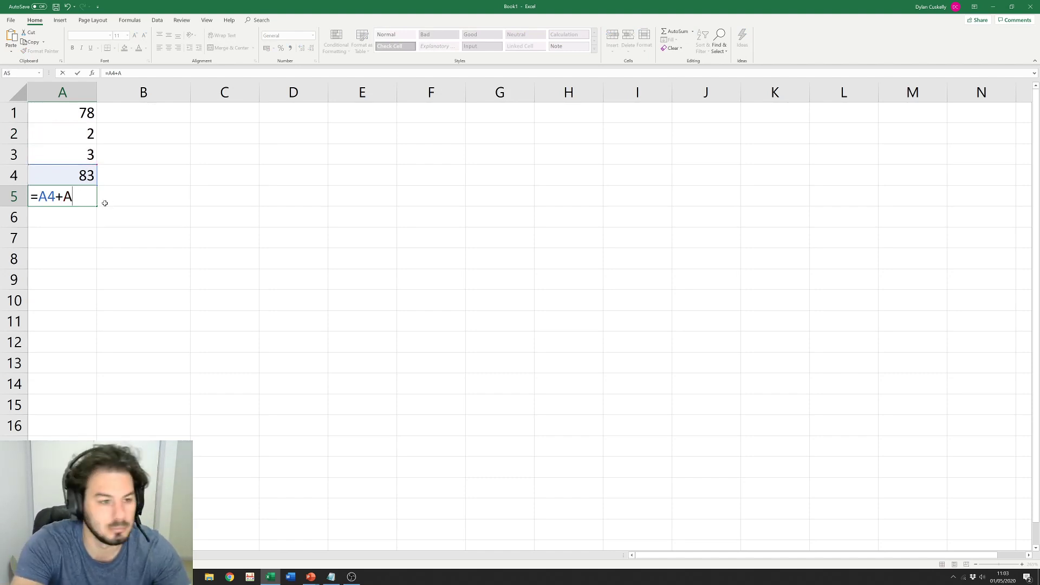
{"action": "key", "text": "BackSpace"}
{"action": "left_click", "coordinate": [69, 153]}
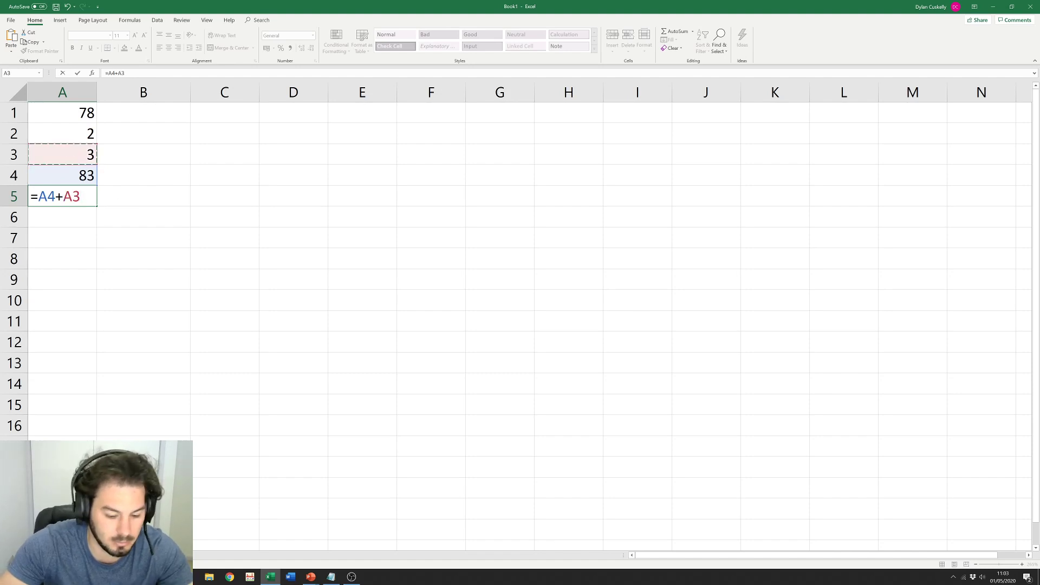
{"action": "type", "text": "^"}
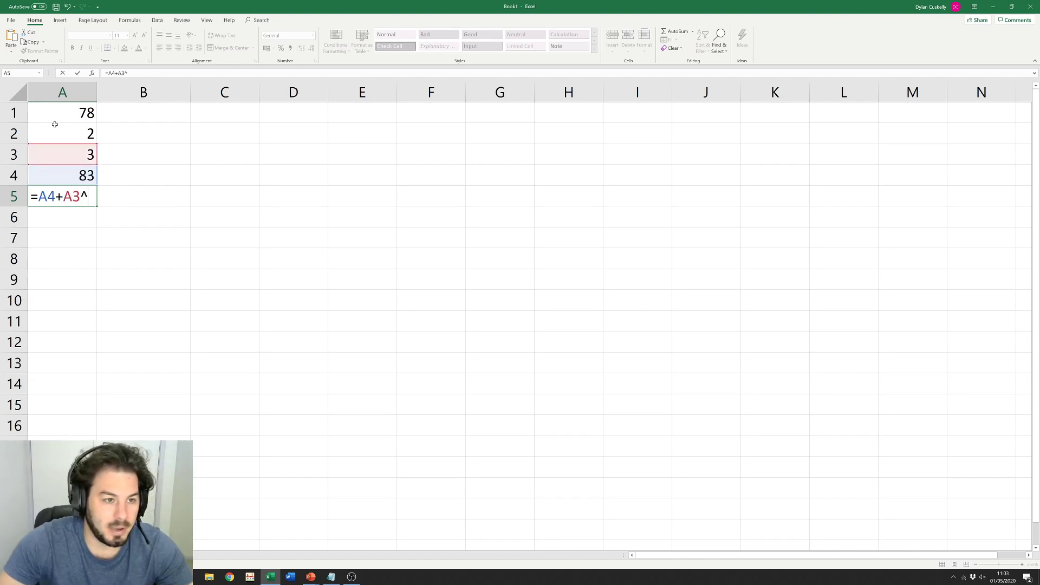
{"action": "left_click", "coordinate": [55, 124]}
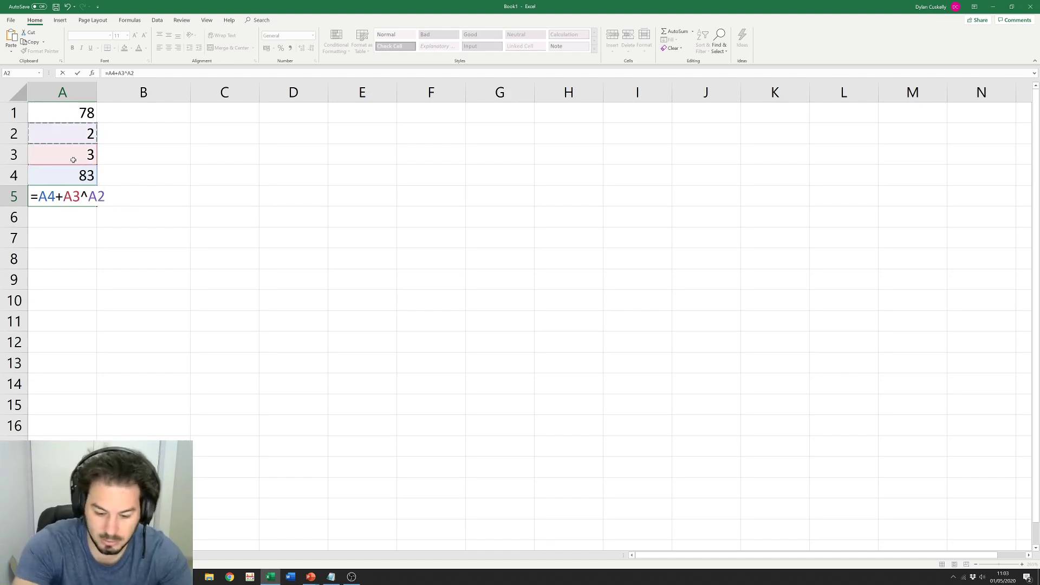
Step: Append +SUM(A1:A4) to the A5 formula and commit it, giving 258
{"action": "type", "text": "+"}
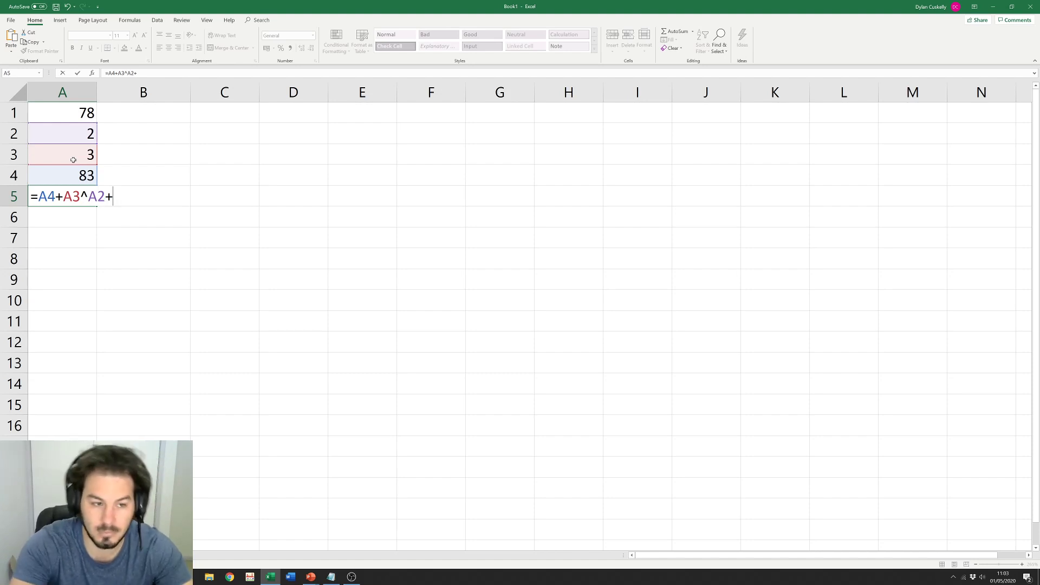
{"action": "type", "text": "sum"}
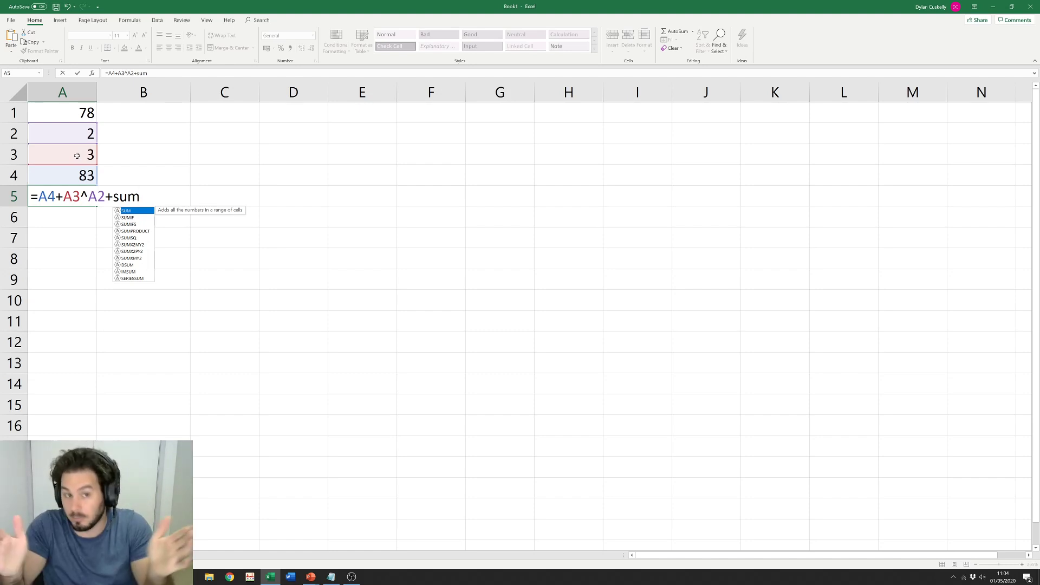
{"action": "left_click", "coordinate": [130, 212]}
{"action": "double_click", "coordinate": [130, 212]}
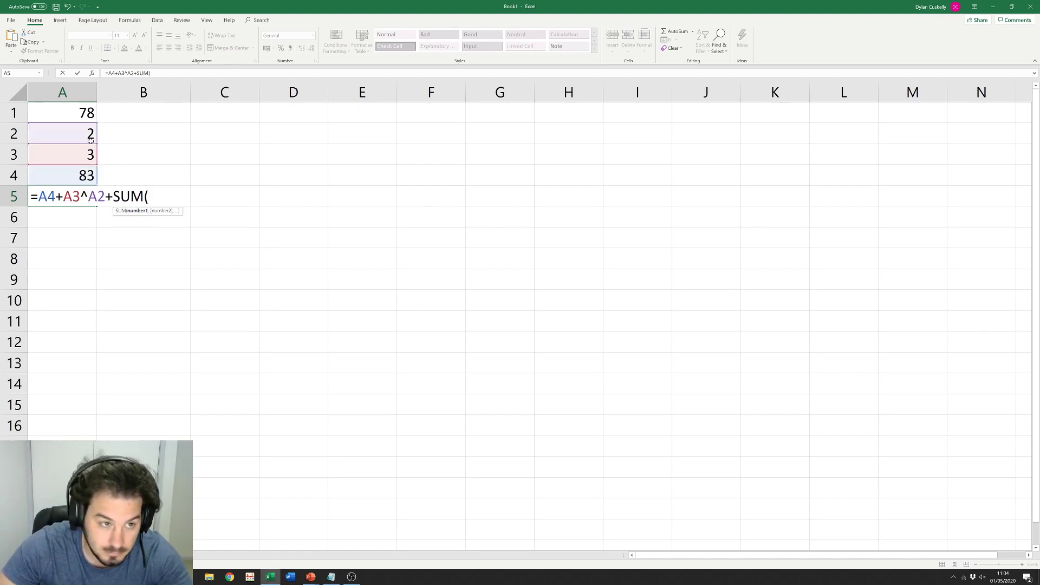
{"action": "left_click_drag", "start_coordinate": [76, 112], "coordinate": [80, 173]}
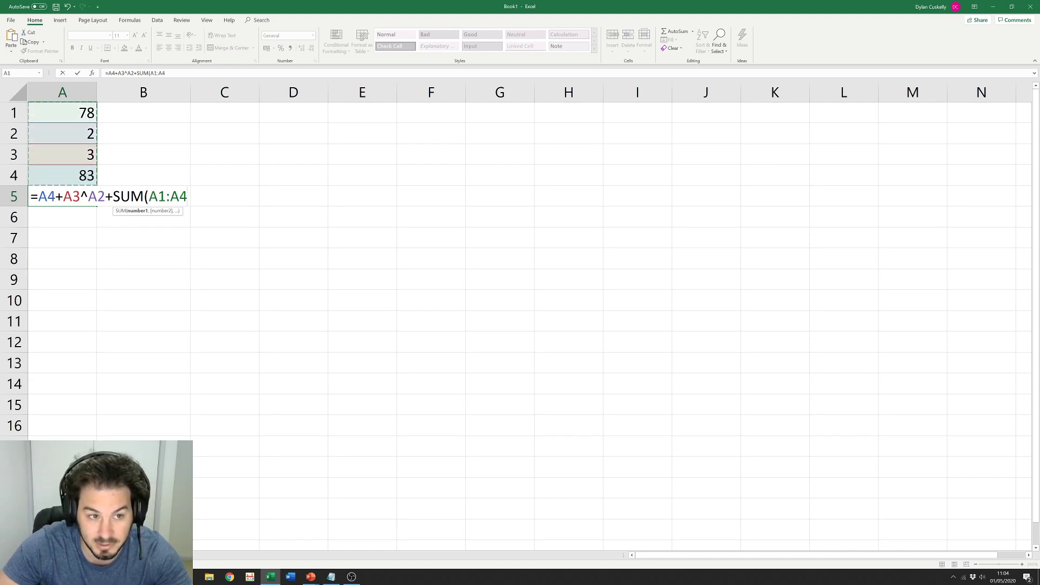
{"action": "type", "text": ")"}
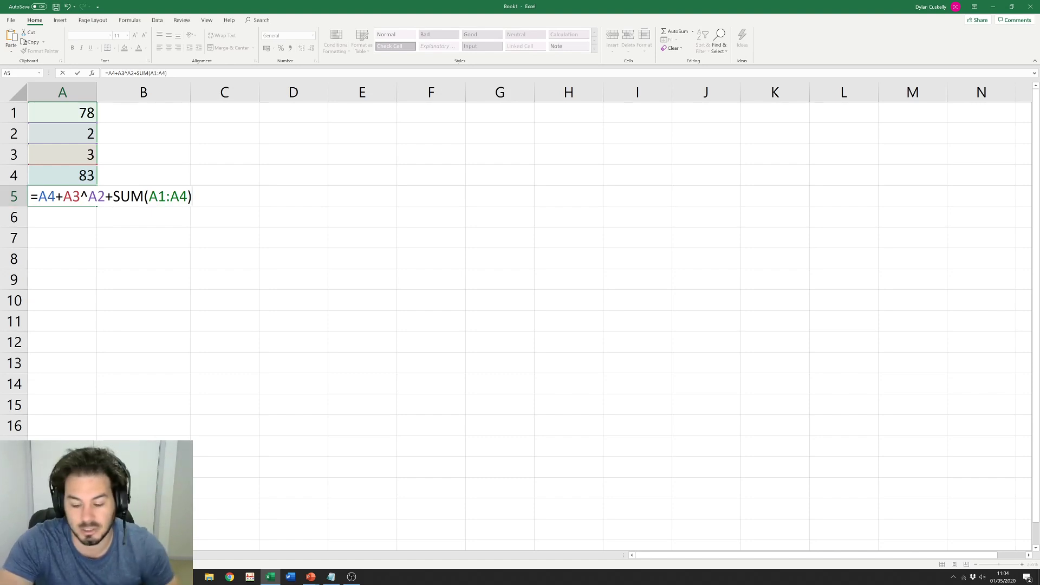
{"action": "key", "text": "Return"}
Step: Inspect the formulas in A5 and A4 without changing them, then select A2
{"action": "left_click", "coordinate": [57, 172]}
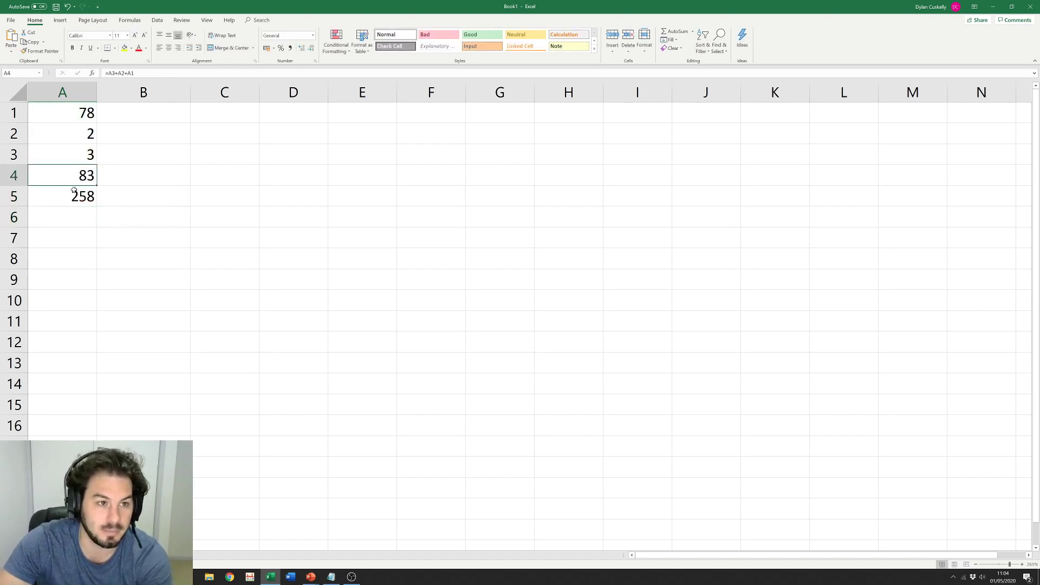
{"action": "left_click", "coordinate": [52, 200]}
{"action": "double_click", "coordinate": [52, 198]}
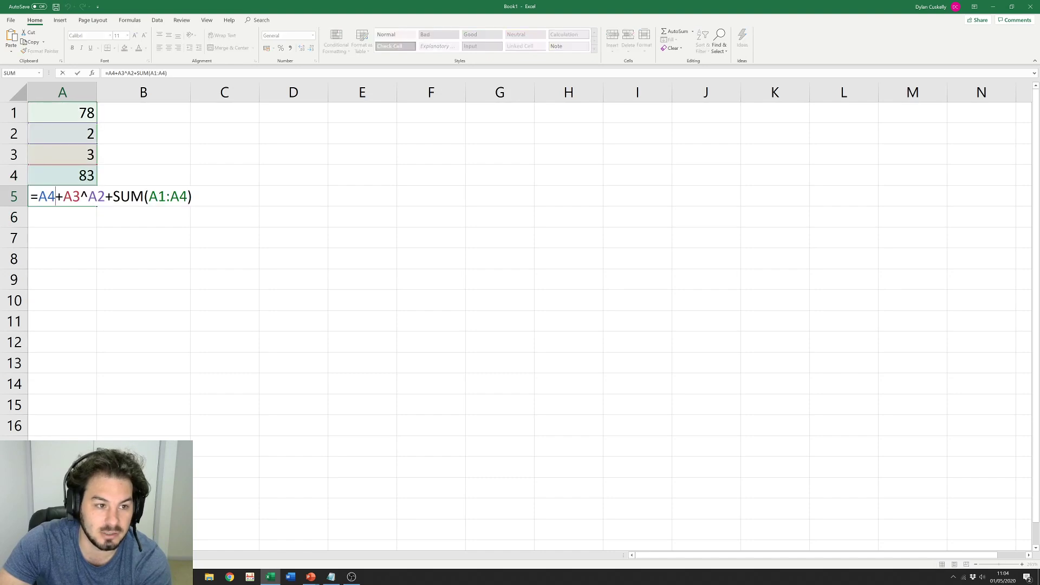
{"action": "key", "text": "Escape"}
{"action": "double_click", "coordinate": [63, 175]}
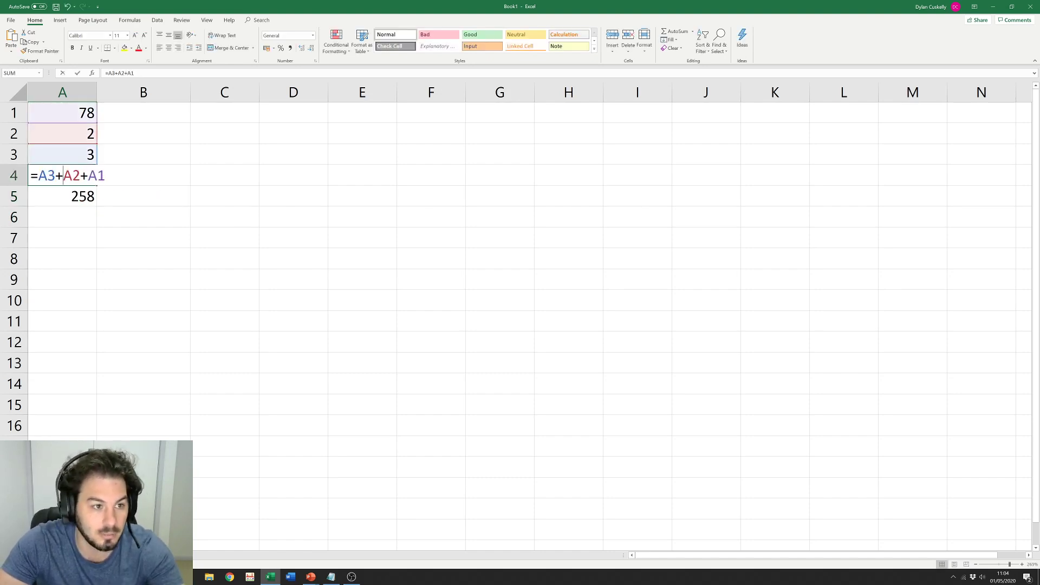
{"action": "key", "text": "Escape"}
{"action": "left_click", "coordinate": [148, 200]}
{"action": "left_click", "coordinate": [65, 117]}
{"action": "left_click", "coordinate": [72, 137]}
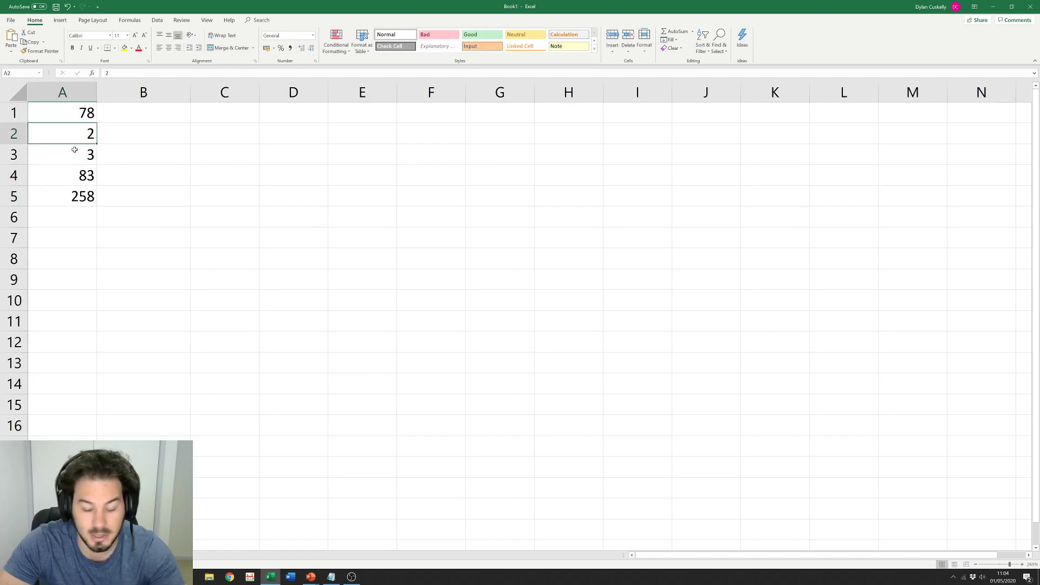
Step: Change A2 to 5 (results 86 and 501), then delete A1:A5 and select A7
{"action": "type", "text": "5"}
{"action": "key", "text": "Return"}
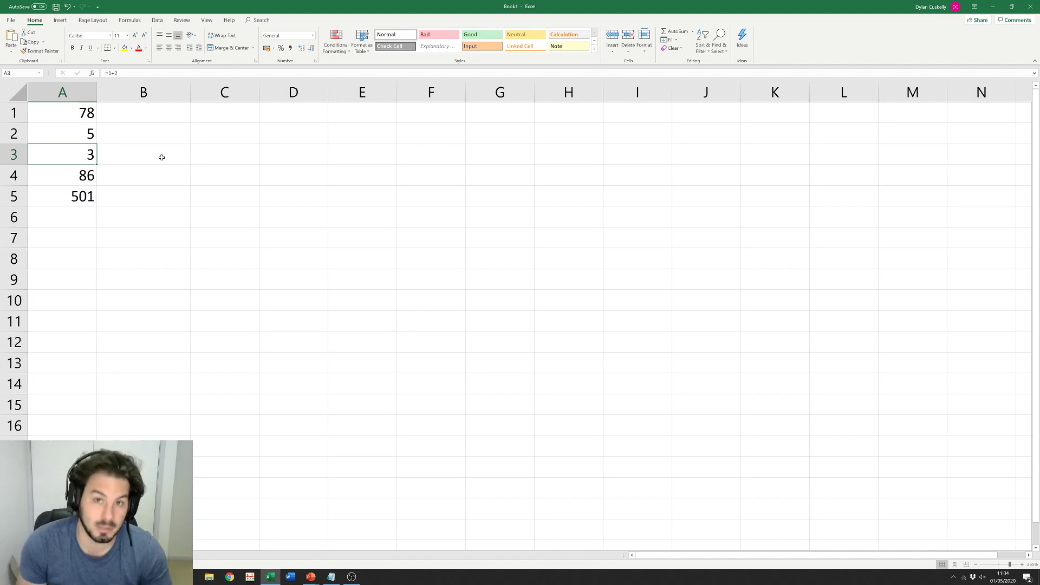
{"action": "left_click_drag", "start_coordinate": [75, 114], "coordinate": [81, 200]}
{"action": "key", "text": "Delete"}
{"action": "left_click", "coordinate": [163, 245]}
{"action": "left_click", "coordinate": [85, 242]}
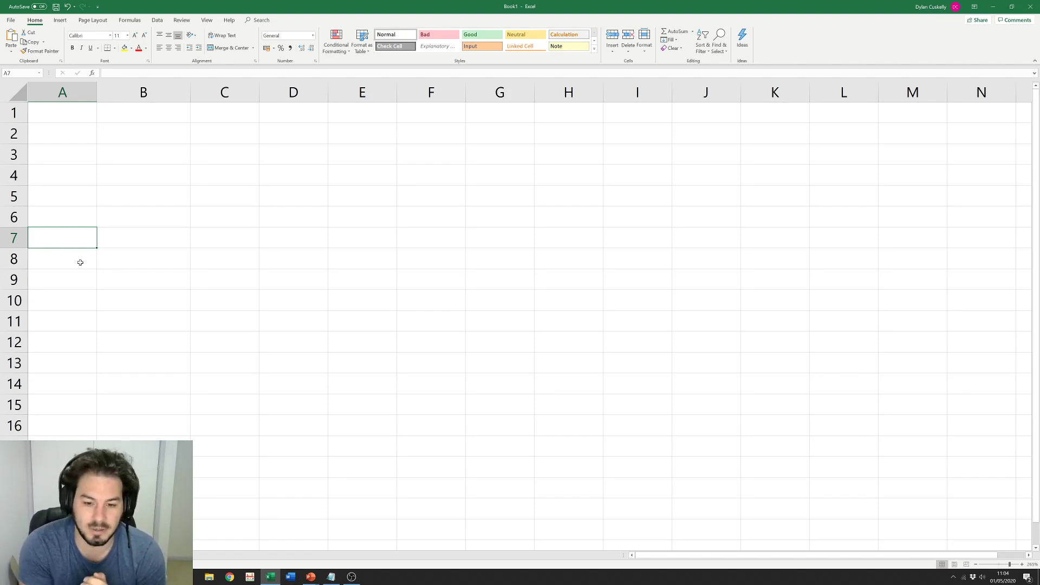
Step: Type the headers x in A7 and Sin(x)^2 in B7
{"action": "type", "text": "x"}
{"action": "key", "text": "Tab"}
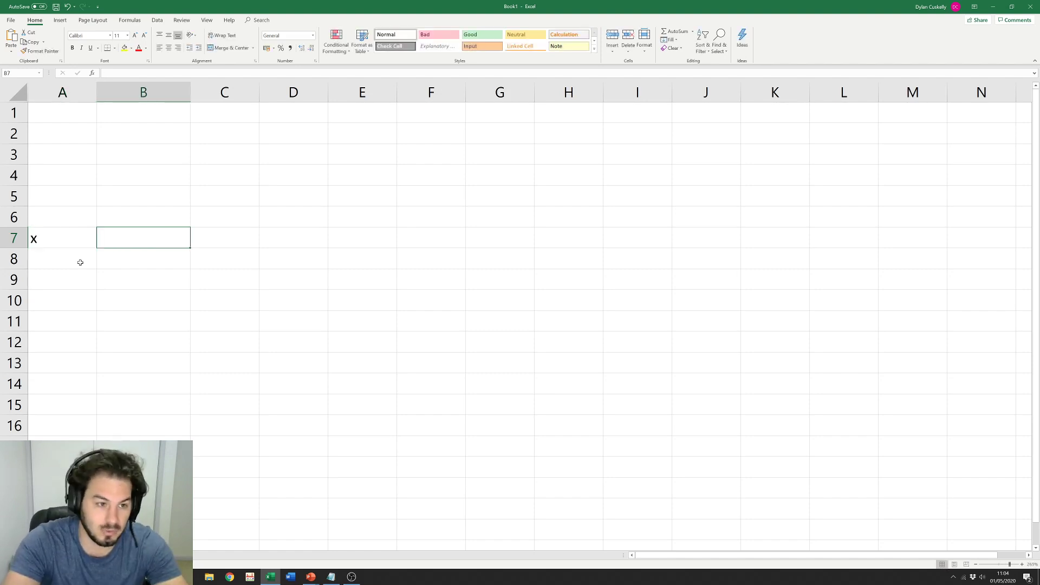
{"action": "type", "text": "Sin"}
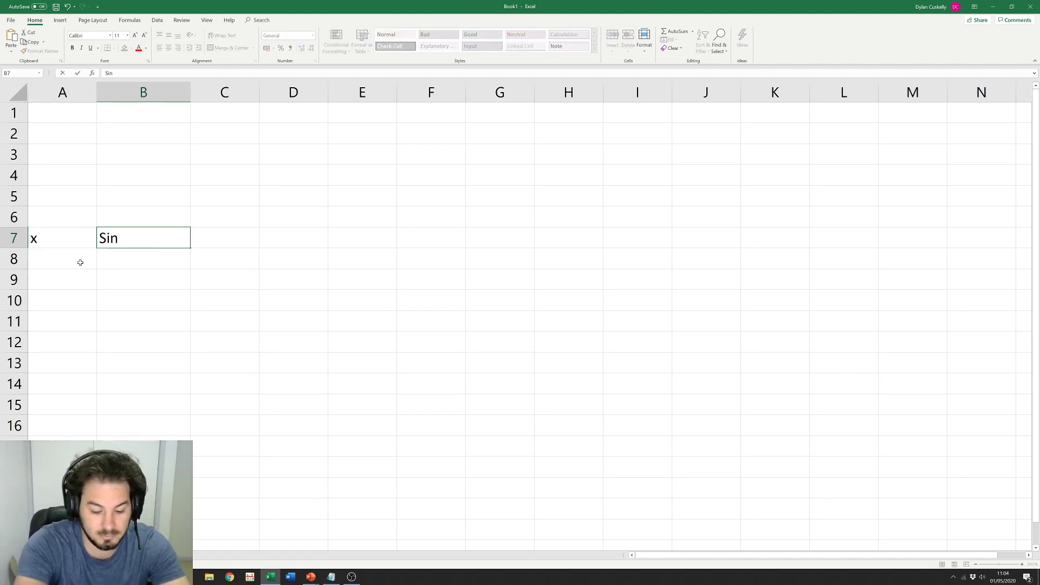
{"action": "type", "text": "(x)"}
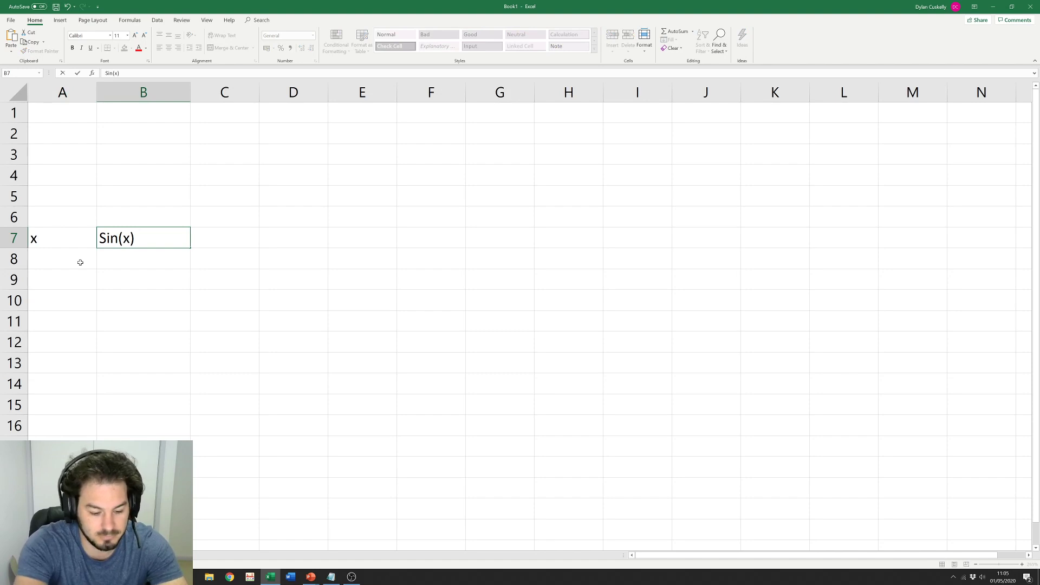
{"action": "type", "text": "^2"}
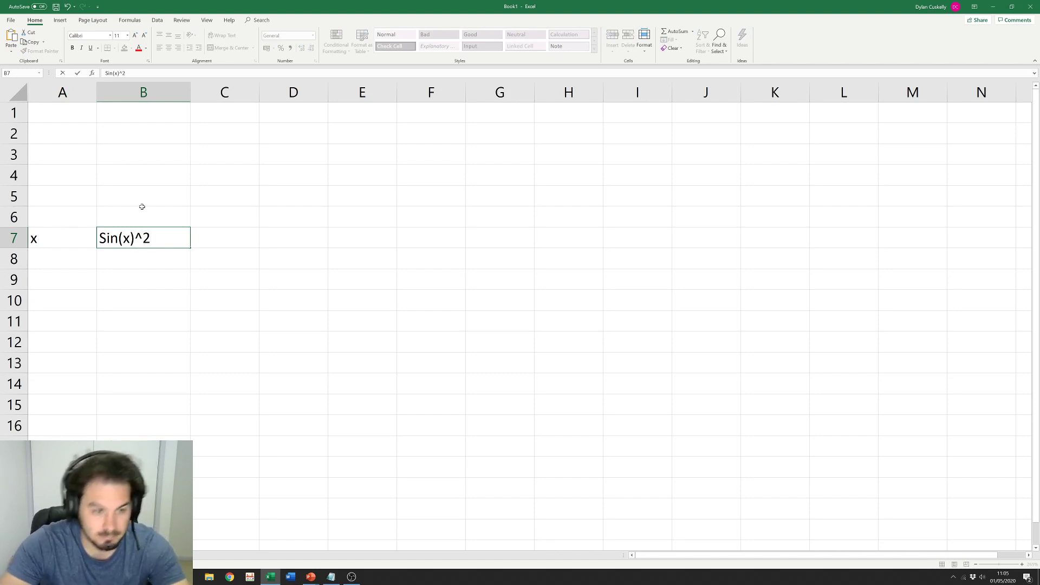
{"action": "left_click", "coordinate": [167, 258]}
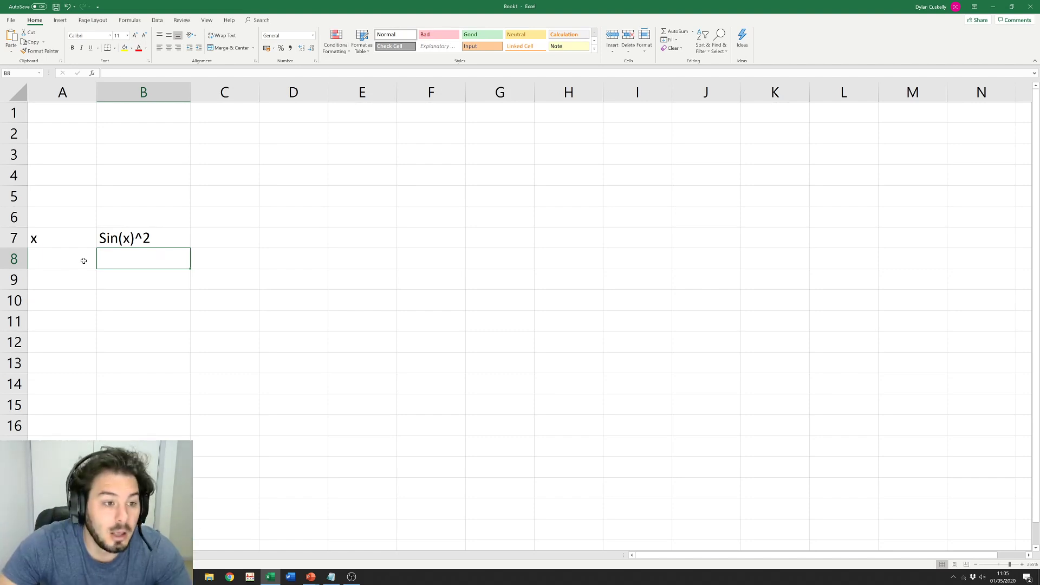
Step: Enter 0.01 in A8 and =SIN(A8)^2 in B8, giving 9.99967E-05
{"action": "left_click", "coordinate": [59, 261]}
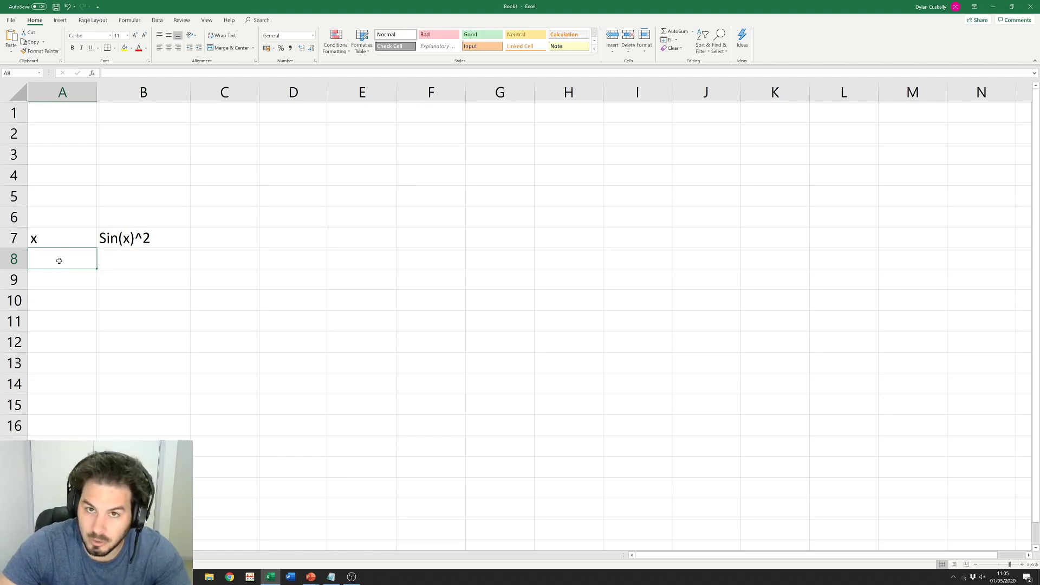
{"action": "type", "text": "0.01"}
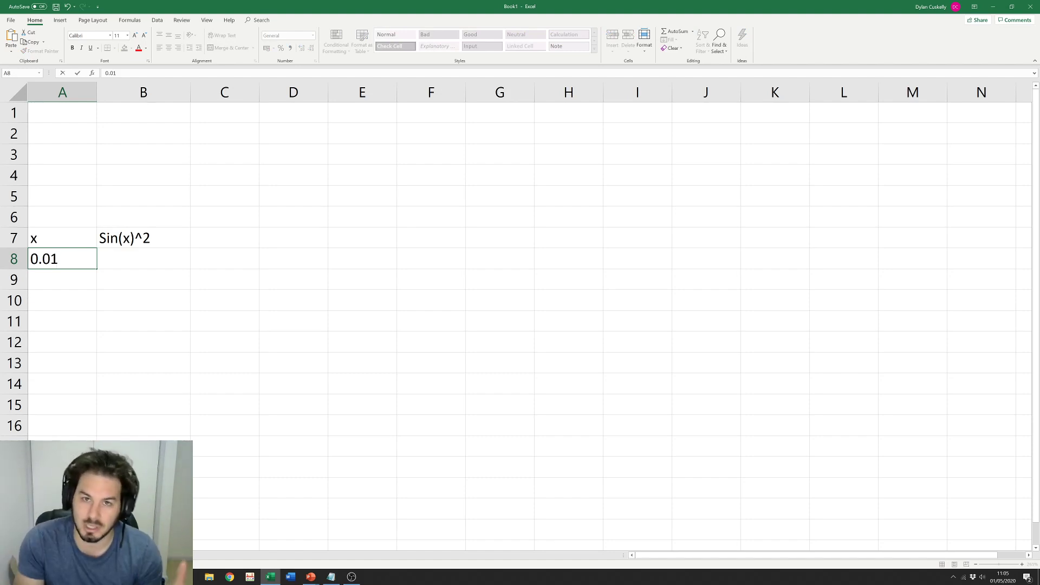
{"action": "key", "text": "Tab"}
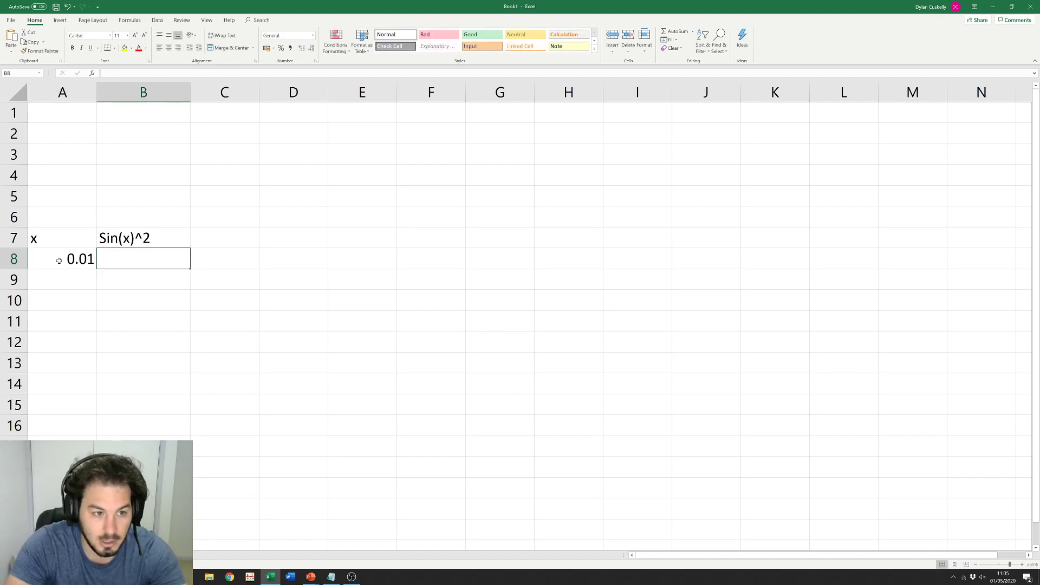
{"action": "type", "text": "="}
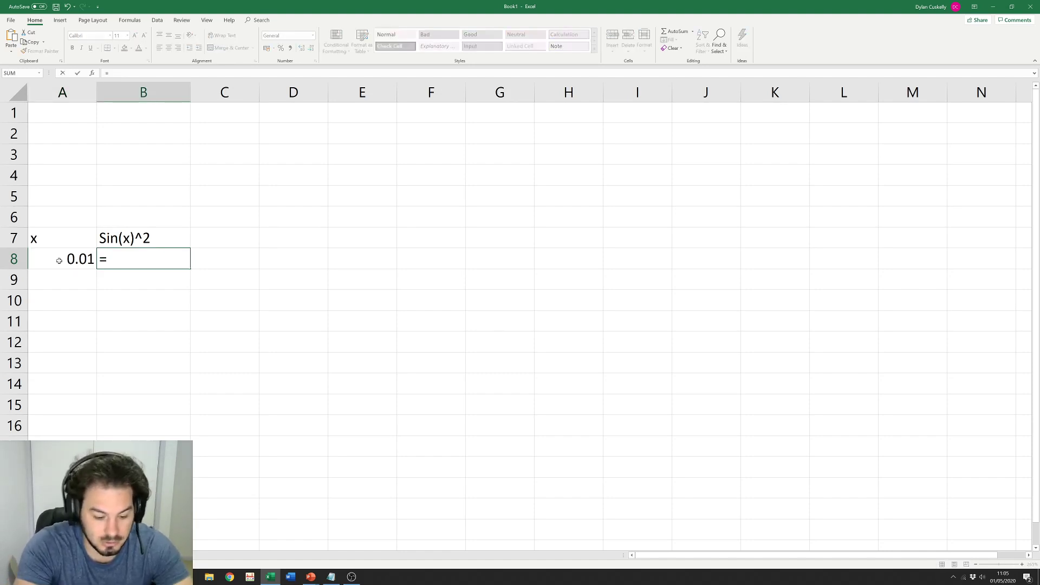
{"action": "type", "text": "sin"}
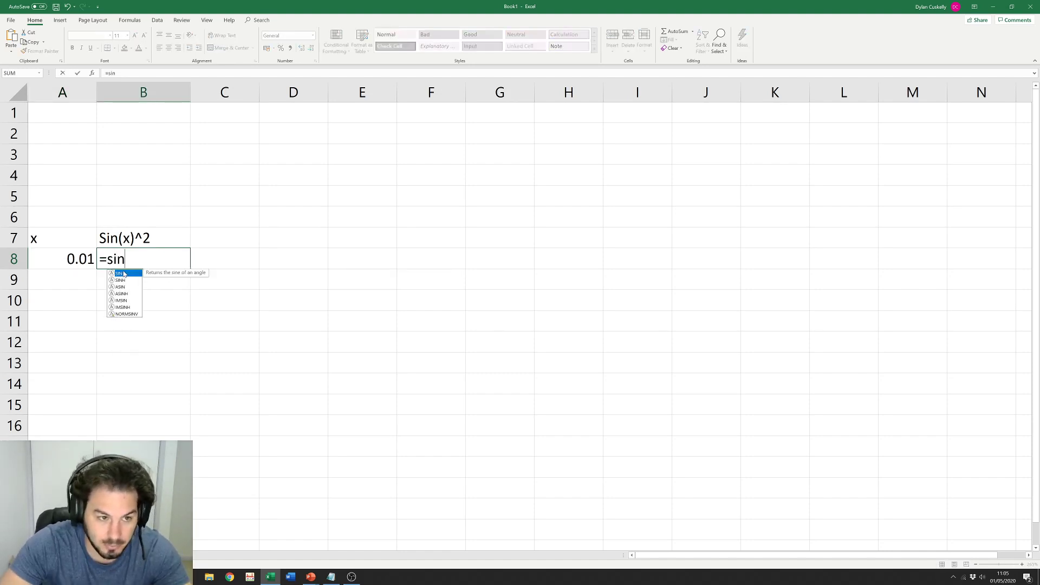
{"action": "double_click", "coordinate": [123, 274]}
{"action": "left_click", "coordinate": [69, 259]}
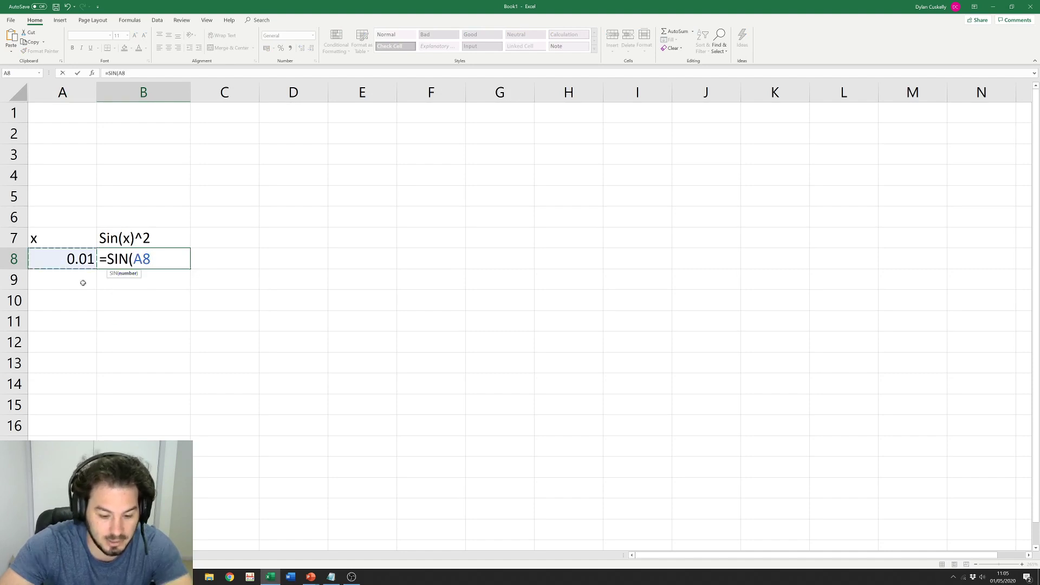
{"action": "type", "text": ")^2"}
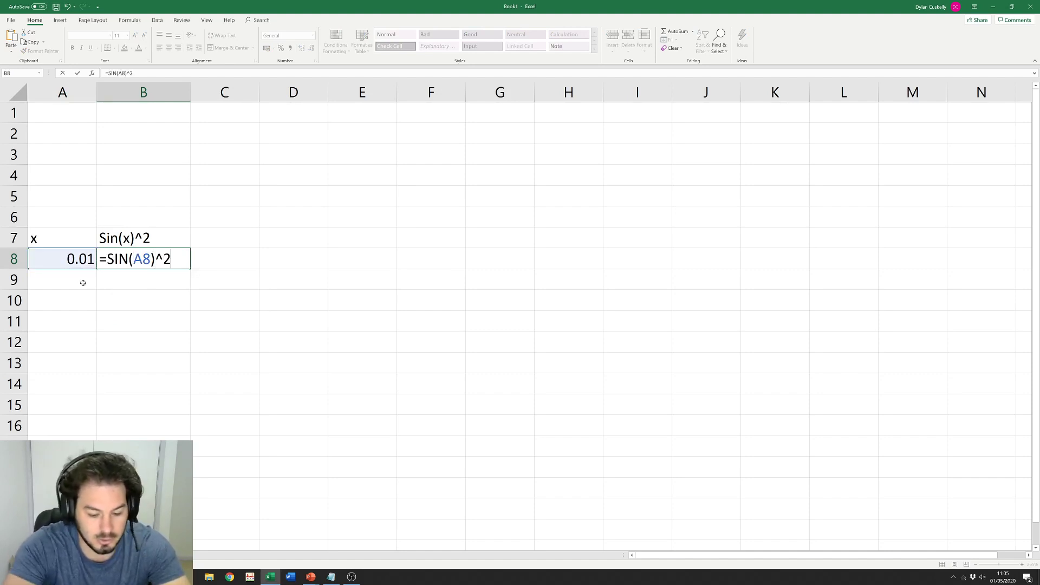
{"action": "key", "text": "Return"}
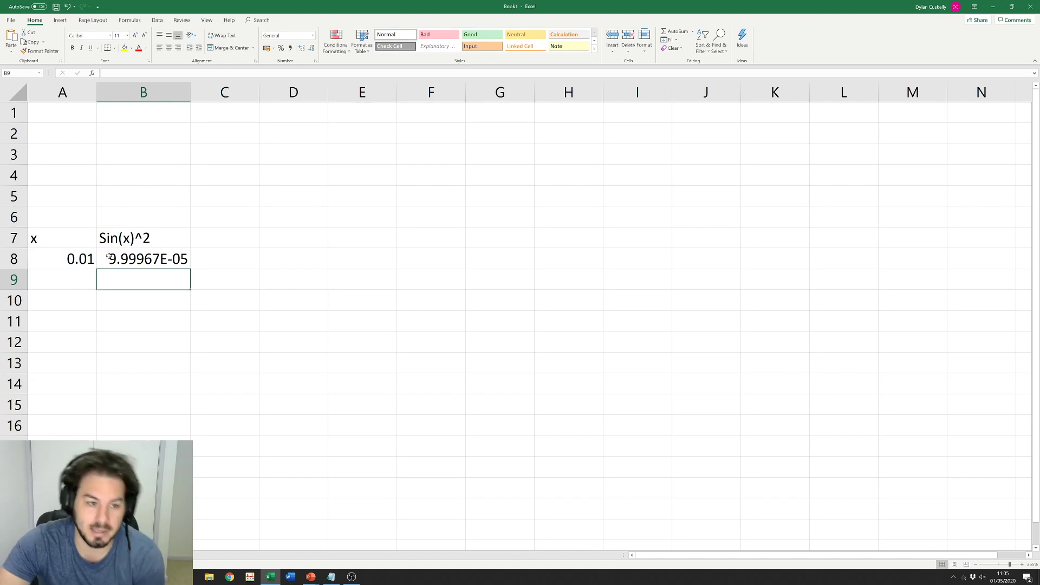
{"action": "left_click", "coordinate": [60, 259]}
{"action": "left_click", "coordinate": [123, 267]}
{"action": "left_click", "coordinate": [138, 243]}
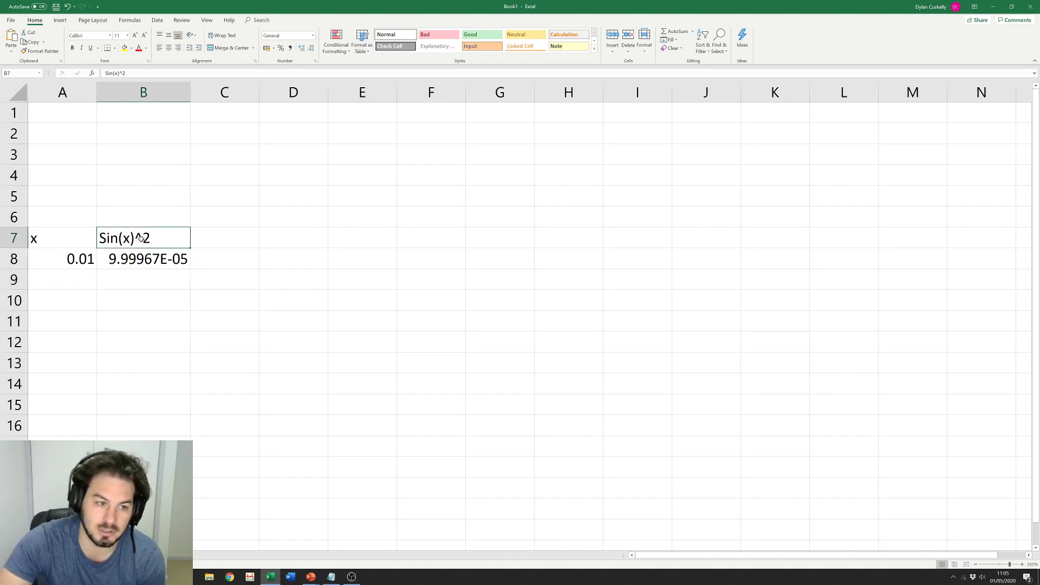
{"action": "left_click", "coordinate": [72, 232]}
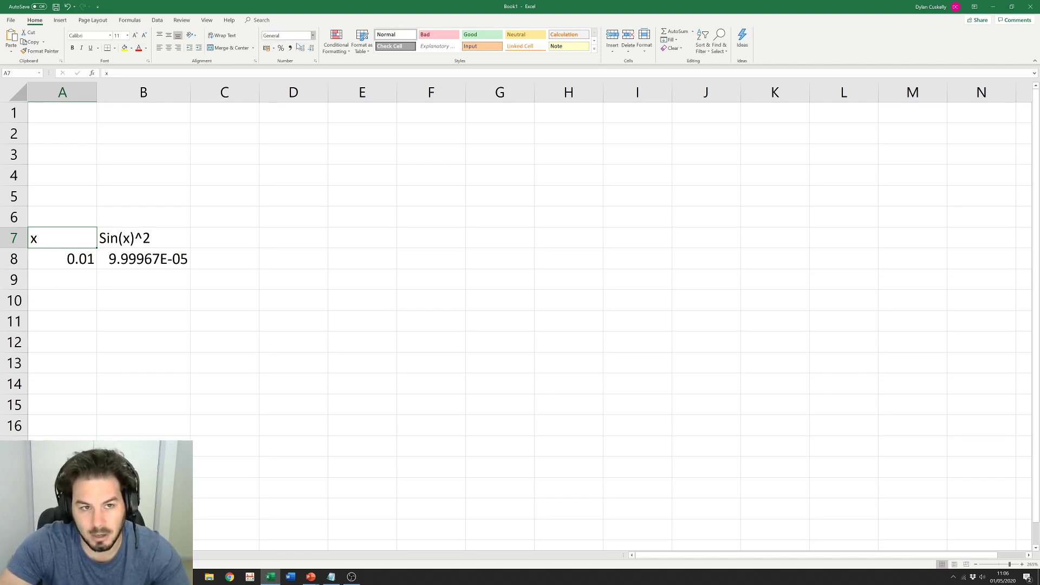
{"action": "left_click", "coordinate": [149, 284]}
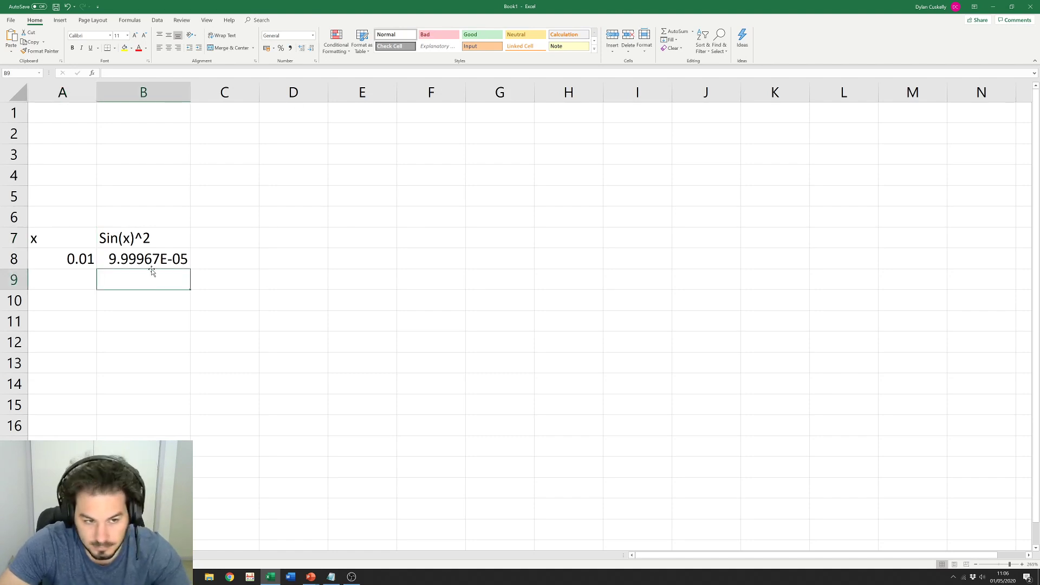
{"action": "left_click", "coordinate": [166, 258]}
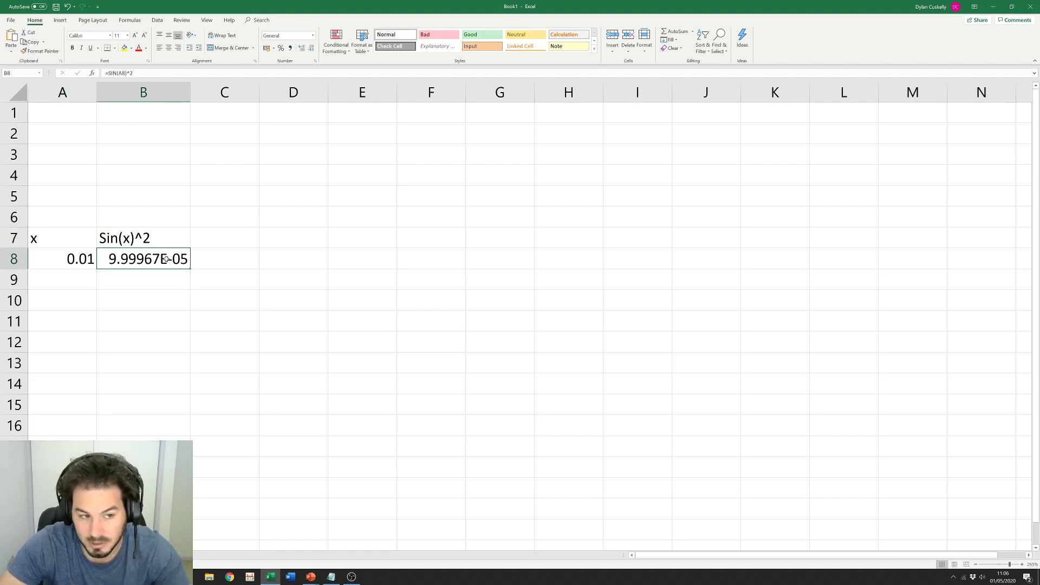
{"action": "left_click", "coordinate": [69, 287]}
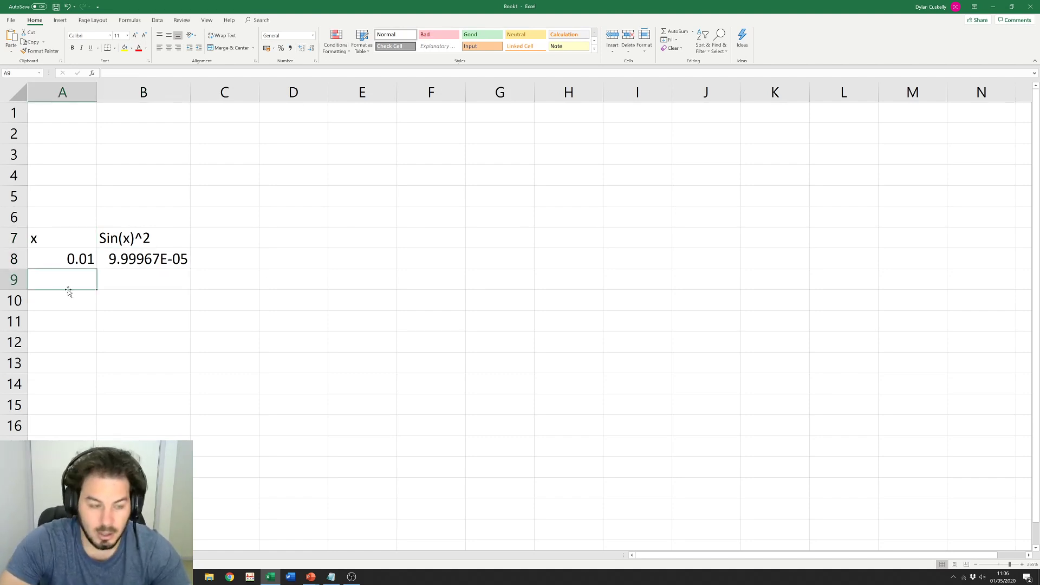
{"action": "type", "text": "0.02"}
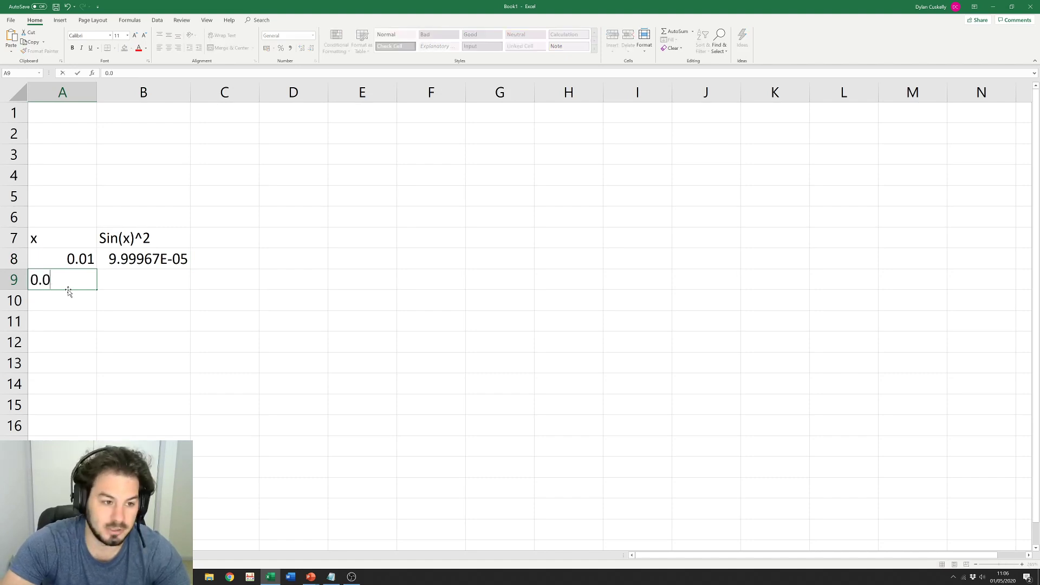
{"action": "key", "text": "Return"}
{"action": "left_click", "coordinate": [122, 277]}
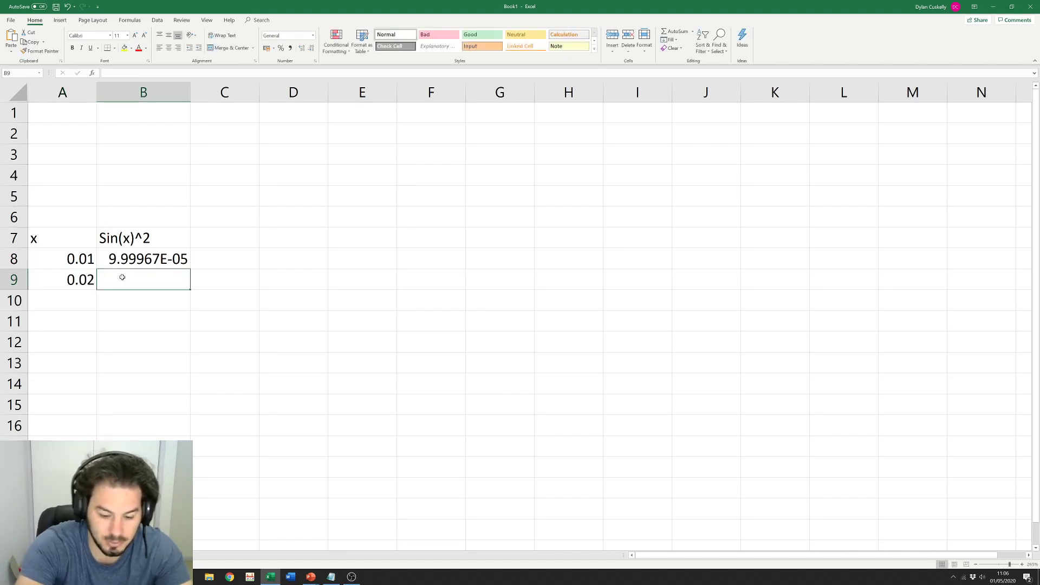
{"action": "type", "text": "=sin"}
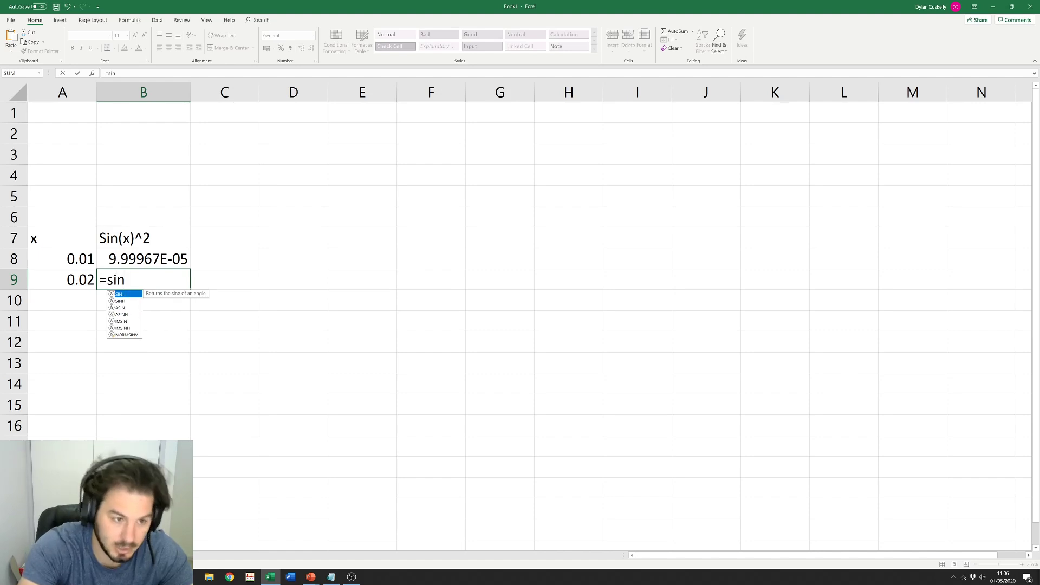
{"action": "double_click", "coordinate": [123, 294]}
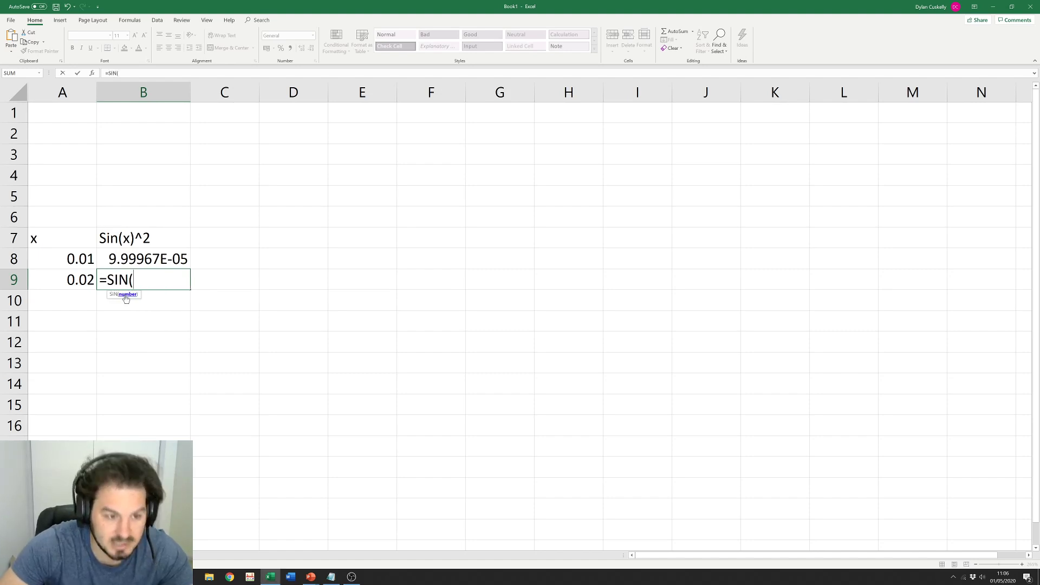
{"action": "left_click", "coordinate": [83, 287]}
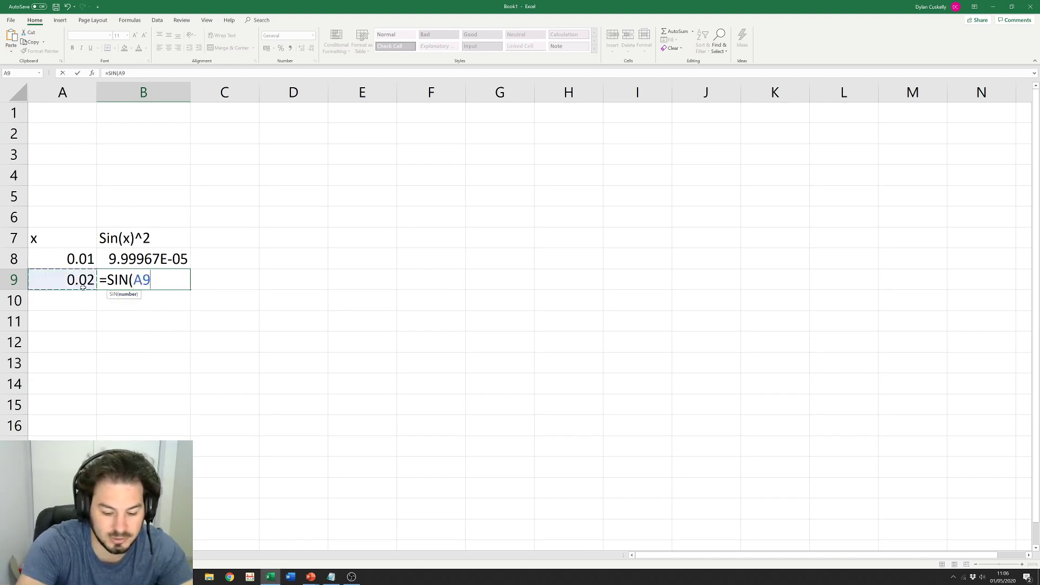
{"action": "type", "text": ")^"}
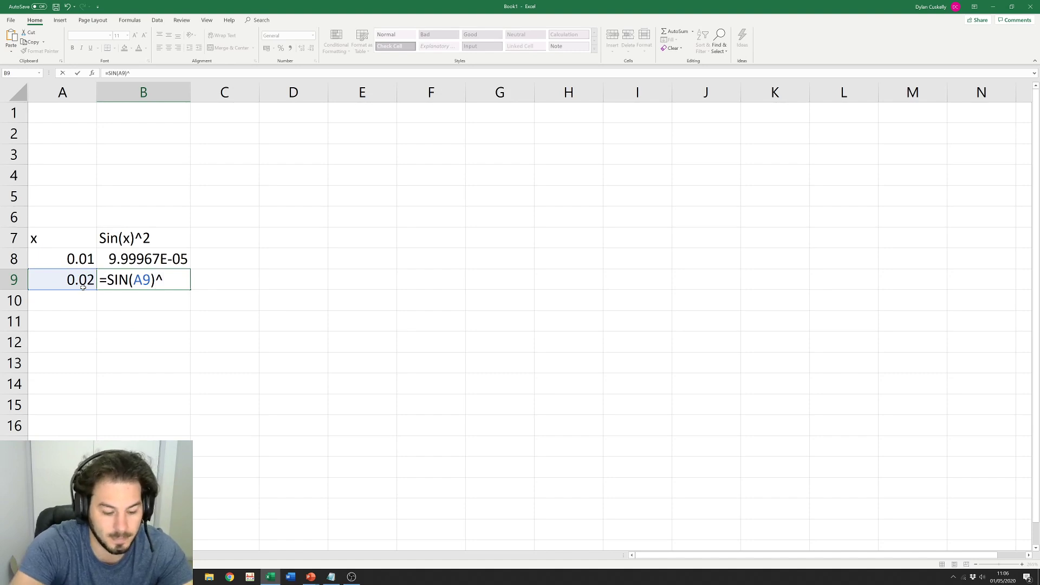
{"action": "type", "text": "2"}
{"action": "key", "text": "Return"}
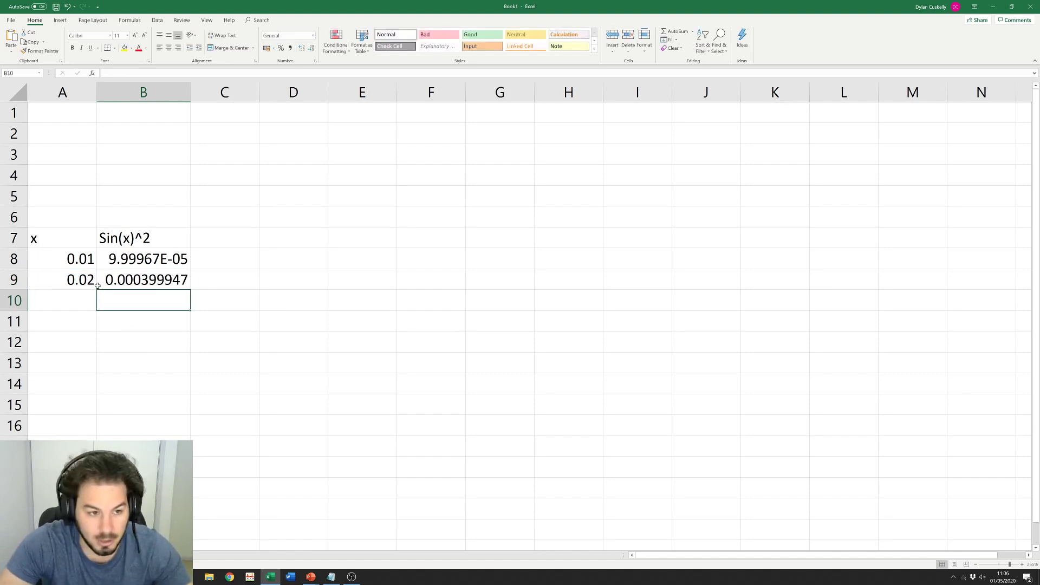
{"action": "left_click", "coordinate": [75, 279]}
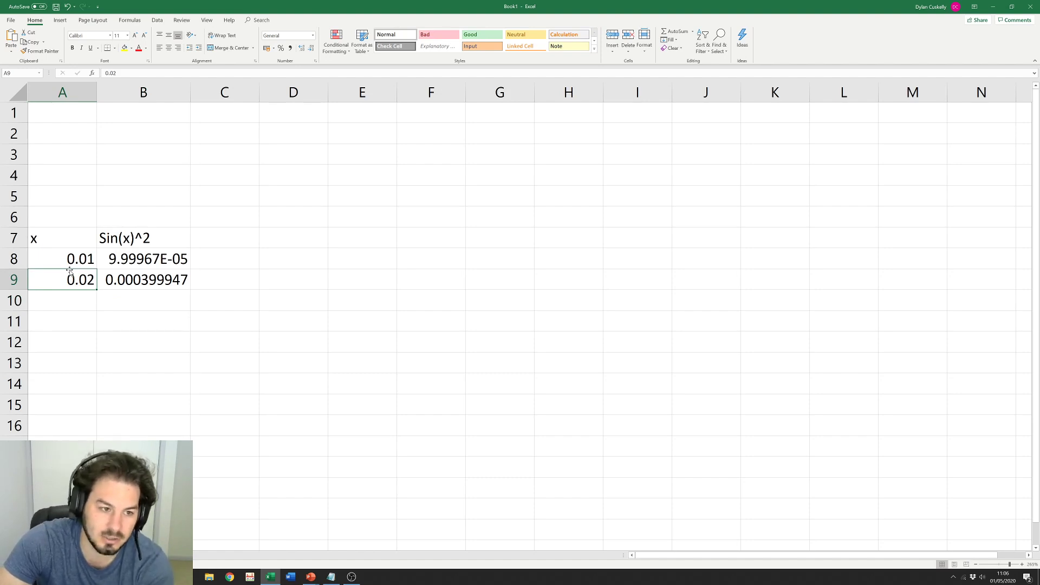
{"action": "left_click_drag", "start_coordinate": [65, 261], "coordinate": [67, 283]}
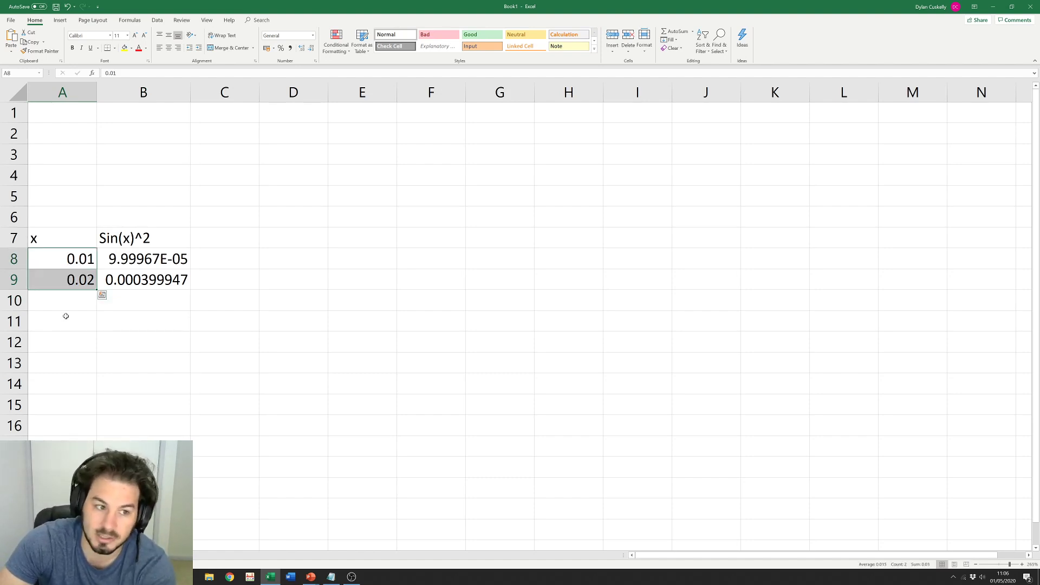
Step: Replace the 0.02 in A9 with the formula =A8+0.01
{"action": "left_click", "coordinate": [65, 275]}
{"action": "key", "text": "Delete"}
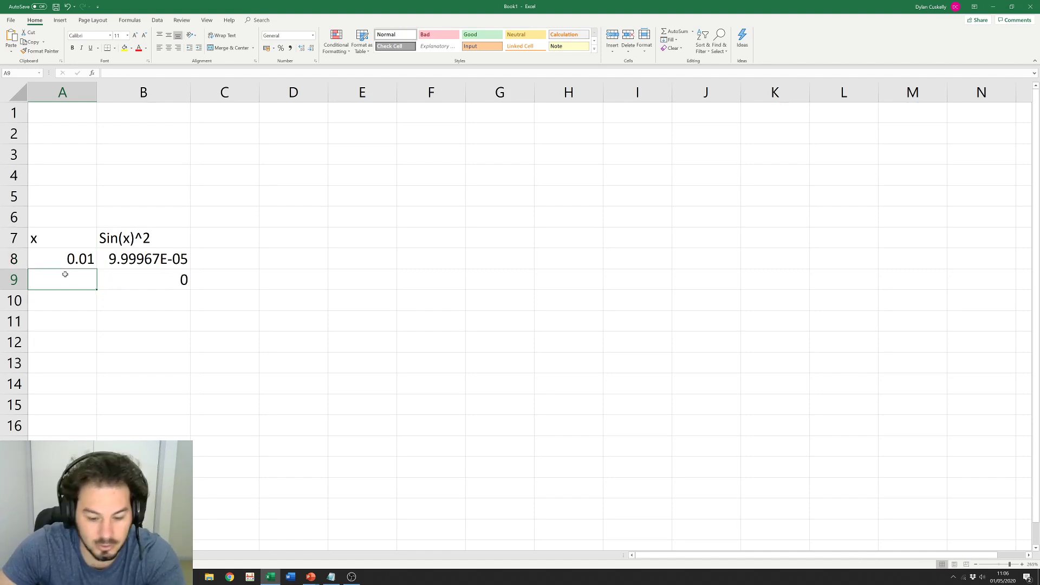
{"action": "type", "text": "="}
{"action": "left_click", "coordinate": [61, 258]}
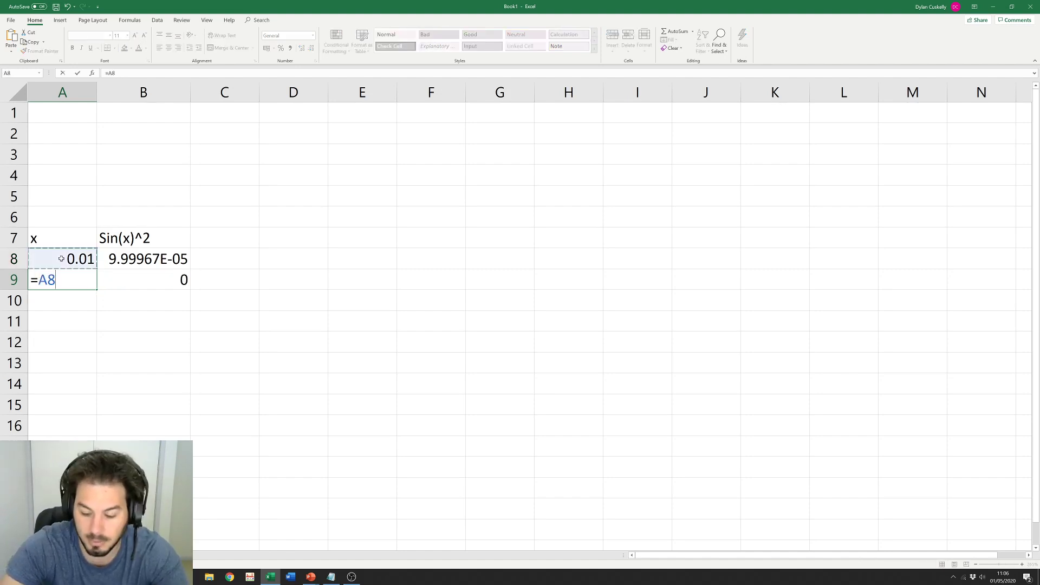
{"action": "type", "text": "+"}
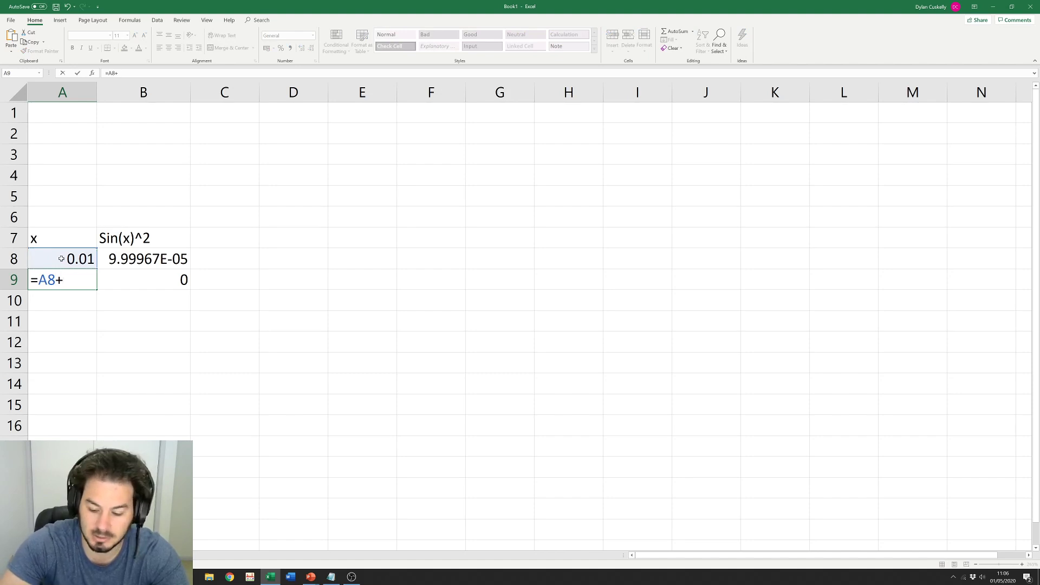
{"action": "type", "text": "0.01"}
{"action": "key", "text": "Return"}
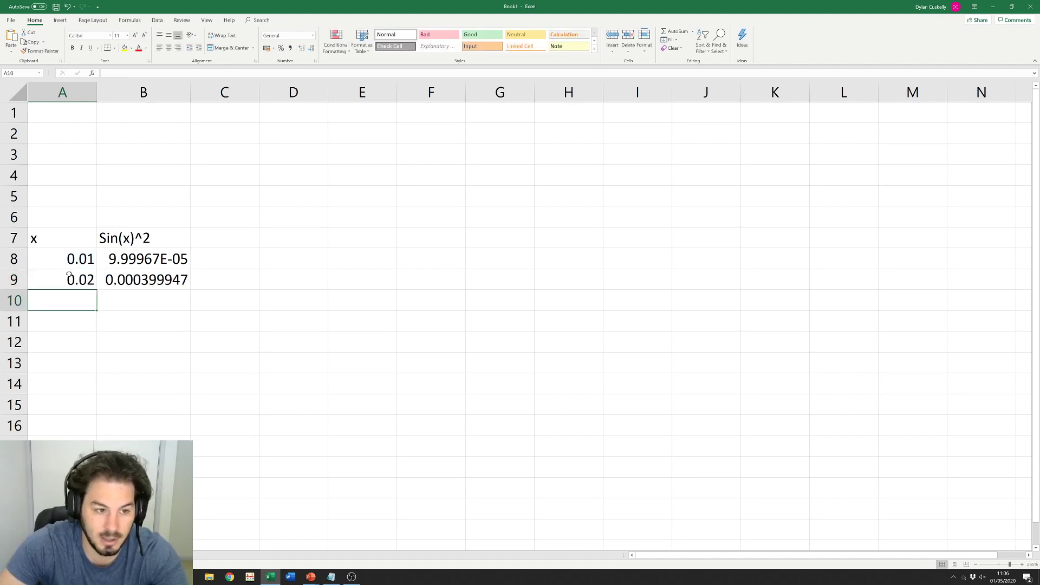
{"action": "left_click", "coordinate": [73, 279]}
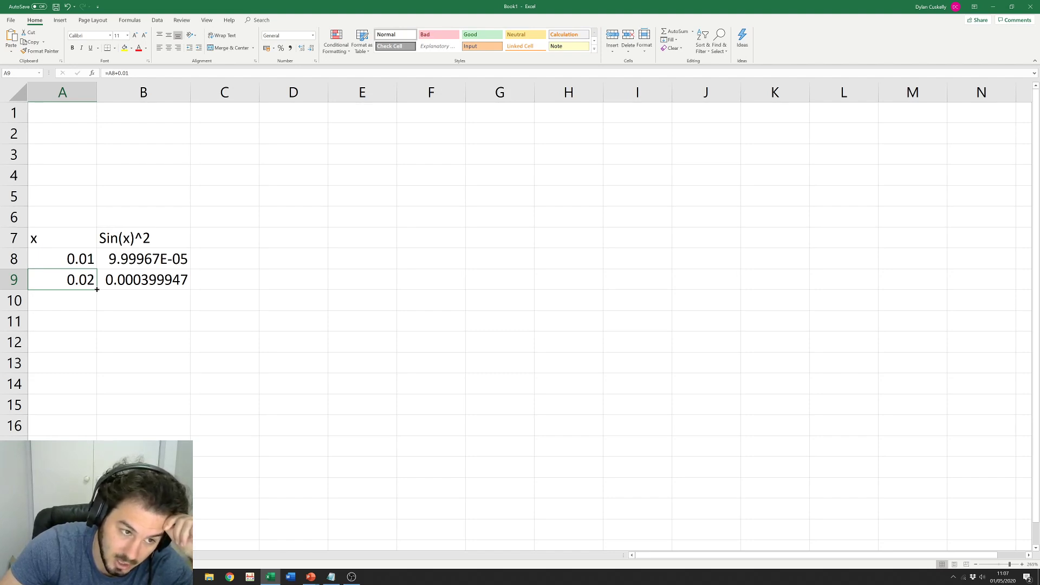
Step: Fill the A9 formula down to row 16 and inspect the resulting formulas
{"action": "left_click_drag", "start_coordinate": [97, 289], "coordinate": [97, 510]}
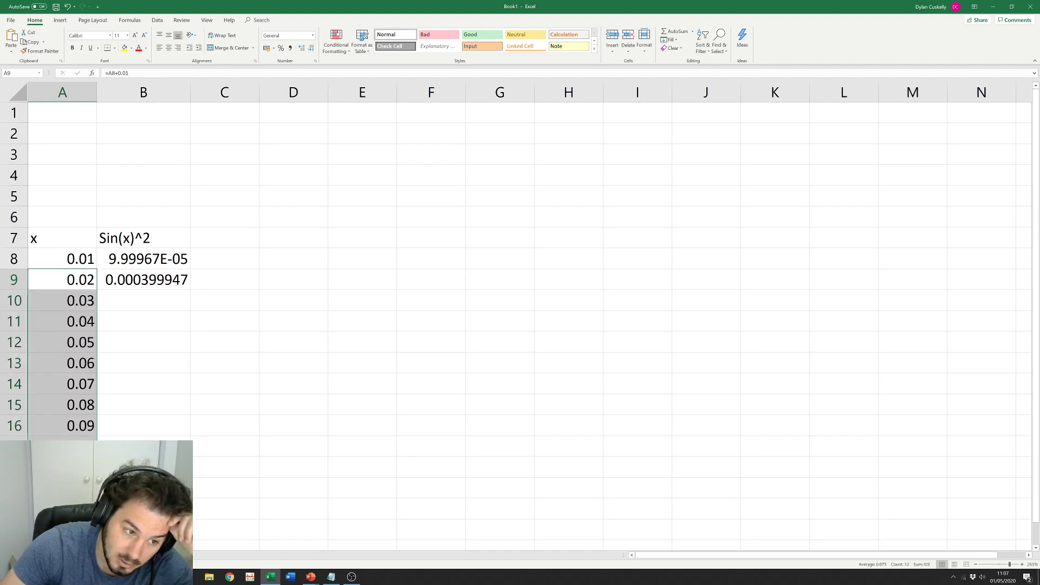
{"action": "left_click", "coordinate": [140, 302]}
{"action": "left_click", "coordinate": [60, 280]}
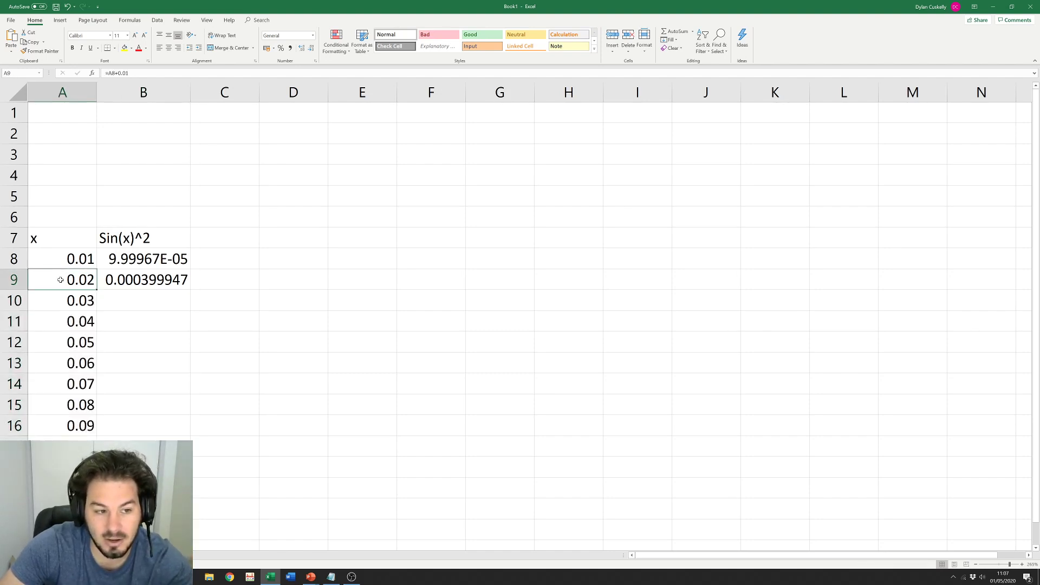
{"action": "double_click", "coordinate": [60, 280]}
{"action": "key", "text": "Return"}
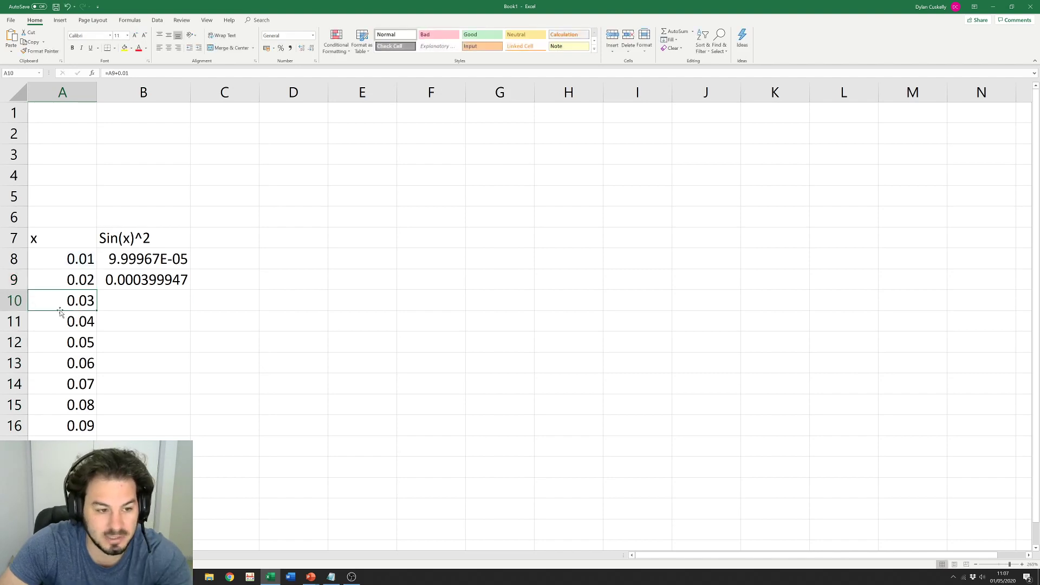
{"action": "left_click", "coordinate": [59, 322]}
{"action": "left_click", "coordinate": [59, 343]}
{"action": "left_click", "coordinate": [52, 363]}
{"action": "left_click", "coordinate": [59, 384]}
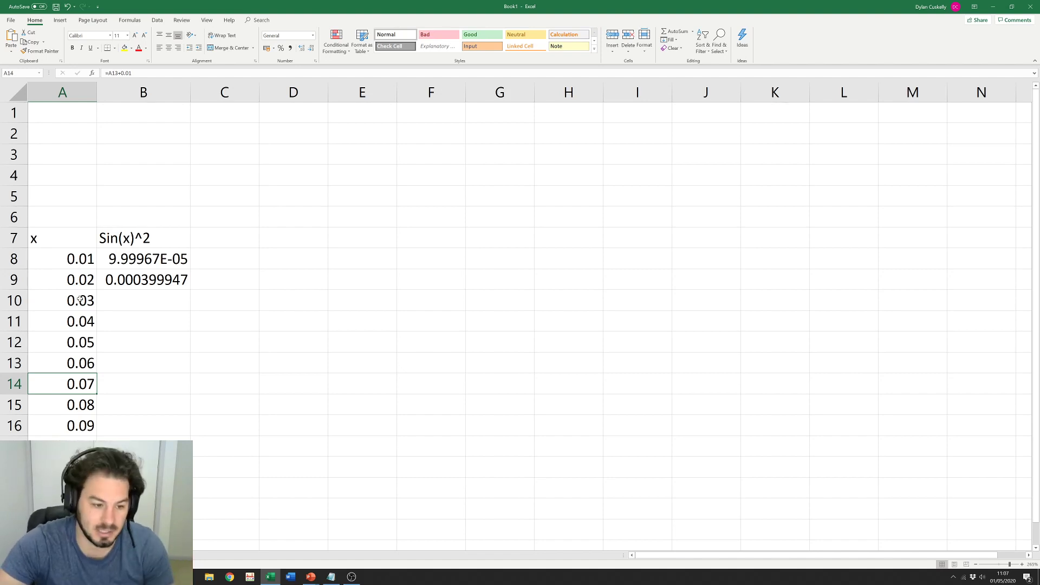
Step: Clear the filled cells, re-enter 0.02 in A9, and fill the 0.01–0.09 series to A16
{"action": "left_click_drag", "start_coordinate": [62, 282], "coordinate": [63, 467]}
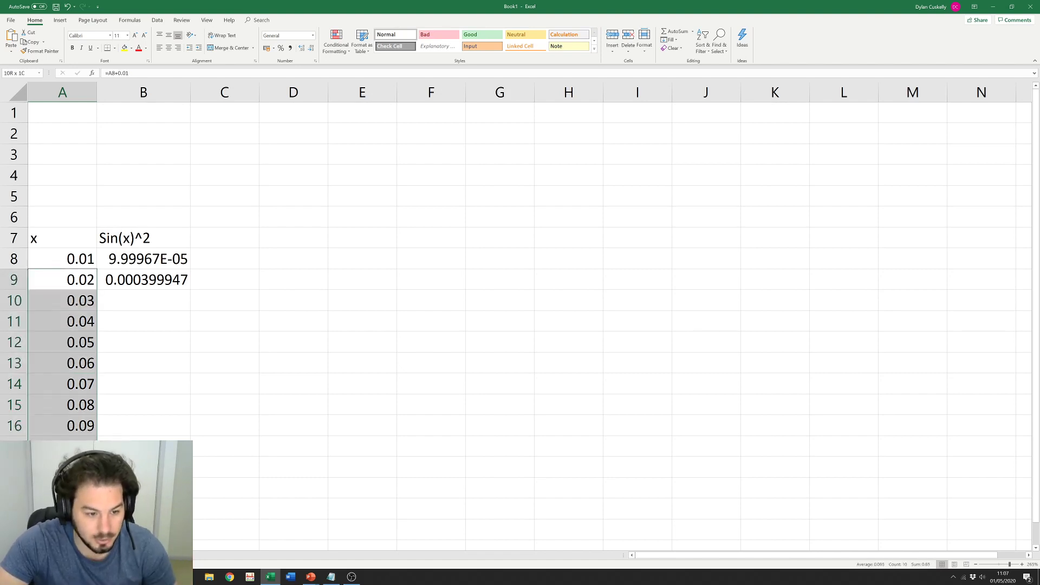
{"action": "key", "text": "Delete"}
{"action": "left_click", "coordinate": [62, 282]}
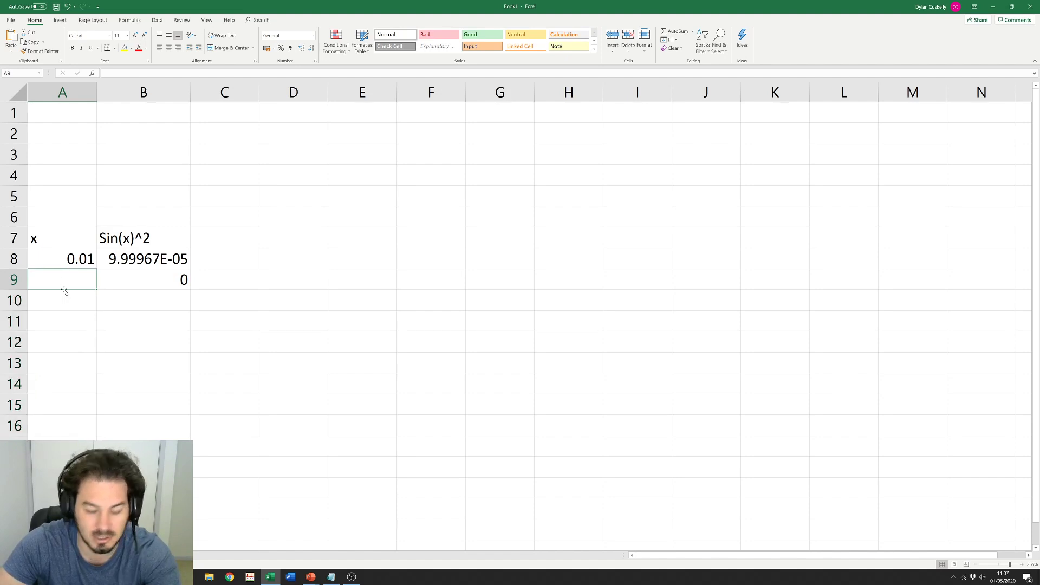
{"action": "type", "text": "0.02"}
{"action": "key", "text": "Return"}
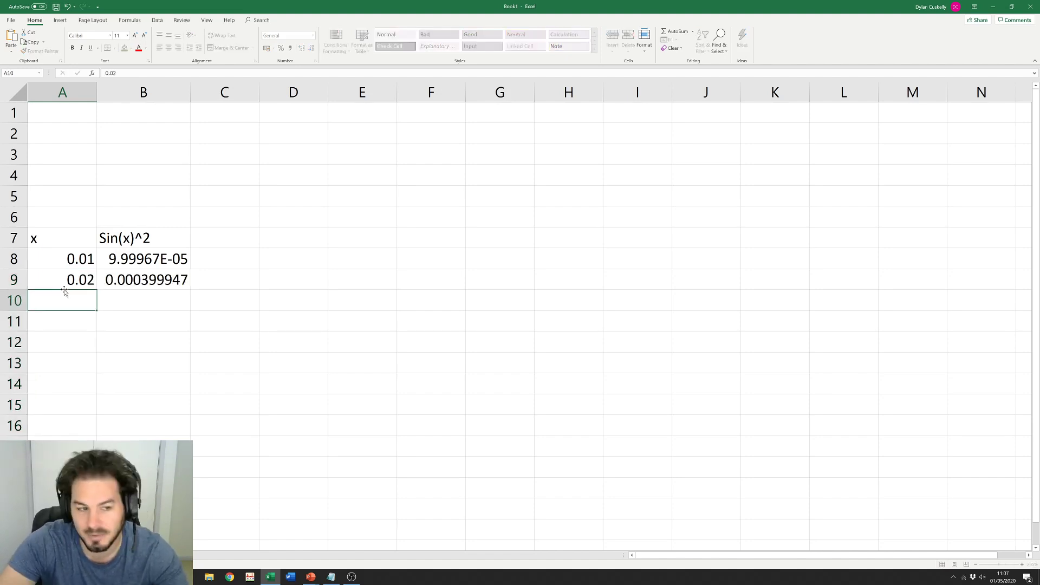
{"action": "left_click_drag", "start_coordinate": [68, 257], "coordinate": [81, 282]}
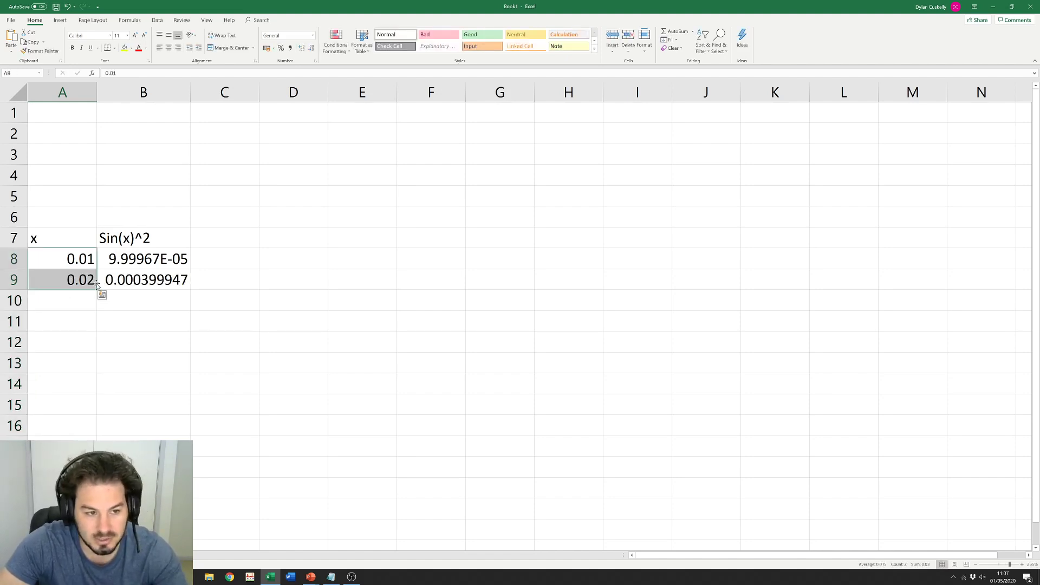
{"action": "left_click", "coordinate": [75, 265]}
{"action": "left_click", "coordinate": [68, 279]}
{"action": "left_click", "coordinate": [71, 258]}
{"action": "left_click", "coordinate": [65, 275]}
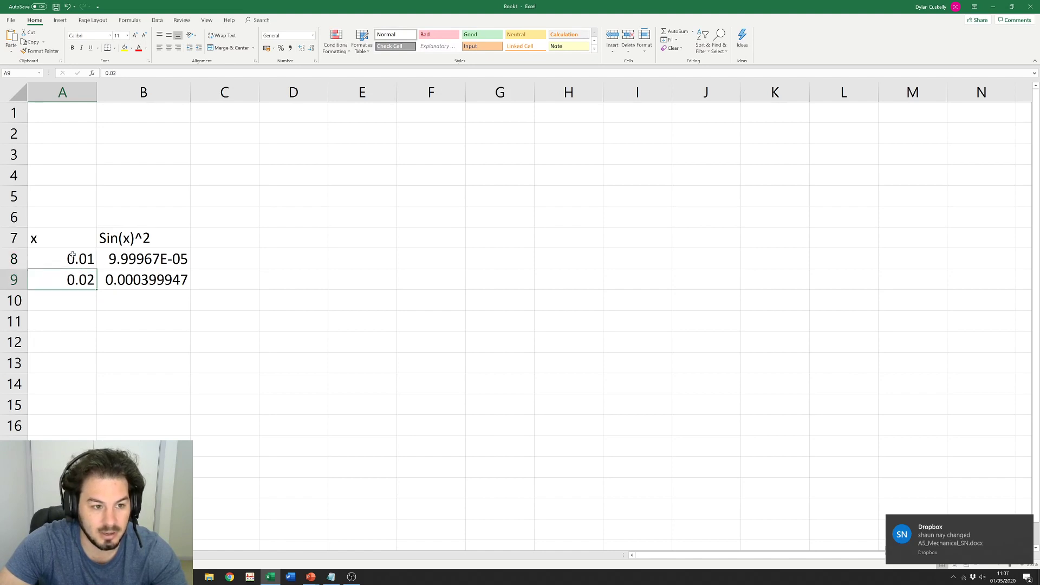
{"action": "left_click_drag", "start_coordinate": [73, 255], "coordinate": [100, 431]}
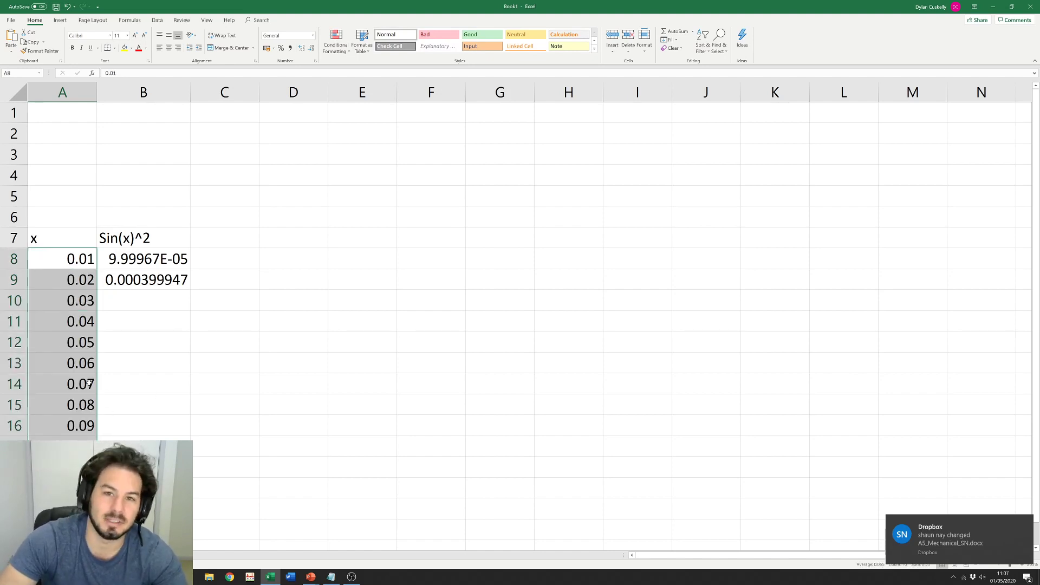
{"action": "left_click", "coordinate": [139, 382]}
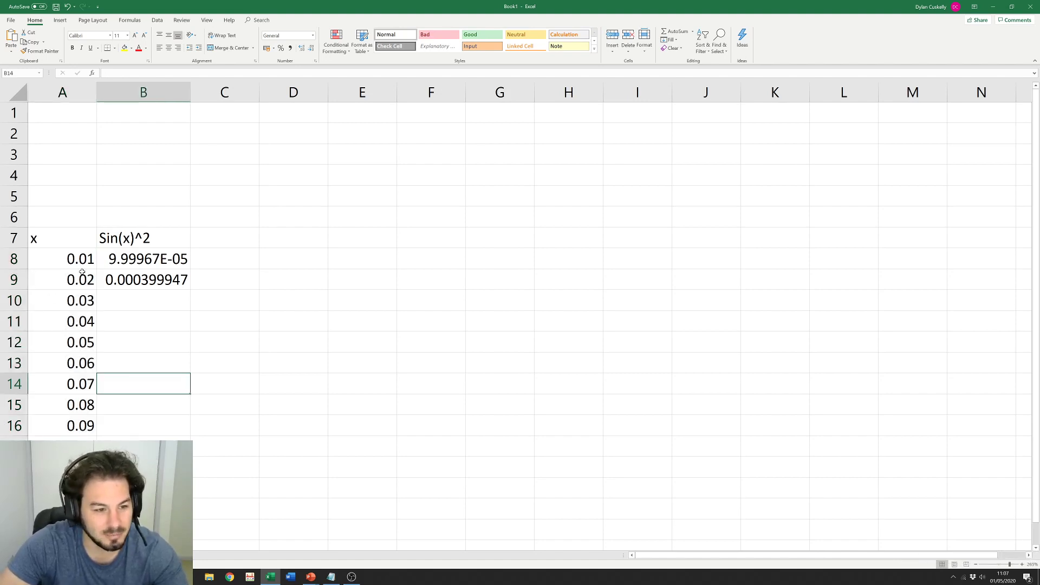
Step: Drag the A8:A9 series down to row 2000, ending at 19.93, then return to the top
{"action": "left_click_drag", "start_coordinate": [81, 262], "coordinate": [92, 541]}
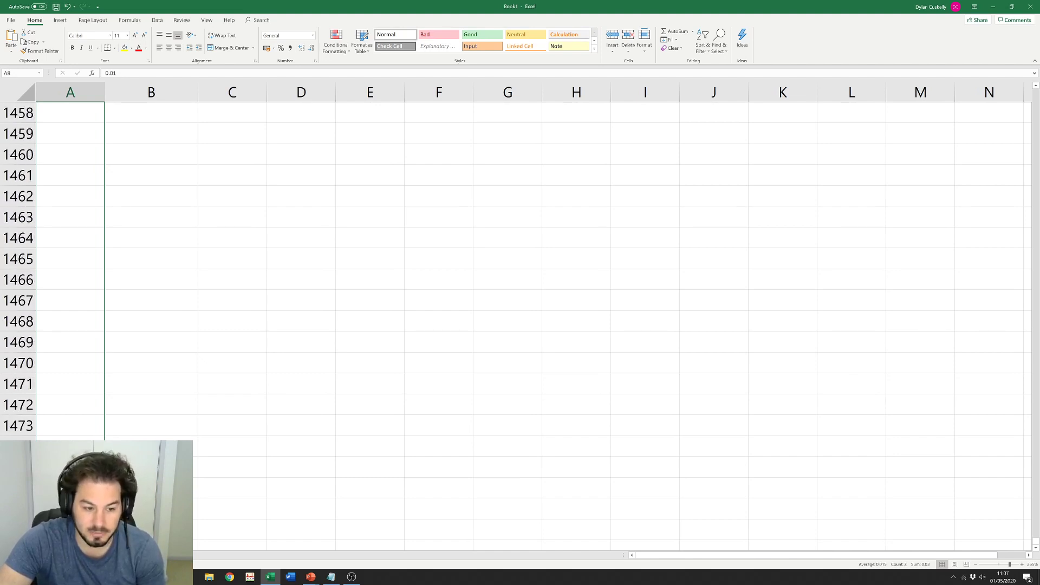
{"action": "left_click_drag", "start_coordinate": [92, 542], "coordinate": [92, 542]}
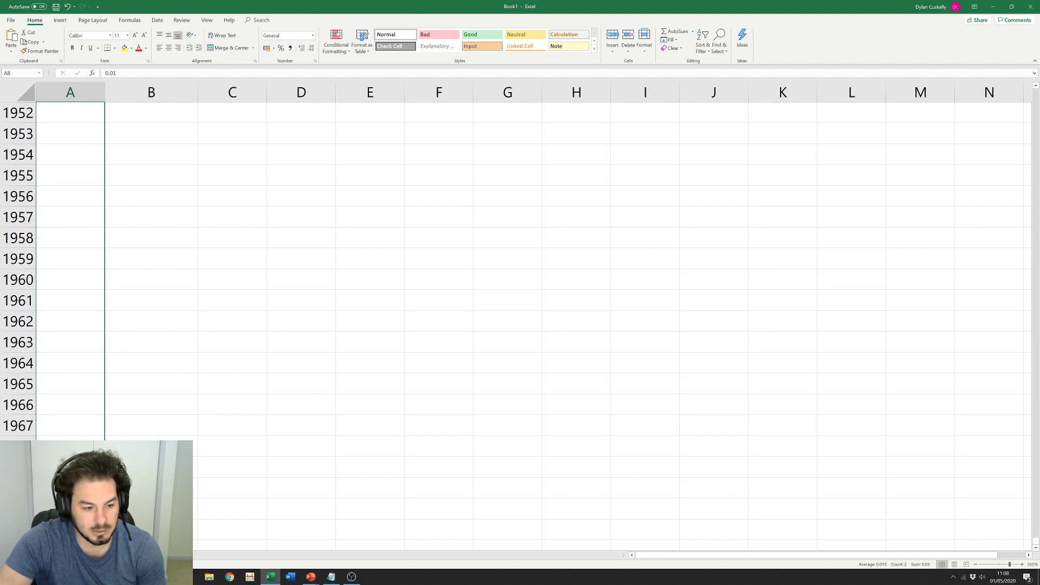
{"action": "left_click_drag", "start_coordinate": [86, 447], "coordinate": [81, 203]}
{"action": "left_click", "coordinate": [119, 234]}
{"action": "left_click", "coordinate": [78, 196]}
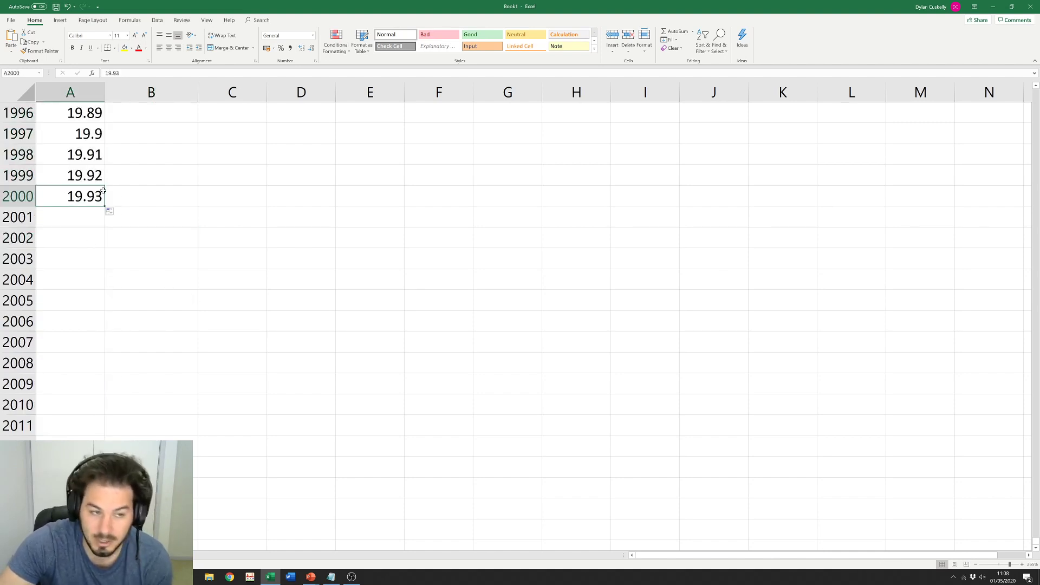
{"action": "scroll", "coordinate": [320, 275], "scroll_direction": "up", "scroll_amount": 20}
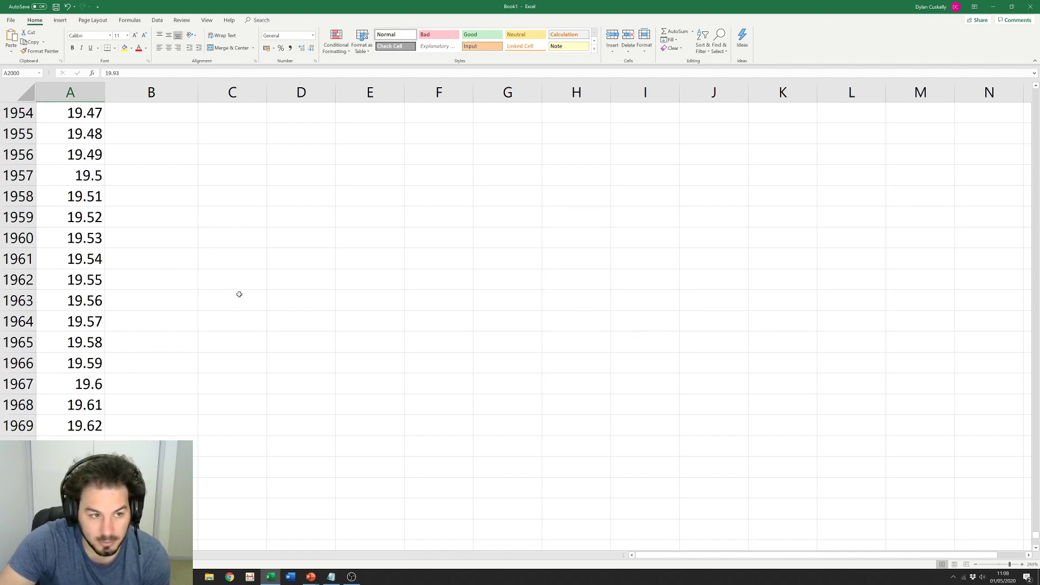
{"action": "scroll", "coordinate": [262, 314], "scroll_direction": "up", "scroll_amount": 20}
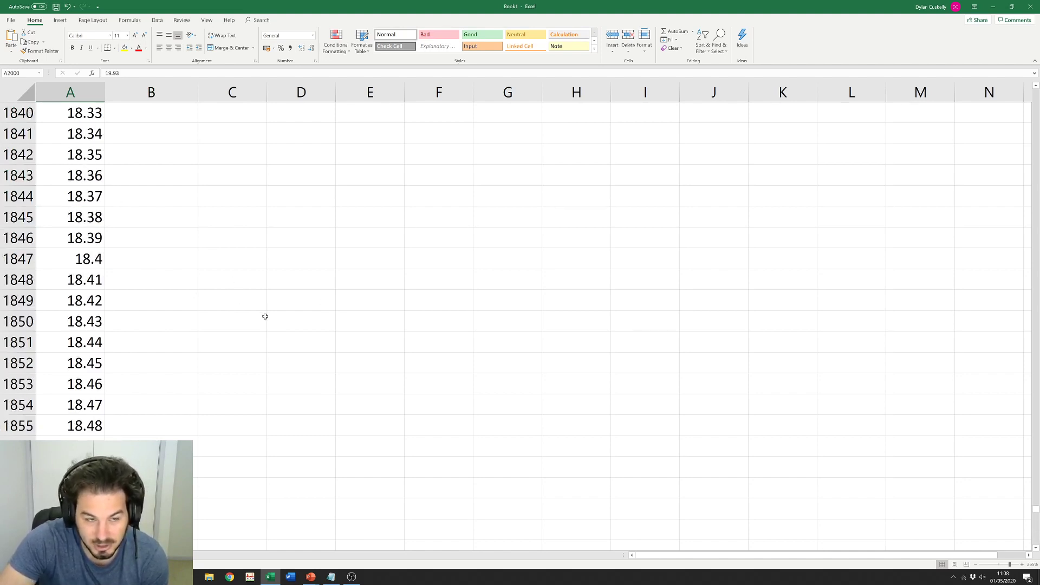
{"action": "left_click", "coordinate": [370, 300]}
{"action": "left_click_drag", "start_coordinate": [1035, 504], "coordinate": [1034, 550]}
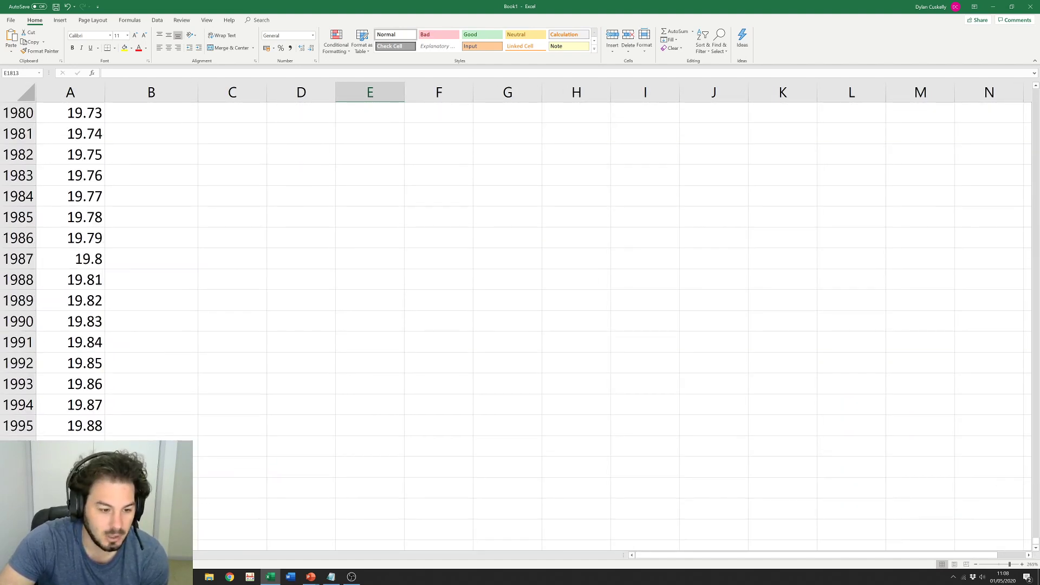
{"action": "key", "text": "ctrl+End"}
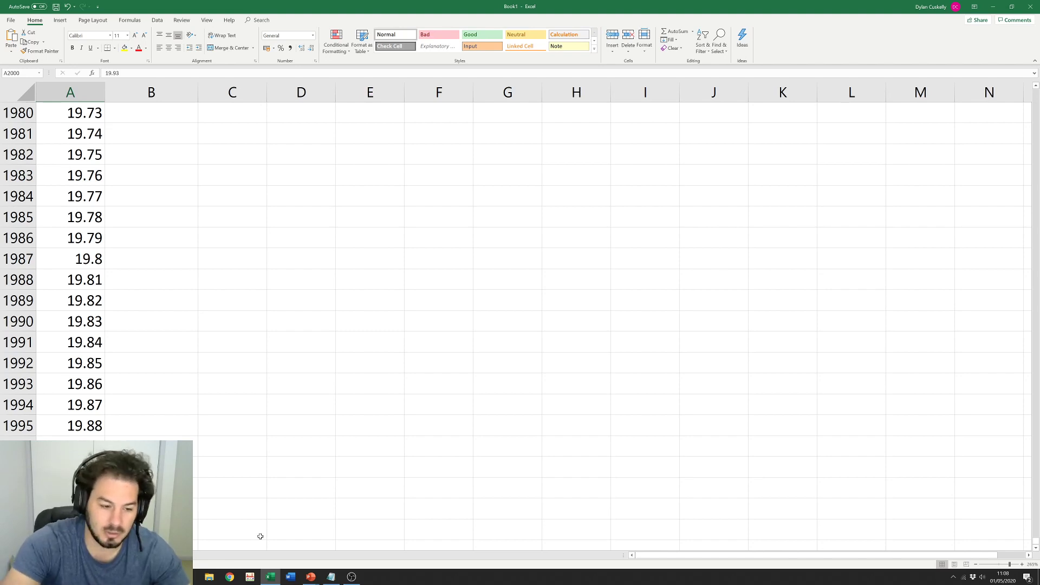
{"action": "key", "text": "ctrl+Up"}
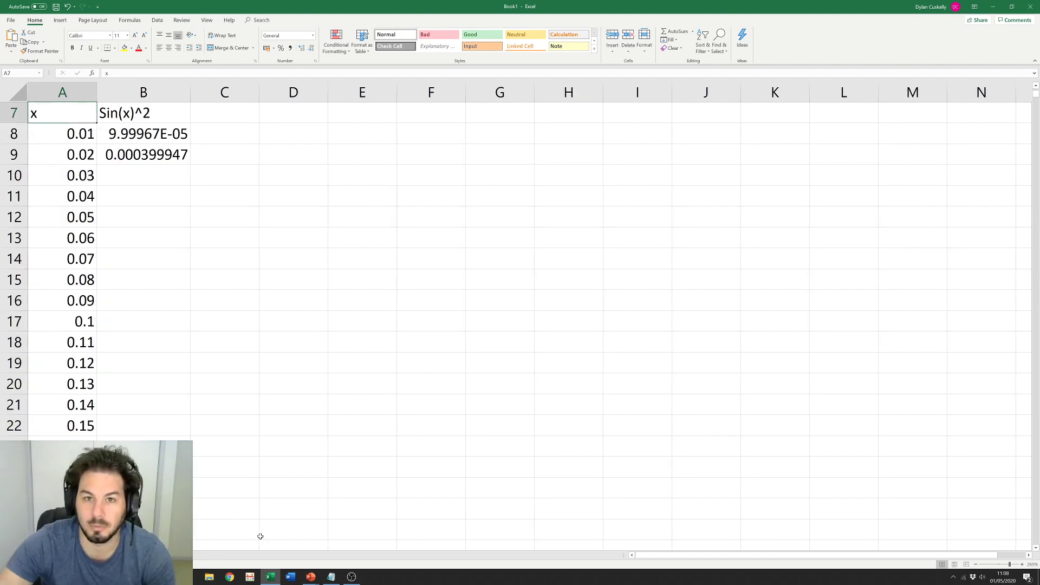
{"action": "left_click", "coordinate": [33, 203]}
{"action": "scroll", "coordinate": [44, 187], "scroll_direction": "up", "scroll_amount": 2}
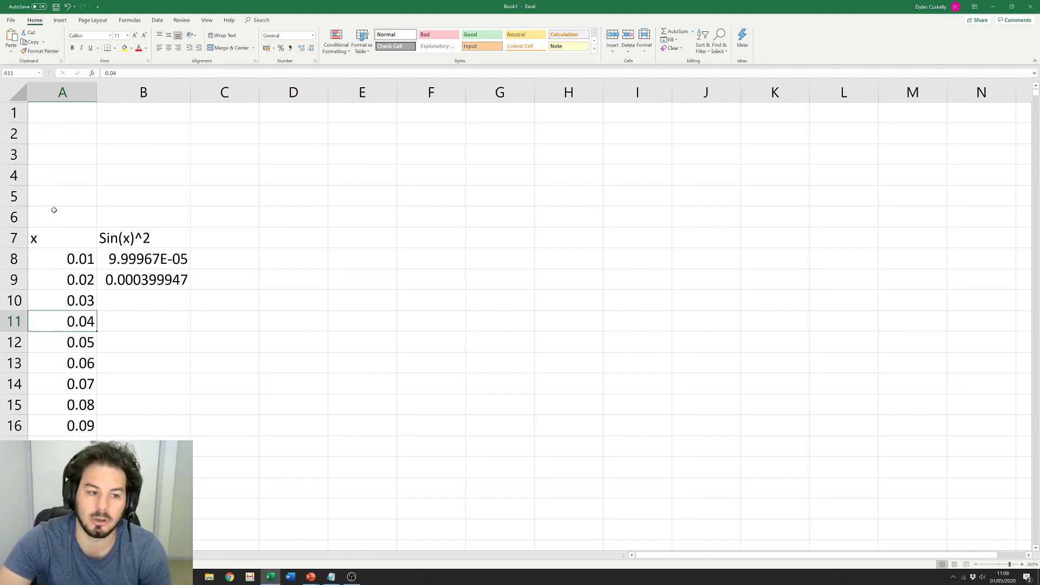
{"action": "left_click", "coordinate": [92, 237]}
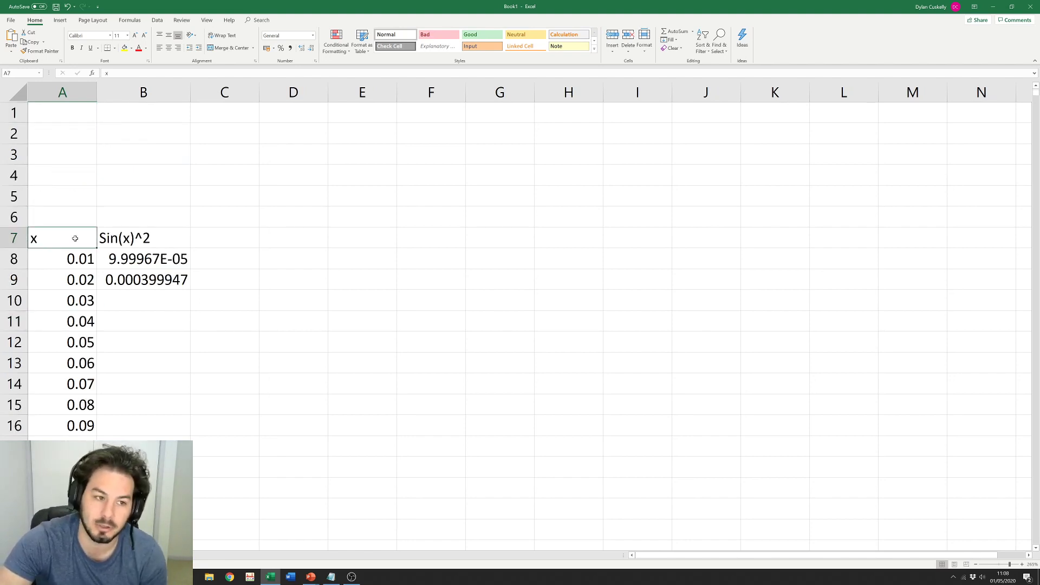
{"action": "left_click_drag", "start_coordinate": [68, 220], "coordinate": [181, 221]}
{"action": "left_click", "coordinate": [217, 221]}
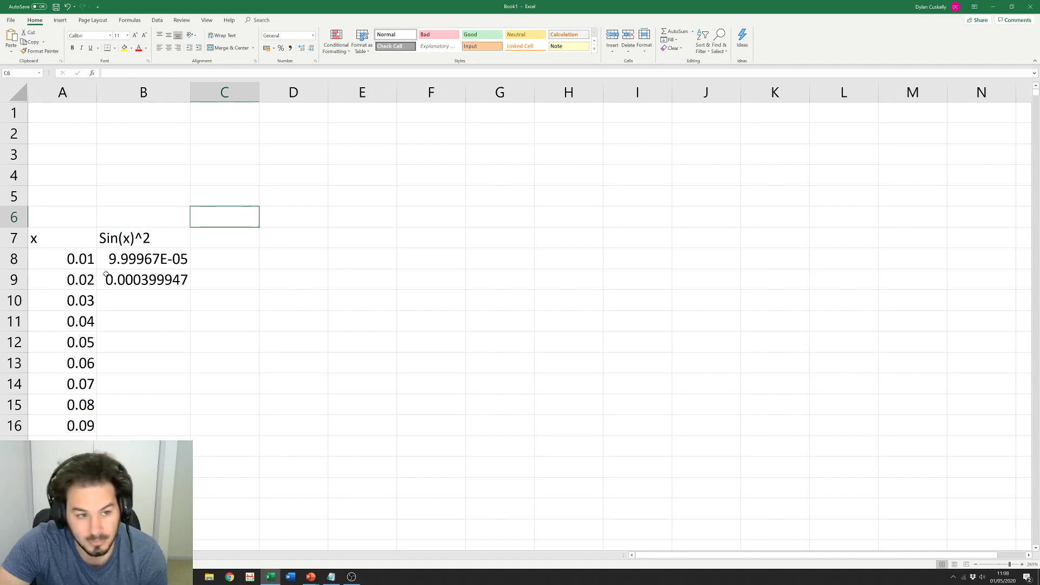
{"action": "left_click", "coordinate": [71, 298]}
{"action": "left_click", "coordinate": [68, 281]}
{"action": "left_click", "coordinate": [146, 279]}
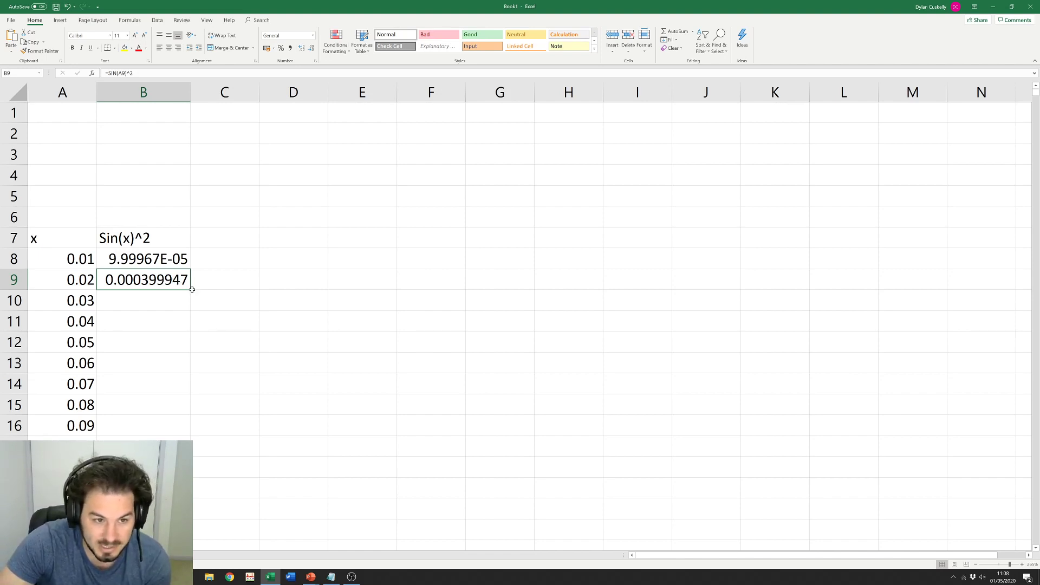
Step: Copy the B9 formula down and autofill column B, checking formulas in B13, B14 and B174
{"action": "left_click_drag", "start_coordinate": [191, 290], "coordinate": [192, 384]}
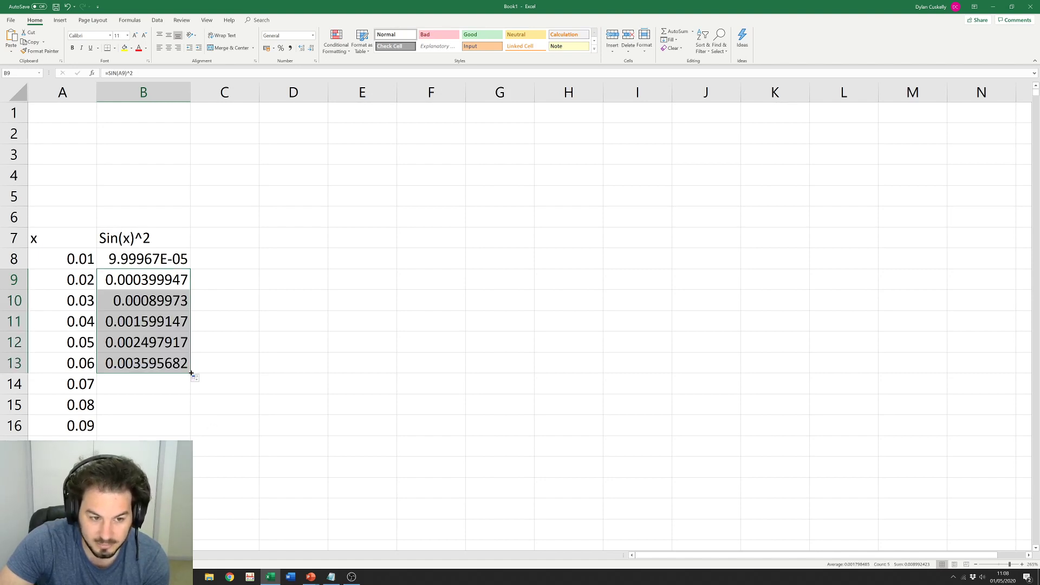
{"action": "double_click", "coordinate": [191, 373]}
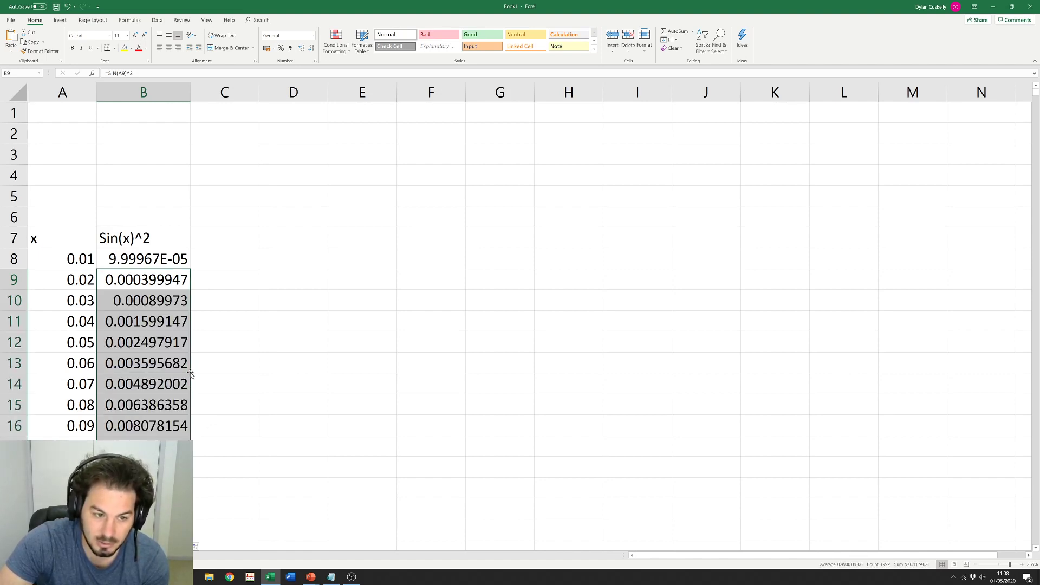
{"action": "left_click", "coordinate": [276, 368]}
{"action": "left_click", "coordinate": [163, 361]}
{"action": "left_click", "coordinate": [138, 381]}
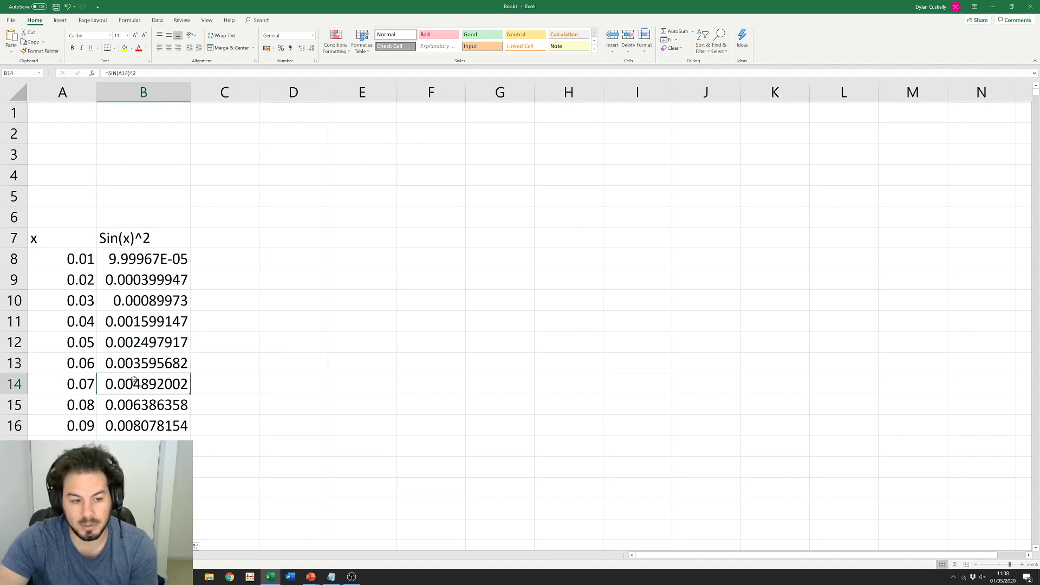
{"action": "scroll", "coordinate": [133, 369], "scroll_direction": "down", "scroll_amount": 16}
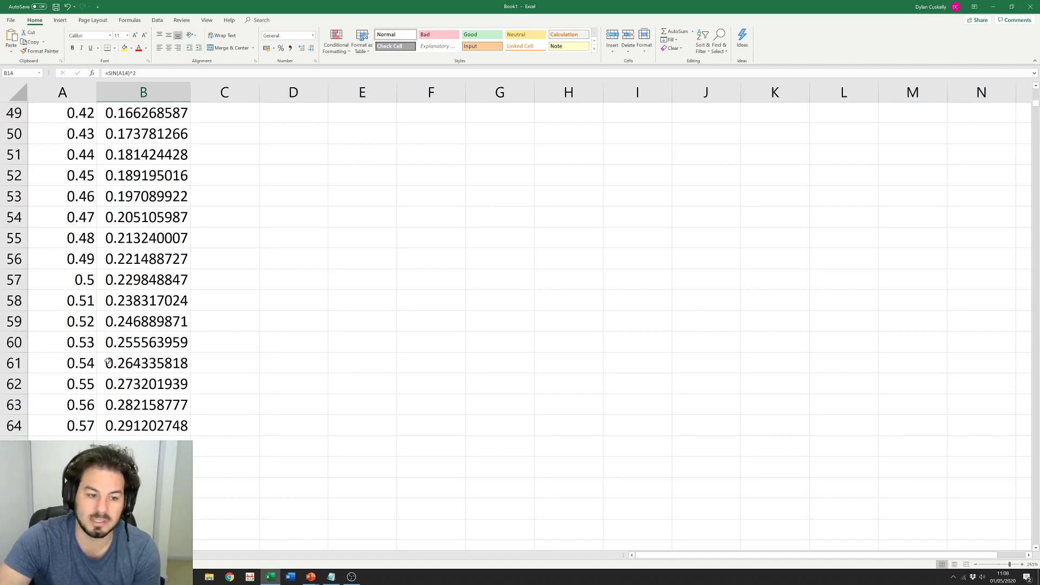
{"action": "scroll", "coordinate": [125, 355], "scroll_direction": "down", "scroll_amount": 20}
{"action": "scroll", "coordinate": [101, 353], "scroll_direction": "down", "scroll_amount": 7}
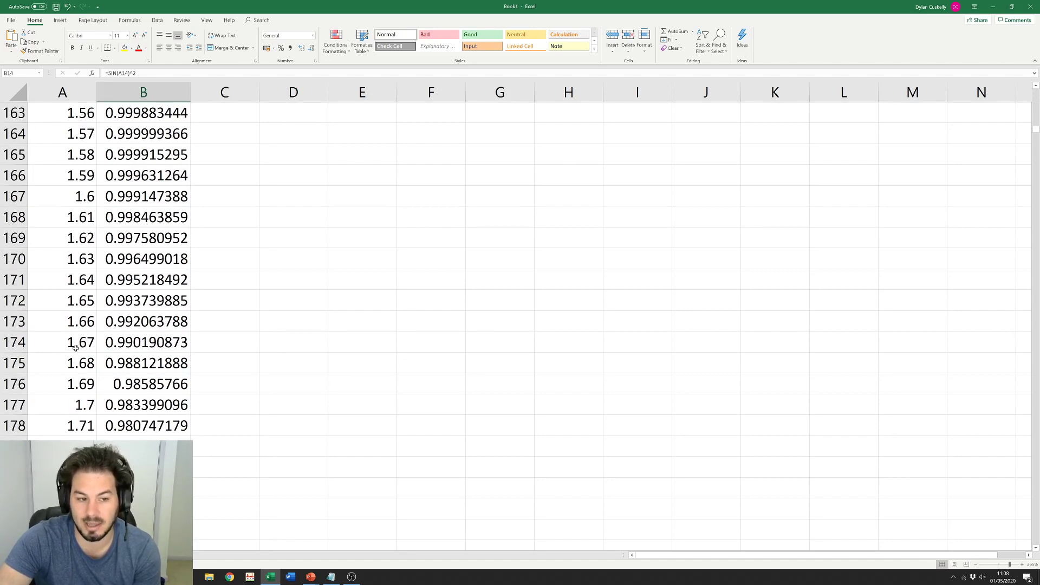
{"action": "left_click", "coordinate": [162, 341]}
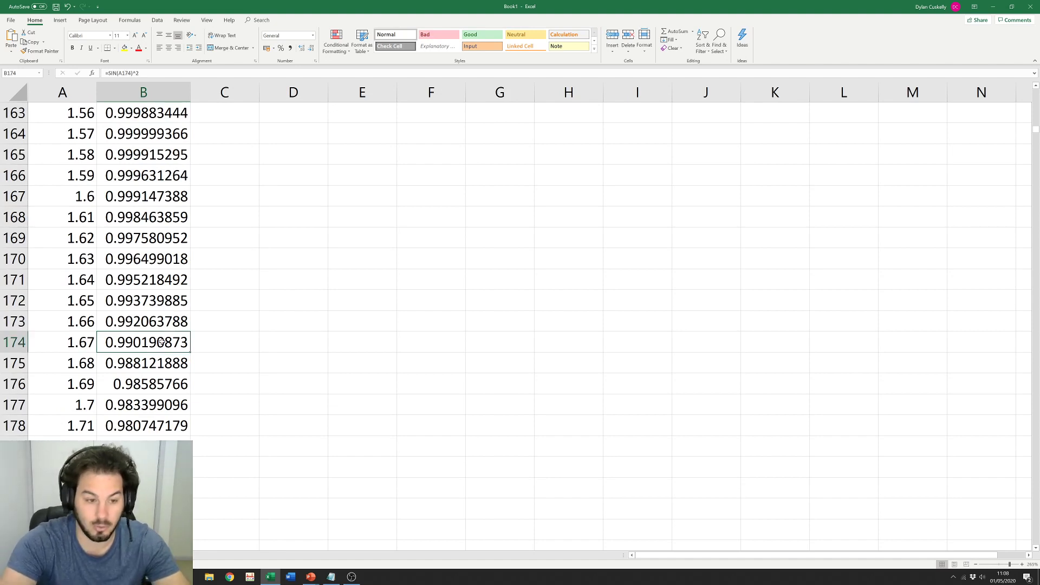
Step: Check the last formulas at B2000, delete the stray 0 in B2001, and return to the top
{"action": "key", "text": "ctrl+Down"}
{"action": "left_click", "coordinate": [153, 234]}
{"action": "scroll", "coordinate": [157, 173], "scroll_direction": "down", "scroll_amount": 4}
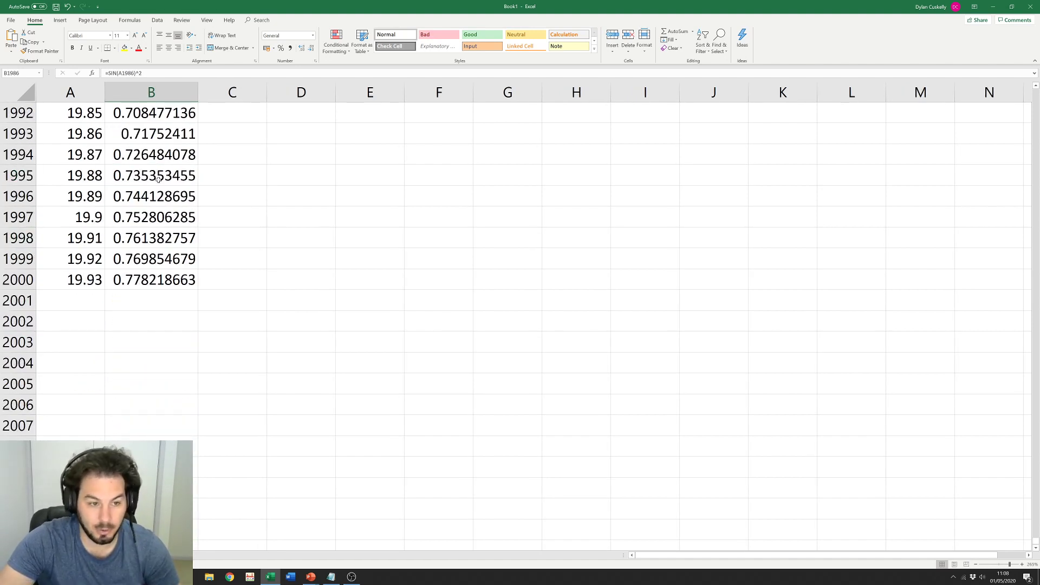
{"action": "left_click_drag", "start_coordinate": [154, 217], "coordinate": [196, 302]}
{"action": "left_click", "coordinate": [139, 282]}
{"action": "left_click", "coordinate": [60, 298]}
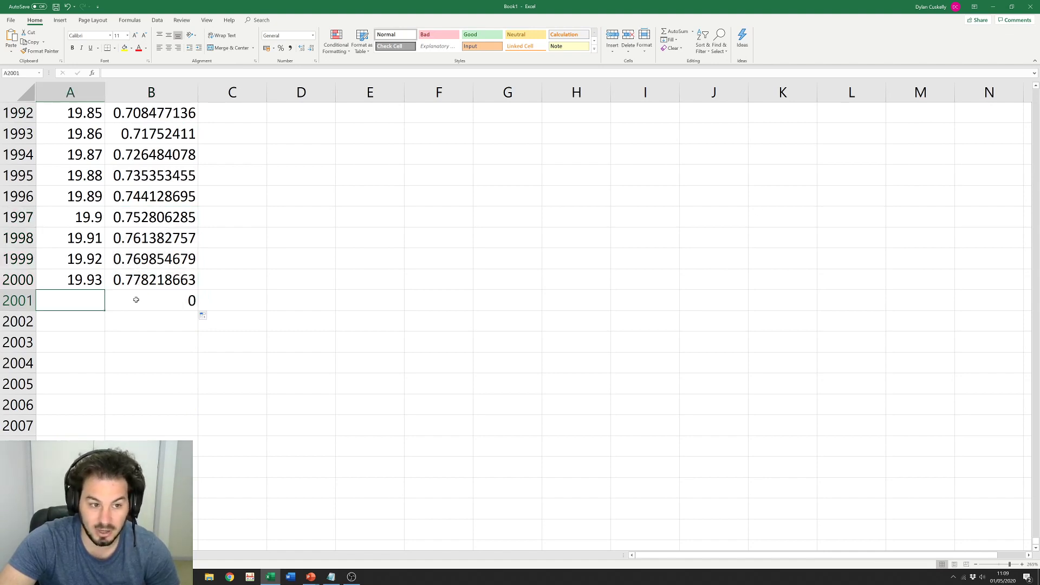
{"action": "left_click", "coordinate": [138, 300]}
{"action": "key", "text": "Delete"}
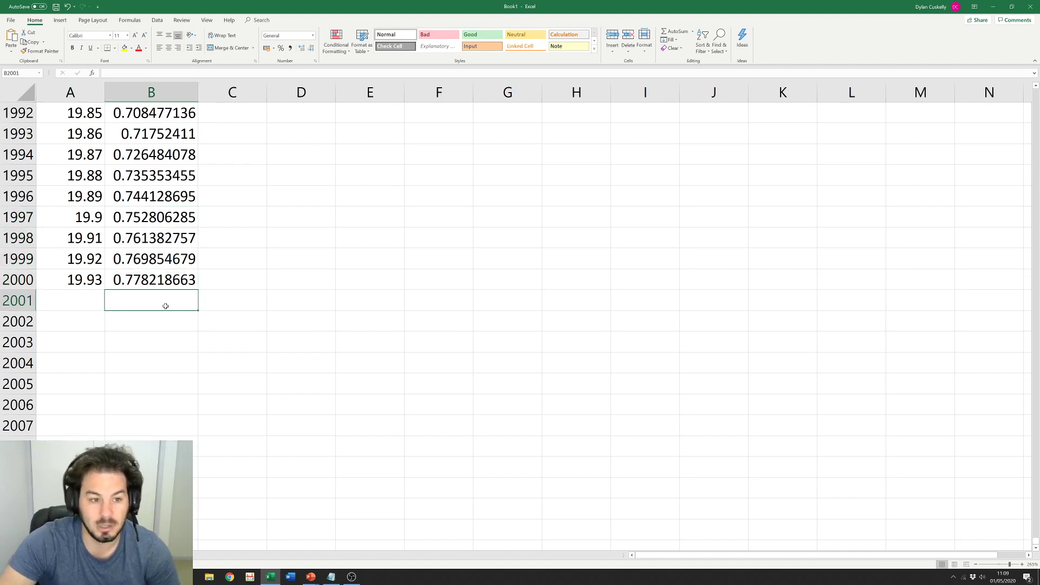
{"action": "key", "text": "Up"}
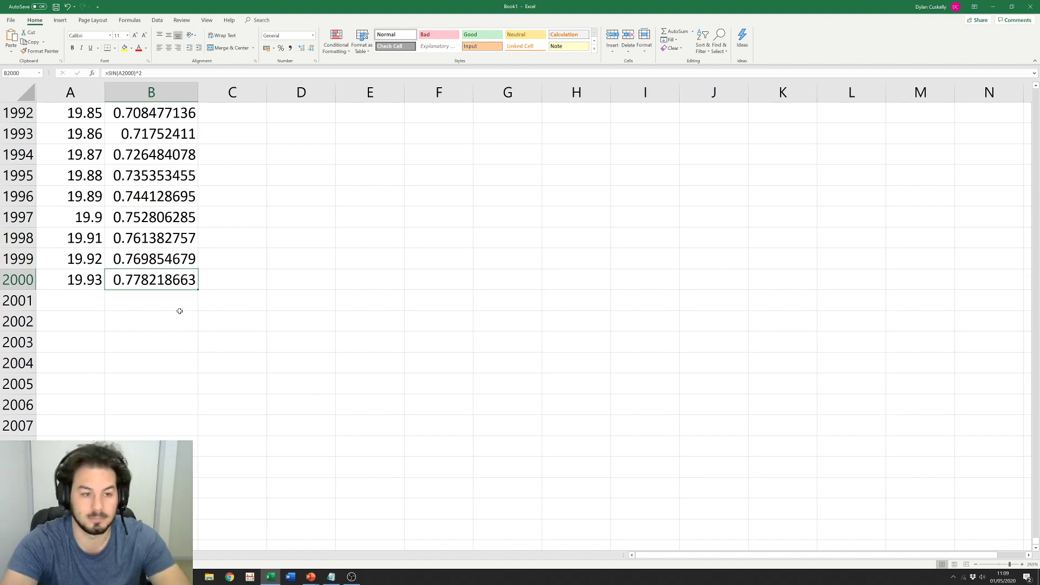
{"action": "key", "text": "ctrl+Up"}
{"action": "left_click", "coordinate": [251, 234]}
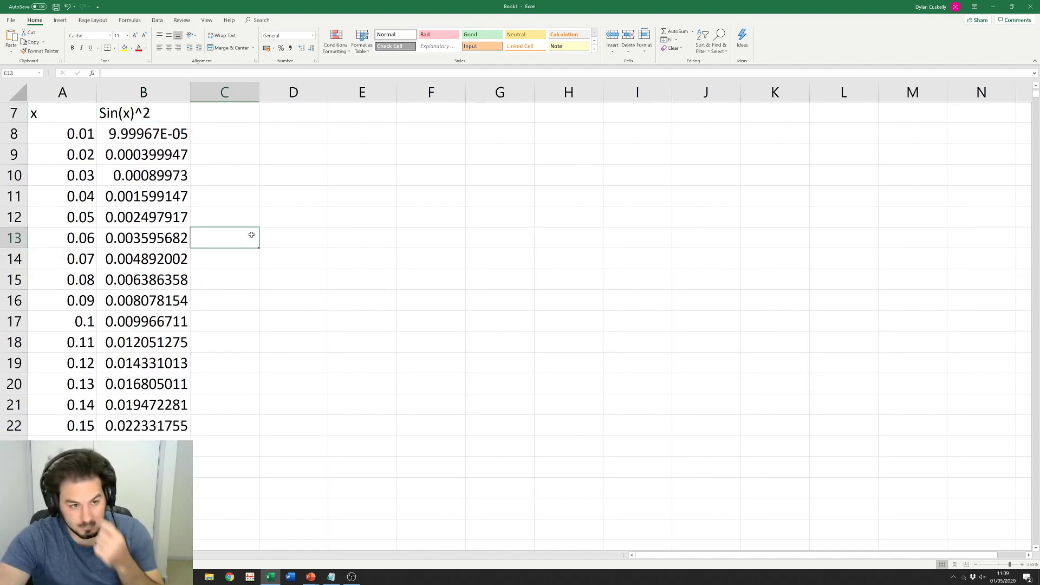
{"action": "left_click", "coordinate": [268, 320]}
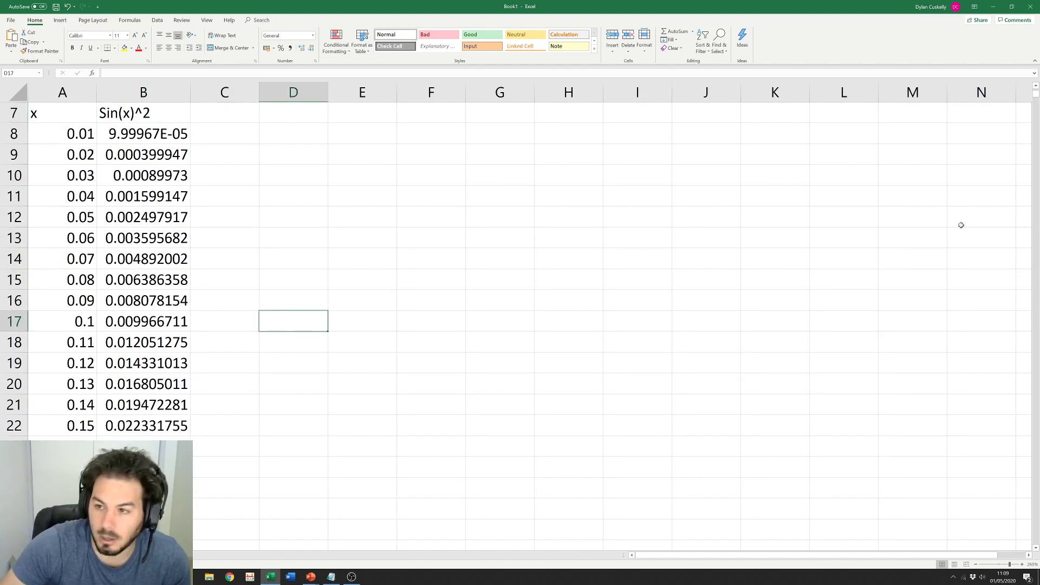
{"action": "left_click_drag", "start_coordinate": [1036, 98], "coordinate": [1038, 354]}
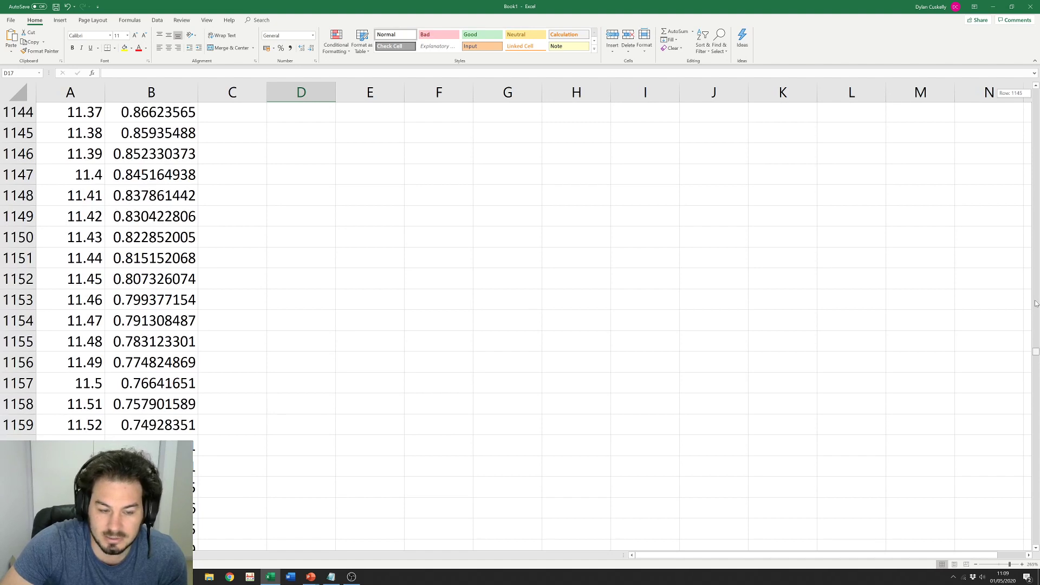
{"action": "left_click_drag", "start_coordinate": [1036, 303], "coordinate": [992, 120]}
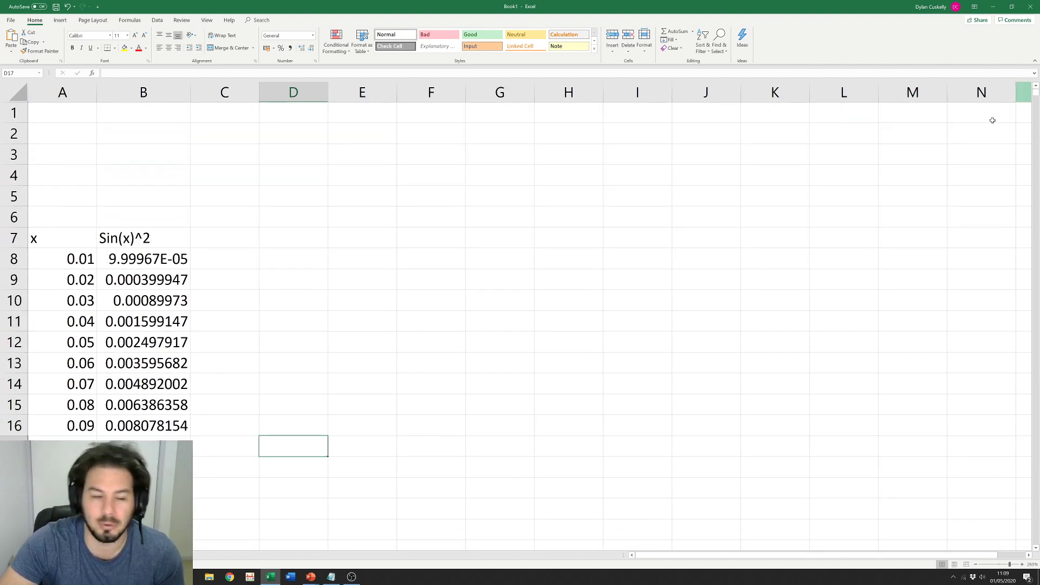
Step: Insert an empty plain scatter chart from cell D4, beside the x and Sin(x)^2 table
{"action": "left_click", "coordinate": [362, 217]}
{"action": "left_click", "coordinate": [70, 259]}
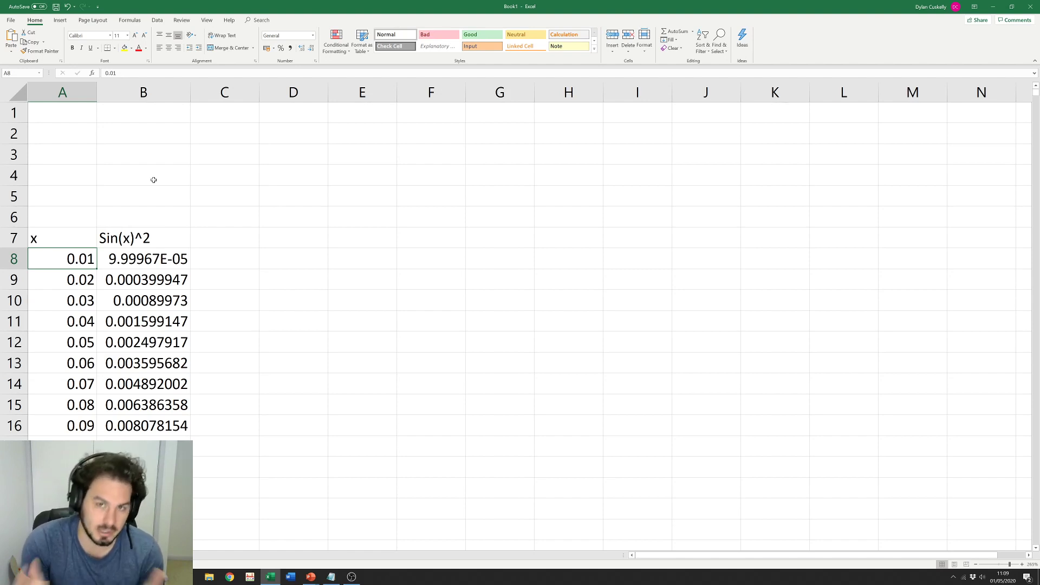
{"action": "left_click", "coordinate": [261, 181]}
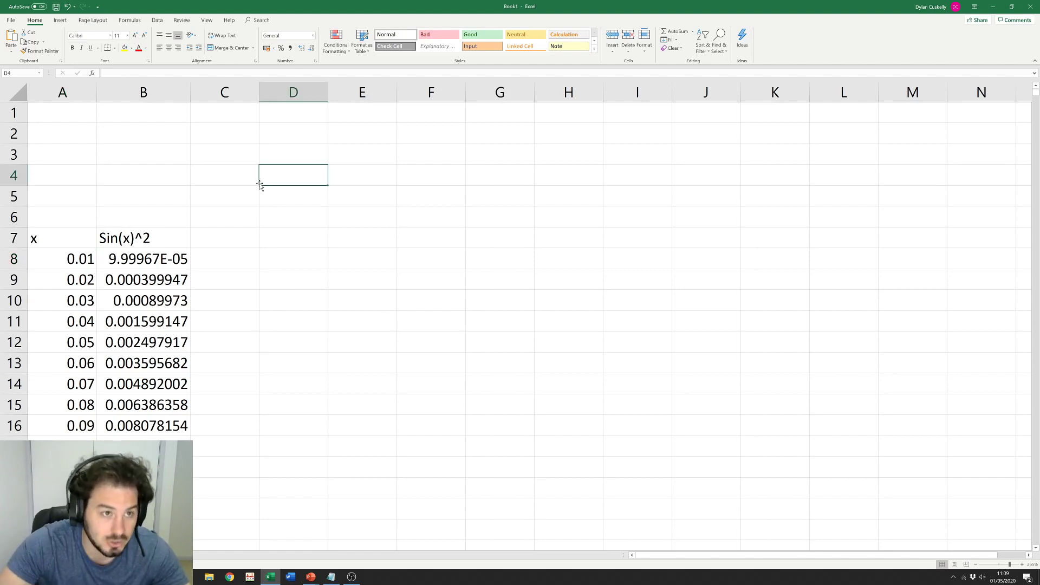
{"action": "left_click", "coordinate": [61, 21]}
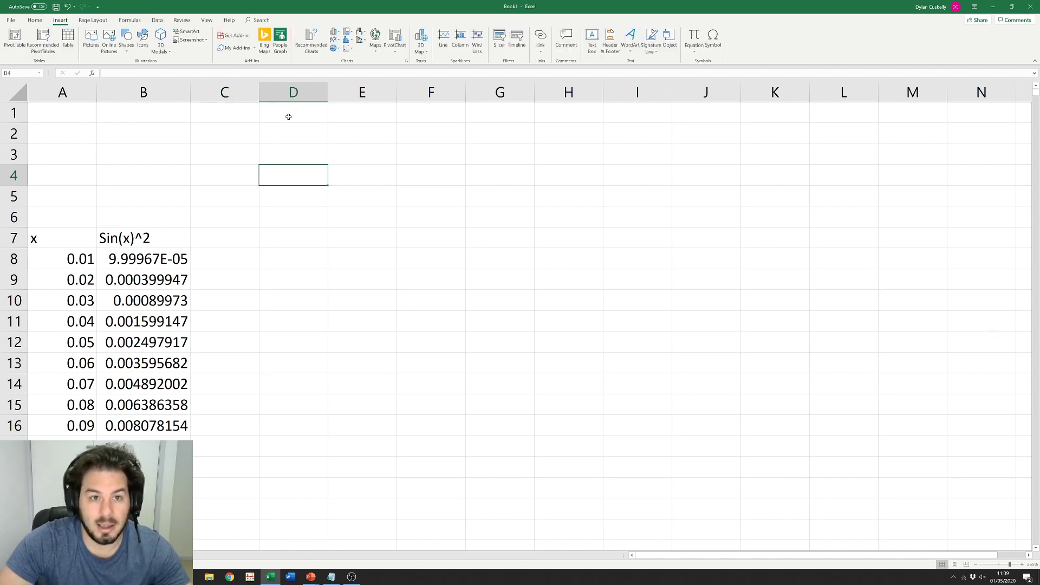
{"action": "left_click", "coordinate": [349, 48]}
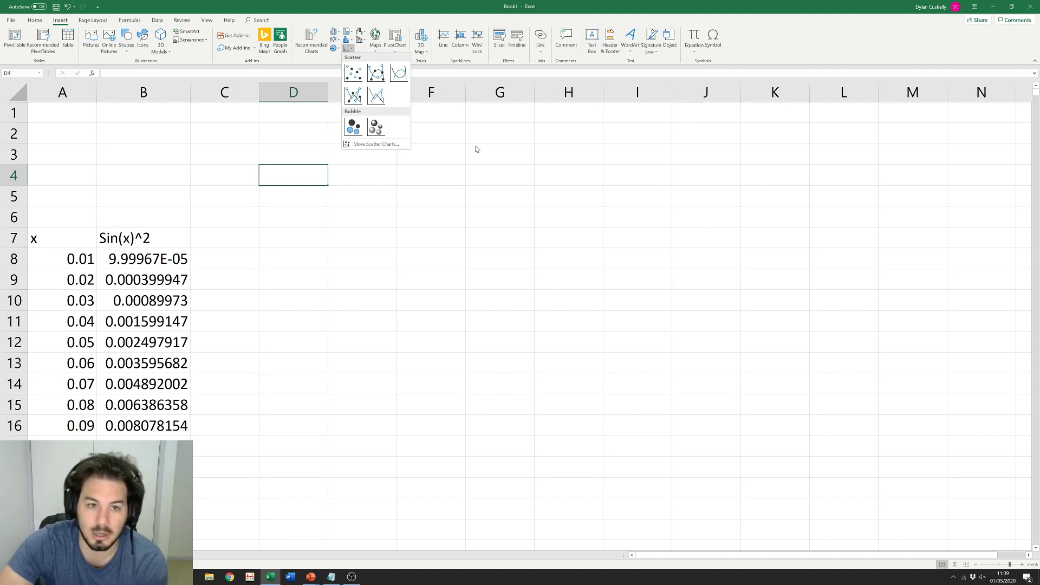
{"action": "left_click", "coordinate": [357, 76]}
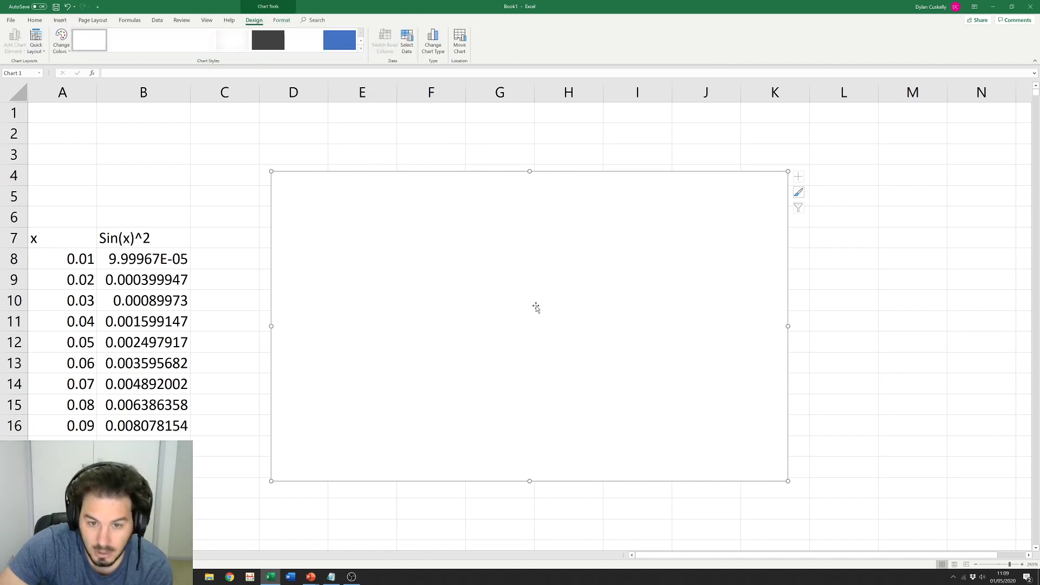
Step: Add a new chart series through Select Data, taking its name from the Sin(x)^2 header in B7
{"action": "right_click", "coordinate": [470, 277]}
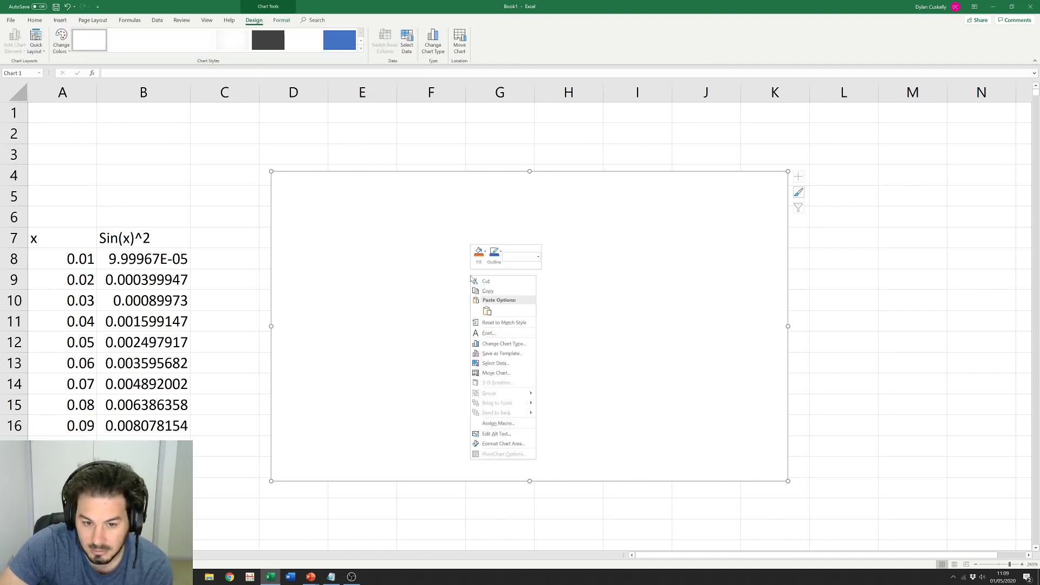
{"action": "left_click", "coordinate": [512, 367]}
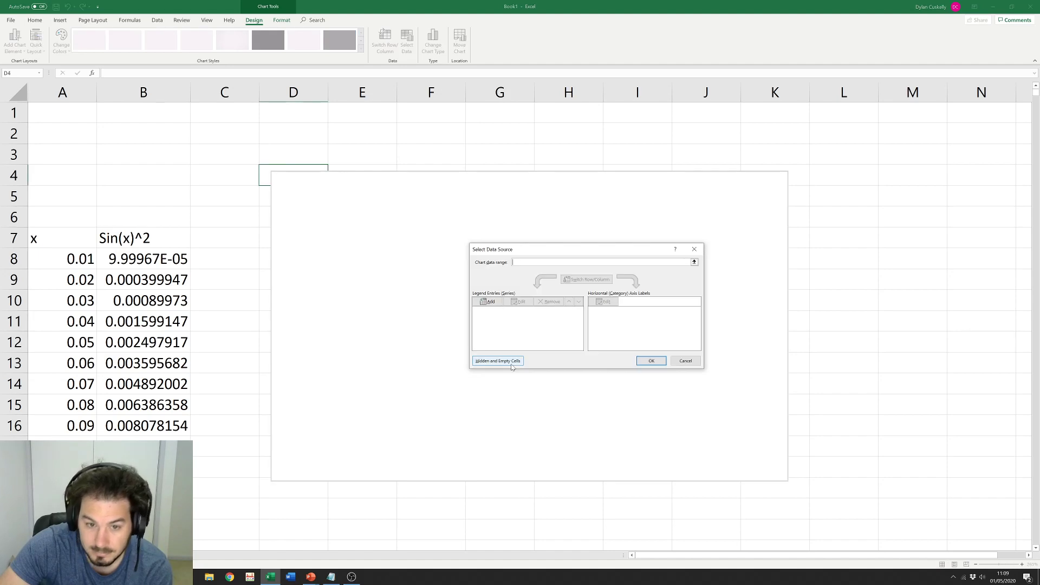
{"action": "left_click", "coordinate": [501, 304]}
{"action": "left_click", "coordinate": [605, 292]}
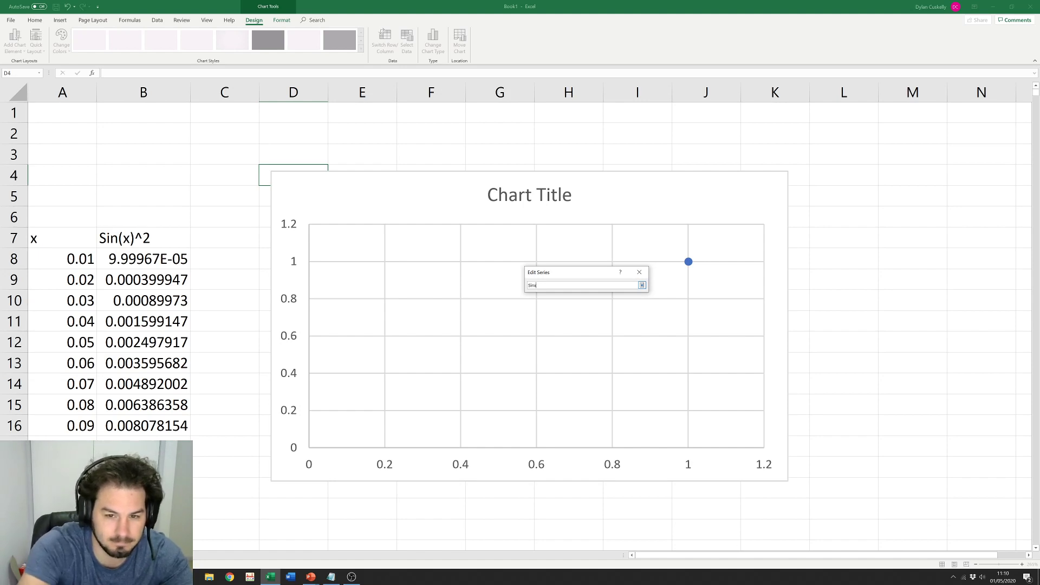
{"action": "key", "text": "Left"}
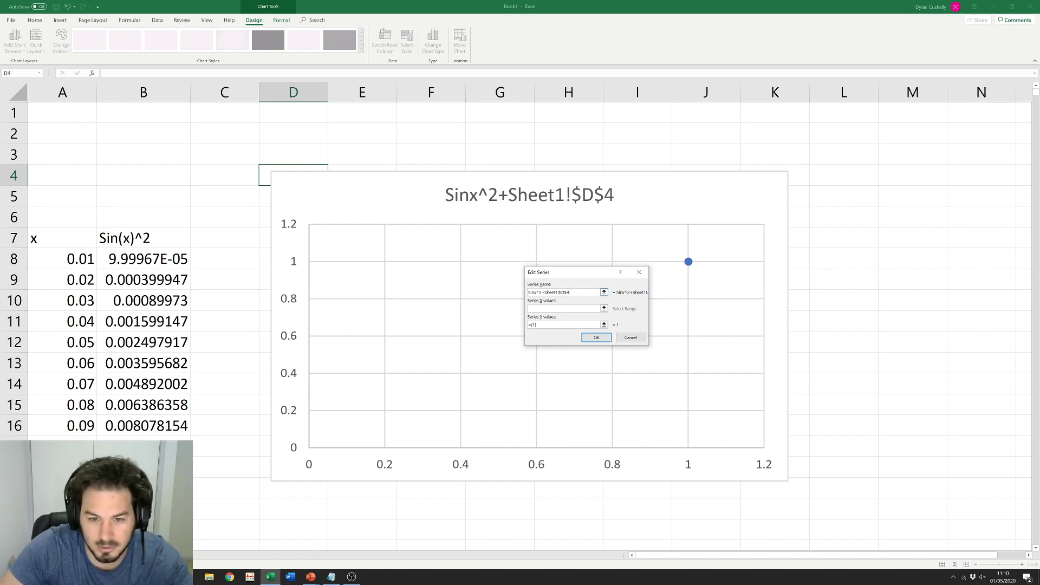
{"action": "left_click", "coordinate": [604, 292]}
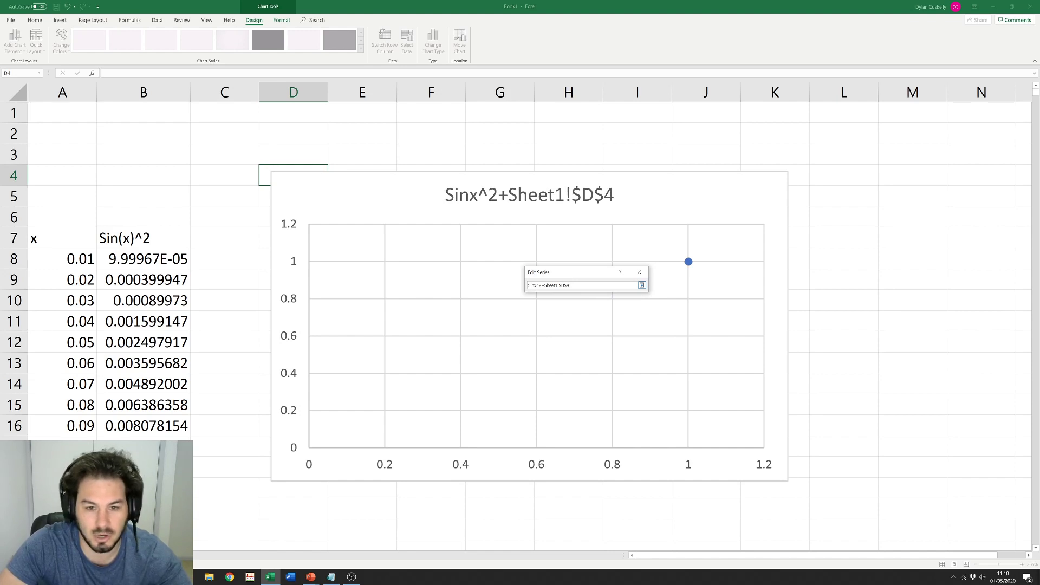
{"action": "key", "text": "ctrl+a"}
{"action": "key", "text": "BackSpace"}
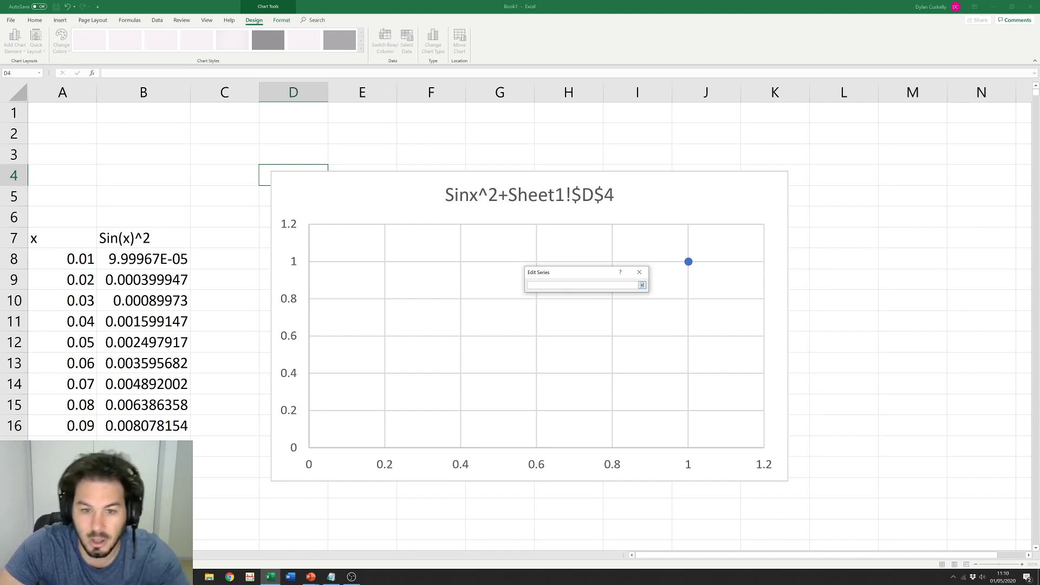
{"action": "left_click", "coordinate": [143, 238]}
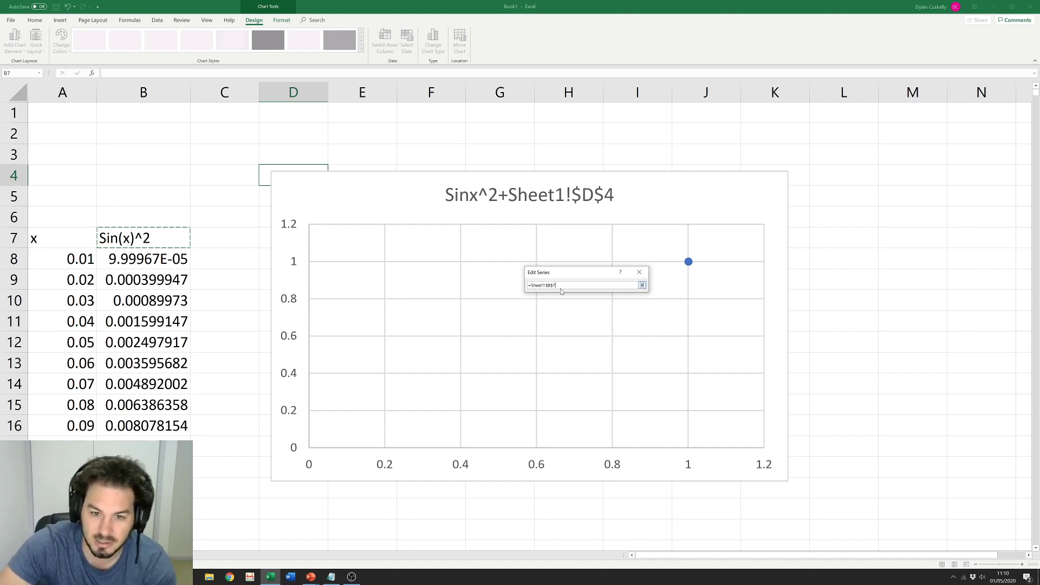
{"action": "left_click", "coordinate": [641, 285]}
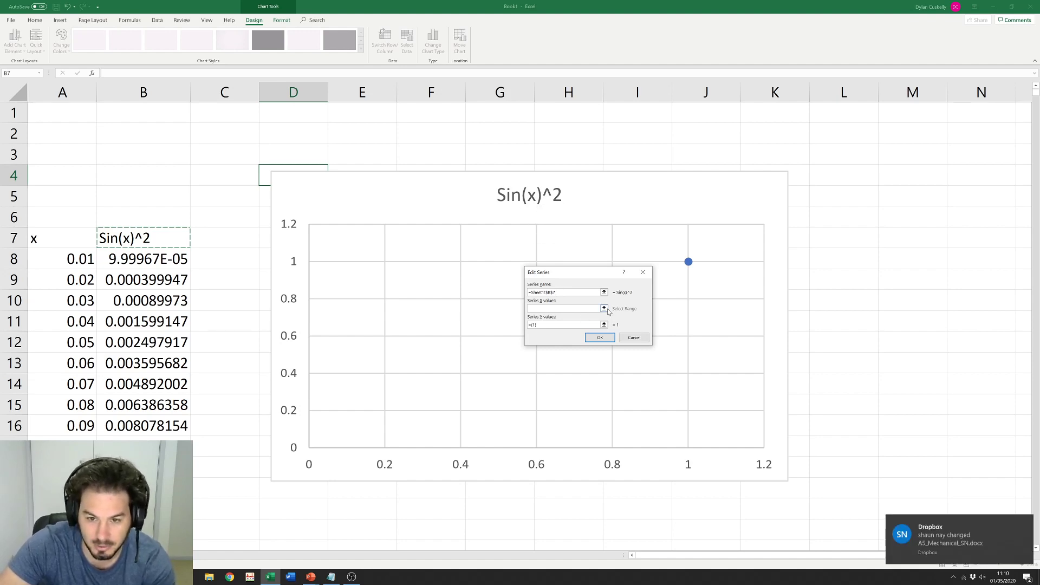
{"action": "left_click", "coordinate": [559, 309]}
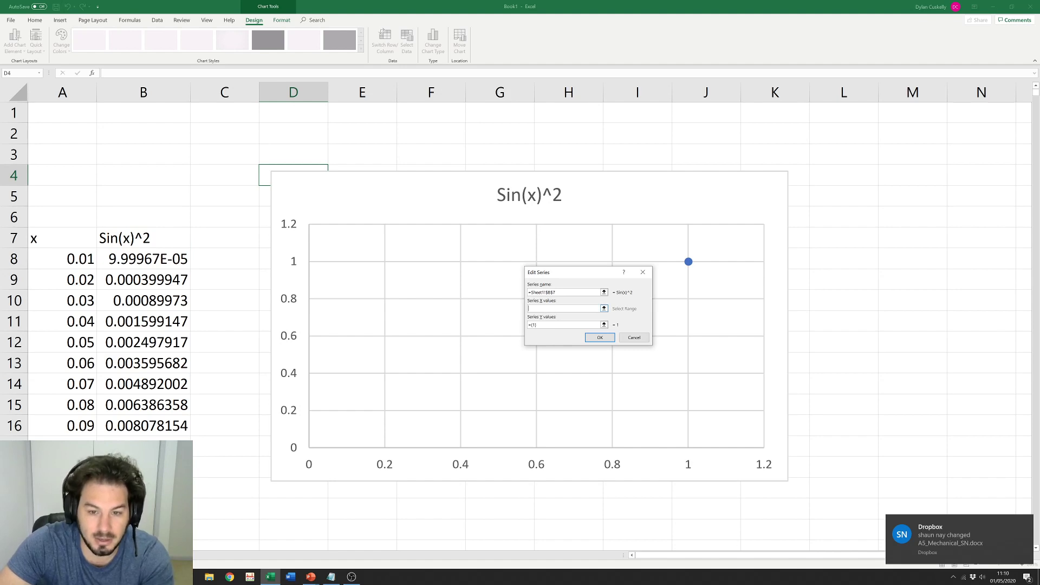
Step: Replace the series X values with the x column range A8:A2000
{"action": "left_click_drag", "start_coordinate": [70, 260], "coordinate": [70, 468]}
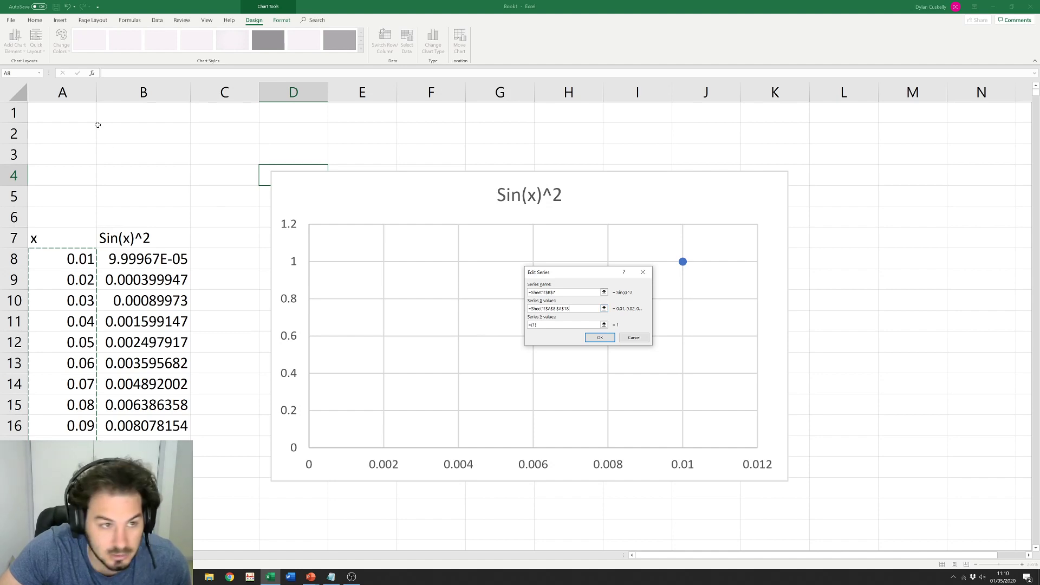
{"action": "left_click", "coordinate": [62, 92]}
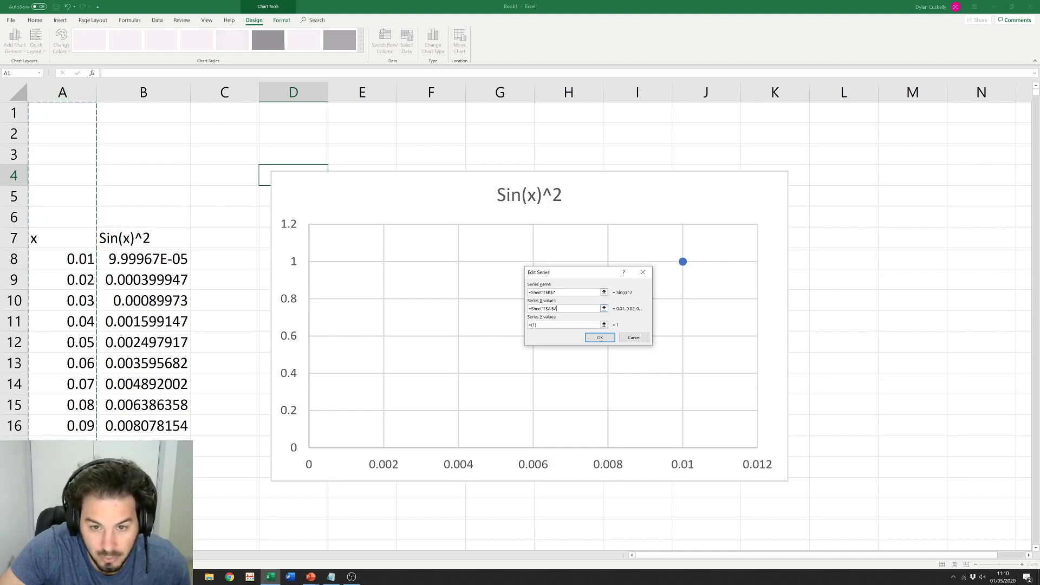
{"action": "left_click", "coordinate": [604, 308]}
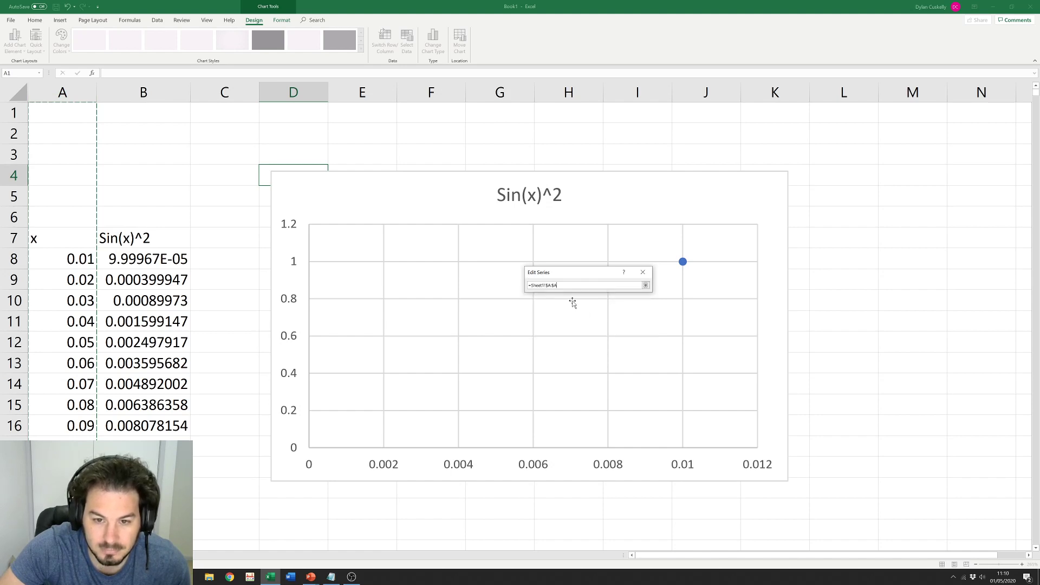
{"action": "left_click_drag", "start_coordinate": [67, 259], "coordinate": [65, 446]}
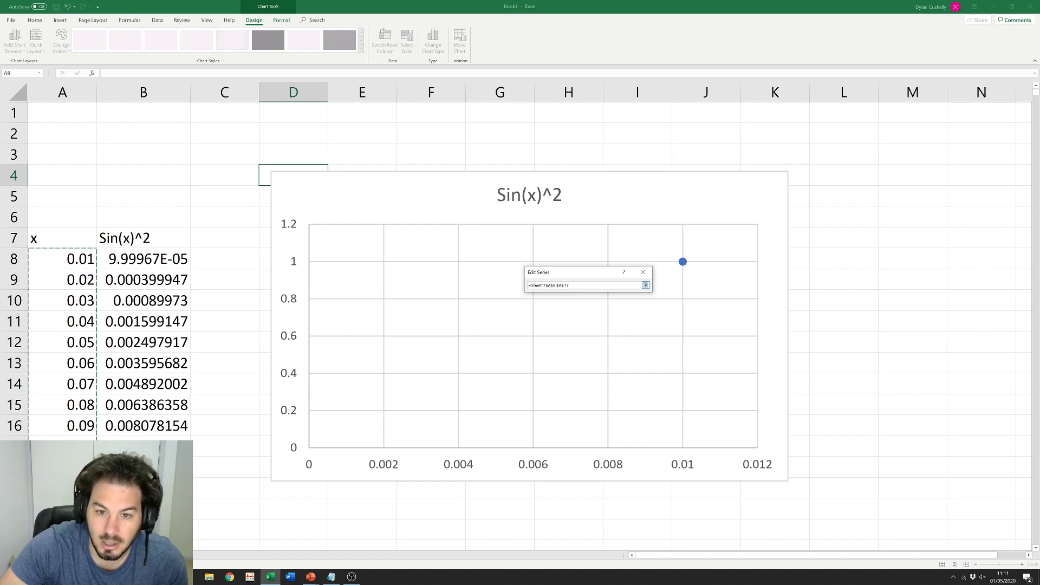
{"action": "left_click_drag", "start_coordinate": [570, 286], "coordinate": [527, 285]}
{"action": "left_click", "coordinate": [645, 285]}
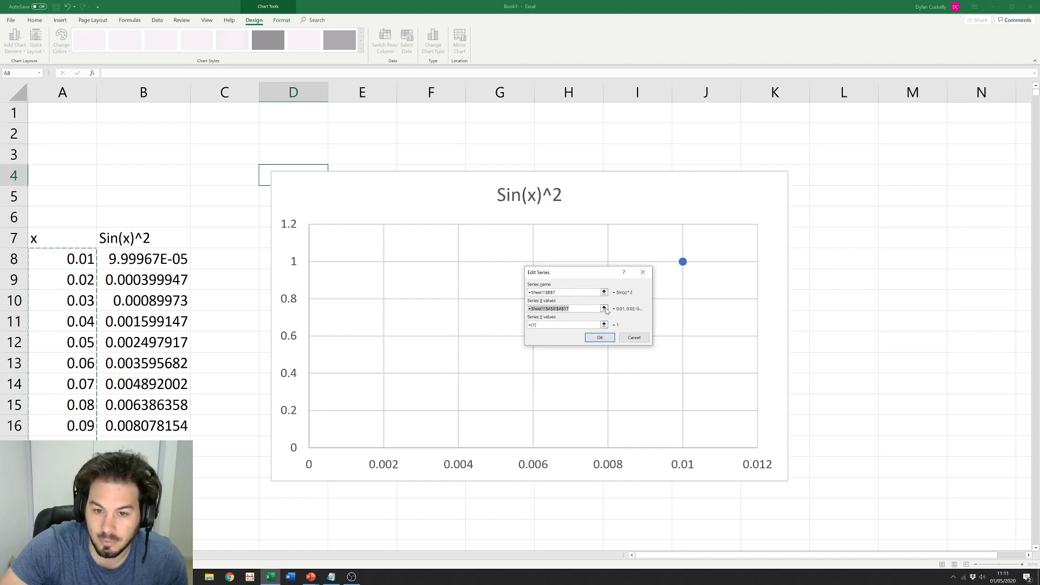
{"action": "key", "text": "BackSpace"}
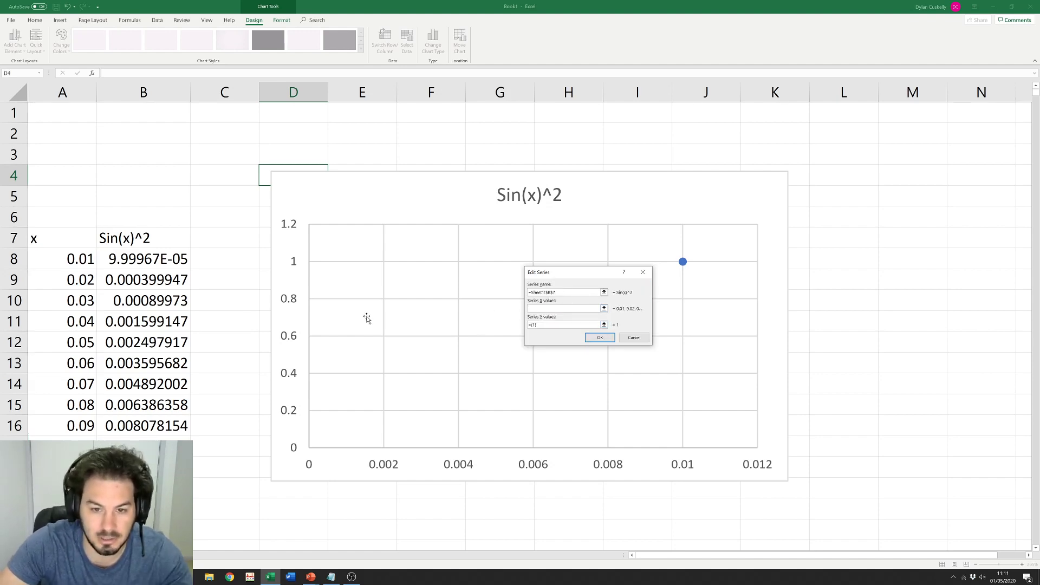
{"action": "left_click", "coordinate": [78, 259]}
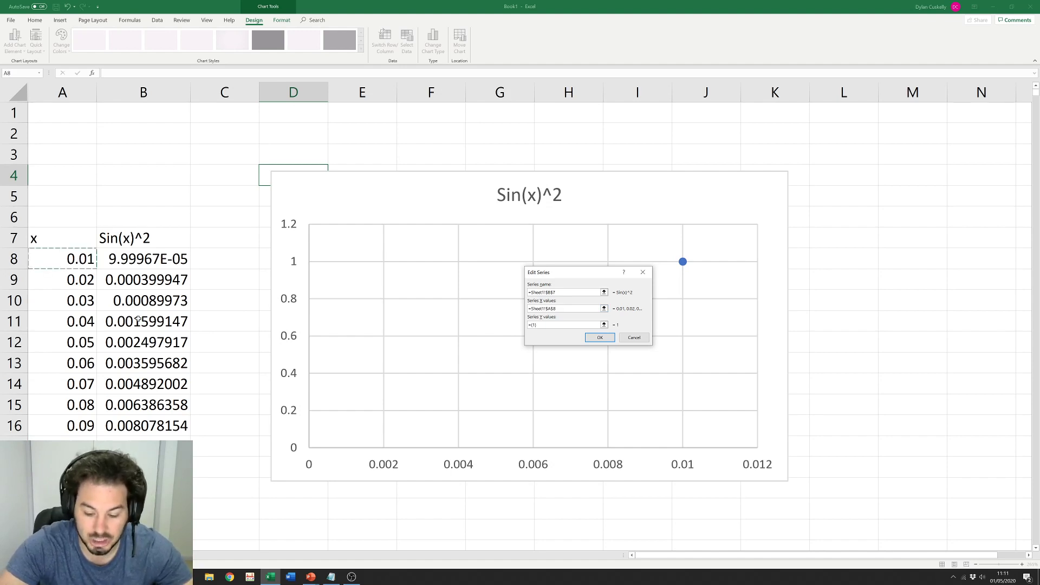
{"action": "key", "text": "ctrl+shift+Down"}
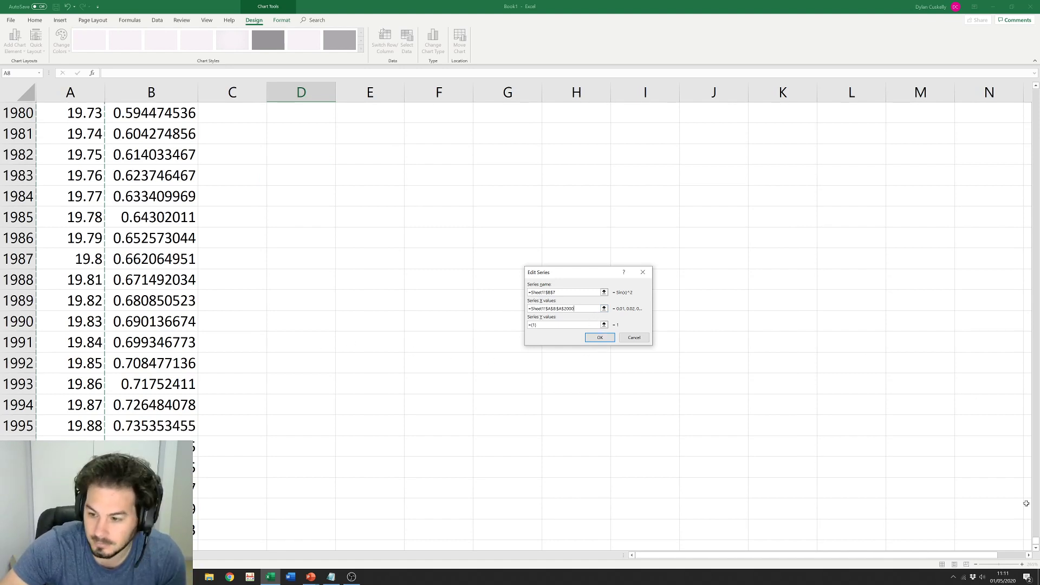
{"action": "left_click_drag", "start_coordinate": [1036, 541], "coordinate": [1013, 90]}
{"action": "left_click", "coordinate": [604, 325]}
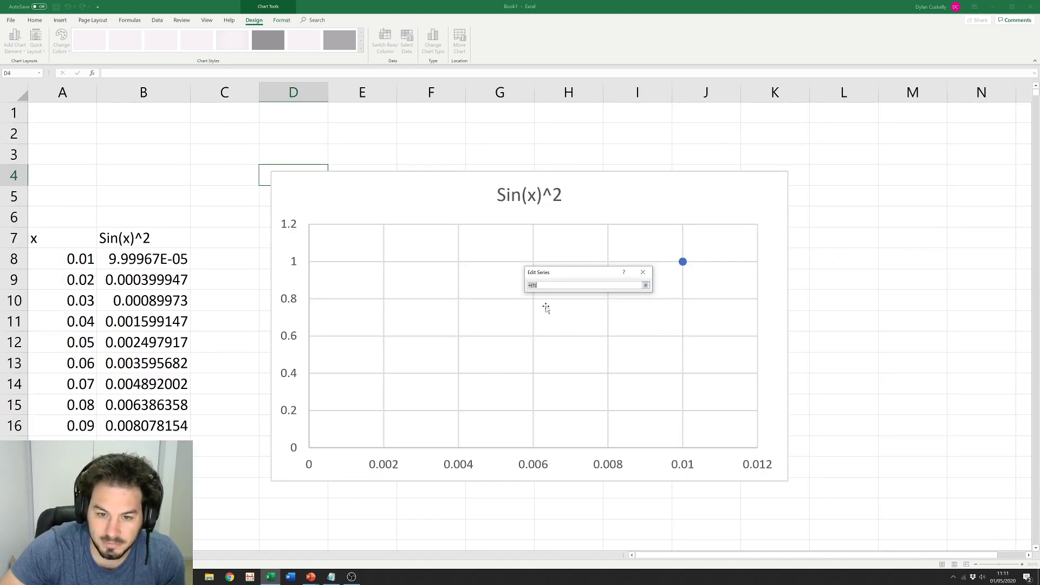
Step: Use B8:B2000 as the series Y values, confirm both dialogs, and return to the data's top
{"action": "left_click", "coordinate": [138, 259]}
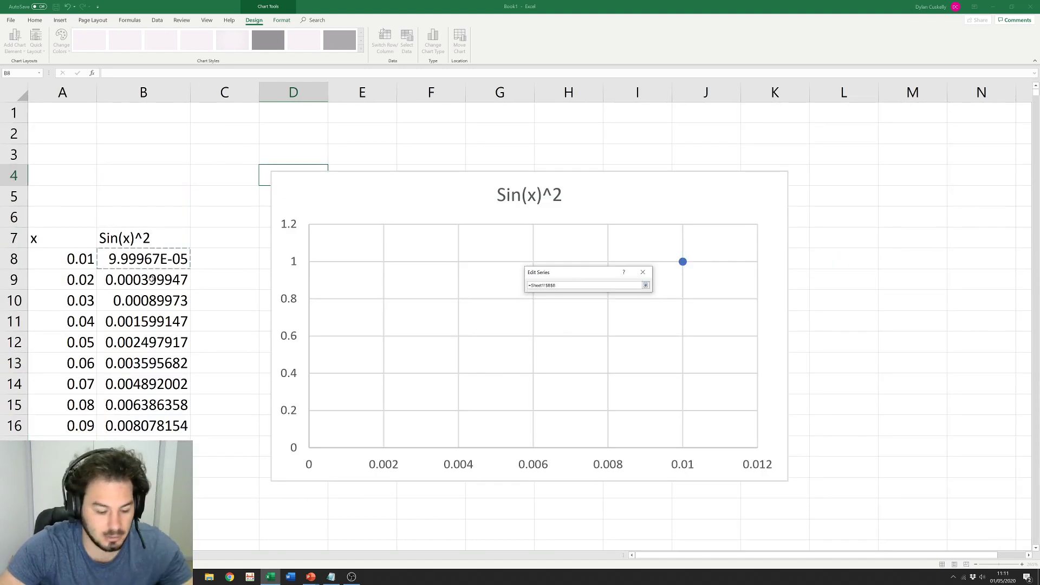
{"action": "key", "text": "ctrl+shift+Down"}
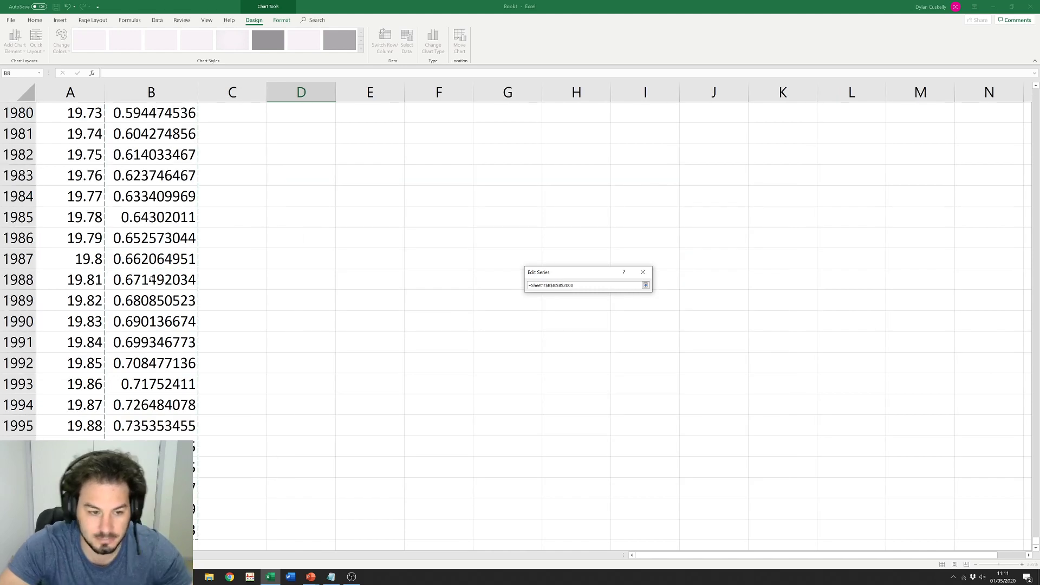
{"action": "left_click", "coordinate": [645, 285]}
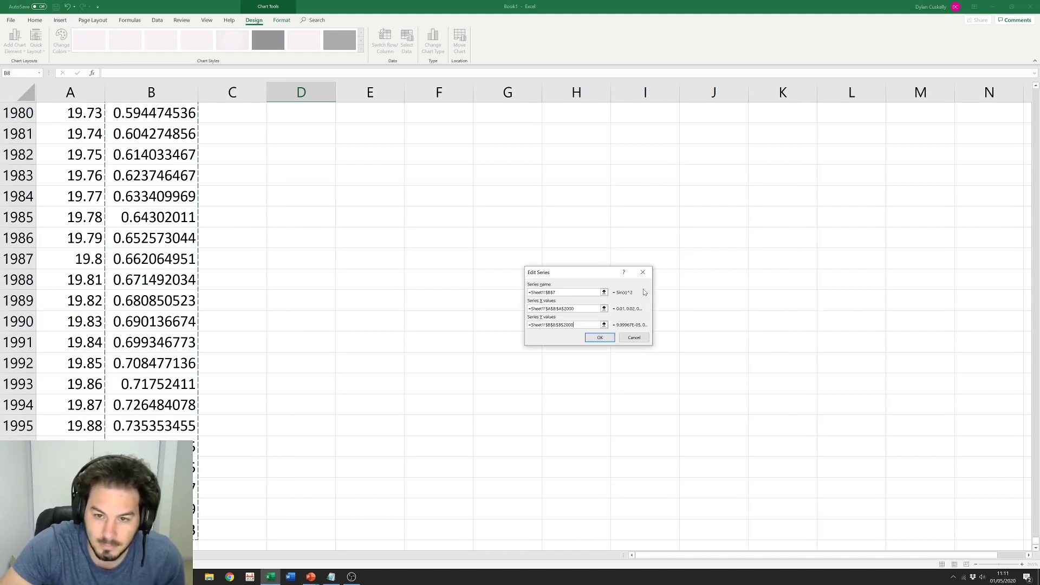
{"action": "left_click", "coordinate": [600, 338]}
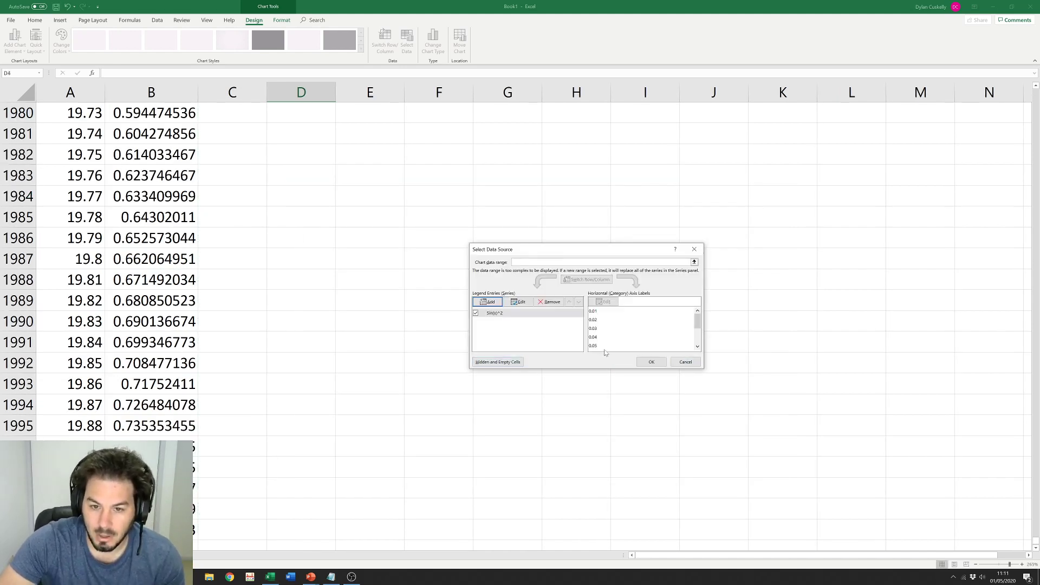
{"action": "left_click", "coordinate": [645, 362]}
{"action": "left_click", "coordinate": [928, 448]}
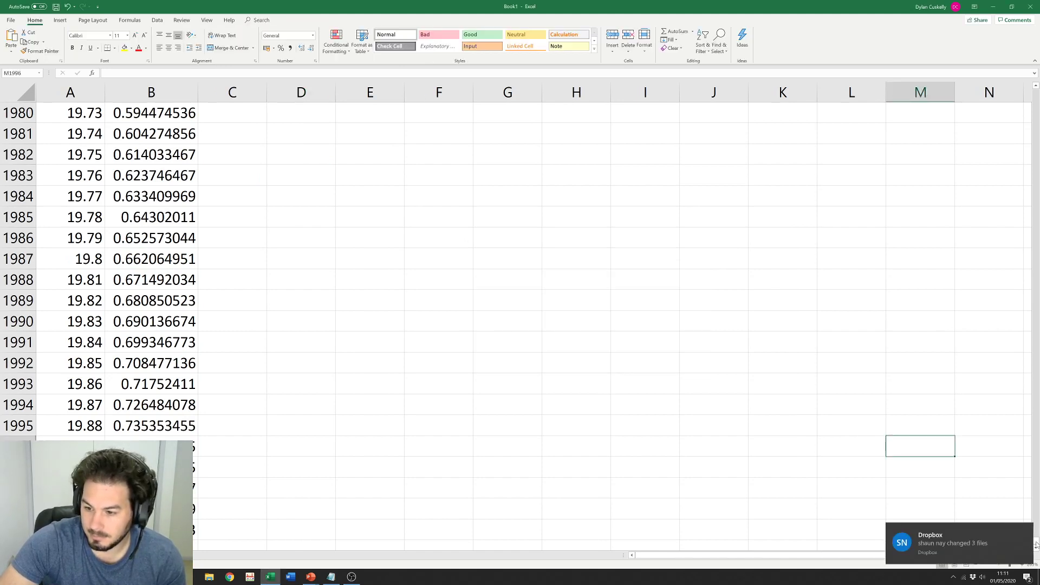
{"action": "left_click", "coordinate": [1003, 166]}
{"action": "key", "text": "ctrl+Left"}
{"action": "key", "text": "ctrl+Up"}
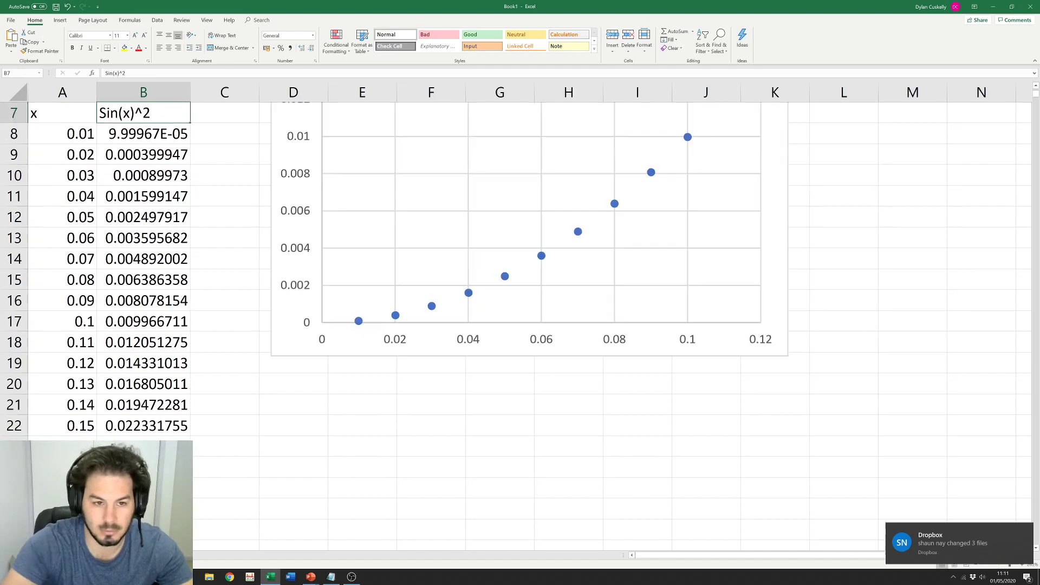
Step: Scroll up to show the whole Sin(x)^2 chart and select its plotted series
{"action": "left_click", "coordinate": [480, 494]}
{"action": "scroll", "coordinate": [455, 448], "scroll_direction": "up", "scroll_amount": 2}
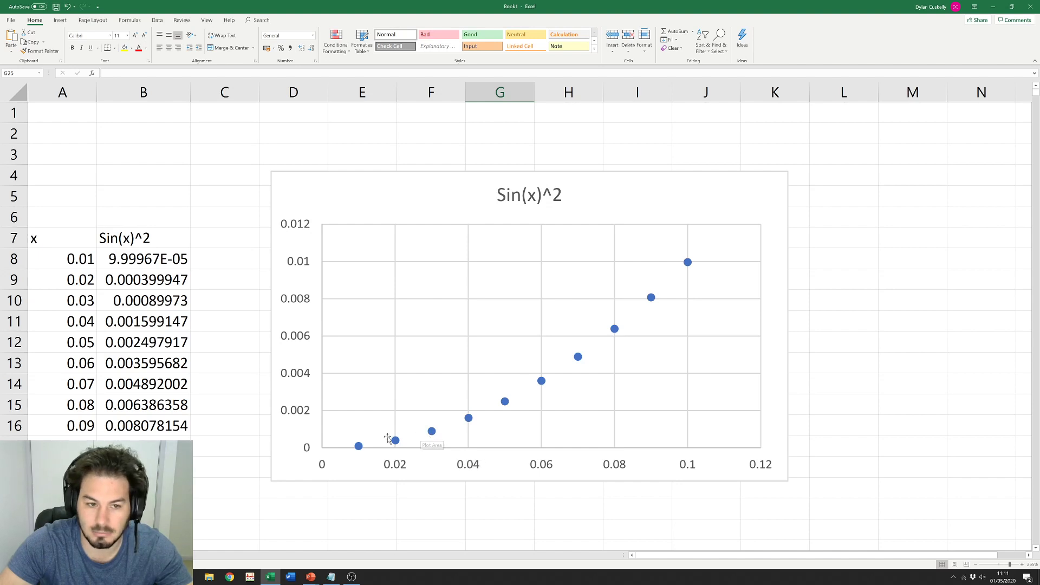
{"action": "left_click", "coordinate": [687, 262]}
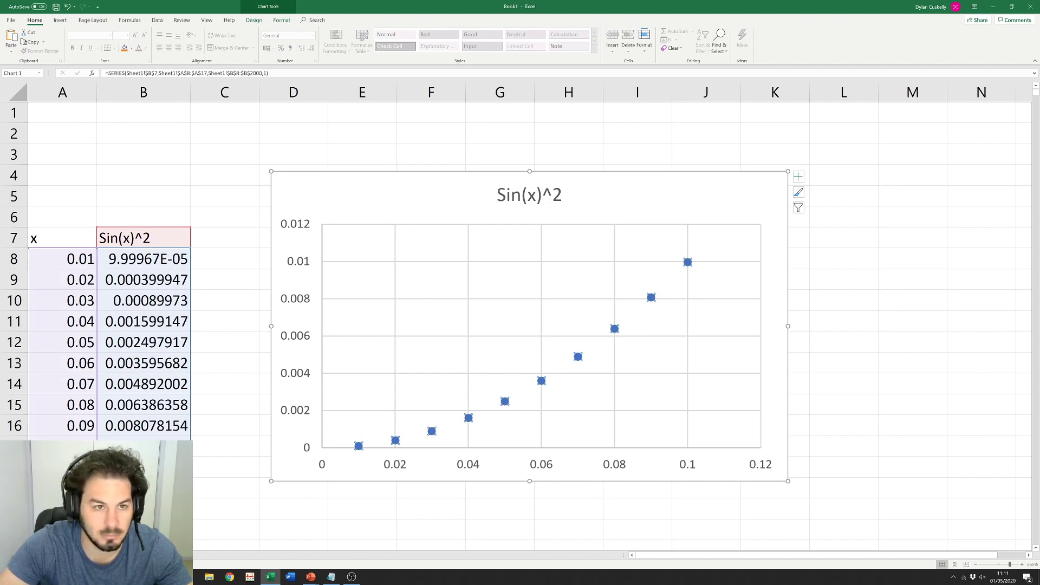
Step: Edit the SERIES formula so the x range ends at row 2000 instead of row 17
{"action": "left_click", "coordinate": [207, 74]}
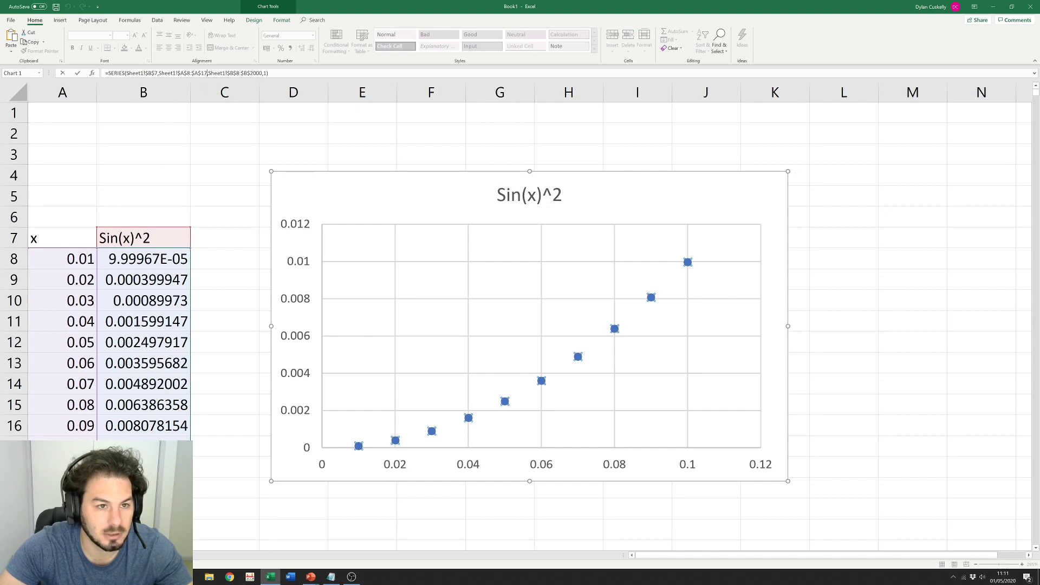
{"action": "key", "text": "BackSpace"}
{"action": "key", "text": "BackSpace"}
{"action": "type", "text": "2000"}
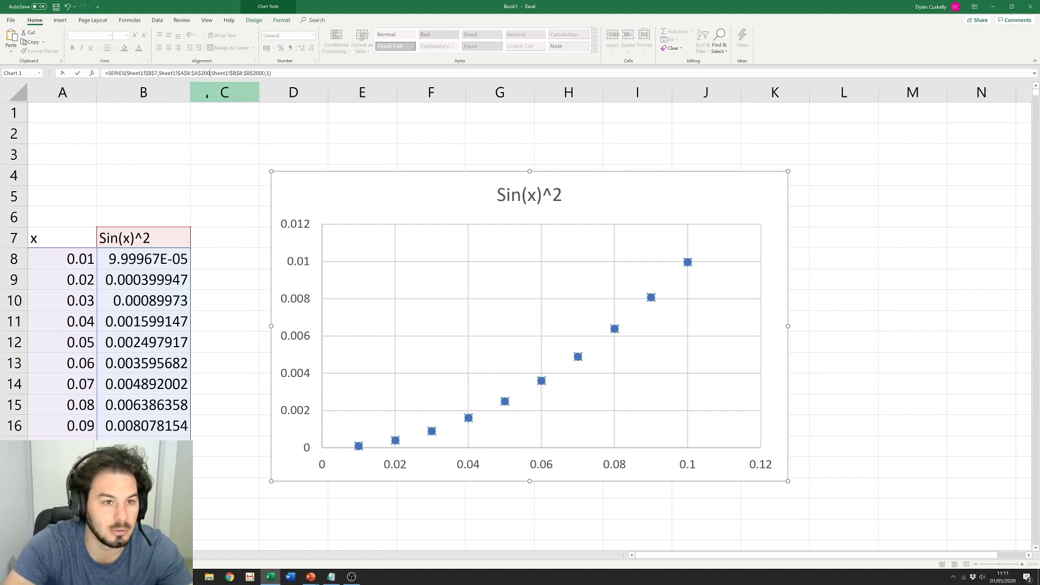
{"action": "key", "text": "Return"}
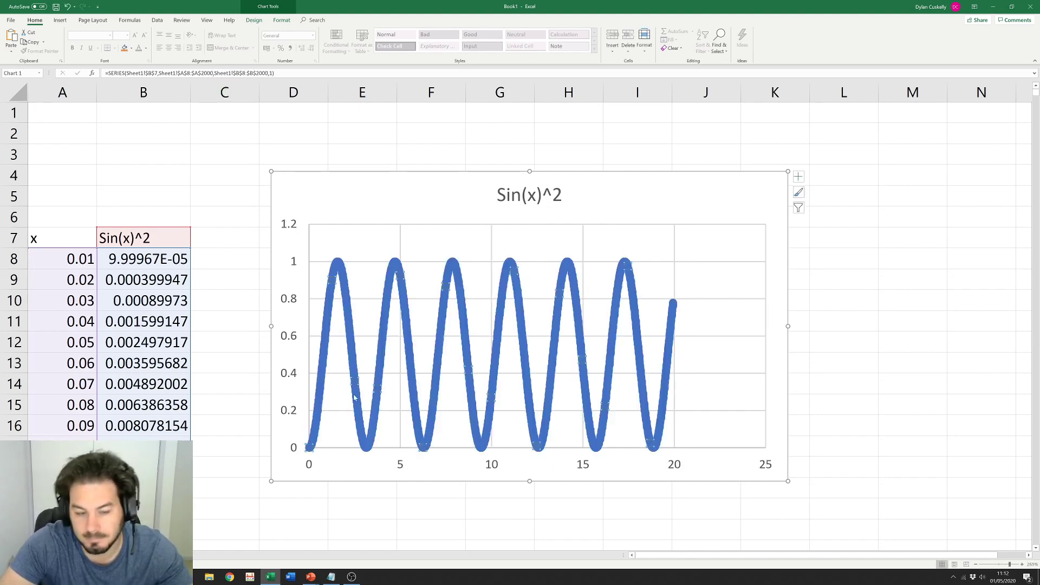
{"action": "left_click", "coordinate": [230, 470]}
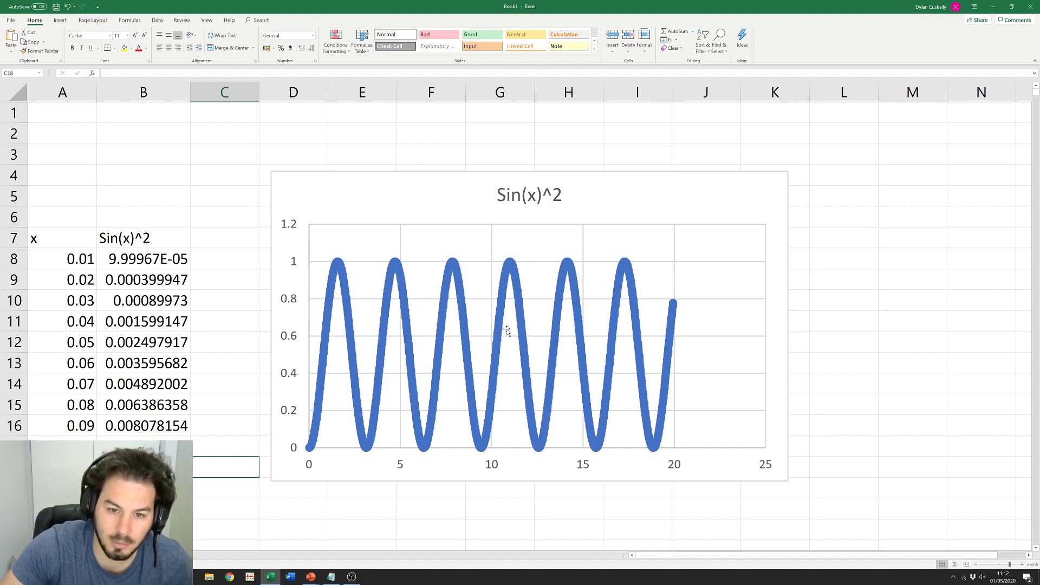
Step: Move the chart slightly right and up
{"action": "mouse_move", "coordinate": [502, 327]}
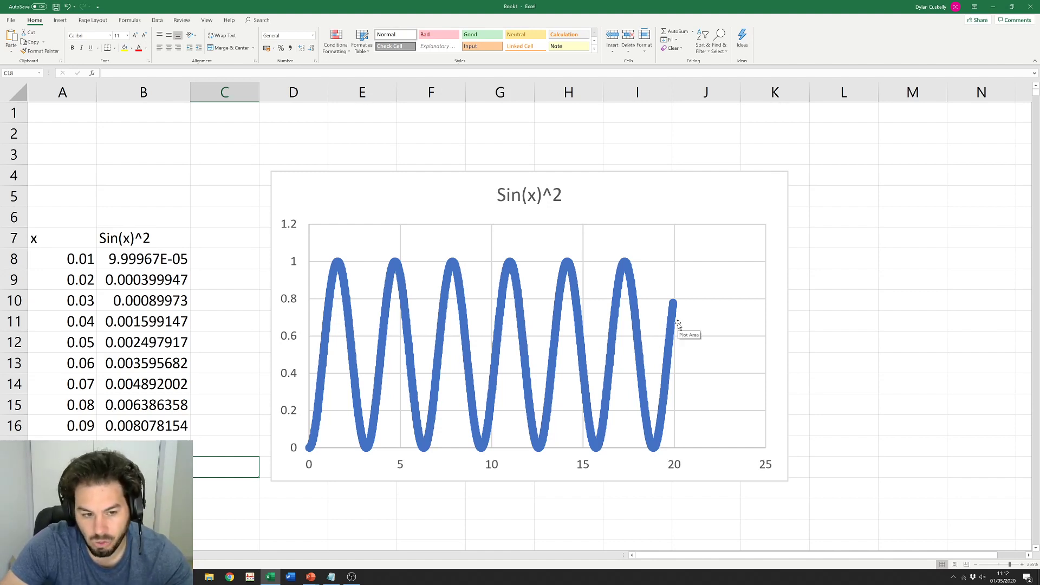
{"action": "left_click_drag", "start_coordinate": [414, 185], "coordinate": [497, 171]}
{"action": "left_click", "coordinate": [338, 343]}
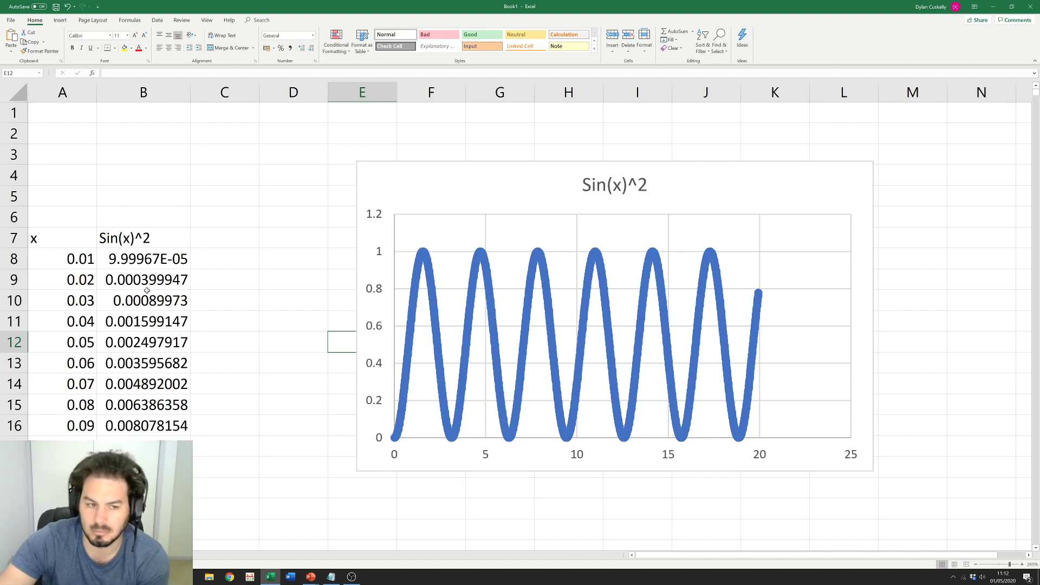
{"action": "left_click", "coordinate": [224, 261]}
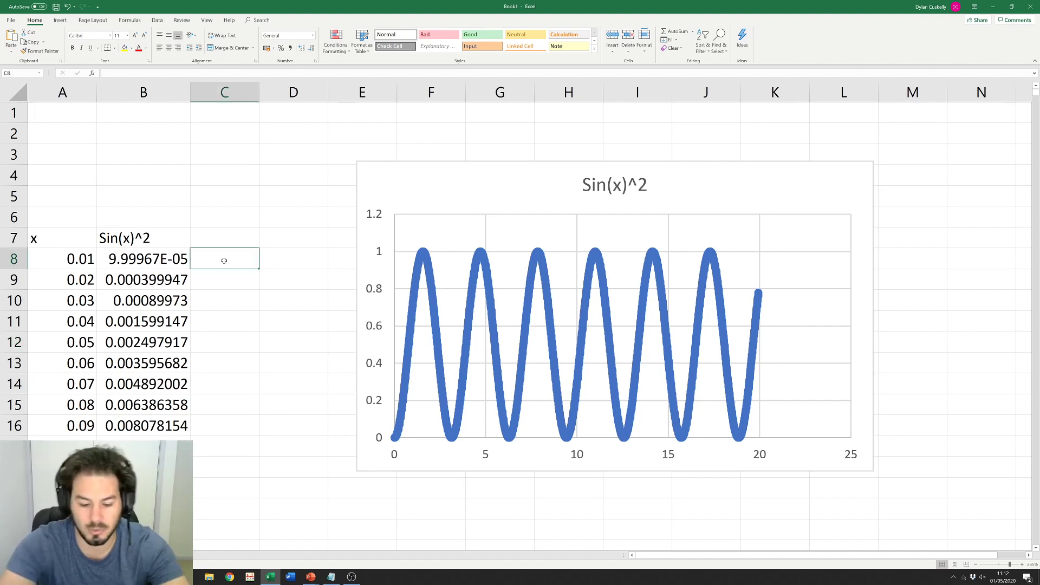
Step: Enter =SIN(A8) in C8 and fill it down column C
{"action": "type", "text": "="}
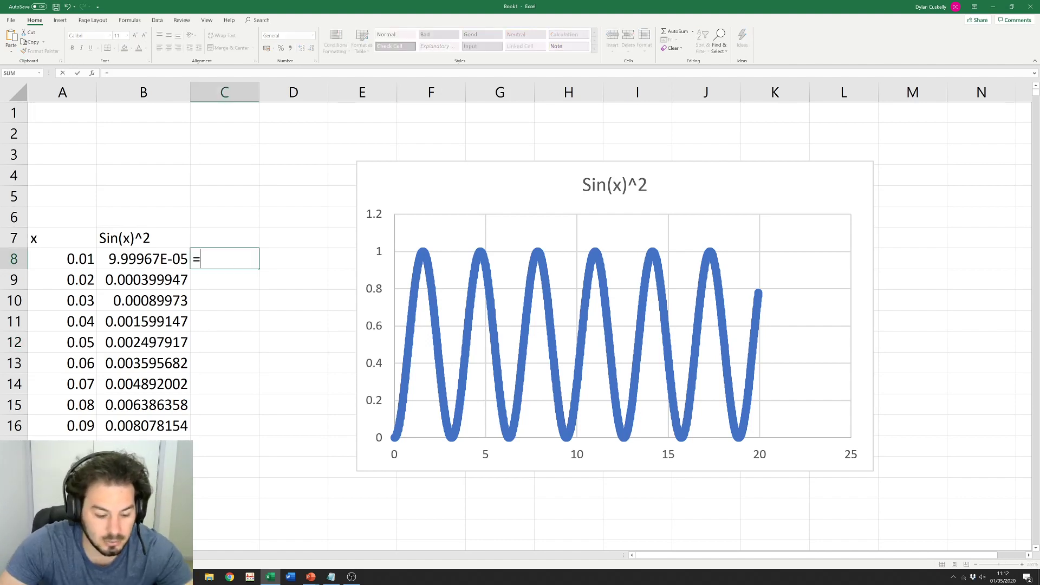
{"action": "type", "text": "SIN"}
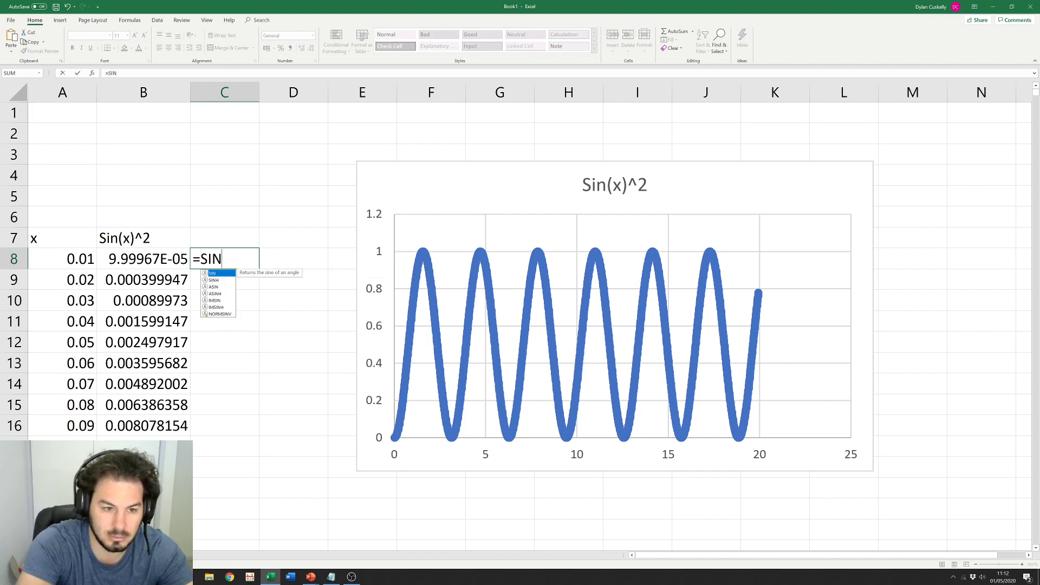
{"action": "type", "text": "("}
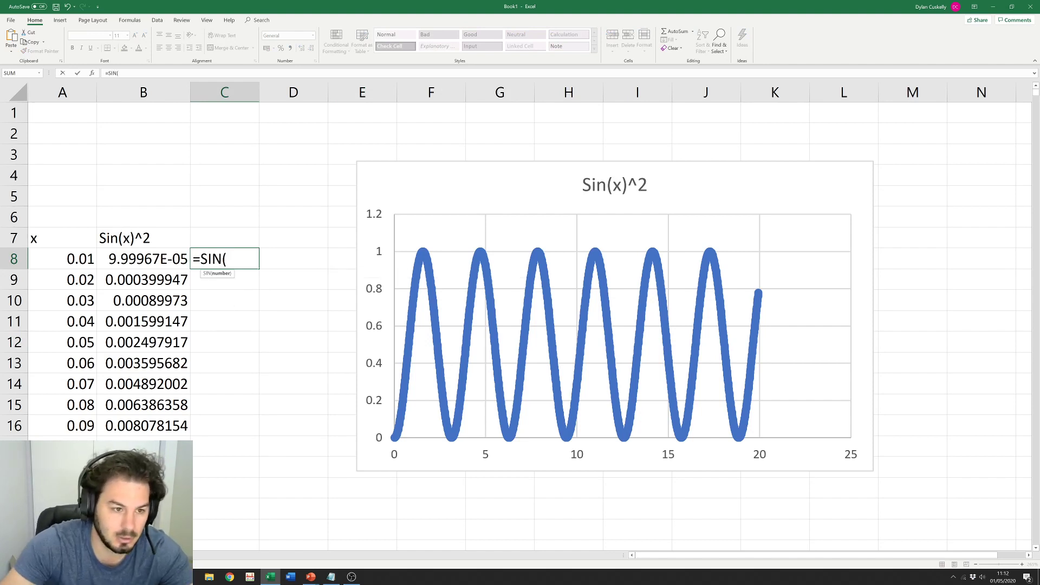
{"action": "left_click", "coordinate": [80, 260]}
{"action": "type", "text": ")"}
{"action": "key", "text": "Return"}
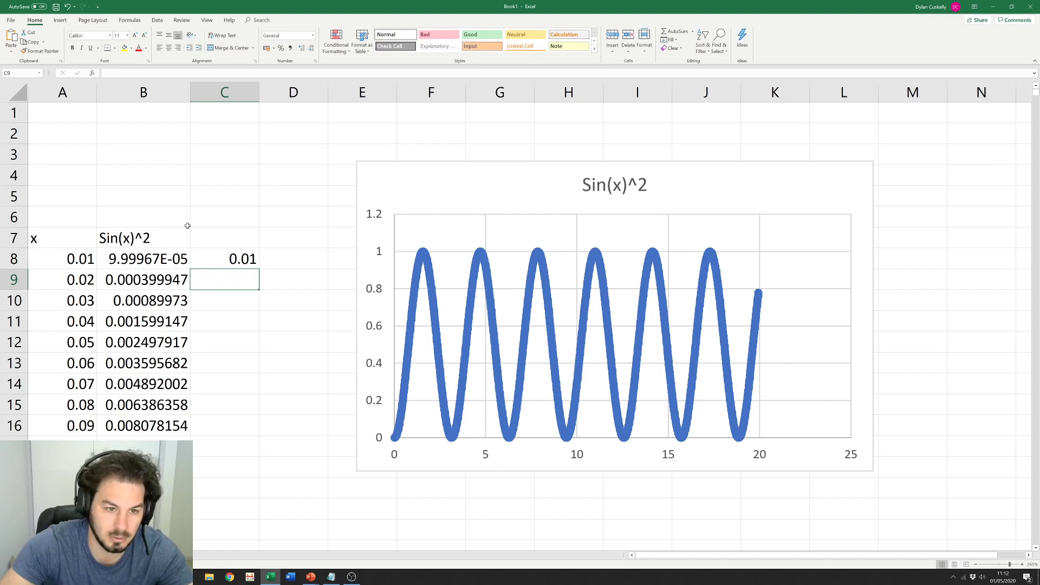
{"action": "left_click", "coordinate": [256, 260]}
{"action": "double_click", "coordinate": [259, 269]}
{"action": "left_click", "coordinate": [325, 223]}
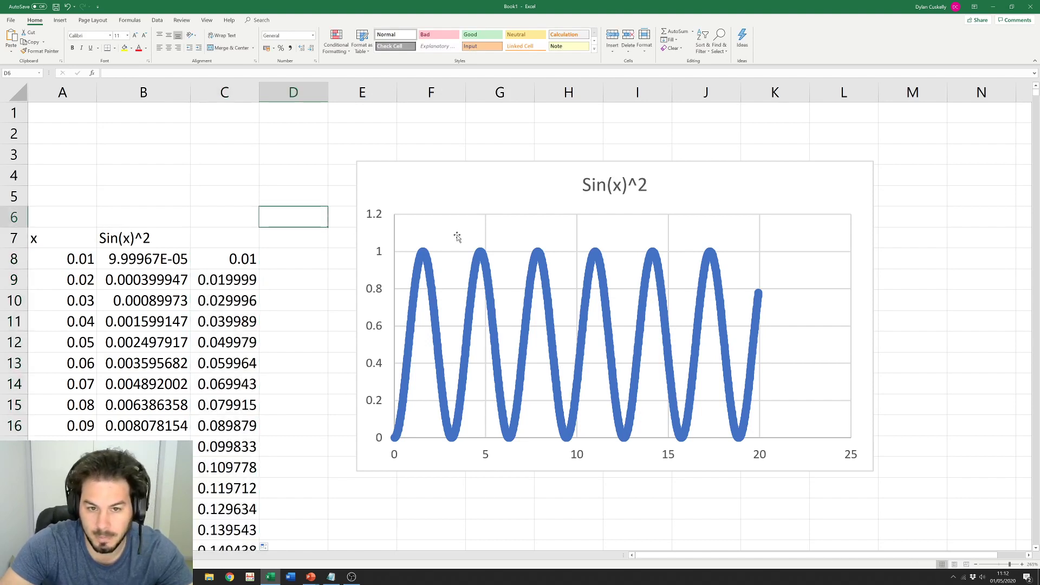
Step: Start a new chart series with X values A8:A2000
{"action": "left_click", "coordinate": [457, 237]}
{"action": "right_click", "coordinate": [456, 238]}
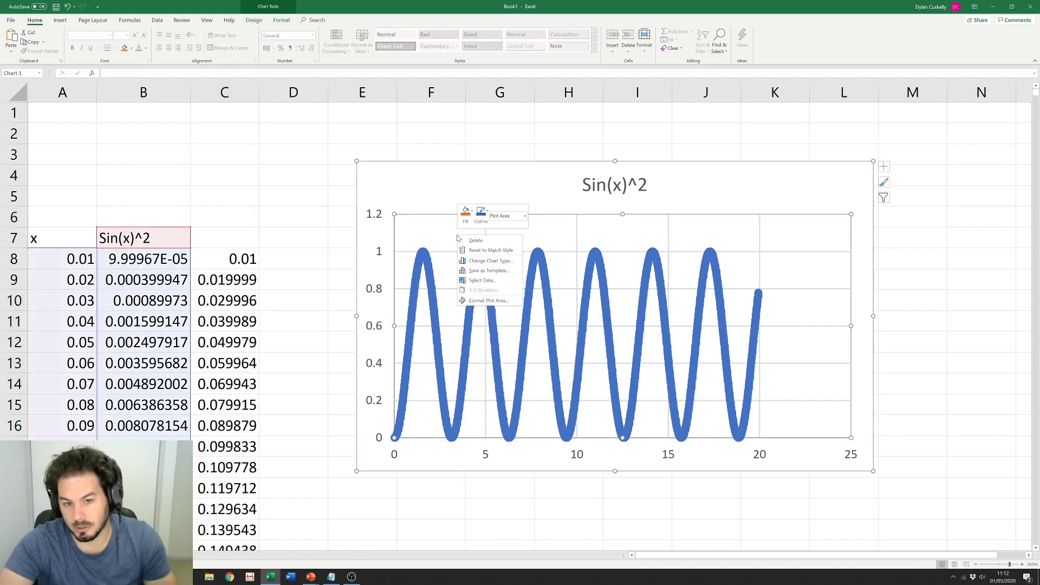
{"action": "left_click", "coordinate": [494, 281]}
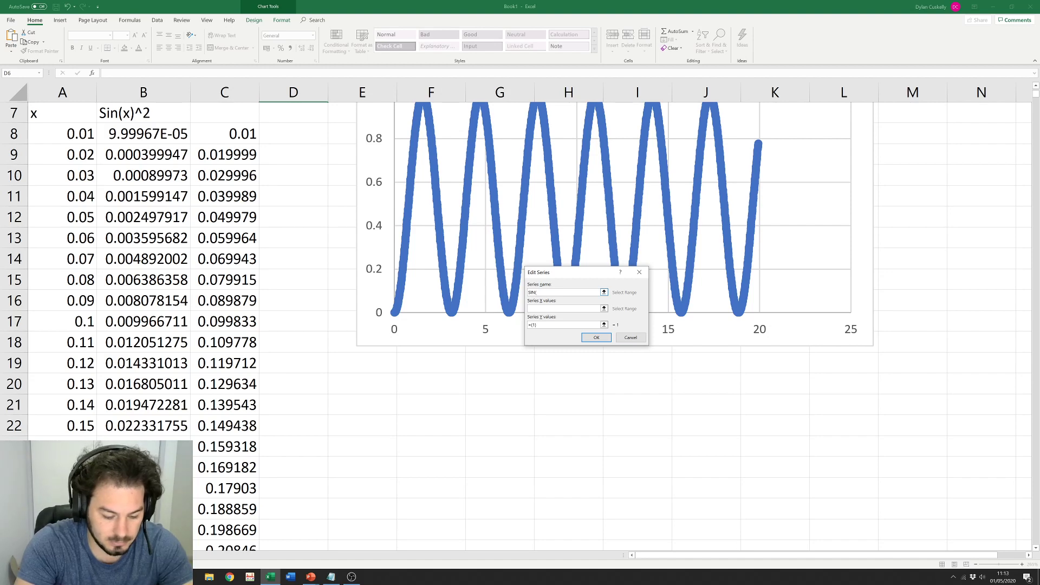
{"action": "left_click", "coordinate": [604, 309]}
{"action": "left_click", "coordinate": [55, 140]}
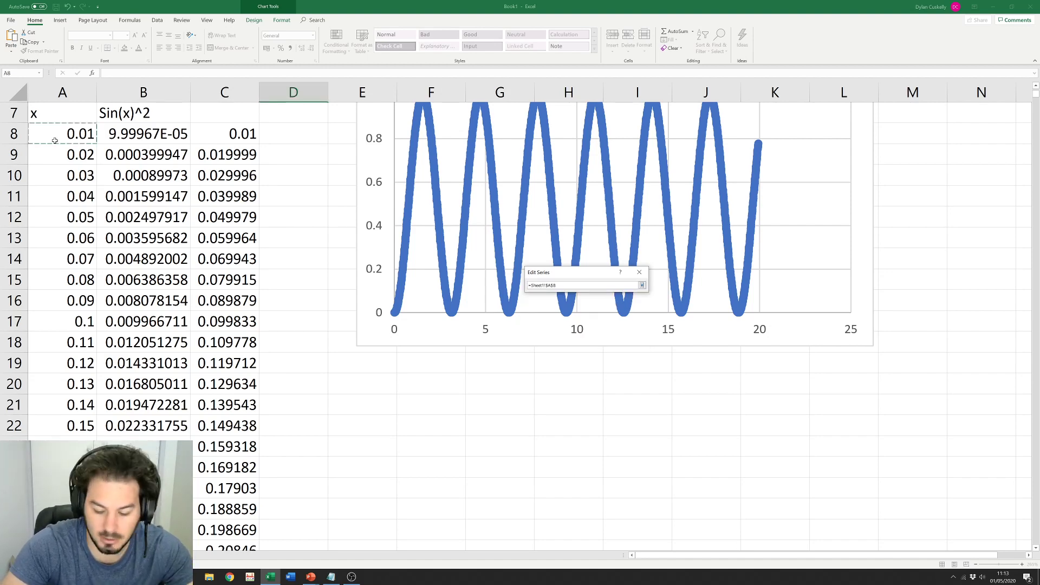
{"action": "key", "text": "ctrl+shift+Down"}
{"action": "left_click", "coordinate": [642, 285]}
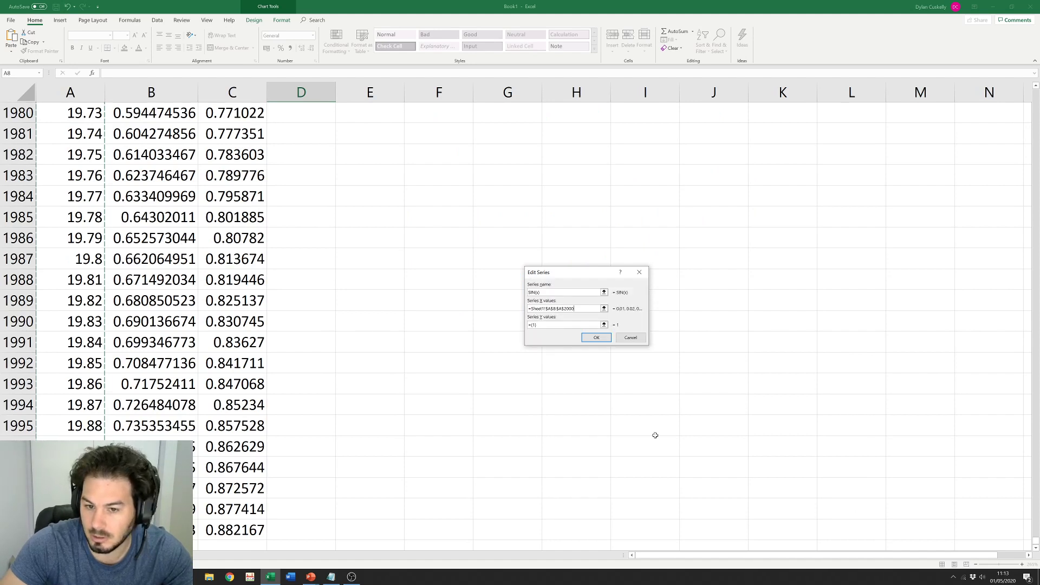
Step: Set the new SIN(x) series' Y values to C8:C2000 and confirm both dialogs
{"action": "left_click", "coordinate": [604, 324]}
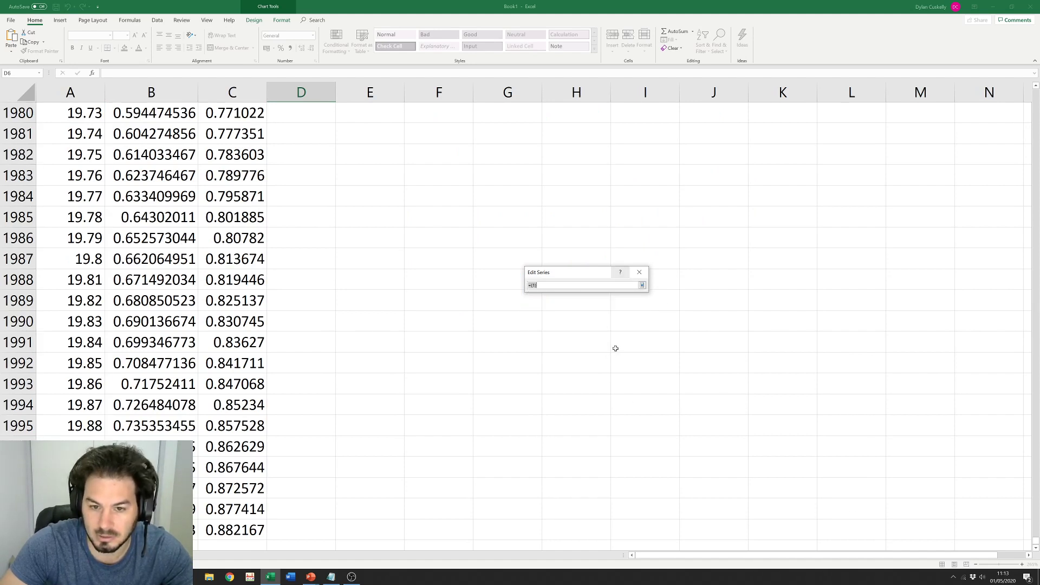
{"action": "left_click_drag", "start_coordinate": [219, 282], "coordinate": [226, 529]}
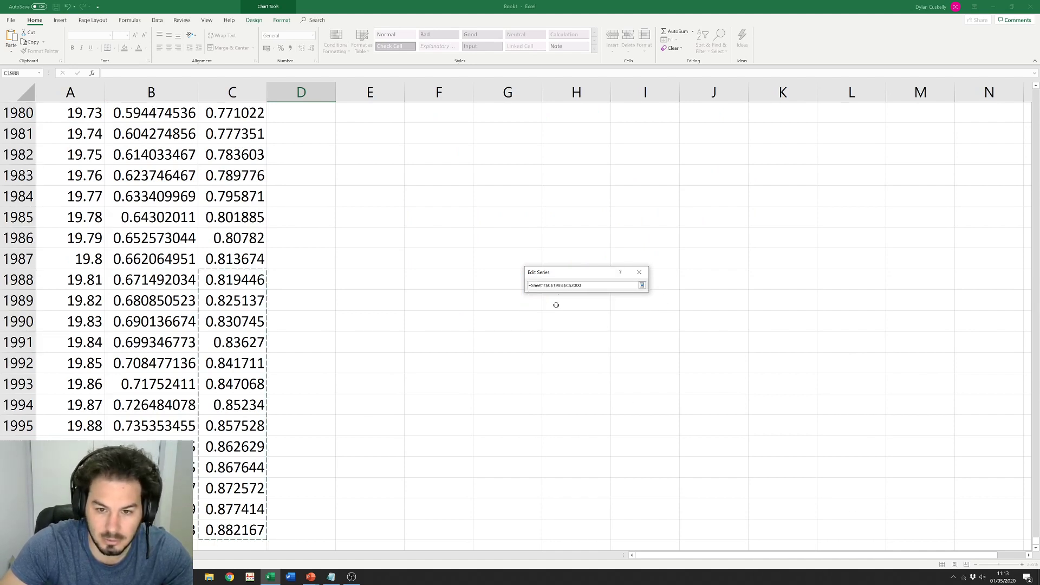
{"action": "left_click", "coordinate": [561, 286]}
{"action": "key", "text": "BackSpace"}
{"action": "key", "text": "BackSpace"}
{"action": "key", "text": "BackSpace"}
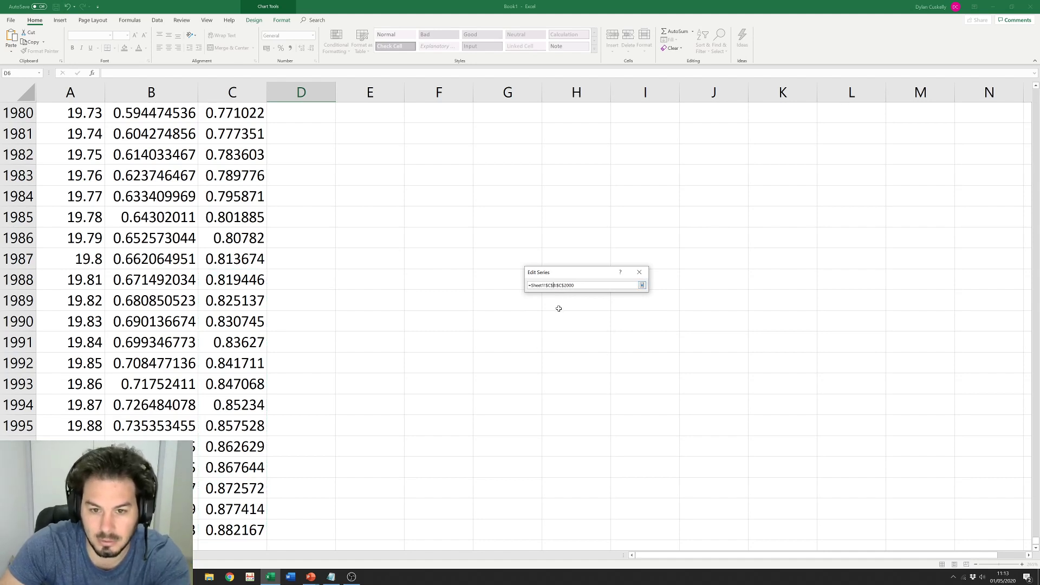
{"action": "left_click", "coordinate": [642, 286]}
{"action": "left_click", "coordinate": [594, 340]}
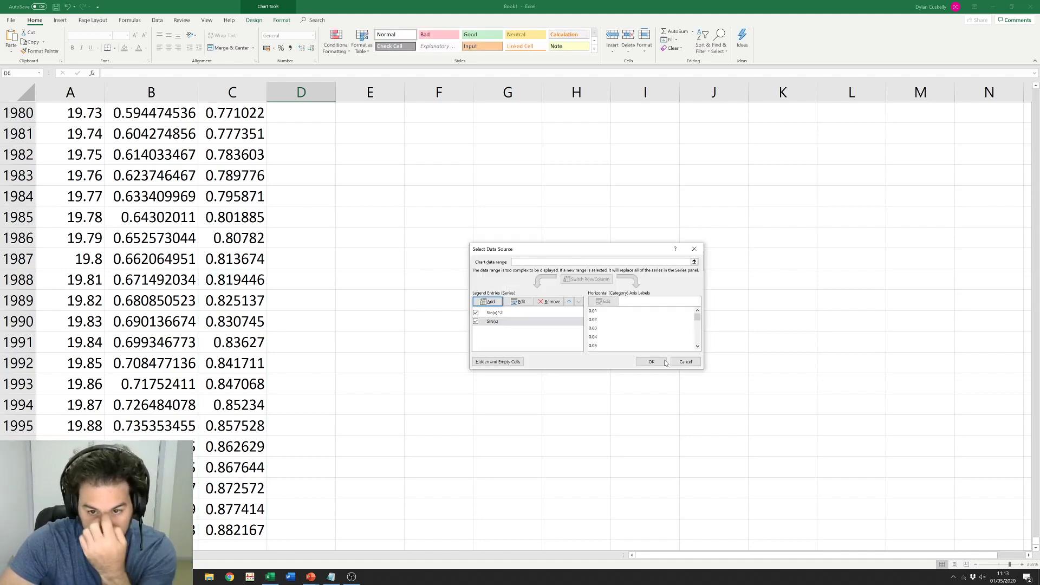
{"action": "left_click", "coordinate": [652, 362]}
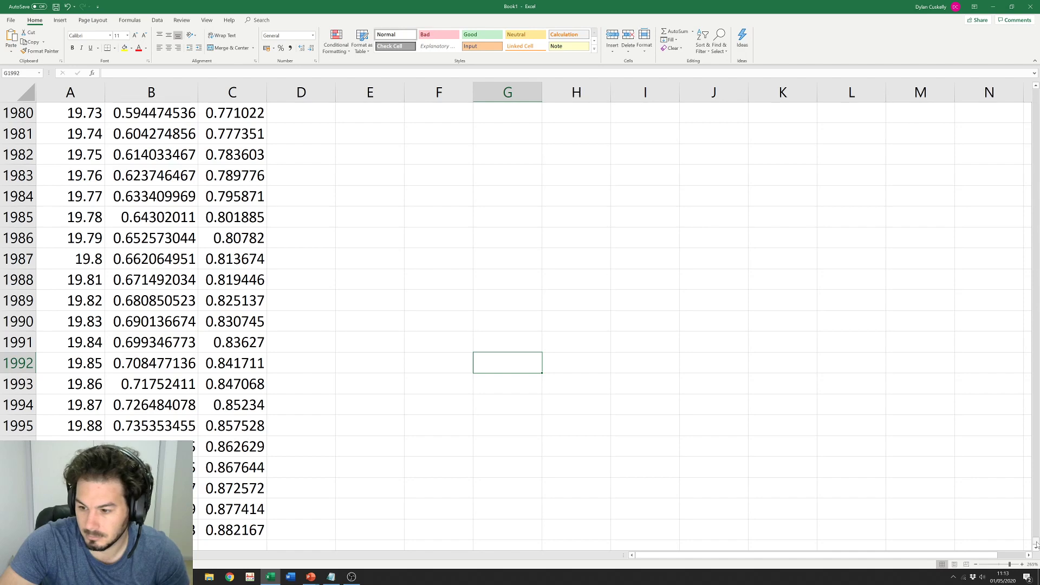
{"action": "left_click_drag", "start_coordinate": [1036, 544], "coordinate": [1036, 92]}
Step: Drag the chart's bottom-right corner outward to enlarge it right and down
{"action": "left_click", "coordinate": [951, 289]}
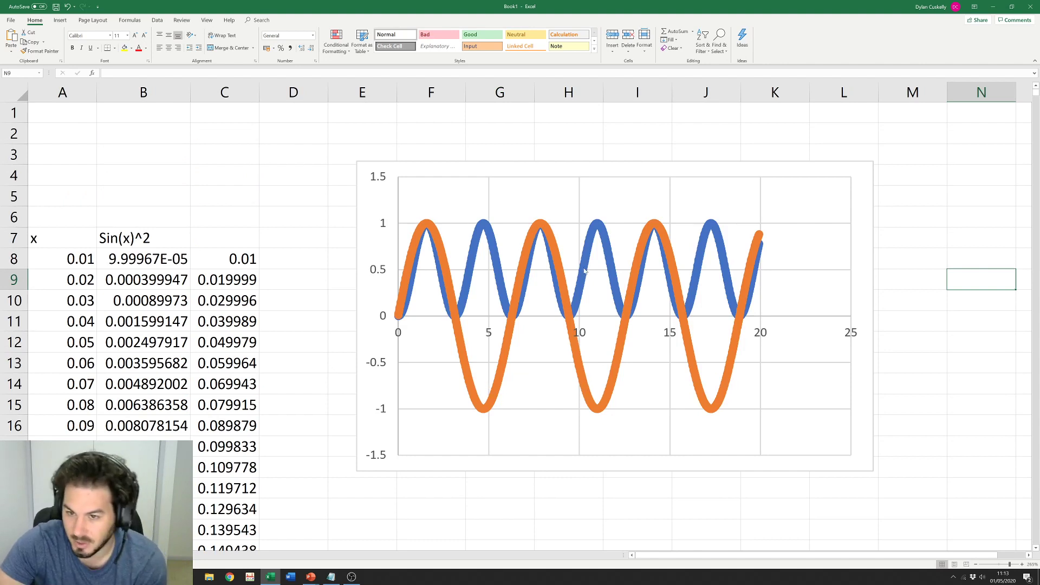
{"action": "left_click", "coordinate": [913, 300]}
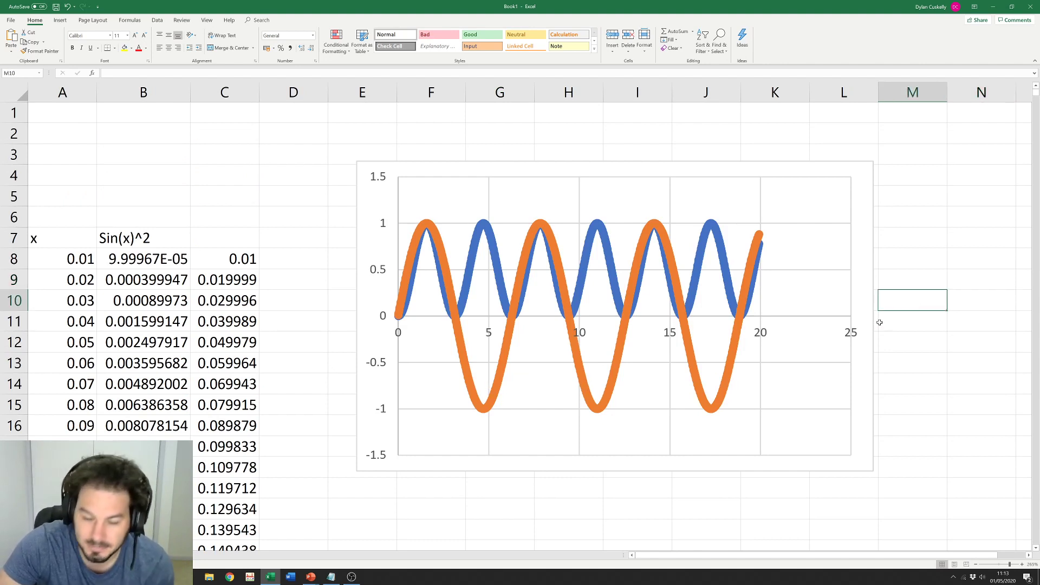
{"action": "scroll", "coordinate": [306, 335], "scroll_direction": "down", "scroll_amount": 6}
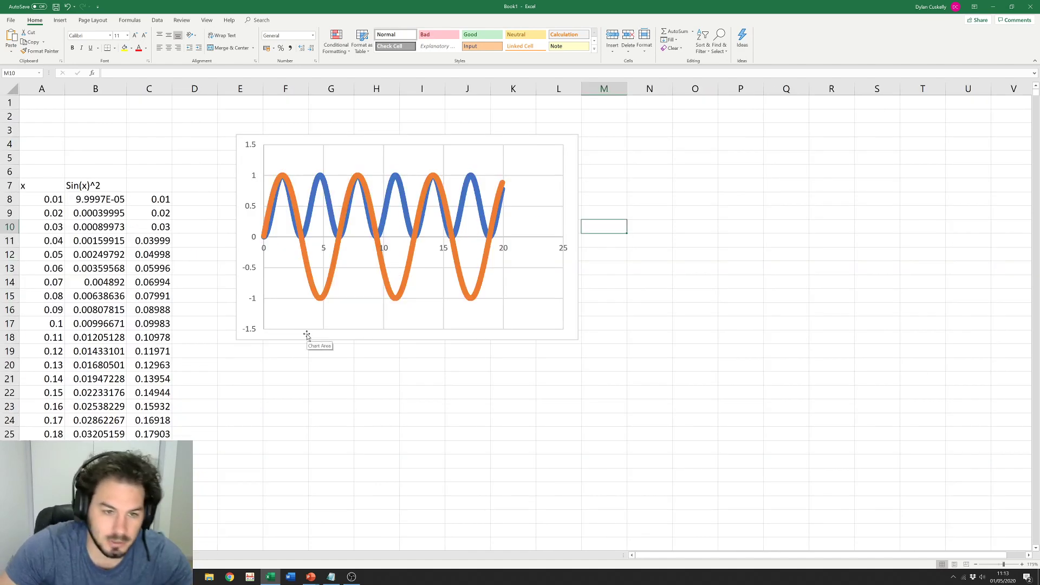
{"action": "left_click", "coordinate": [576, 326]}
{"action": "left_click_drag", "start_coordinate": [578, 339], "coordinate": [644, 375]}
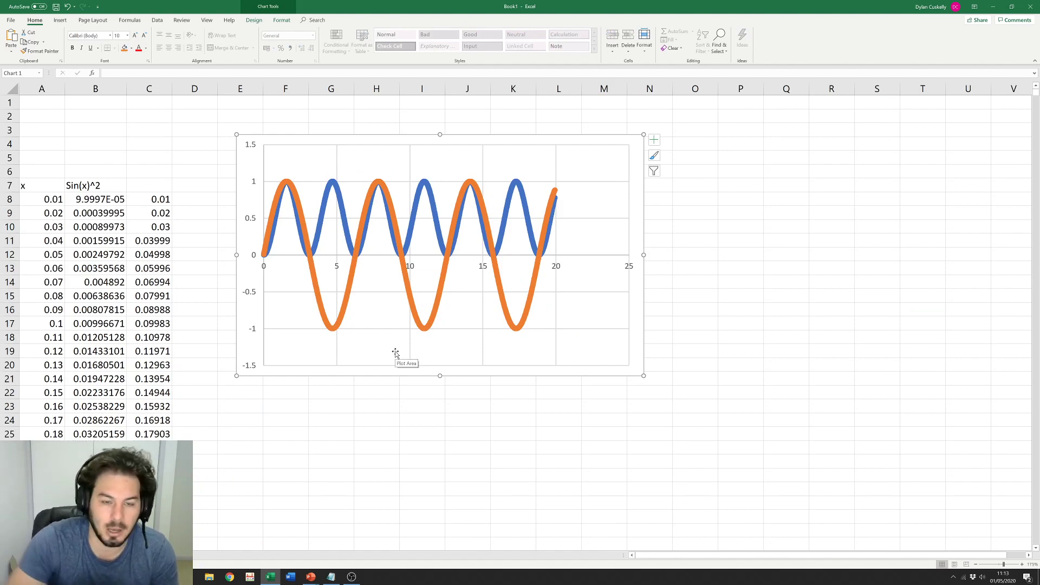
{"action": "left_click", "coordinate": [736, 250]}
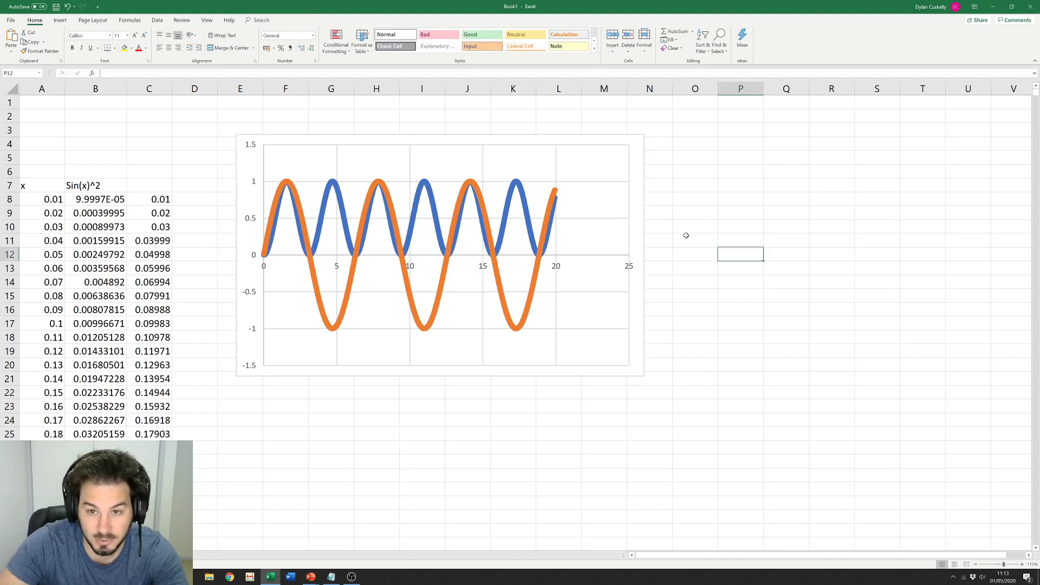
{"action": "left_click", "coordinate": [639, 206]}
Step: Delete the old chart and insert a Scatter with Smooth Lines chart of A8:C2000
{"action": "key", "text": "Delete"}
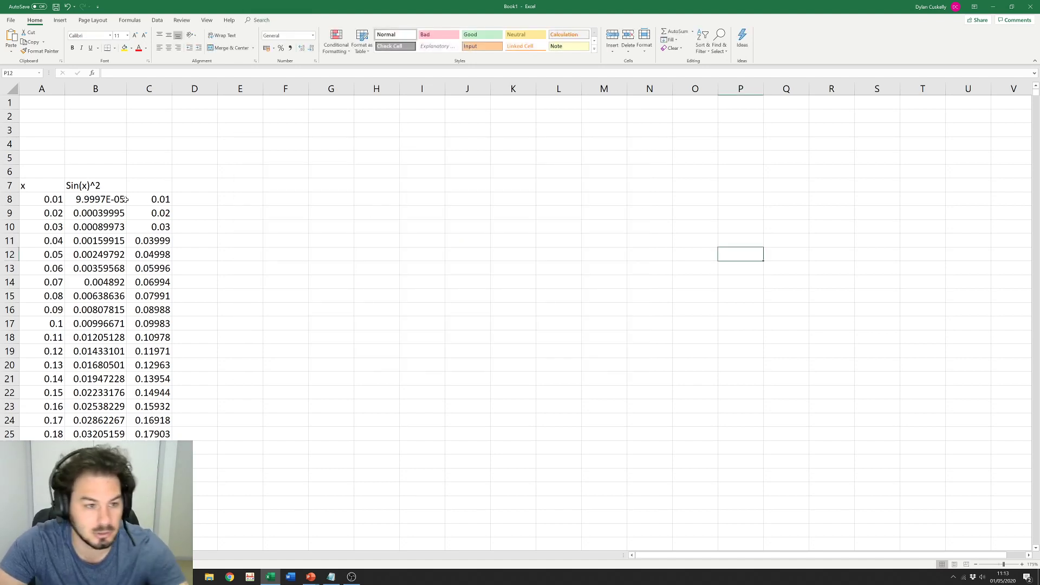
{"action": "left_click", "coordinate": [49, 200]}
{"action": "key", "text": "ctrl+shift+Right"}
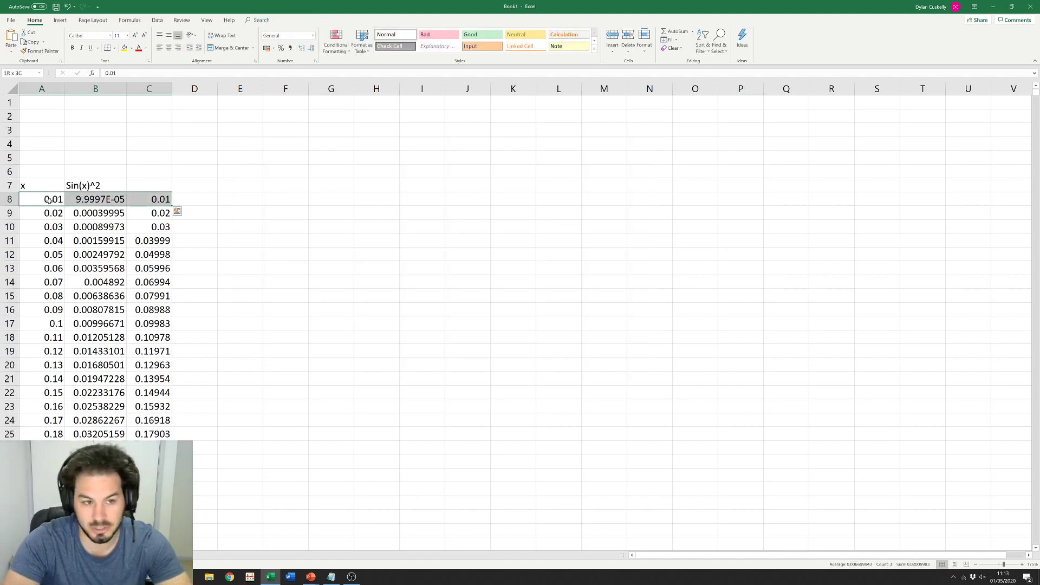
{"action": "key", "text": "ctrl+shift+Down"}
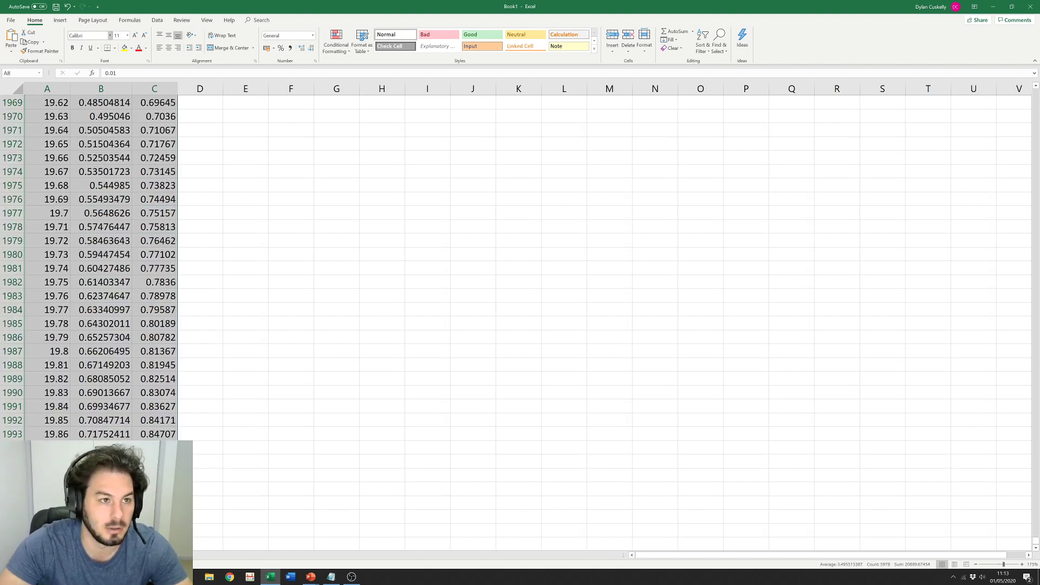
{"action": "left_click", "coordinate": [59, 20]}
{"action": "left_click", "coordinate": [347, 48]}
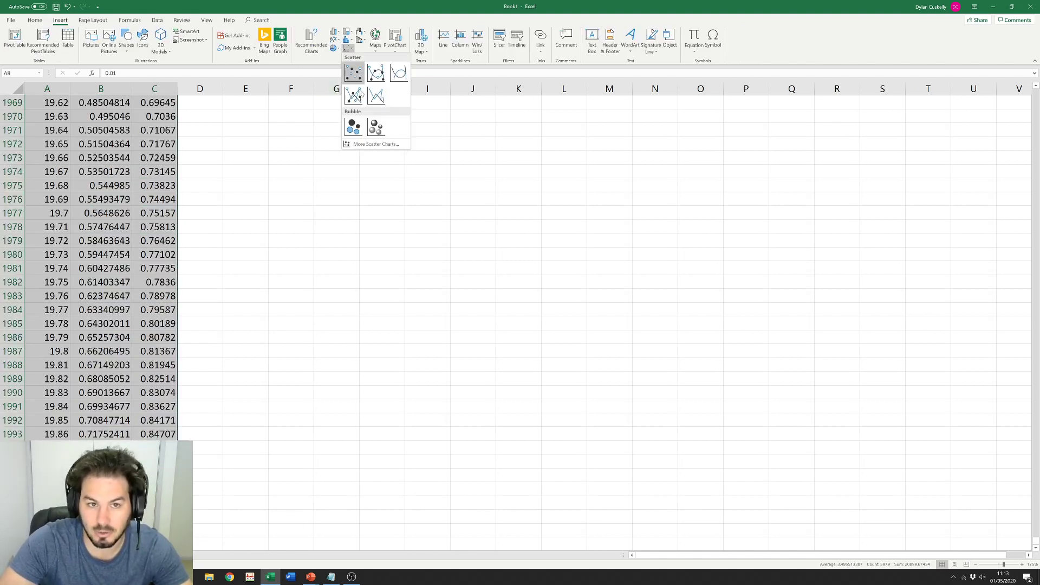
{"action": "left_click", "coordinate": [376, 98]}
Step: Move the new chart to cell F8 beside the top of the data table
{"action": "left_click", "coordinate": [308, 346]}
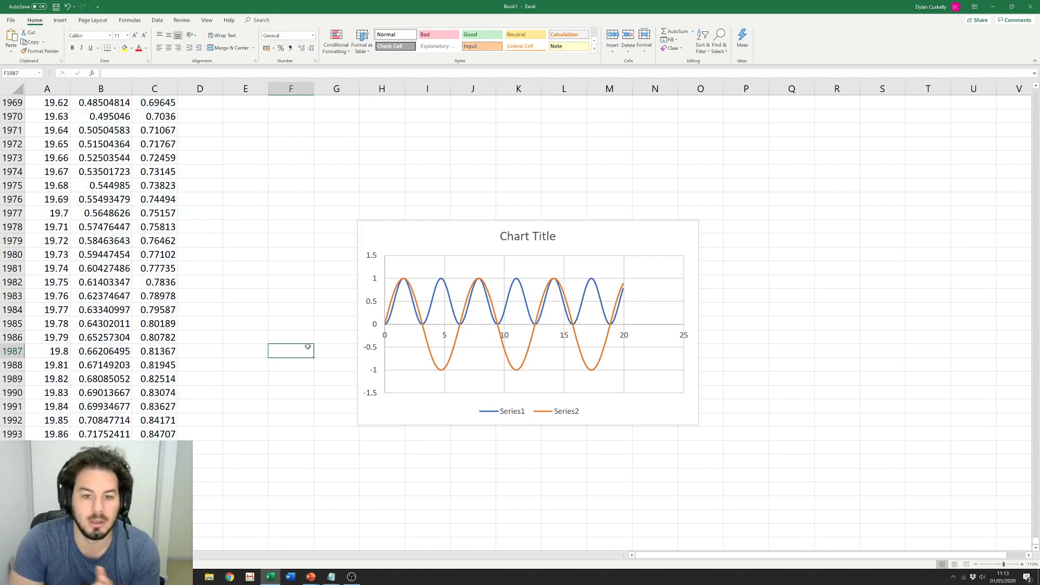
{"action": "left_click", "coordinate": [421, 235]}
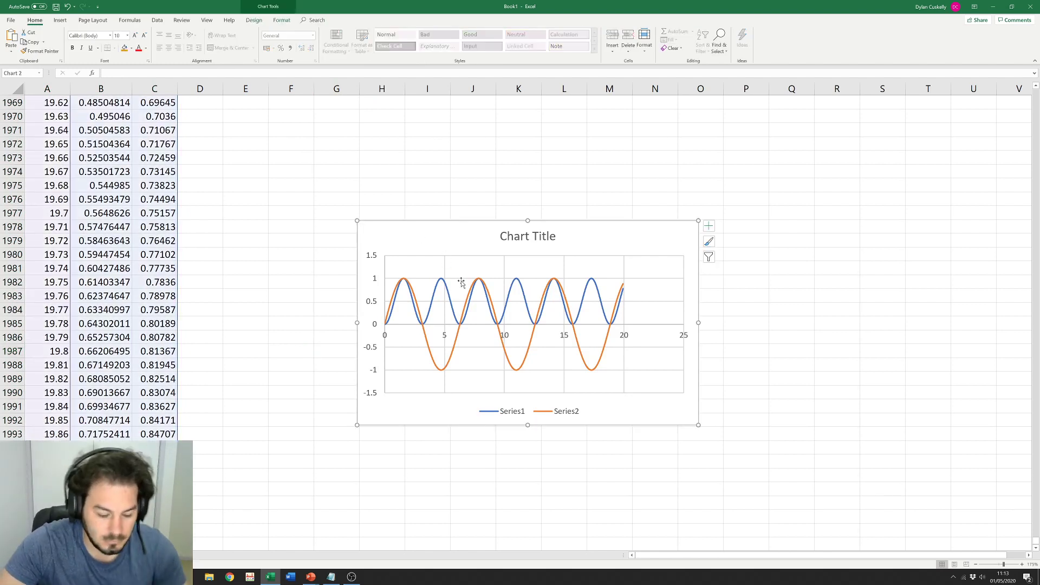
{"action": "key", "text": "Delete"}
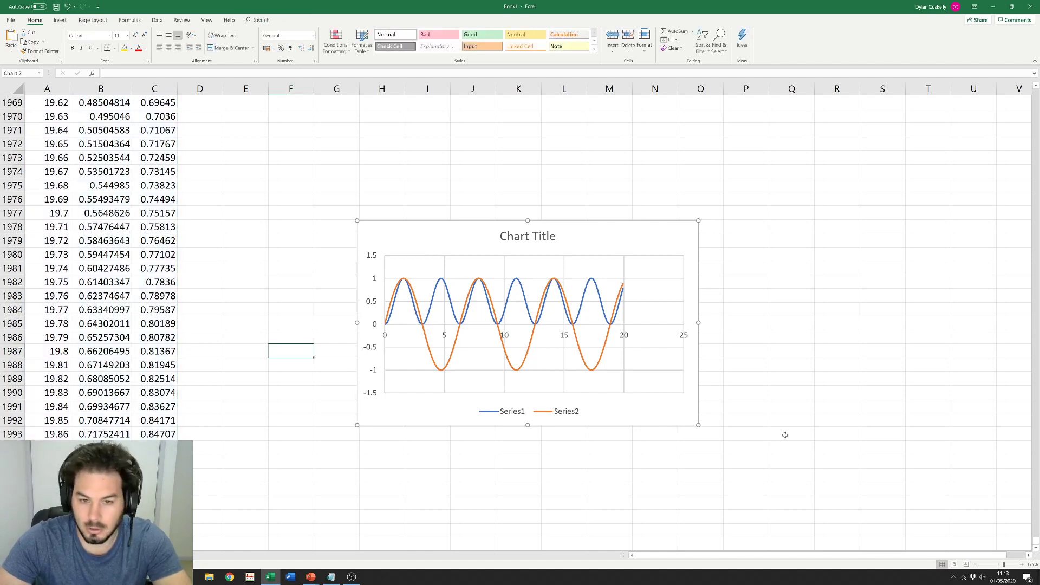
{"action": "left_click", "coordinate": [882, 392]}
{"action": "left_click_drag", "start_coordinate": [1036, 540], "coordinate": [1036, 91]}
{"action": "left_click", "coordinate": [281, 200]}
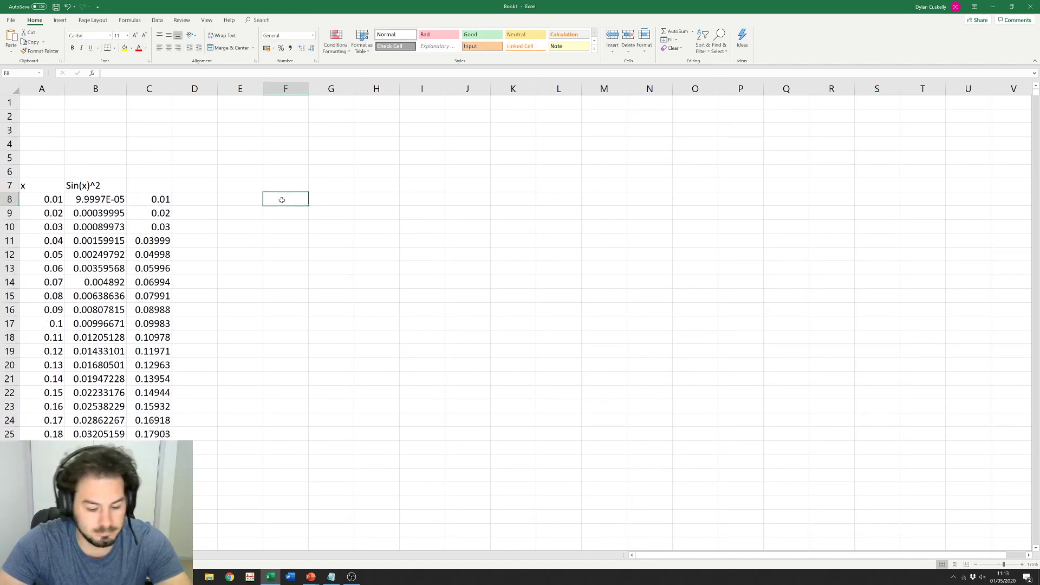
{"action": "key", "text": "ctrl+v"}
{"action": "left_click", "coordinate": [701, 340]}
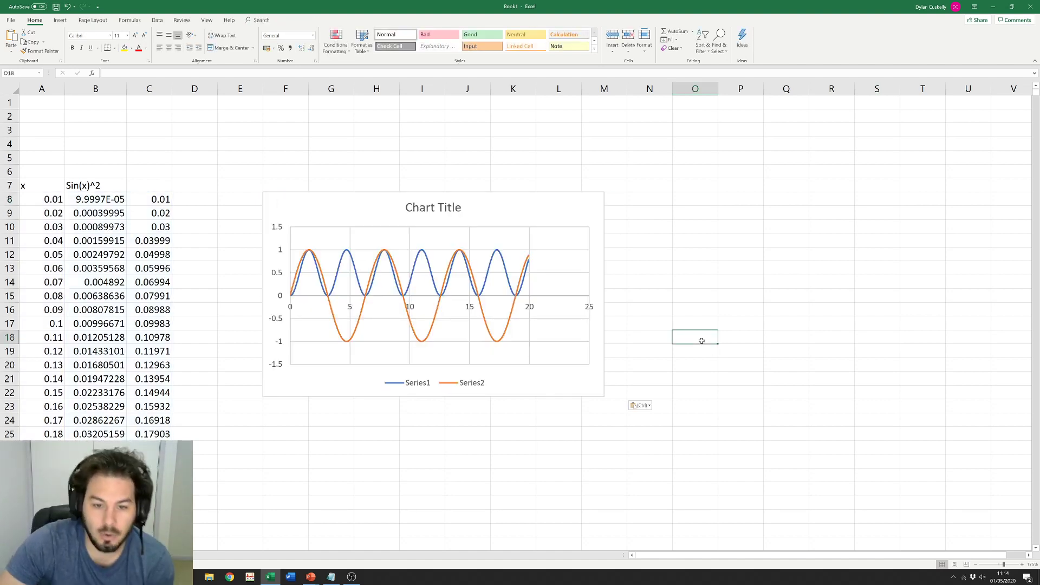
Step: Enlarge the smooth-line chart upward, rightward and downward, then show the Chart Tools Design commands
{"action": "left_click", "coordinate": [542, 210]}
{"action": "left_click_drag", "start_coordinate": [604, 191], "coordinate": [629, 132]}
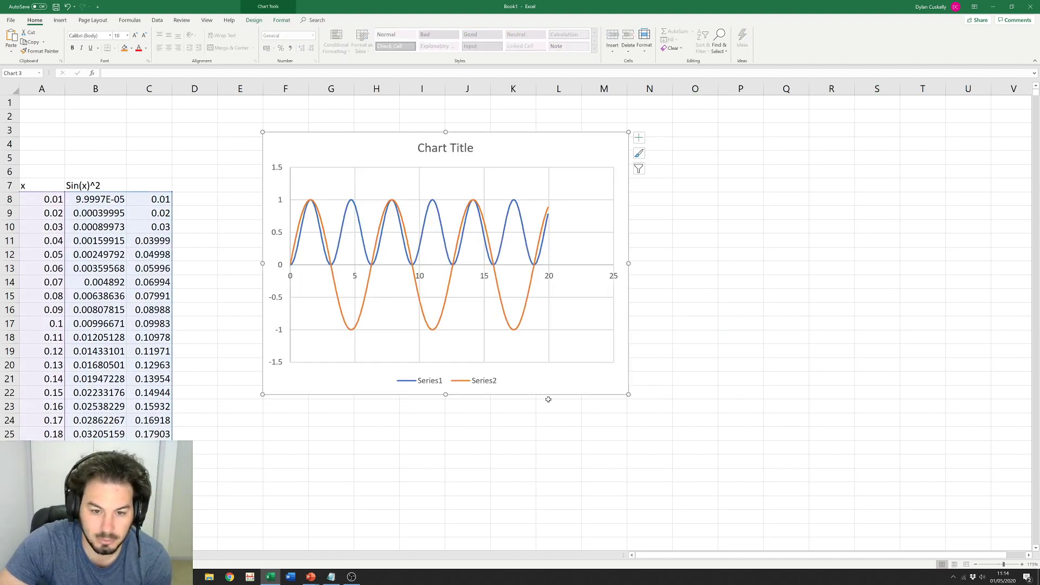
{"action": "left_click_drag", "start_coordinate": [634, 396], "coordinate": [703, 430]}
{"action": "left_click", "coordinate": [521, 484]}
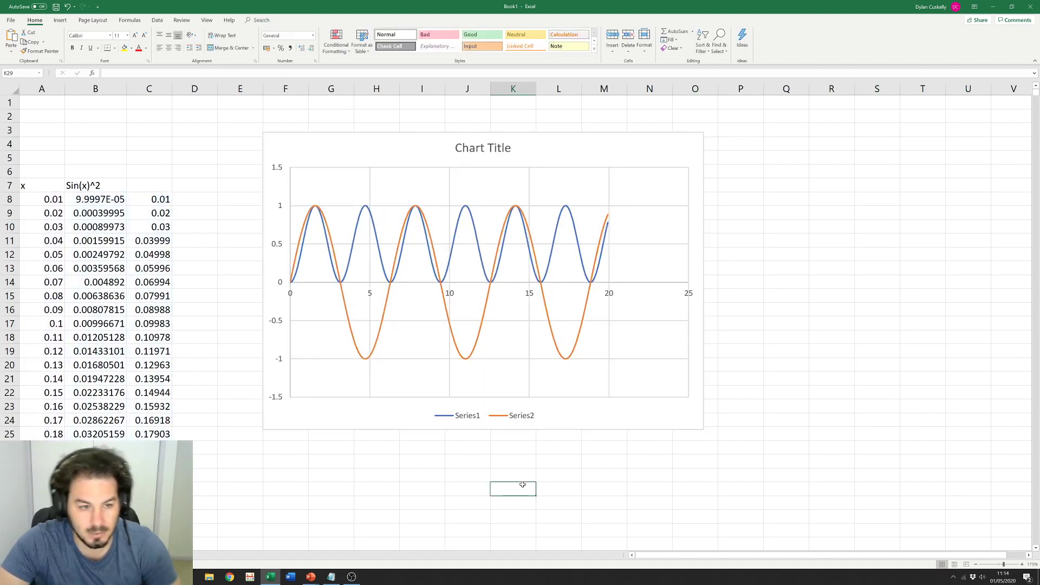
{"action": "left_click", "coordinate": [470, 422]}
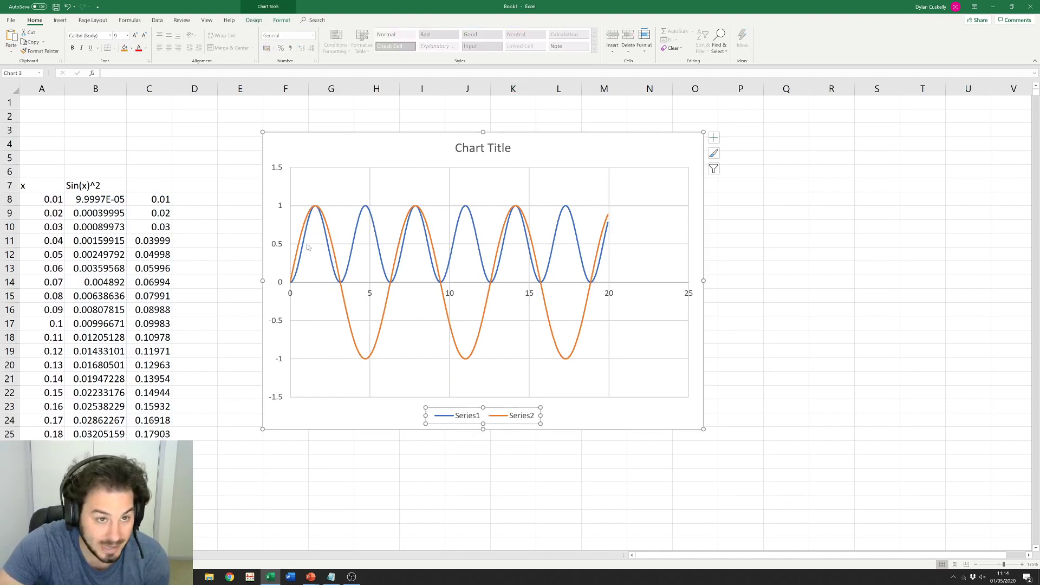
{"action": "left_click", "coordinate": [389, 147]}
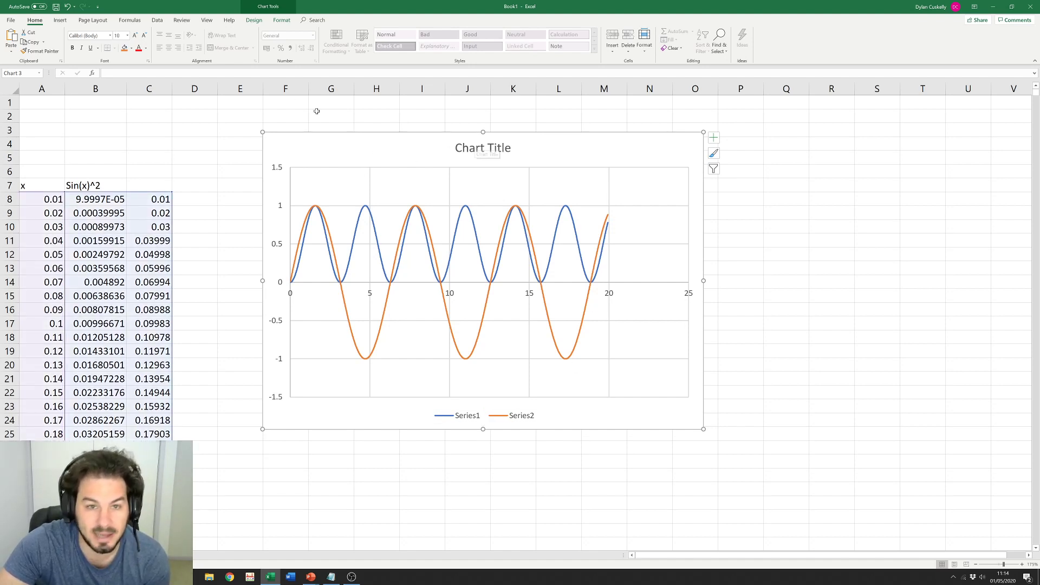
{"action": "left_click", "coordinate": [269, 6]}
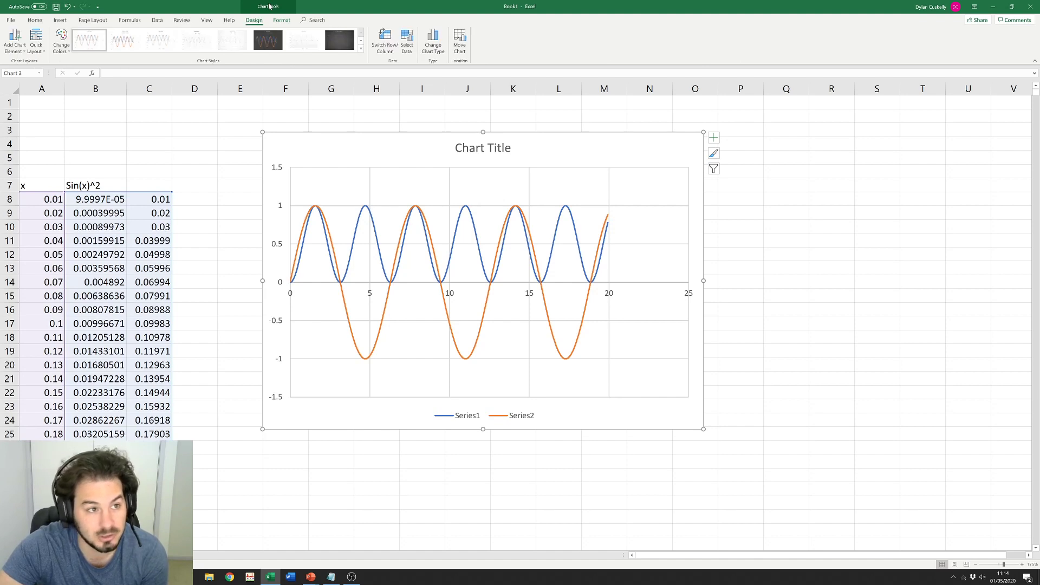
{"action": "left_click", "coordinate": [18, 52]}
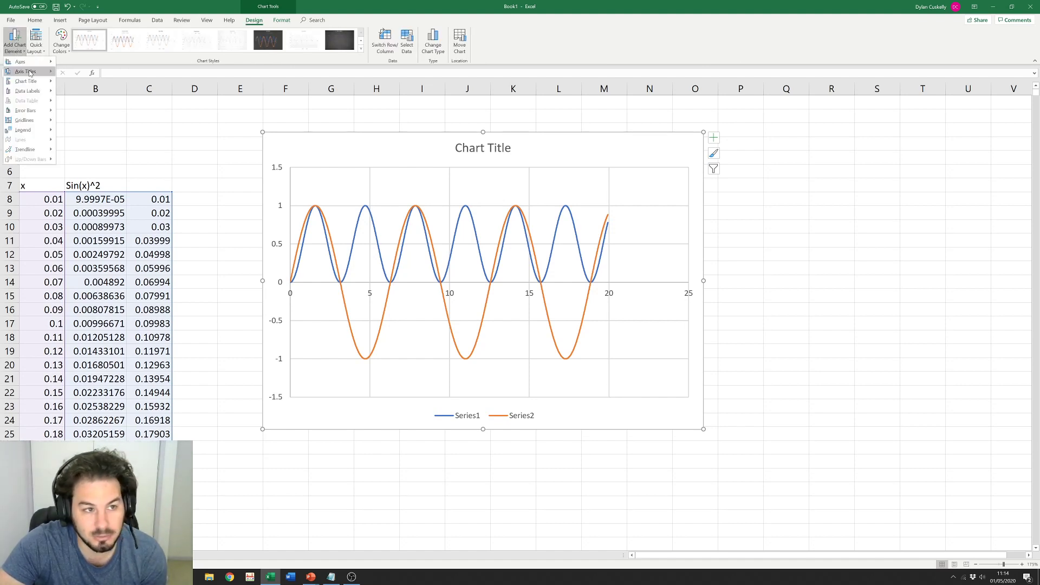
{"action": "mouse_move", "coordinate": [27, 71]}
{"action": "left_click", "coordinate": [94, 92]}
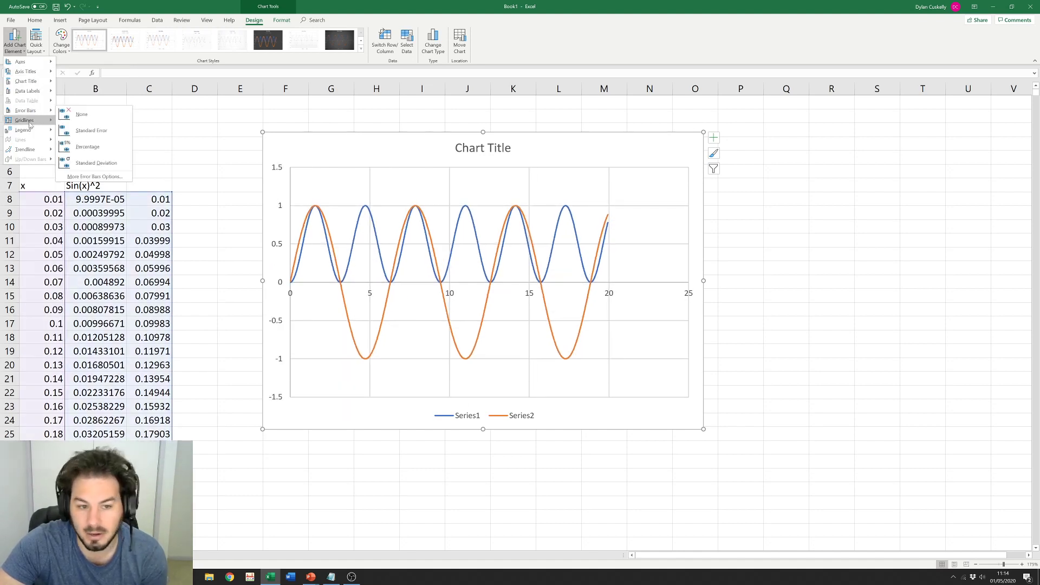
{"action": "mouse_move", "coordinate": [30, 135]}
{"action": "mouse_move", "coordinate": [24, 61]}
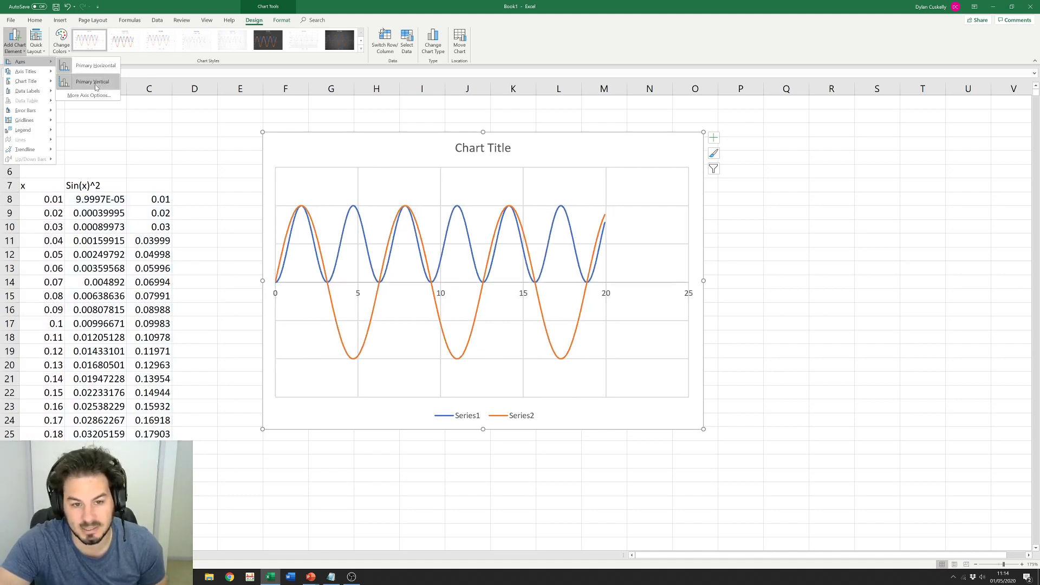
{"action": "key", "text": "Escape"}
{"action": "left_click", "coordinate": [815, 337]}
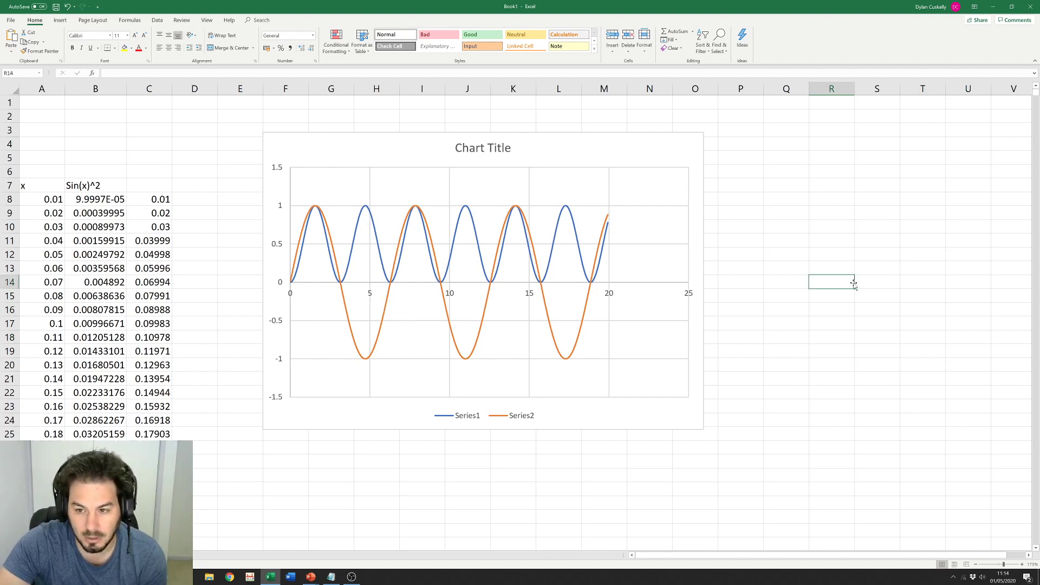
{"action": "left_click", "coordinate": [901, 309]}
{"action": "left_click", "coordinate": [830, 230]}
{"action": "left_click", "coordinate": [847, 354]}
{"action": "left_click", "coordinate": [950, 374]}
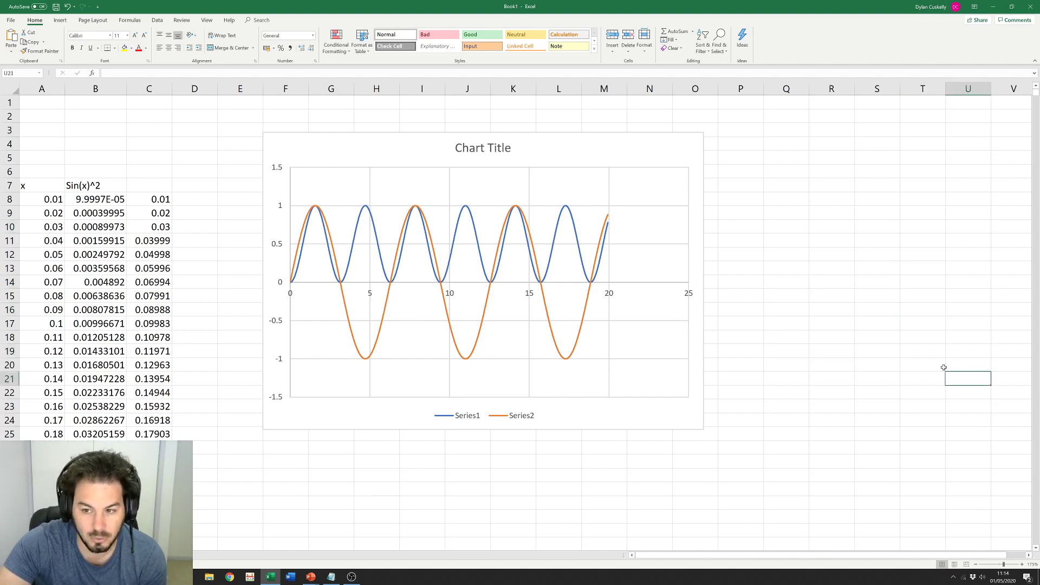
{"action": "left_click", "coordinate": [834, 296]}
{"action": "left_click", "coordinate": [772, 338]}
{"action": "left_click", "coordinate": [827, 393]}
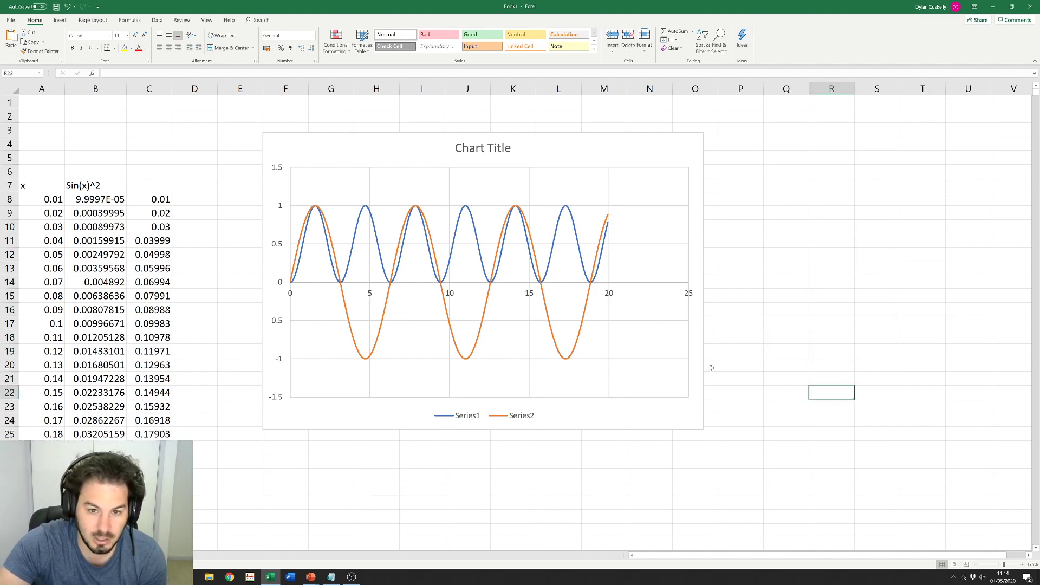
{"action": "double_click", "coordinate": [531, 296]}
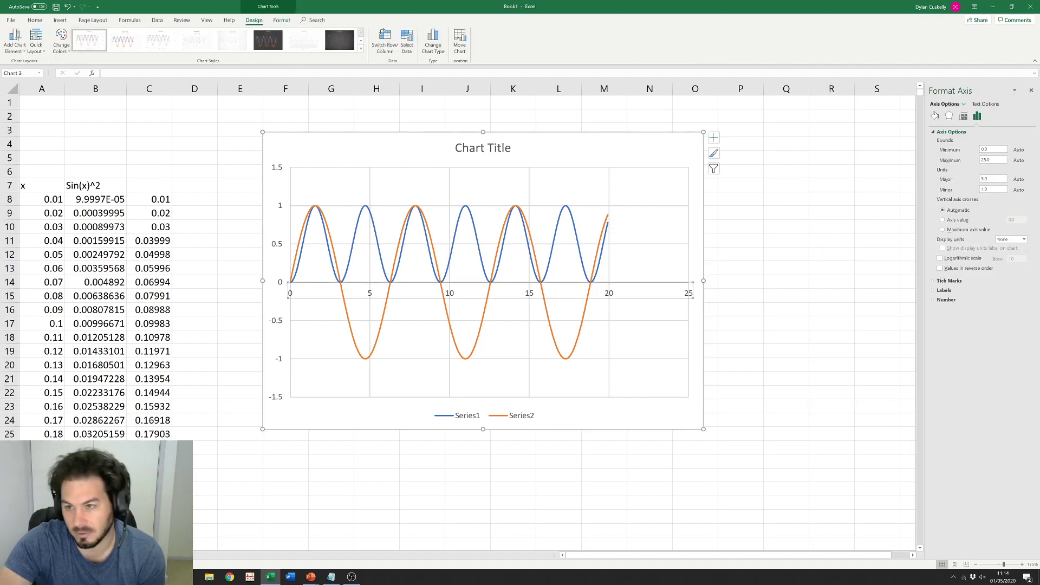
{"action": "double_click", "coordinate": [992, 149]}
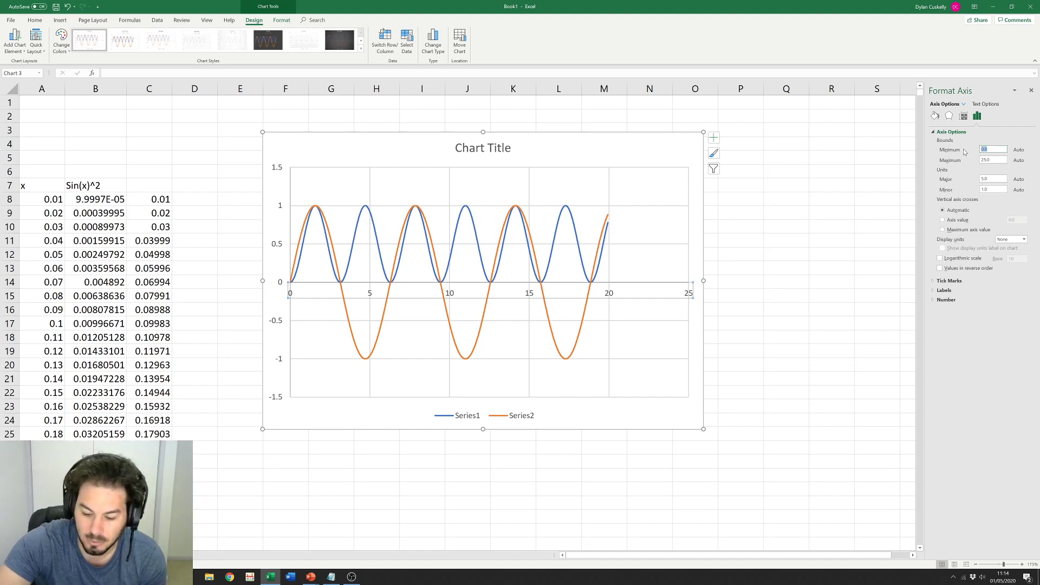
{"action": "type", "text": "2"}
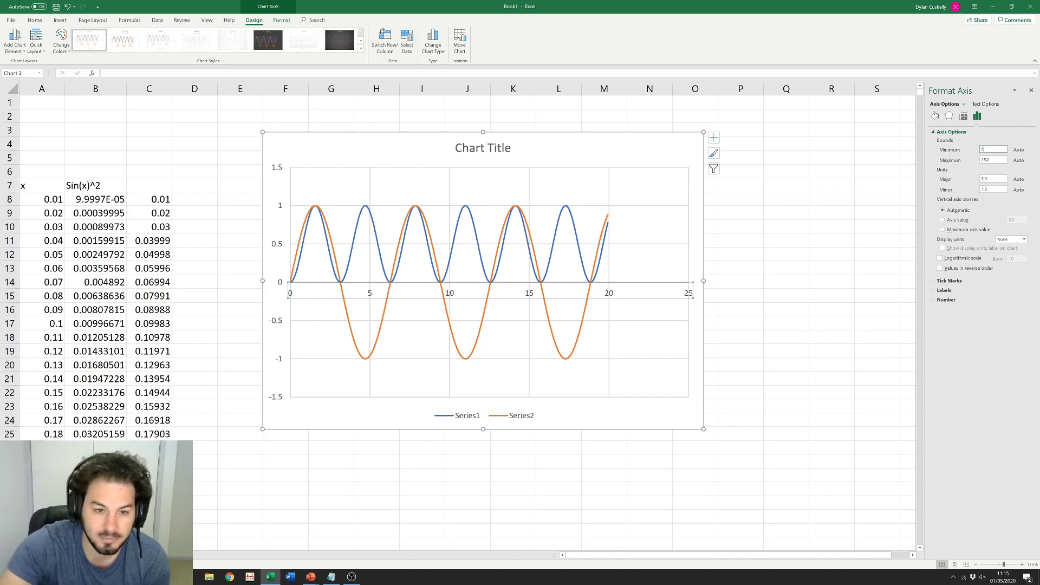
{"action": "double_click", "coordinate": [993, 160]}
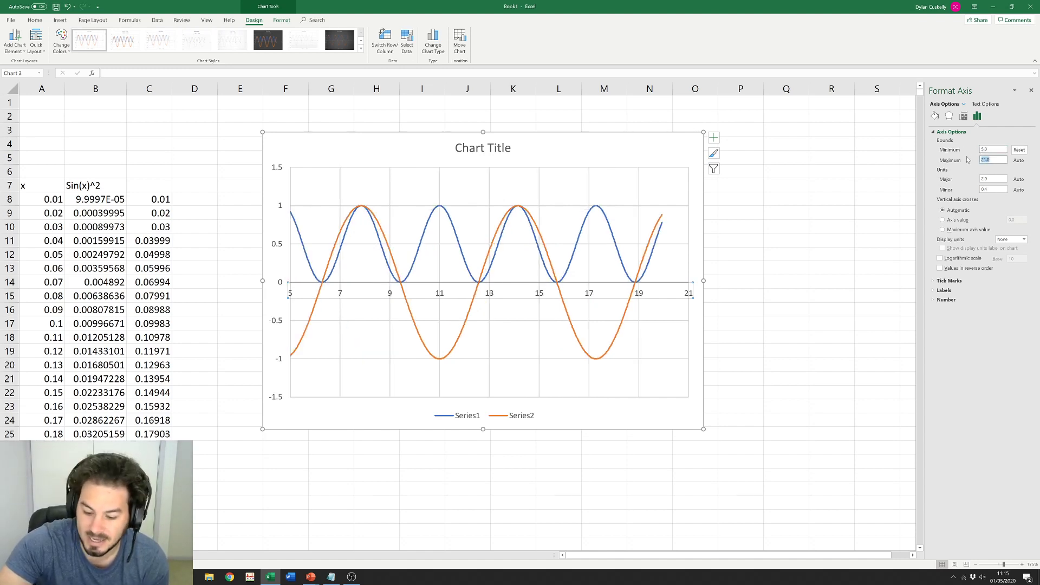
{"action": "type", "text": "10"}
{"action": "key", "text": "Return"}
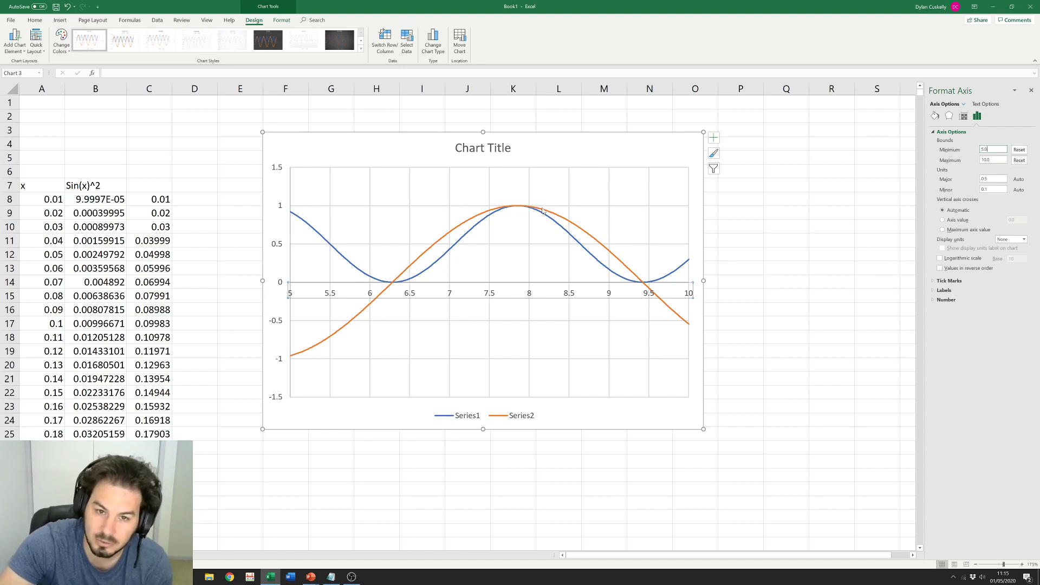
{"action": "left_click", "coordinate": [774, 326]}
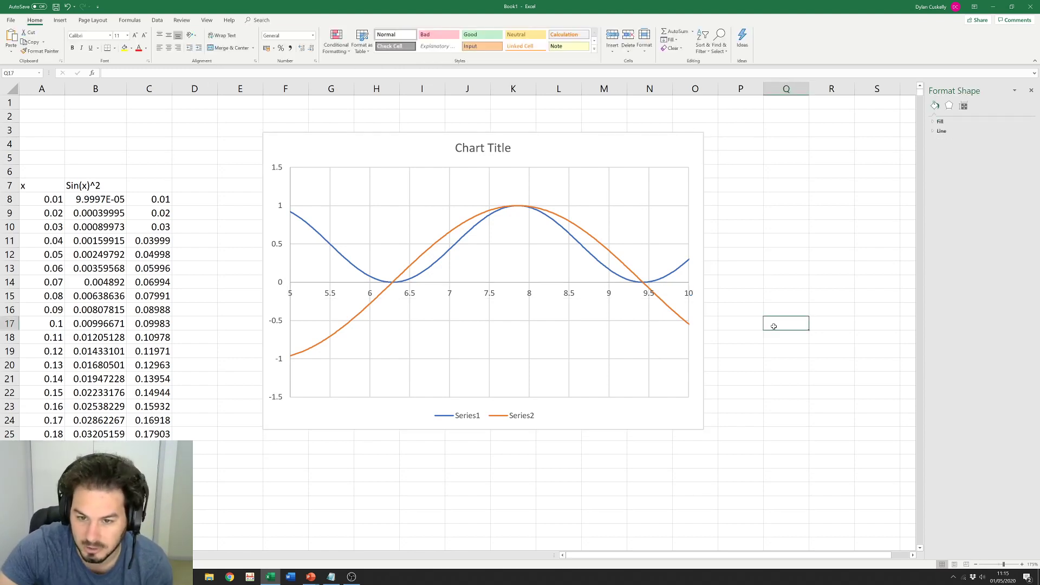
{"action": "left_click", "coordinate": [1032, 91]}
{"action": "left_click", "coordinate": [834, 226]}
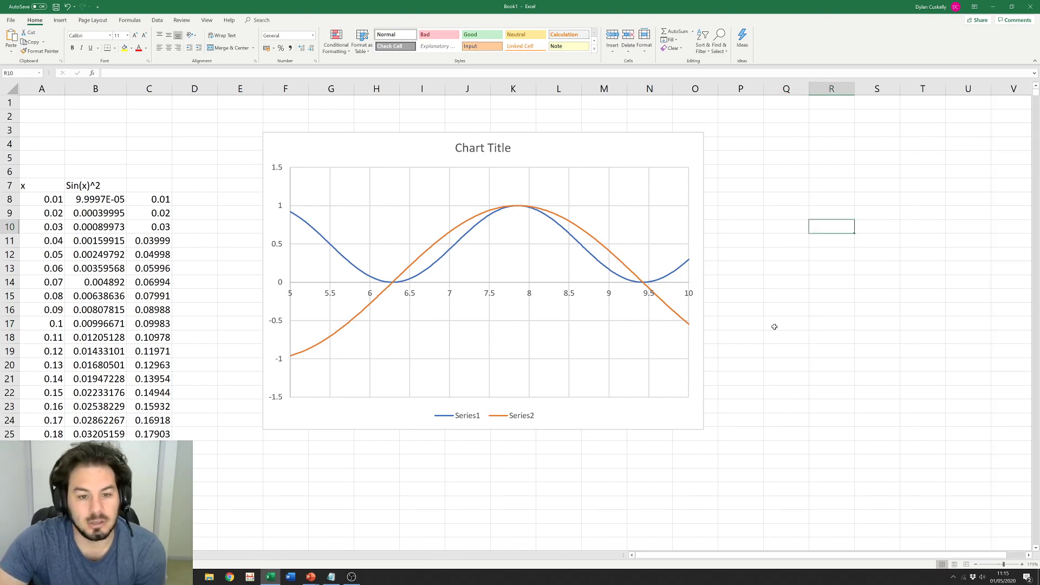
{"action": "left_click", "coordinate": [670, 309]}
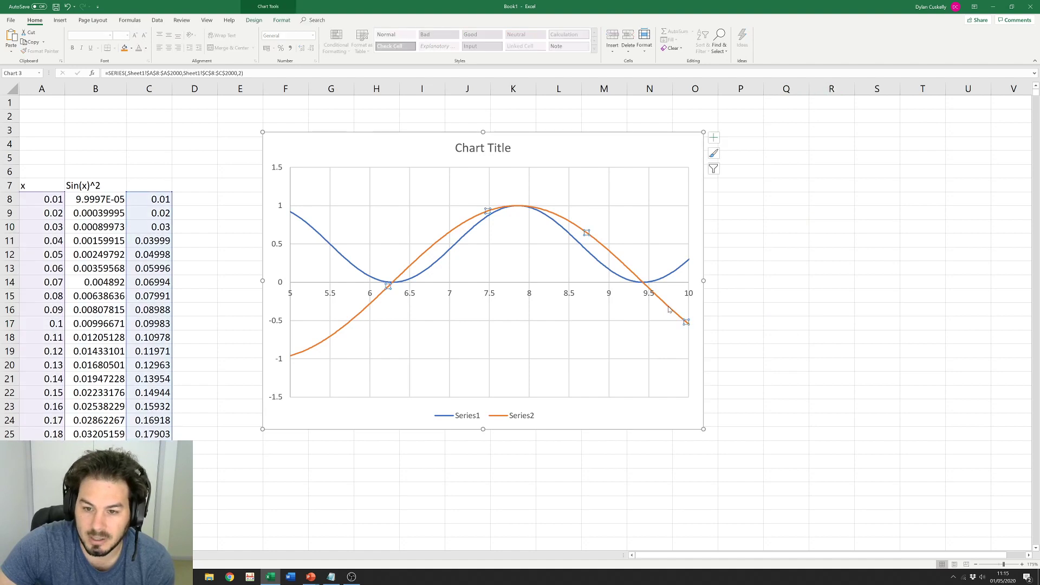
{"action": "left_click", "coordinate": [789, 308]}
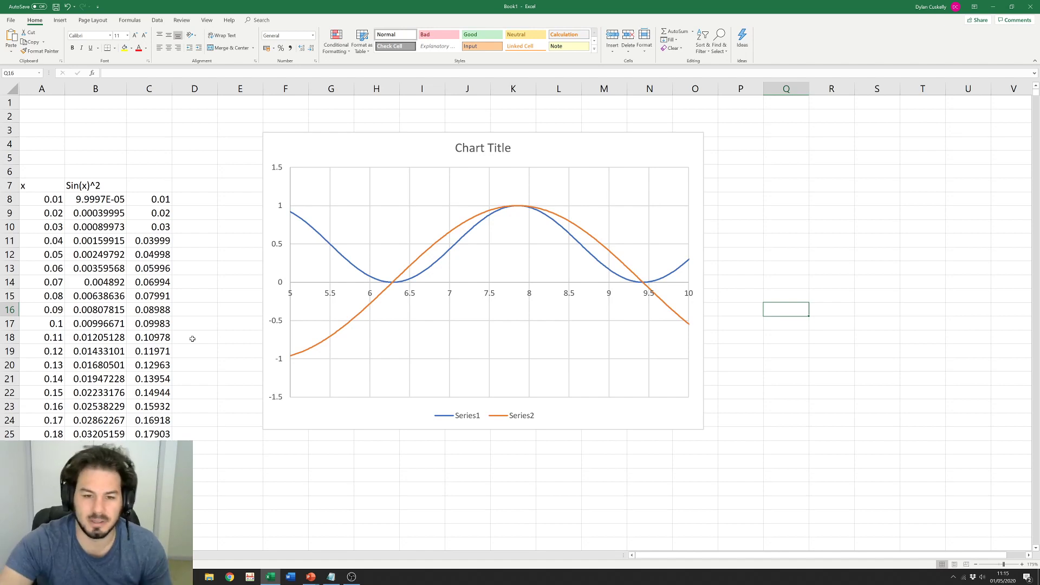
{"action": "double_click", "coordinate": [532, 293]}
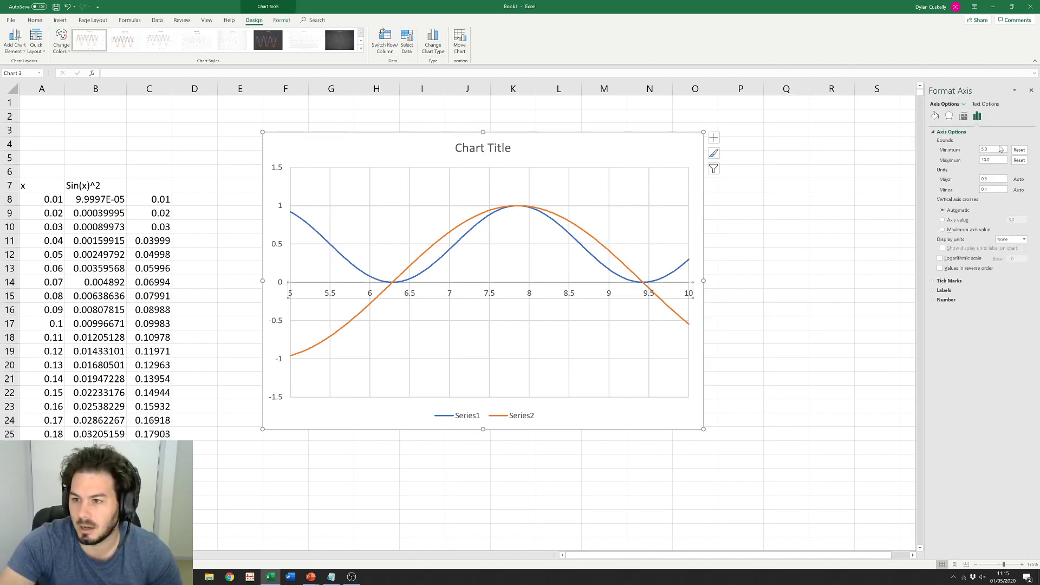
{"action": "left_click", "coordinate": [1019, 149]}
{"action": "left_click", "coordinate": [1019, 159]}
{"action": "left_click", "coordinate": [831, 296]}
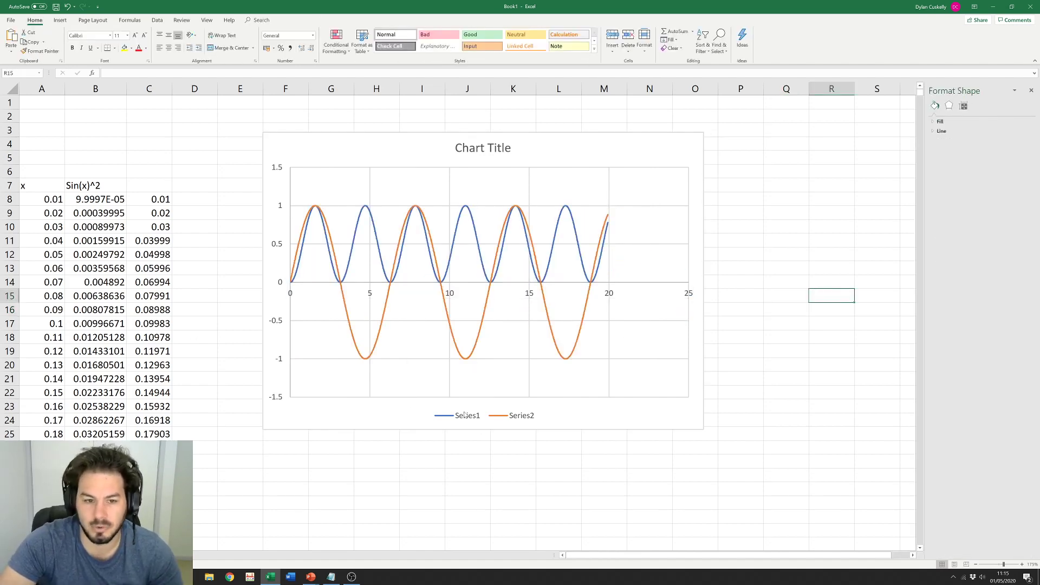
Step: Plot Series2 against a secondary vertical axis
{"action": "mouse_move", "coordinate": [378, 339]}
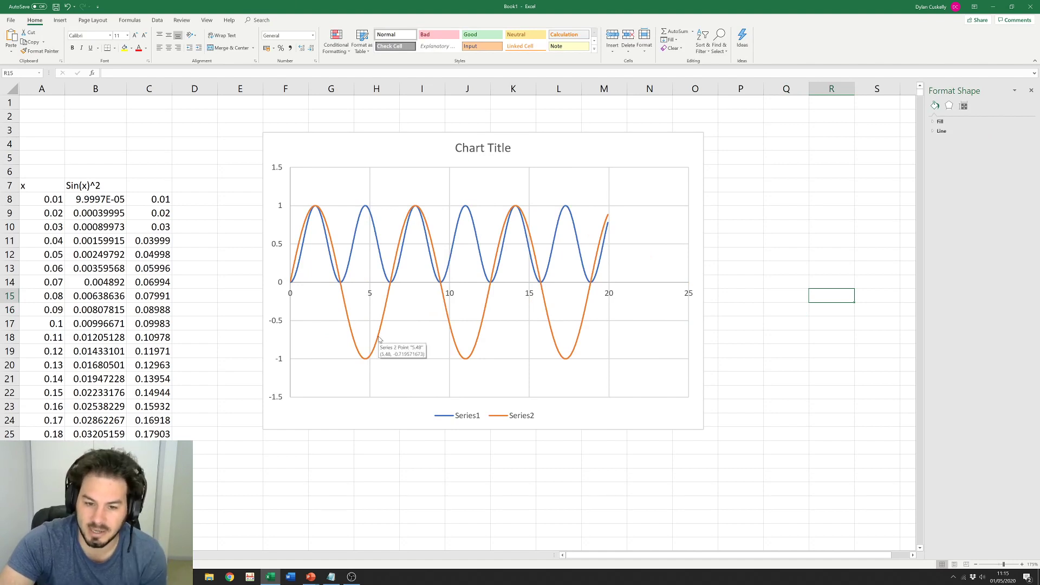
{"action": "left_click", "coordinate": [748, 258]}
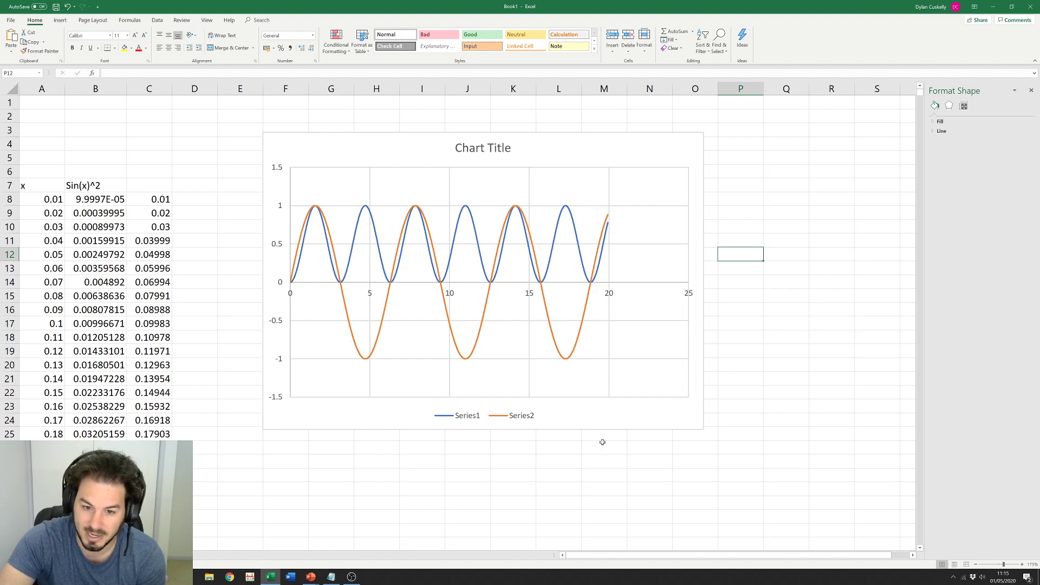
{"action": "left_click", "coordinate": [585, 313]}
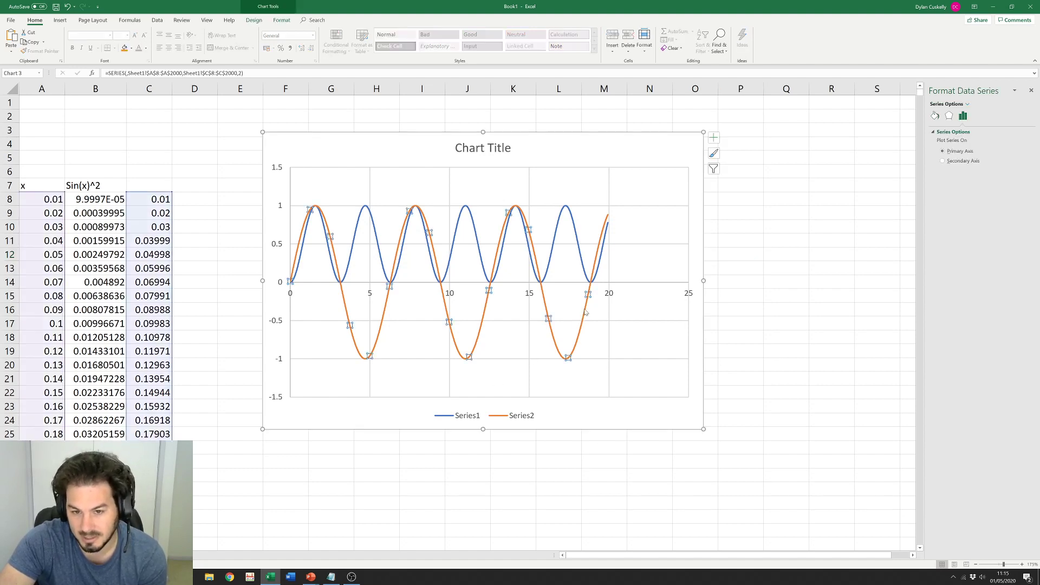
{"action": "left_click", "coordinate": [943, 161]}
{"action": "left_click", "coordinate": [766, 267]}
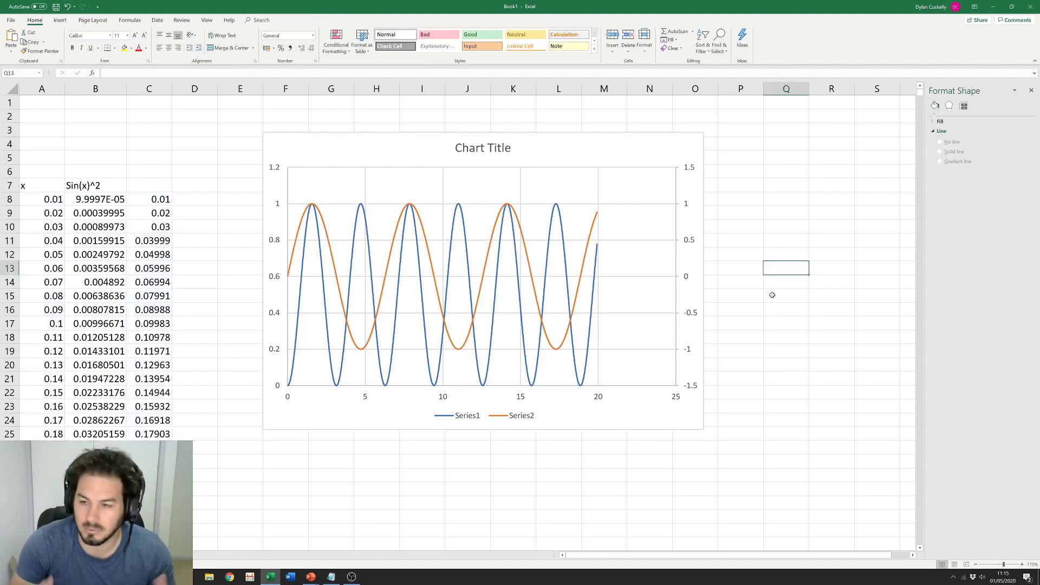
Step: Enlarge the chart by dragging its bottom-right corner outward
{"action": "left_click", "coordinate": [799, 198]}
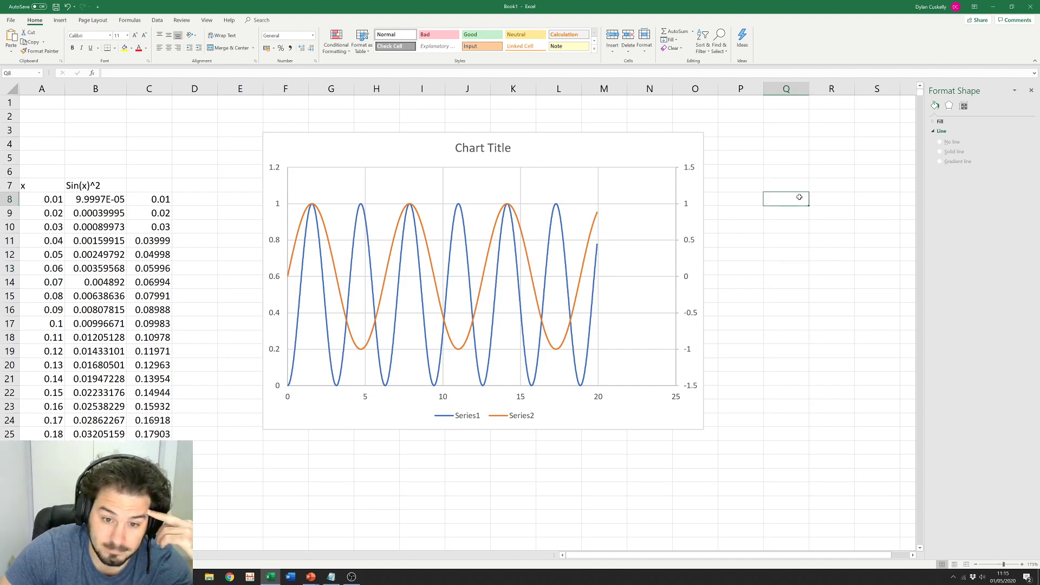
{"action": "left_click", "coordinate": [356, 151]}
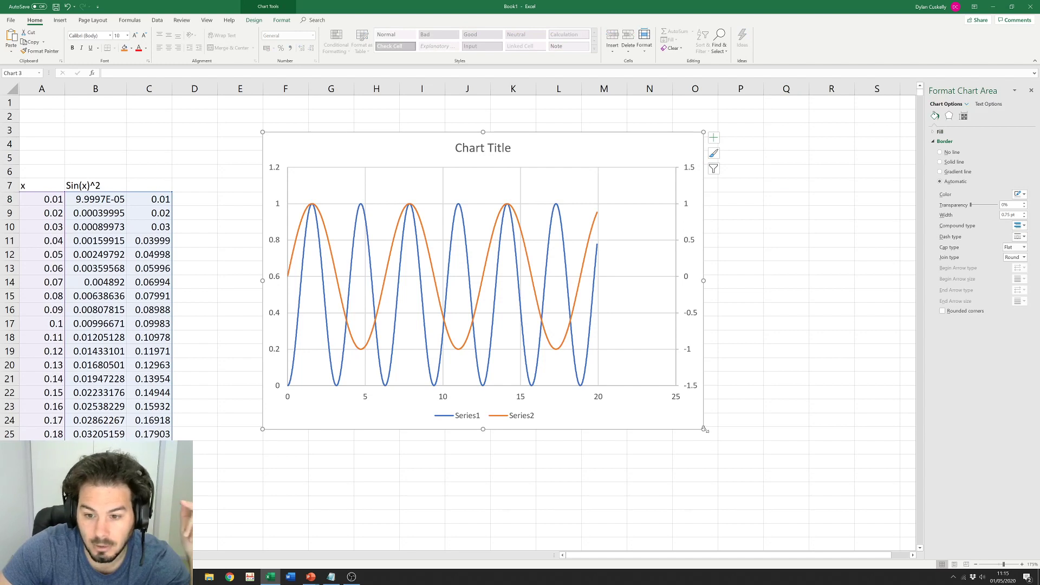
{"action": "left_click_drag", "start_coordinate": [703, 429], "coordinate": [809, 449]}
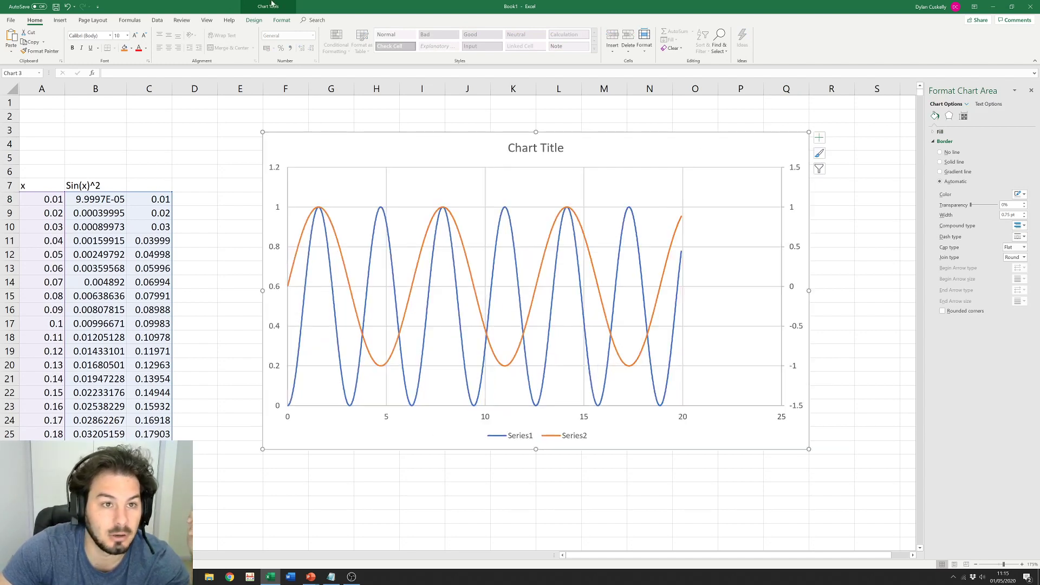
{"action": "left_click", "coordinate": [254, 20]}
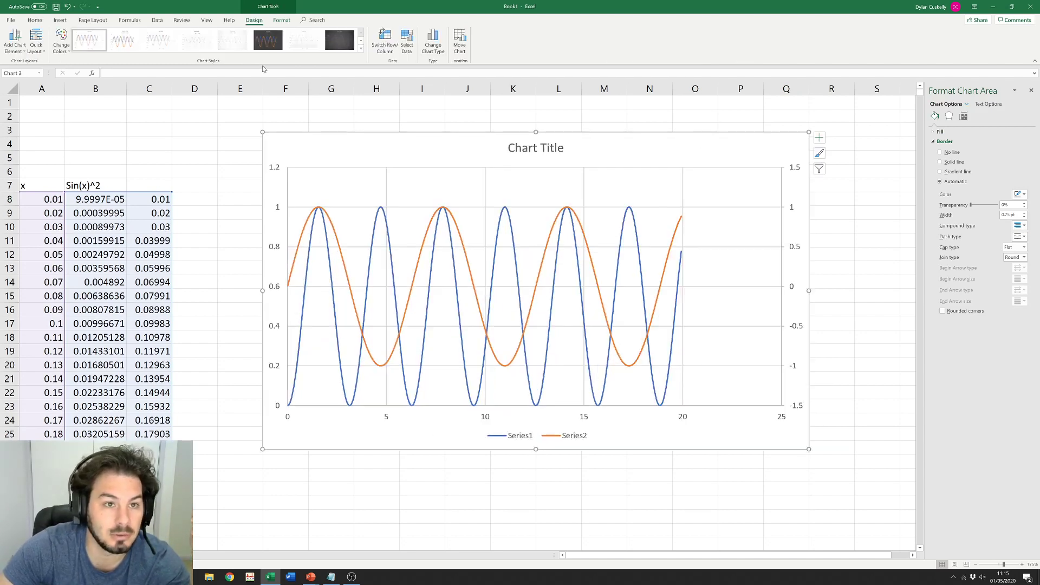
{"action": "left_click", "coordinate": [60, 20]}
Step: Switch the chart to a markers-only scatter type and close the formatting pane
{"action": "left_click", "coordinate": [349, 49]}
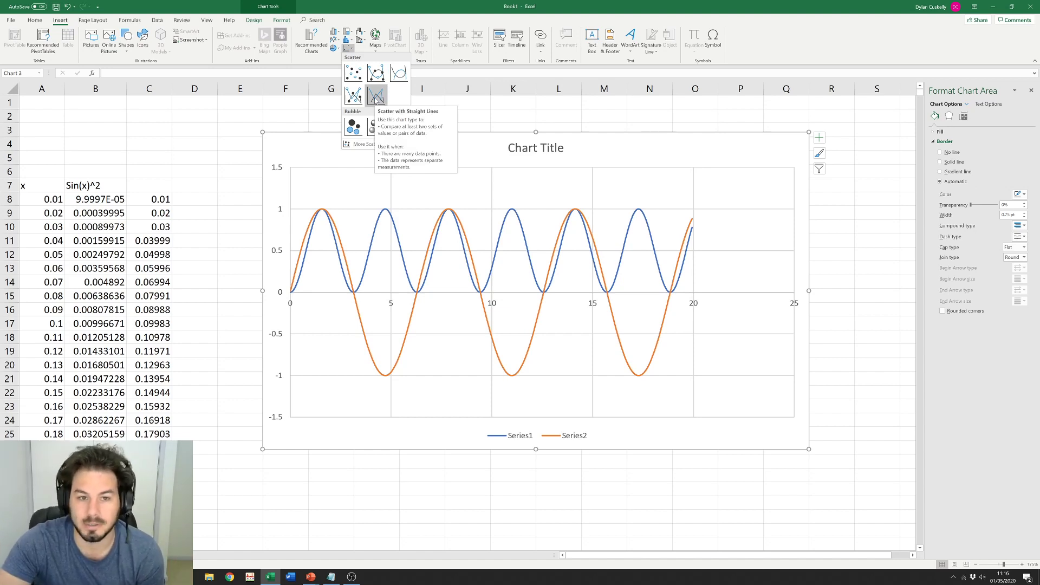
{"action": "left_click", "coordinate": [355, 74]}
{"action": "left_click", "coordinate": [249, 170]}
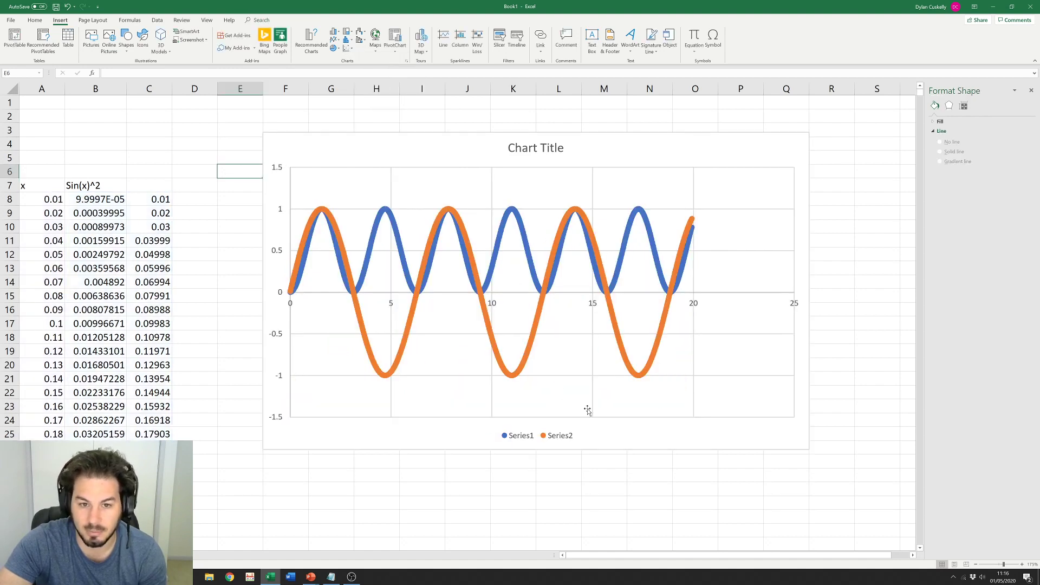
{"action": "left_click", "coordinate": [865, 198]}
{"action": "left_click", "coordinate": [1031, 90]}
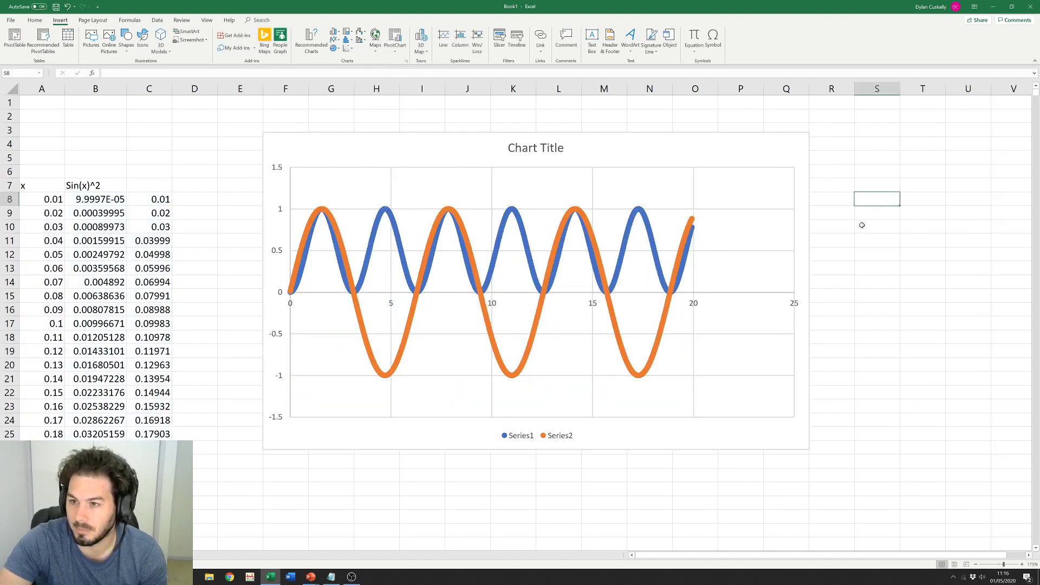
{"action": "left_click", "coordinate": [867, 290]}
Step: Narrow the x-axis bounds to a maximum of 9 and a minimum of 8.5
{"action": "double_click", "coordinate": [595, 307]}
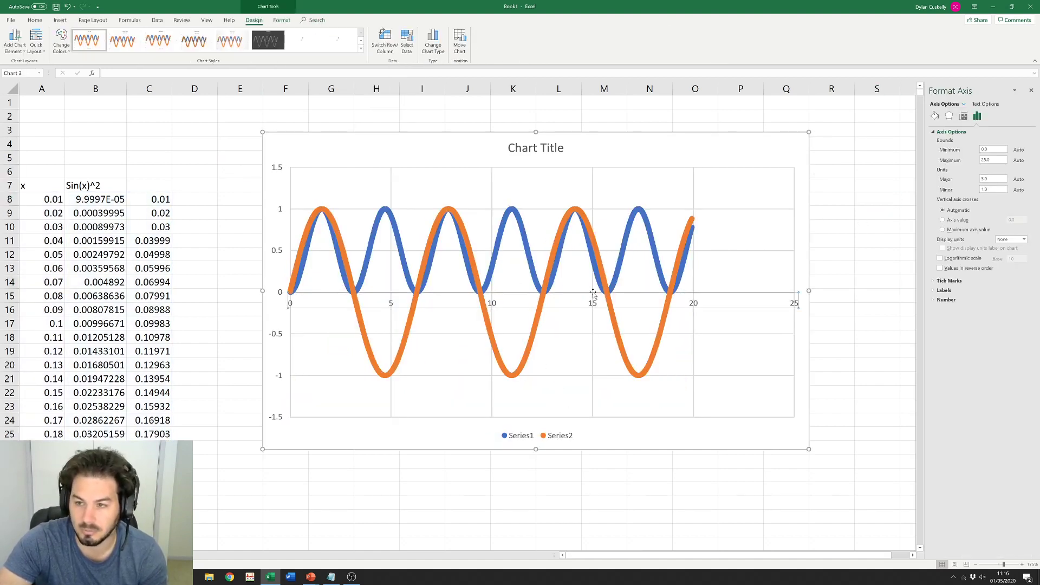
{"action": "left_click_drag", "start_coordinate": [994, 153], "coordinate": [974, 162]}
{"action": "type", "text": "7"}
{"action": "type", "text": "9"}
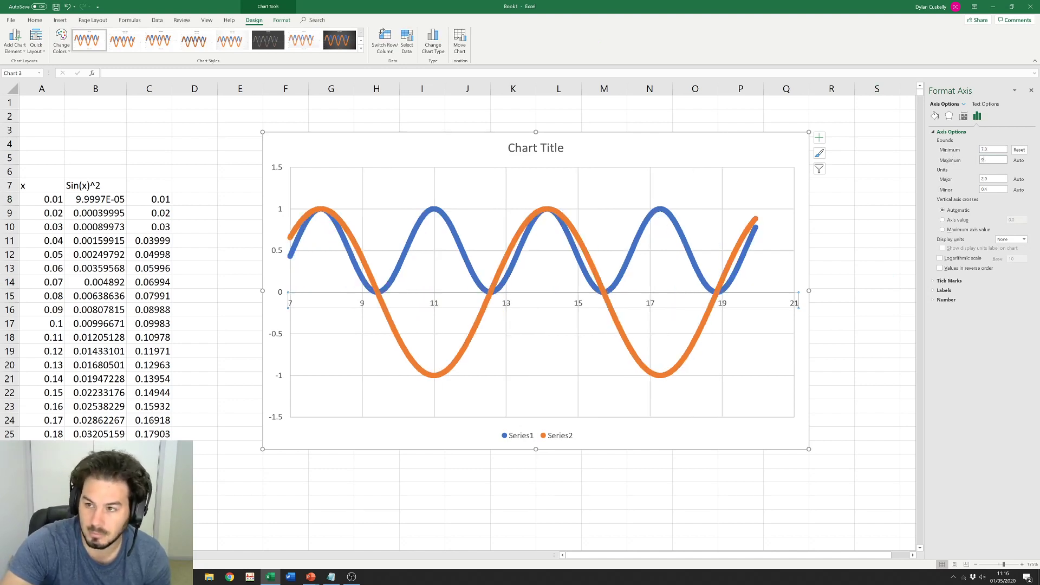
{"action": "key", "text": "Return"}
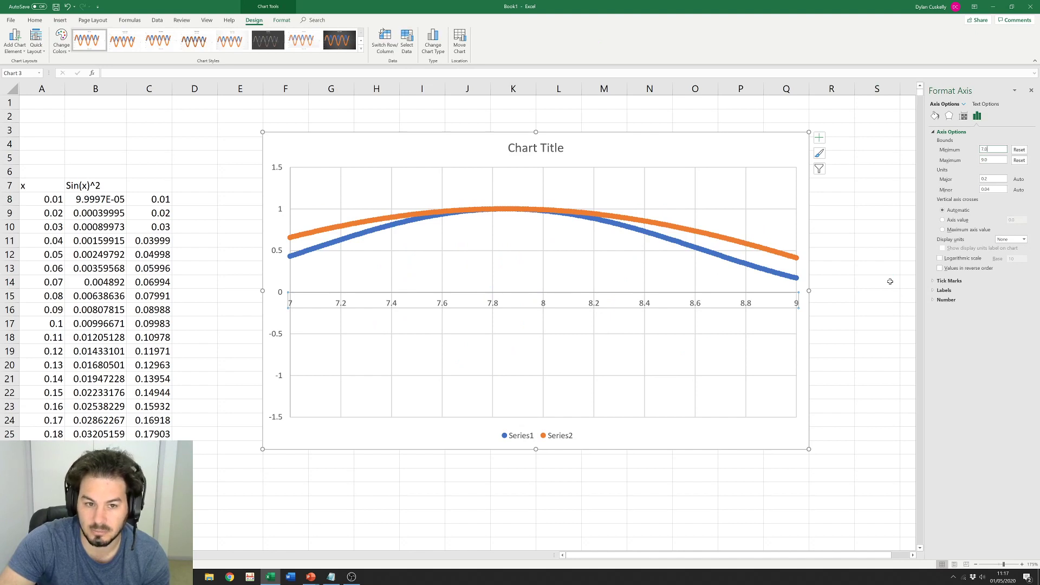
{"action": "left_click_drag", "start_coordinate": [991, 149], "coordinate": [977, 149]}
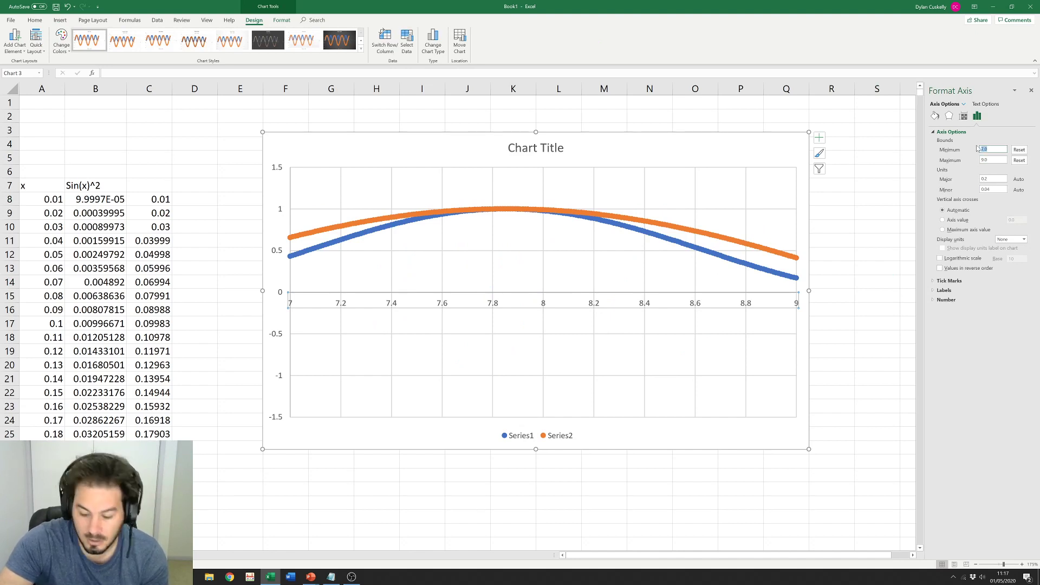
{"action": "type", "text": "8.5"}
{"action": "key", "text": "Return"}
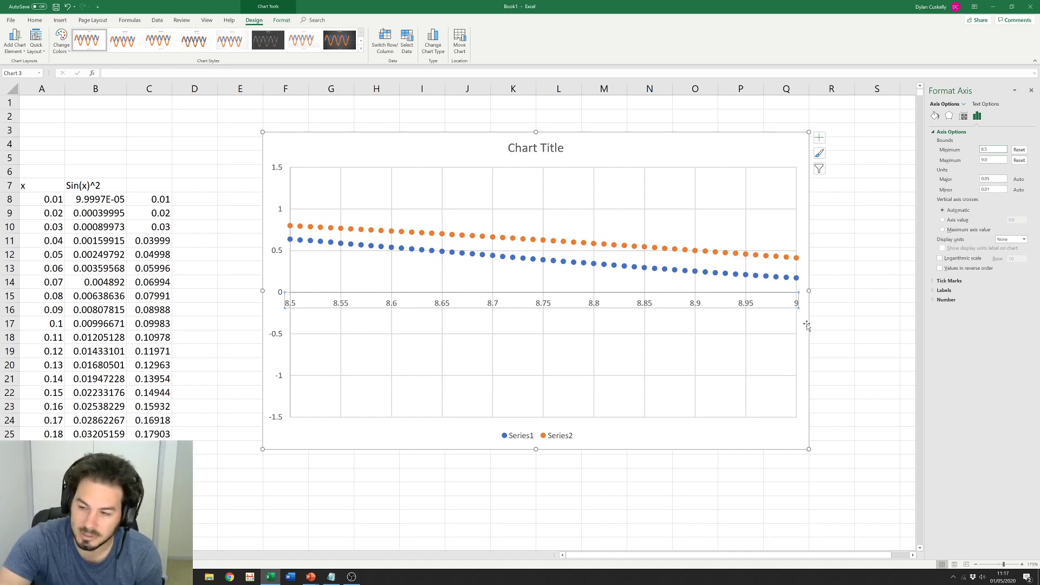
Step: Reset both x-axis bounds to automatic, restoring the 0–25 range
{"action": "left_click", "coordinate": [1019, 150]}
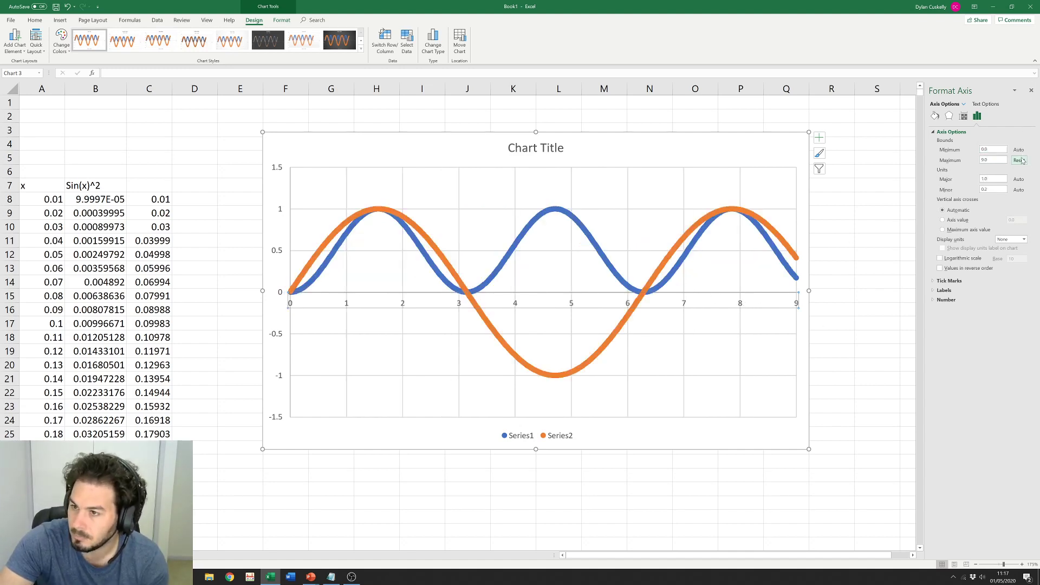
{"action": "left_click", "coordinate": [1019, 160]}
{"action": "left_click", "coordinate": [886, 279]}
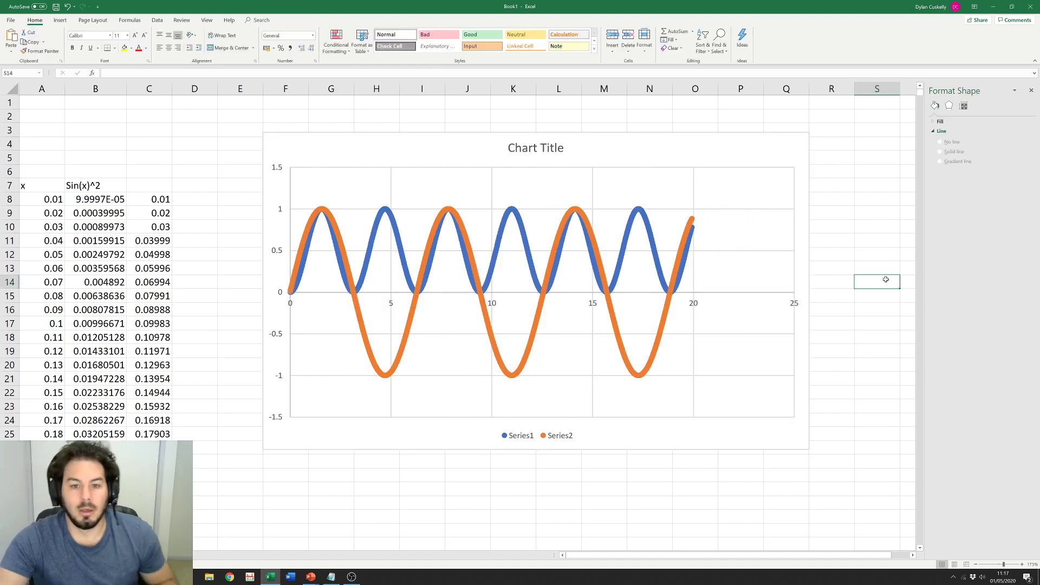
Step: Give Series2 built-in markers at size 2
{"action": "left_click", "coordinate": [1031, 90]}
{"action": "left_click", "coordinate": [893, 227]}
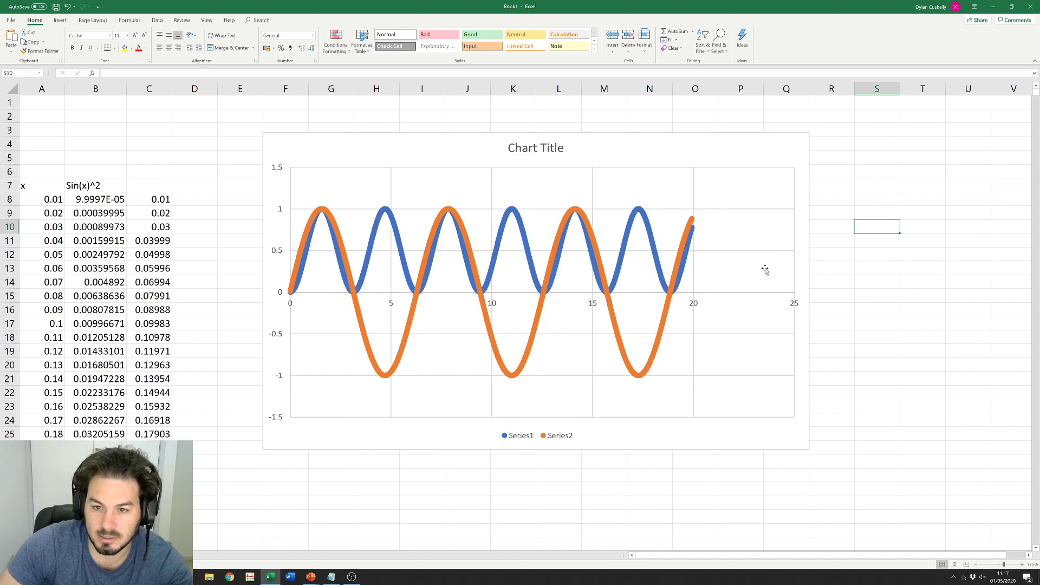
{"action": "double_click", "coordinate": [665, 324]}
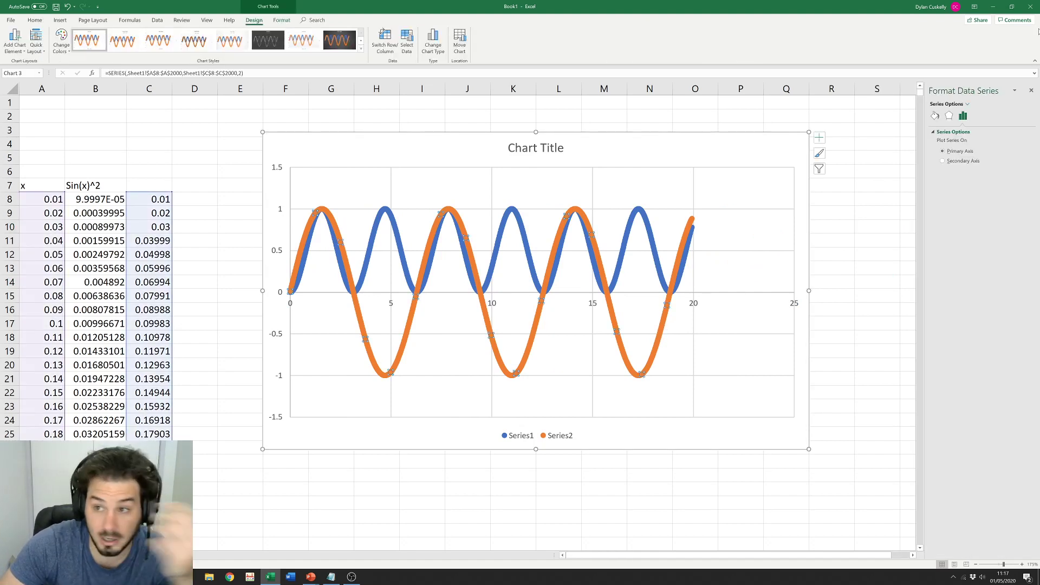
{"action": "left_click", "coordinate": [935, 117]}
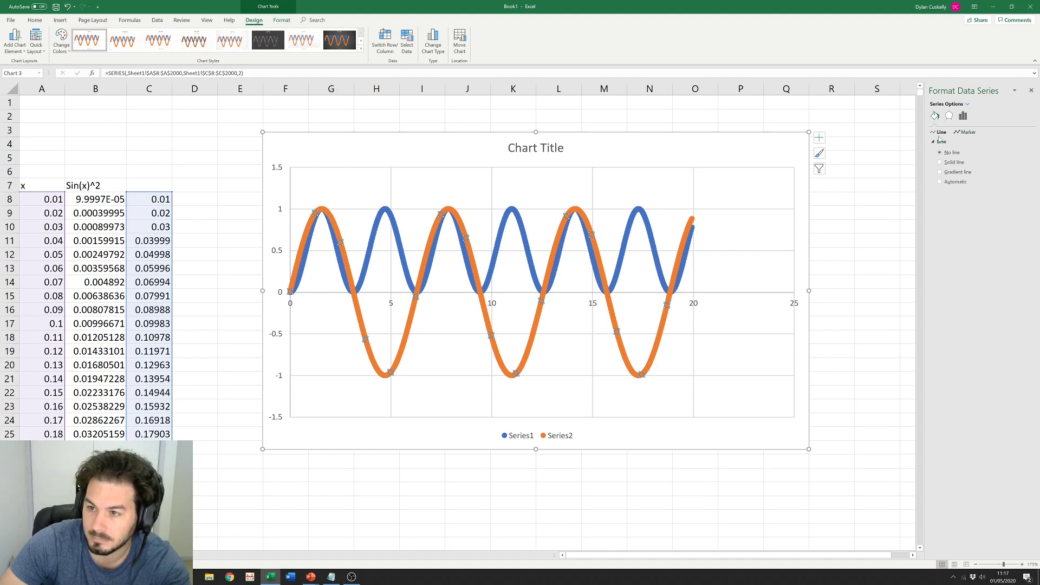
{"action": "left_click", "coordinate": [968, 133]}
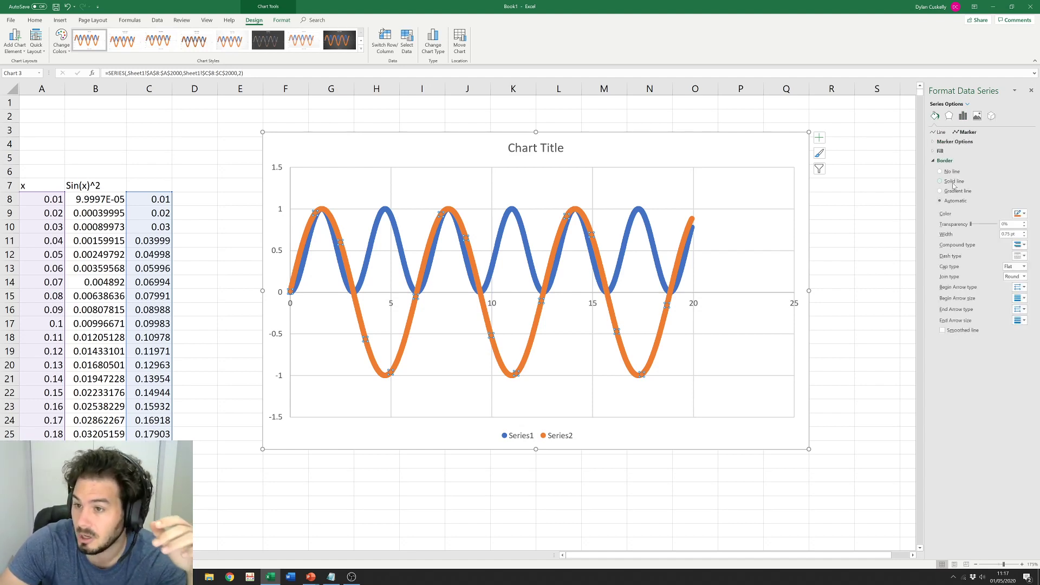
{"action": "left_click", "coordinate": [958, 142]}
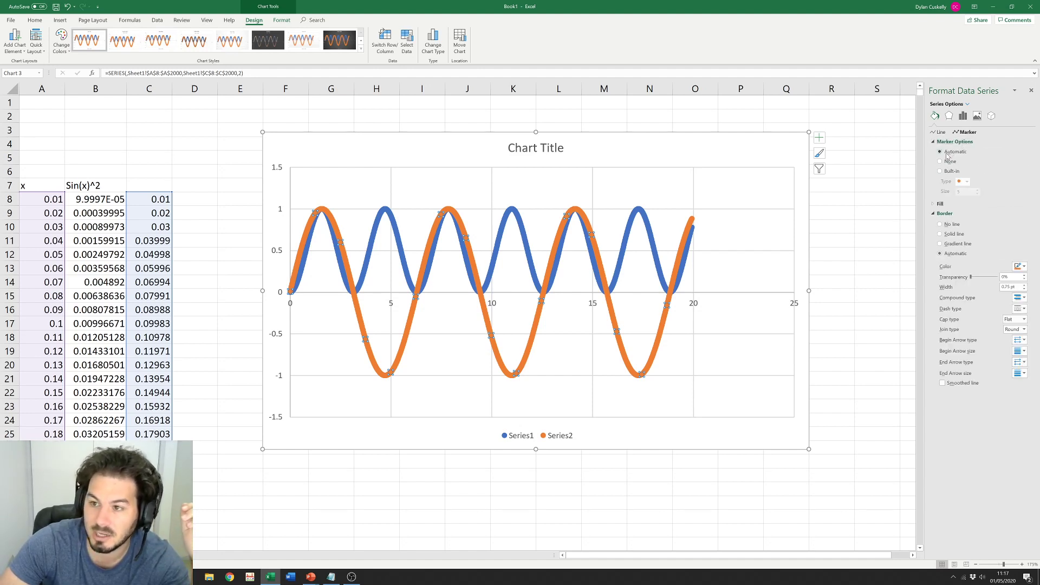
{"action": "left_click", "coordinate": [942, 172]}
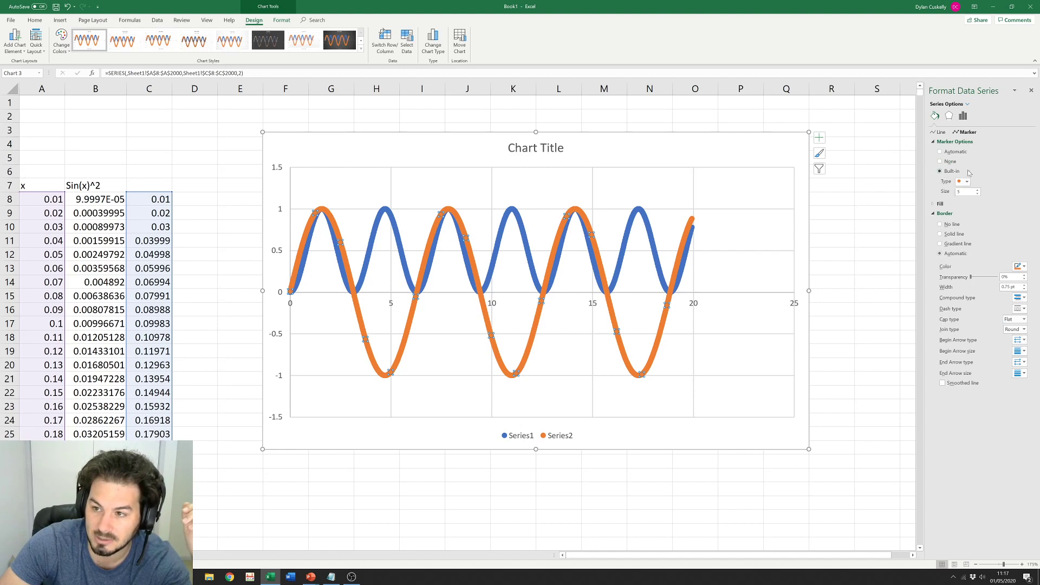
{"action": "left_click", "coordinate": [977, 194]}
{"action": "left_click", "coordinate": [977, 193]}
{"action": "left_click", "coordinate": [976, 194]}
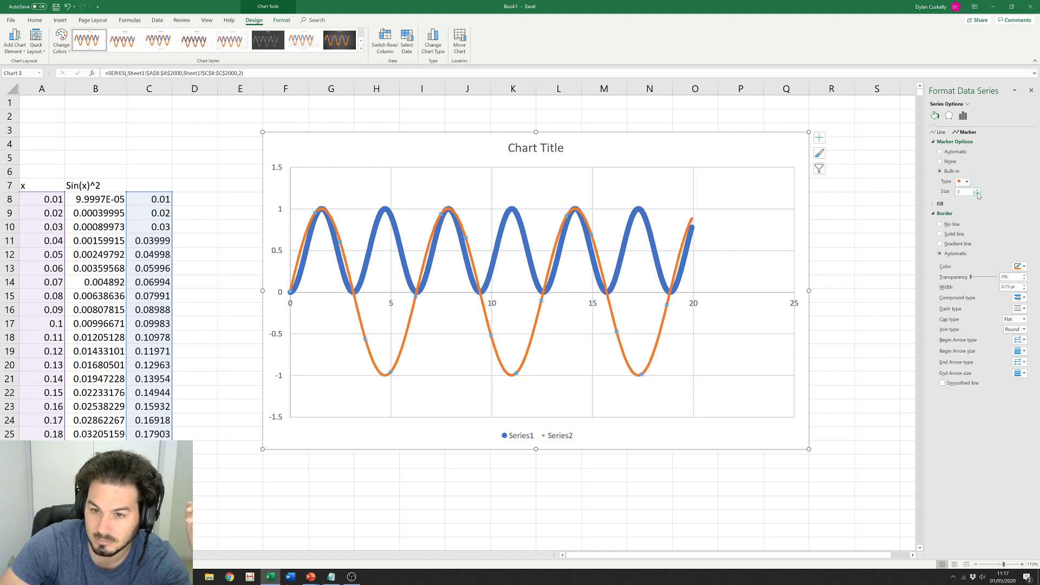
{"action": "left_click", "coordinate": [863, 242]}
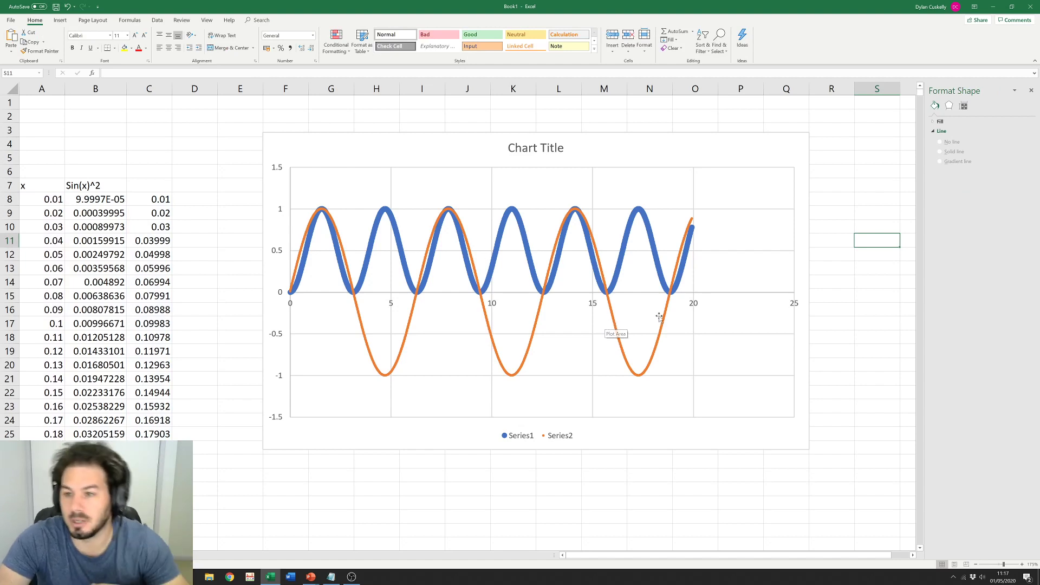
Step: Close the series formatting pane and select the blue Series1 curve
{"action": "mouse_move", "coordinate": [624, 351]}
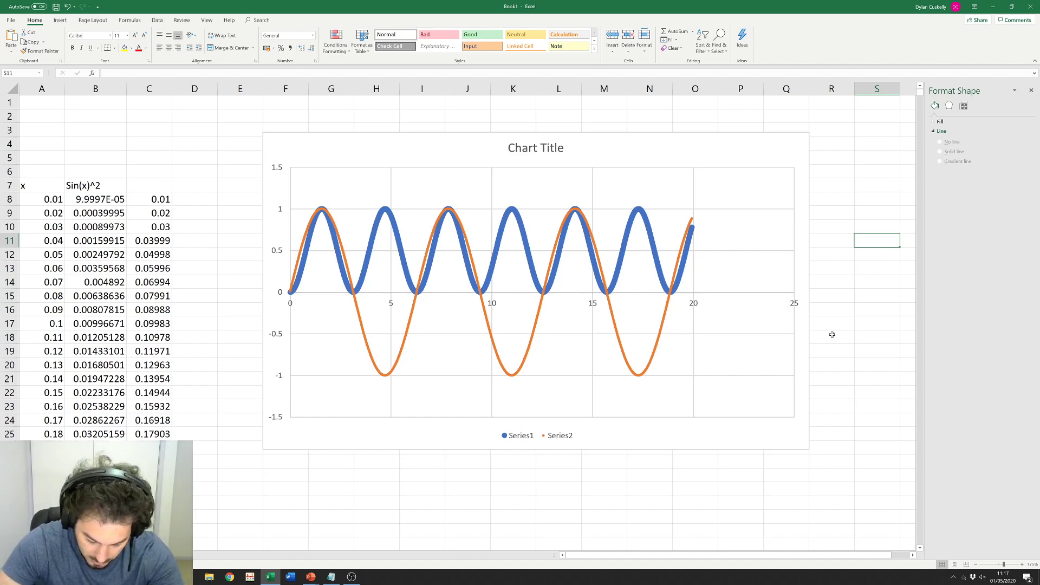
{"action": "left_click", "coordinate": [843, 217]}
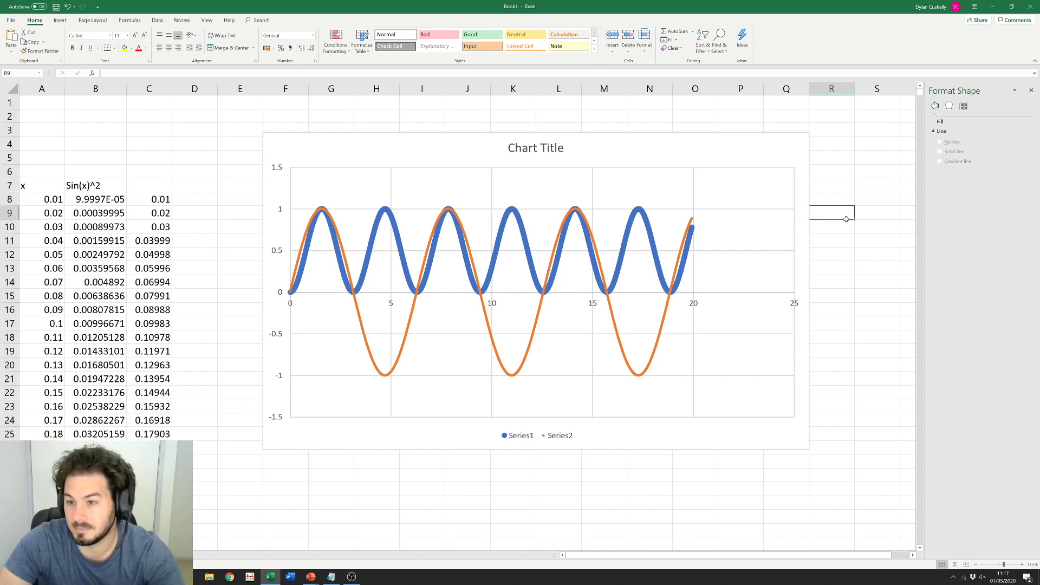
{"action": "left_click", "coordinate": [659, 344]}
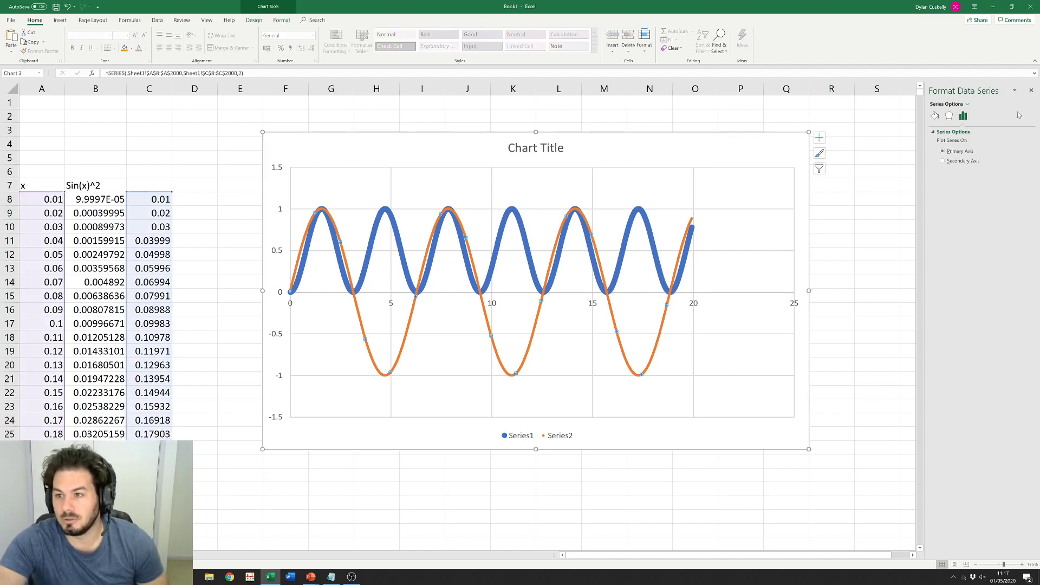
{"action": "left_click", "coordinate": [1030, 91]}
{"action": "left_click", "coordinate": [904, 299]}
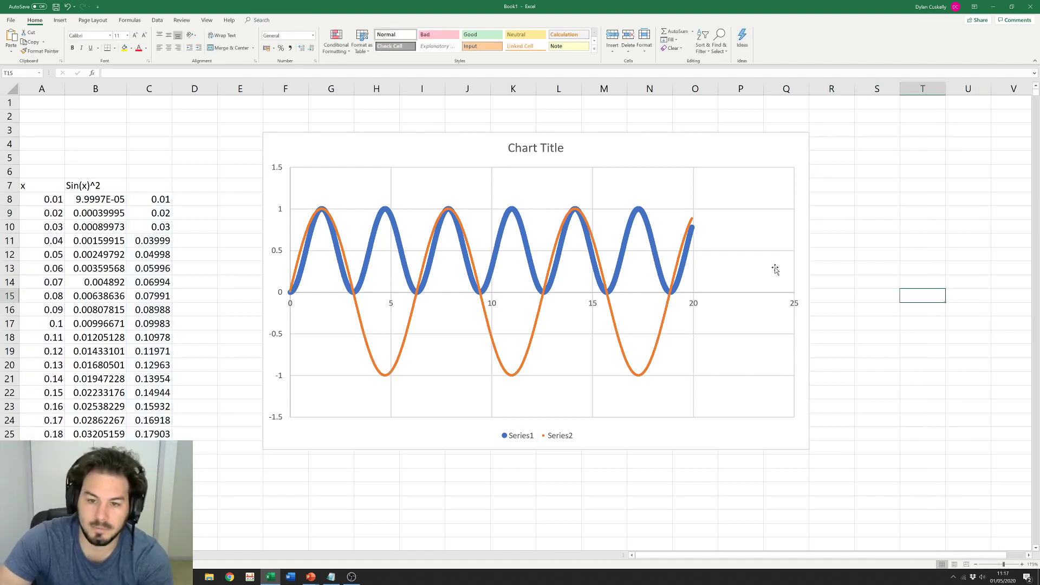
{"action": "left_click", "coordinate": [621, 242]}
Step: Add a Series1 trendline showing its equation and R², with the label moved near x = 20
{"action": "right_click", "coordinate": [625, 244]}
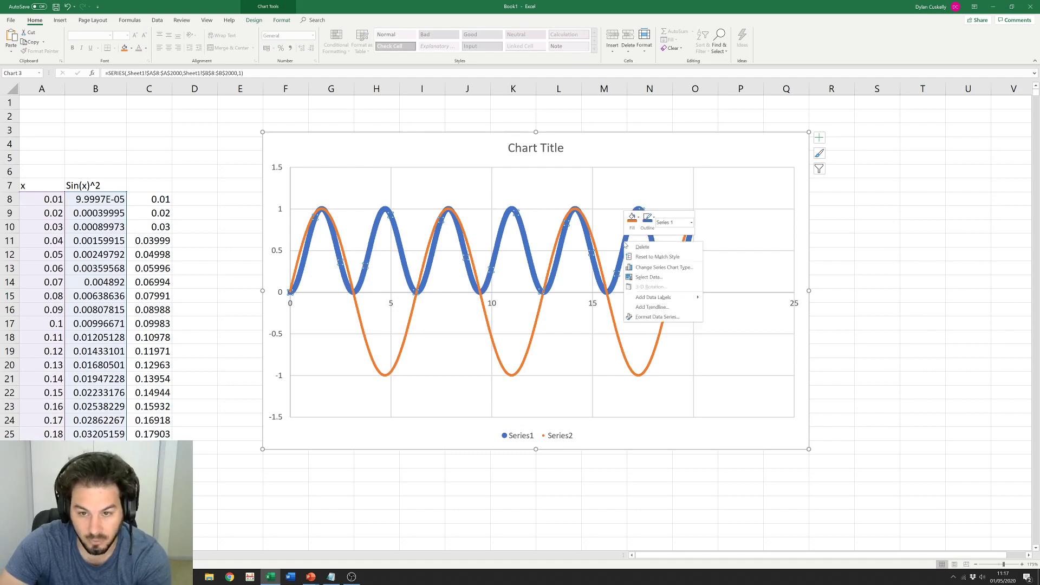
{"action": "left_click", "coordinate": [652, 308]}
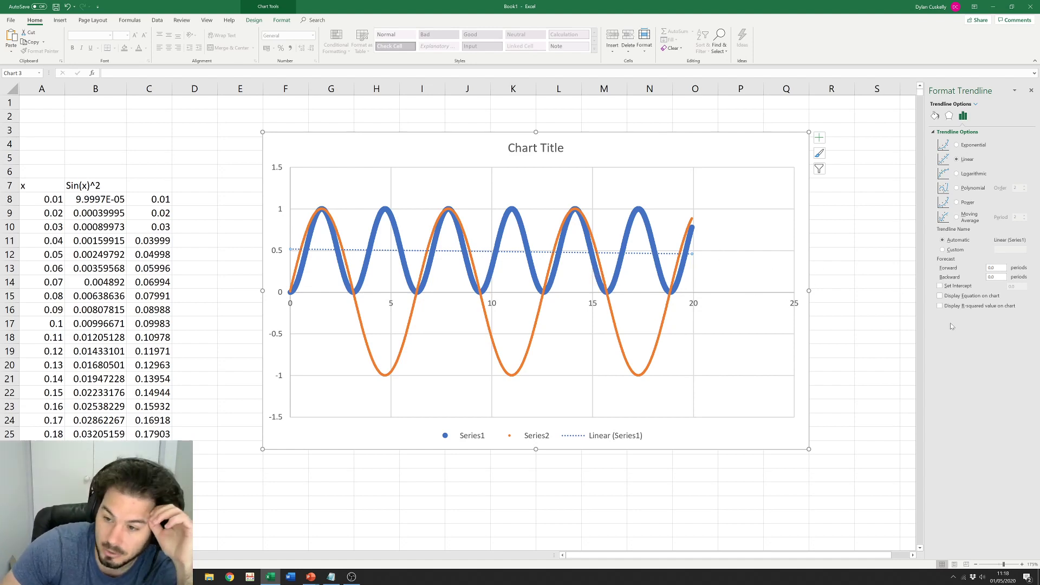
{"action": "left_click", "coordinate": [940, 295]}
{"action": "left_click", "coordinate": [940, 306]}
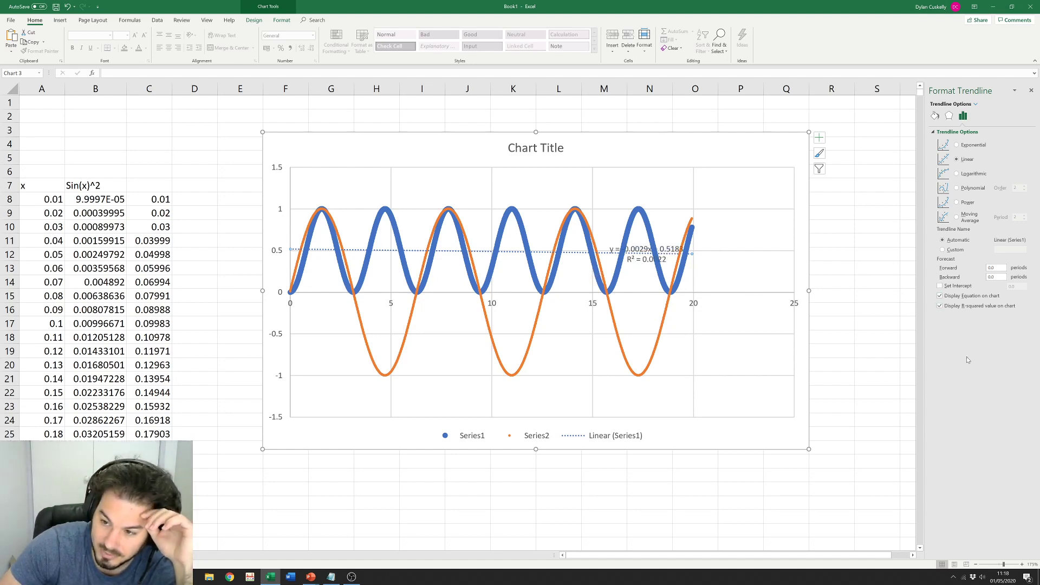
{"action": "left_click_drag", "start_coordinate": [681, 265], "coordinate": [774, 277]}
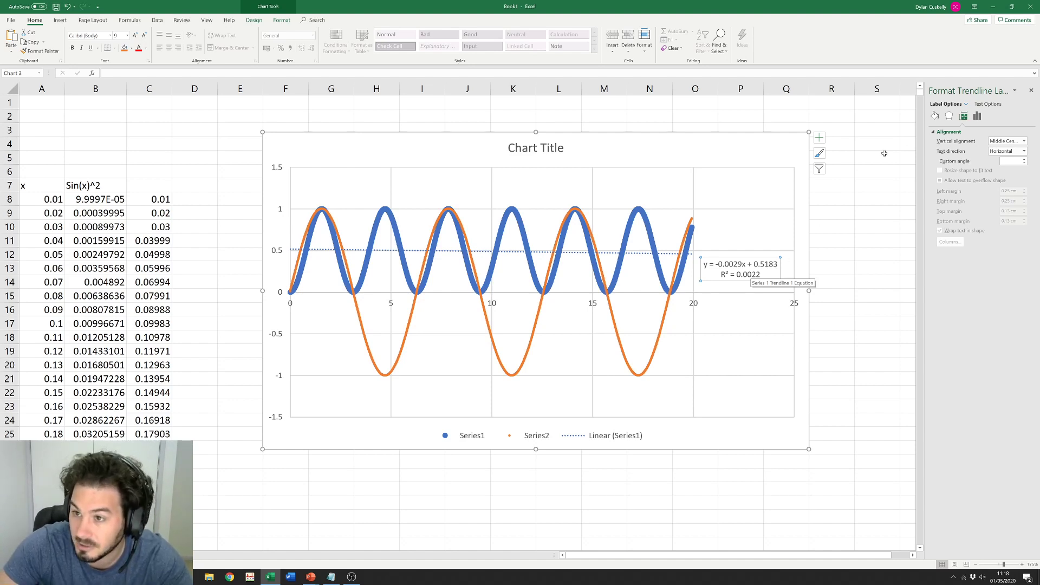
{"action": "left_click", "coordinate": [871, 226]}
Step: Change the trendline to a polynomial fit of order 6
{"action": "left_click", "coordinate": [644, 225]}
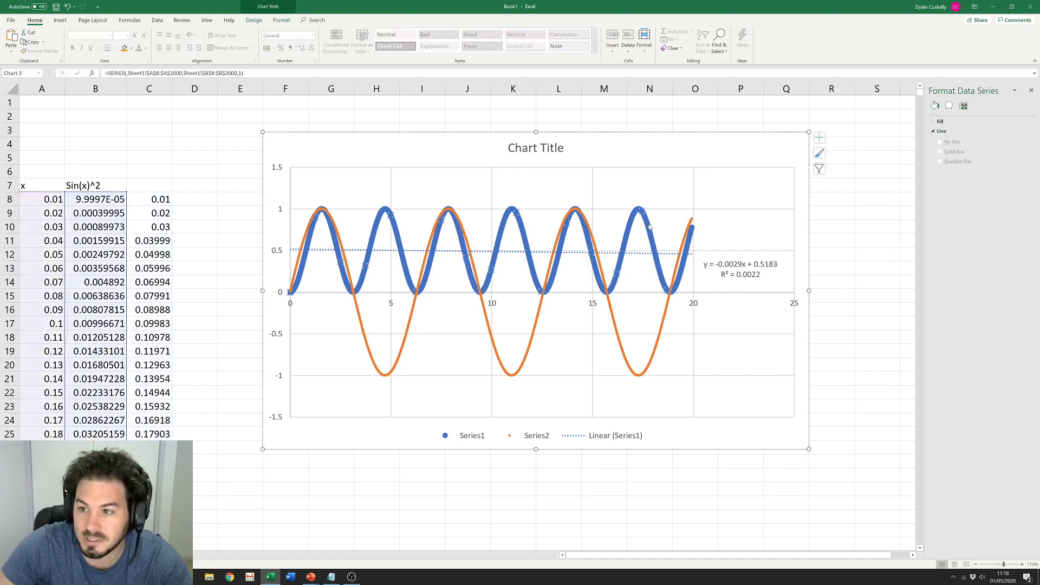
{"action": "left_click", "coordinate": [641, 253]}
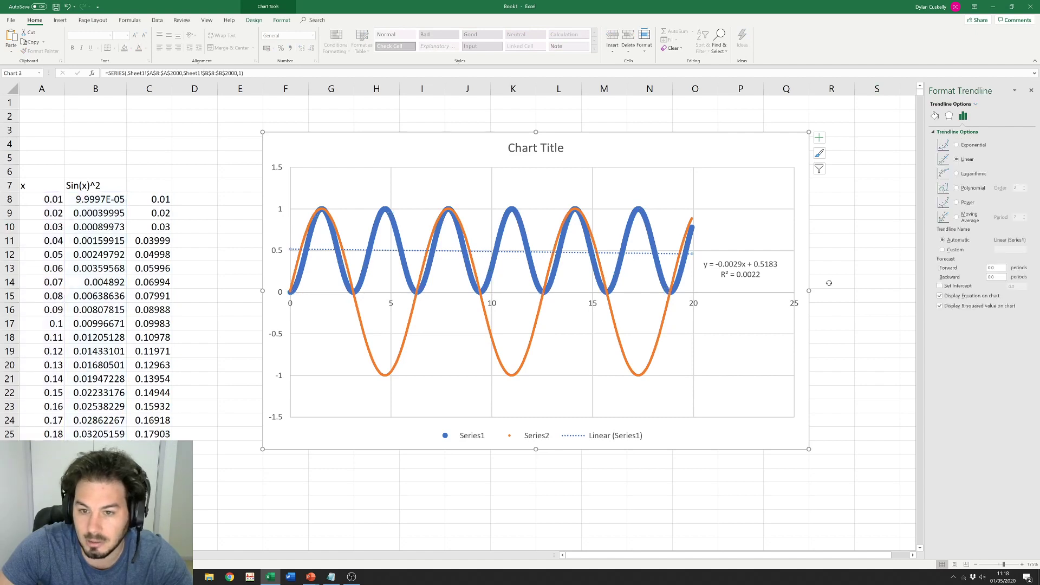
{"action": "left_click", "coordinate": [956, 188]}
{"action": "left_click", "coordinate": [1023, 187]}
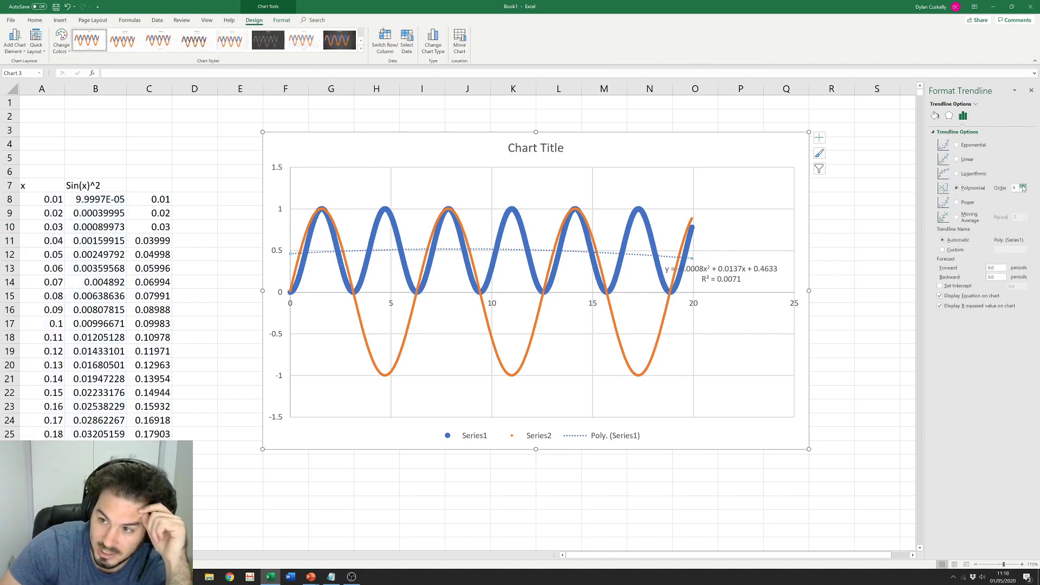
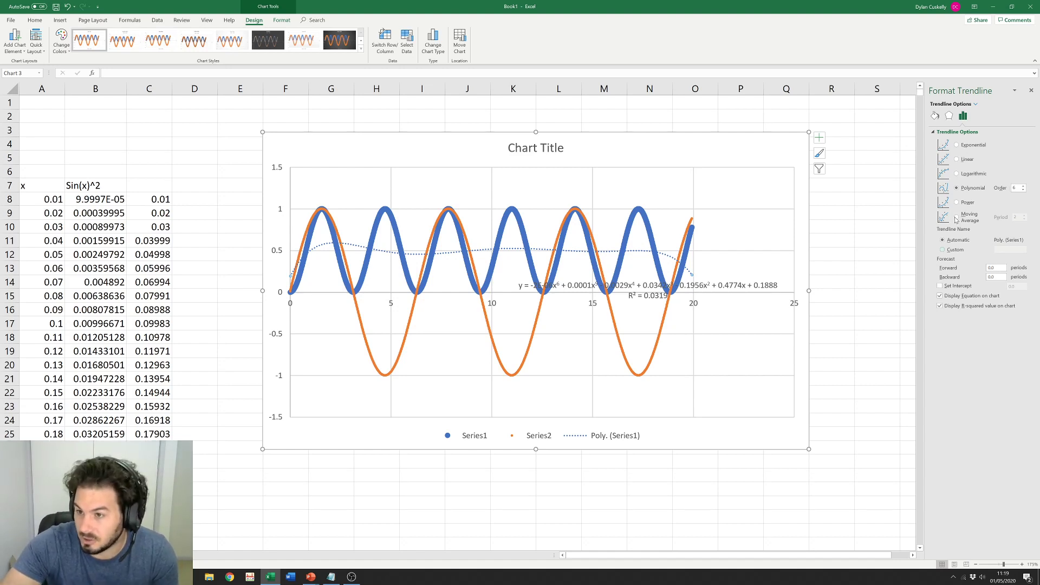
Step: Close the Format Trendline pane and drag the equation/R² label up beside the curves
{"action": "left_click", "coordinate": [1033, 90]}
{"action": "left_click", "coordinate": [892, 305]}
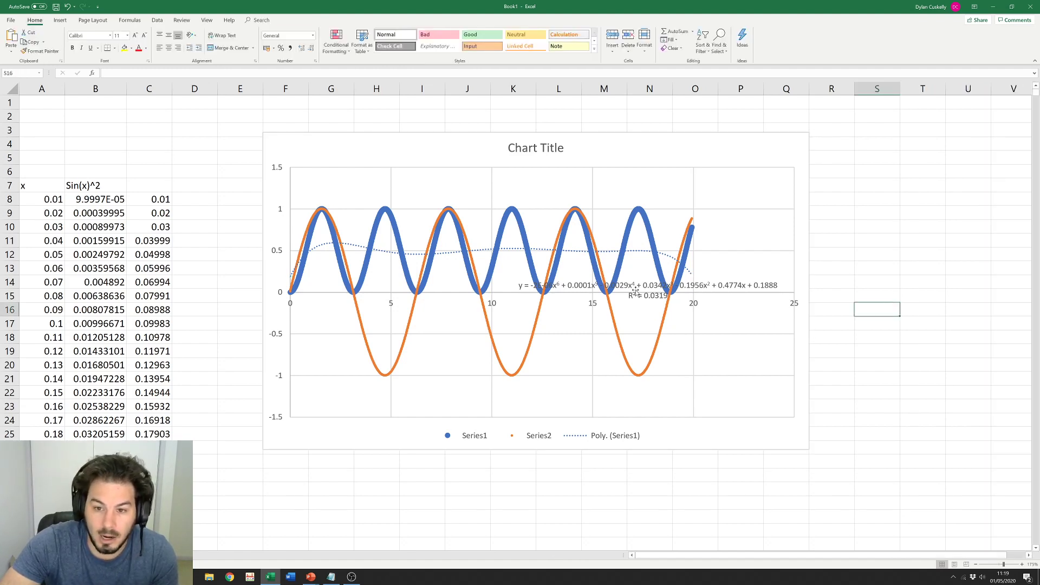
{"action": "left_click_drag", "start_coordinate": [636, 292], "coordinate": [665, 247]}
{"action": "left_click", "coordinate": [891, 243]}
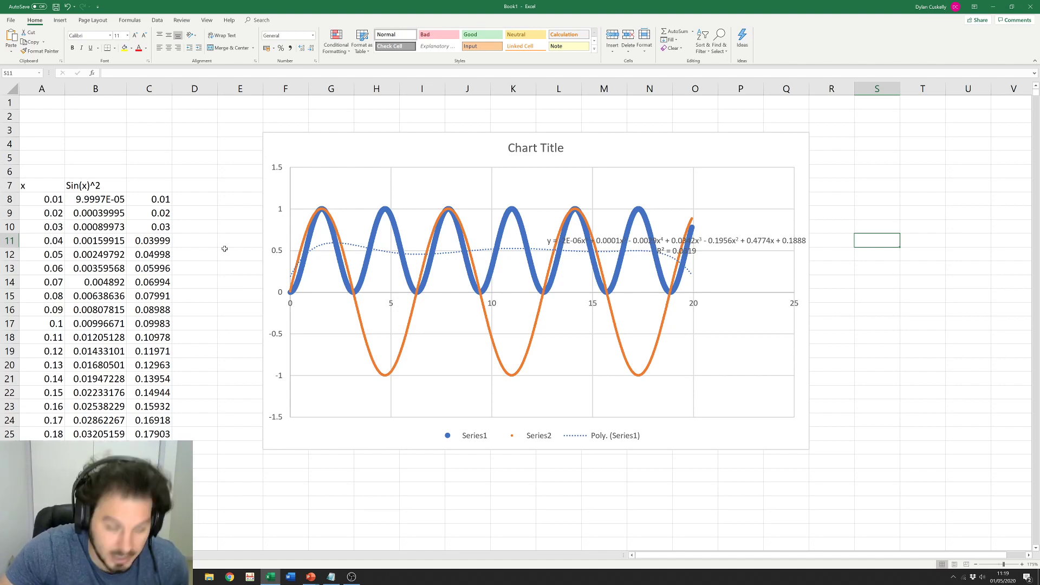
Step: Check the C8 formula and drag the chart further right on the sheet
{"action": "left_click", "coordinate": [144, 205]}
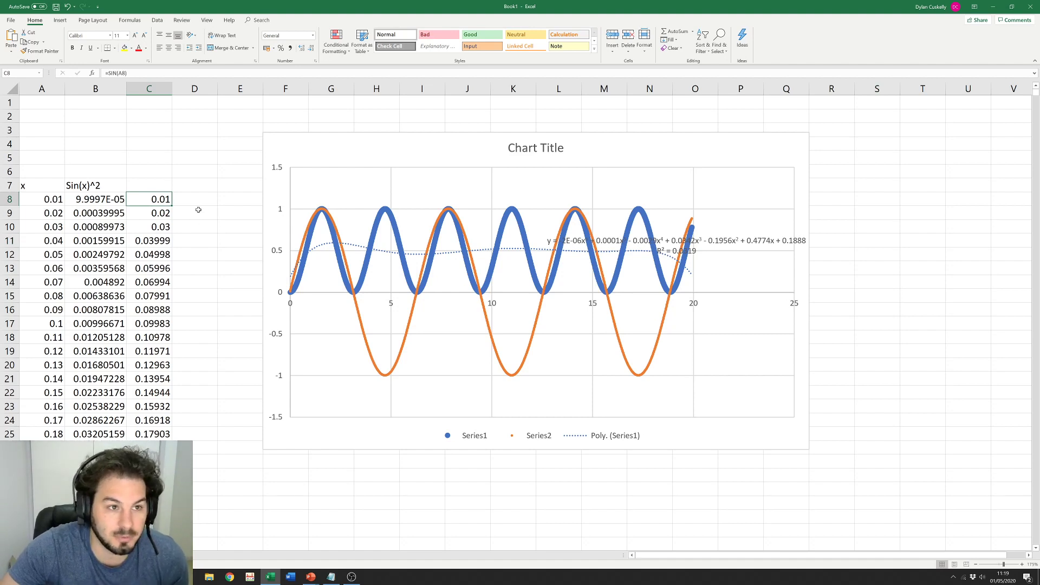
{"action": "left_click", "coordinate": [198, 212]}
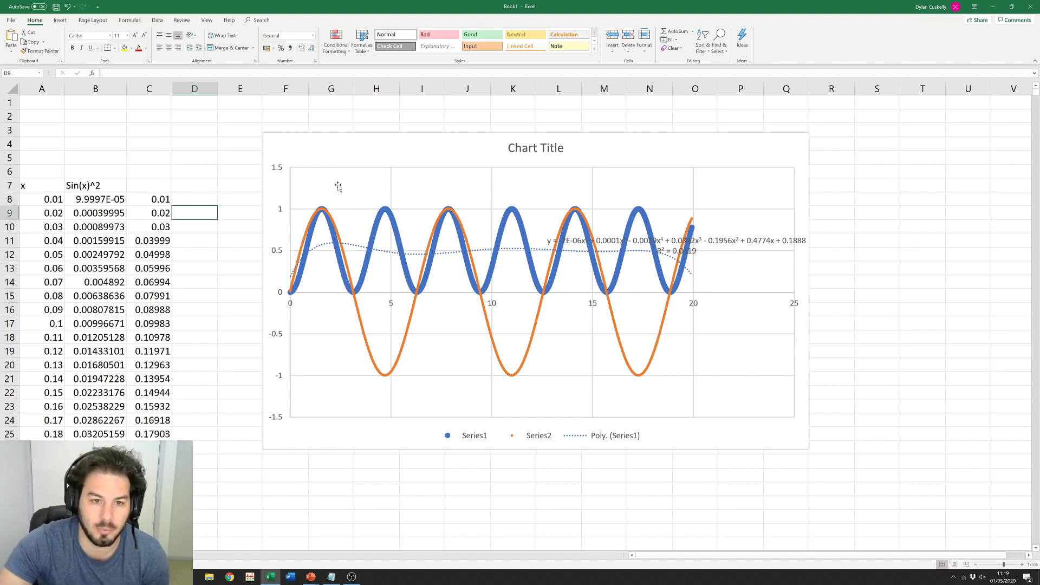
{"action": "left_click_drag", "start_coordinate": [368, 145], "coordinate": [568, 148]}
{"action": "left_click", "coordinate": [241, 203]}
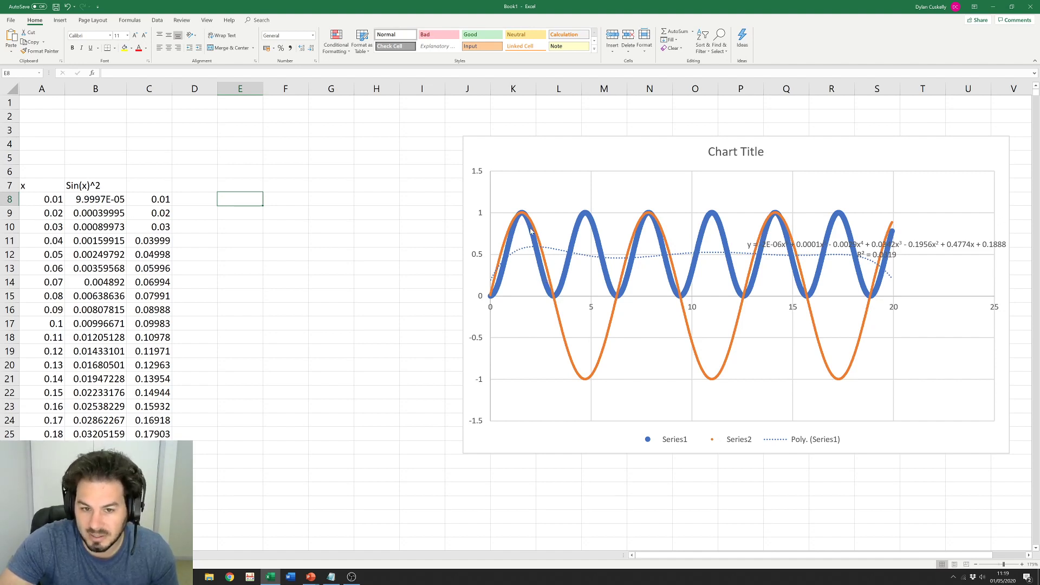
{"action": "left_click", "coordinate": [146, 198]}
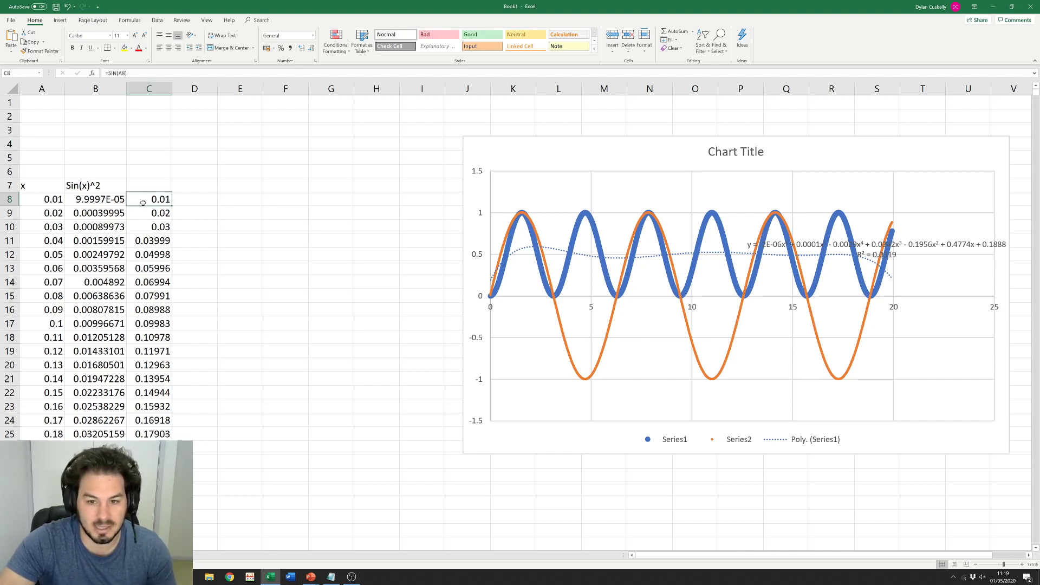
Step: Append -0.5 to B8's sin(x)^2 formula, fill it down column B, and type Offset in D5
{"action": "left_click", "coordinate": [100, 200]}
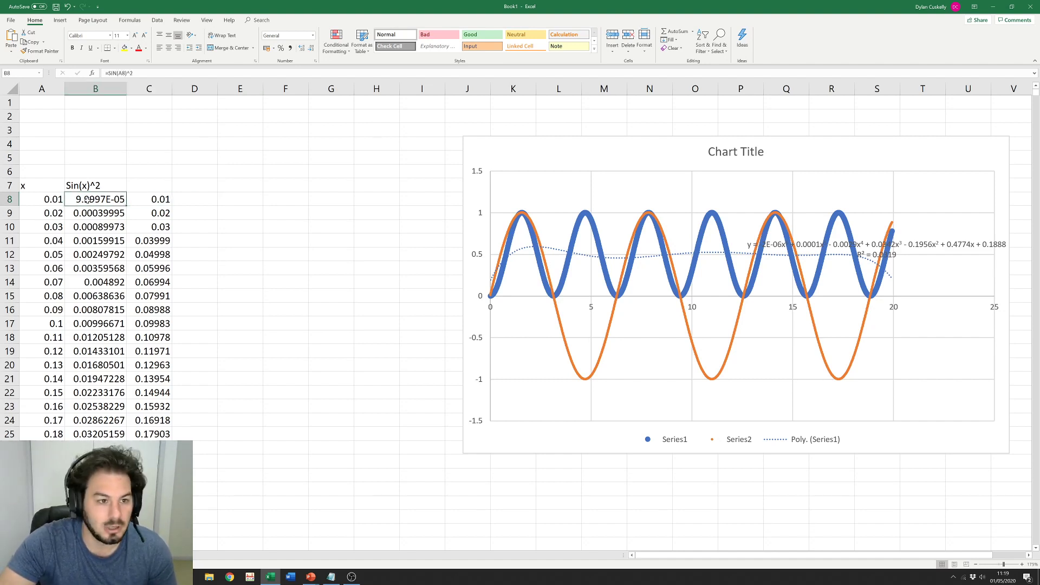
{"action": "key", "text": "F2"}
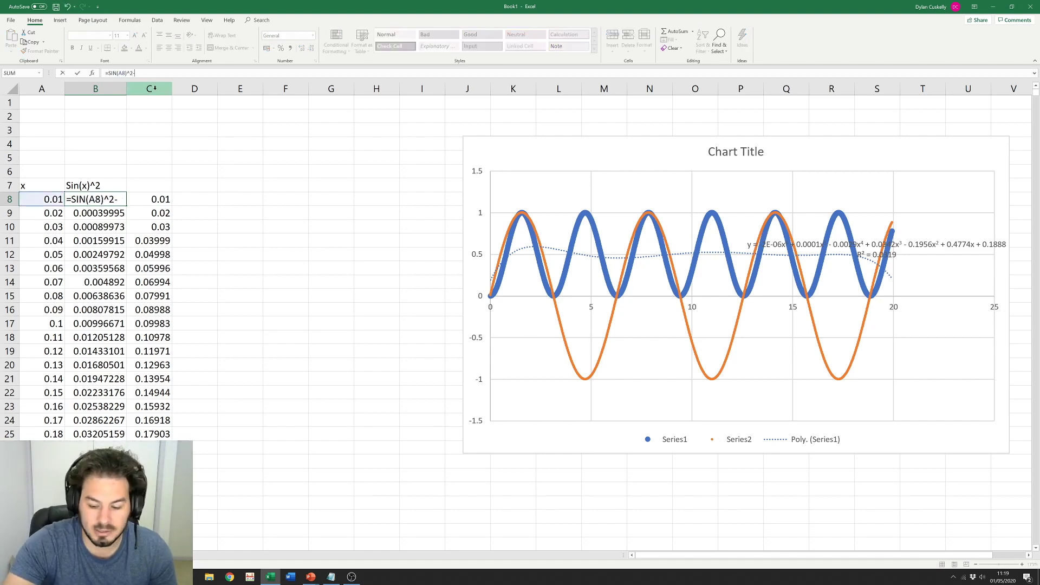
{"action": "type", "text": "-0.5"}
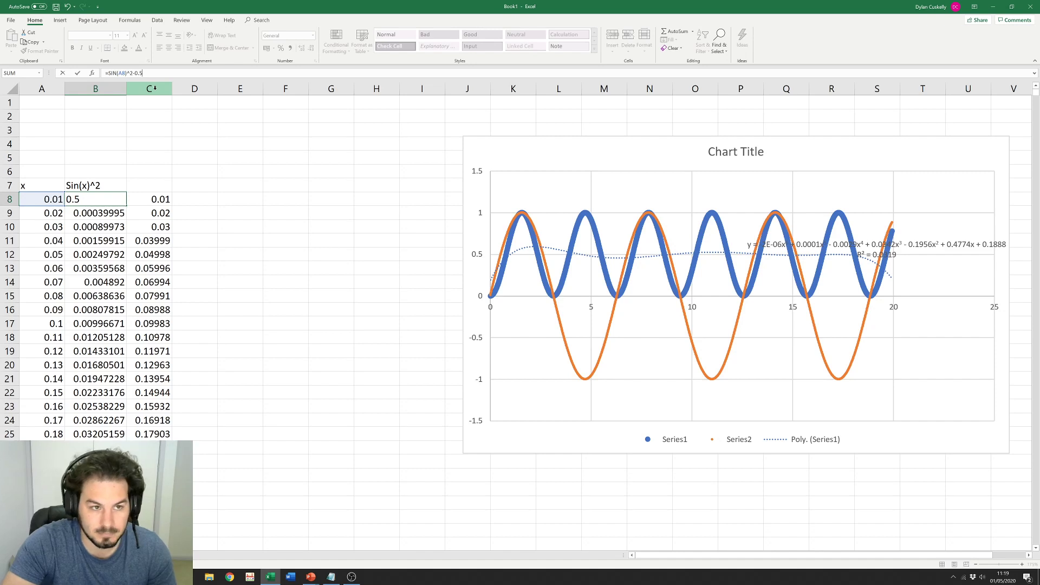
{"action": "key", "text": "Return"}
{"action": "double_click", "coordinate": [87, 199]}
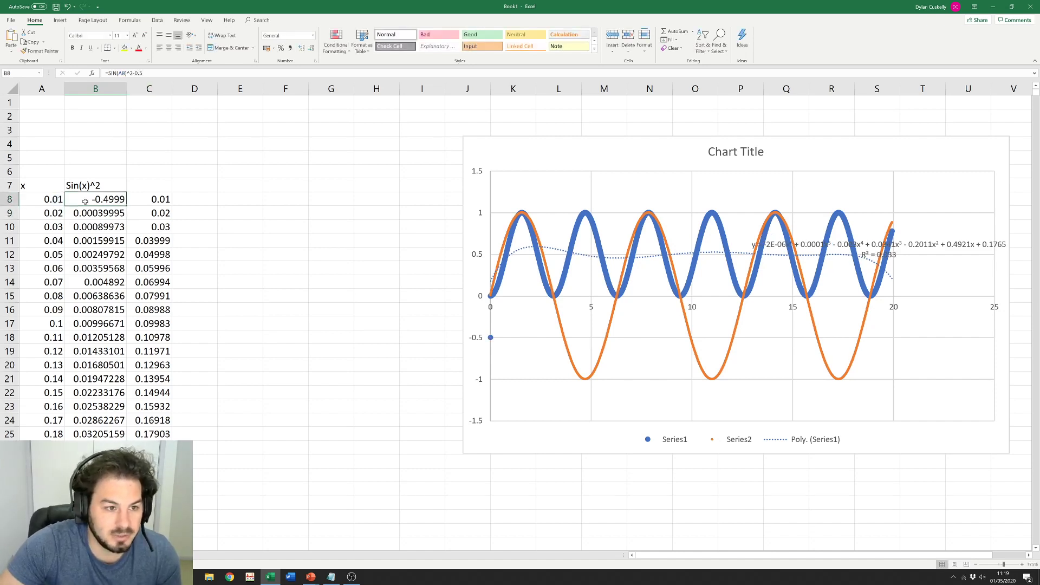
{"action": "key", "text": "Escape"}
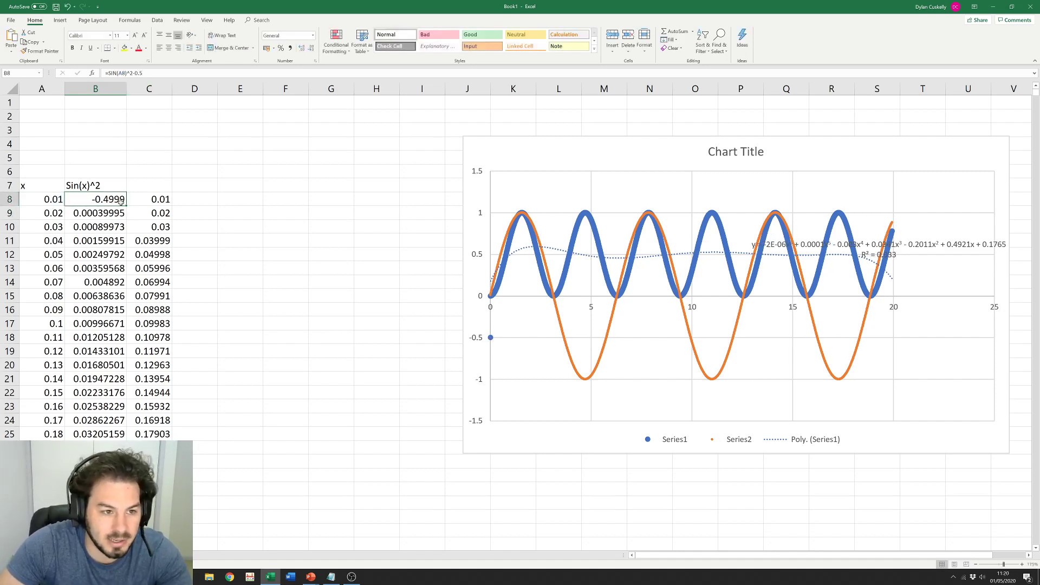
{"action": "double_click", "coordinate": [126, 206]}
{"action": "left_click", "coordinate": [226, 208]}
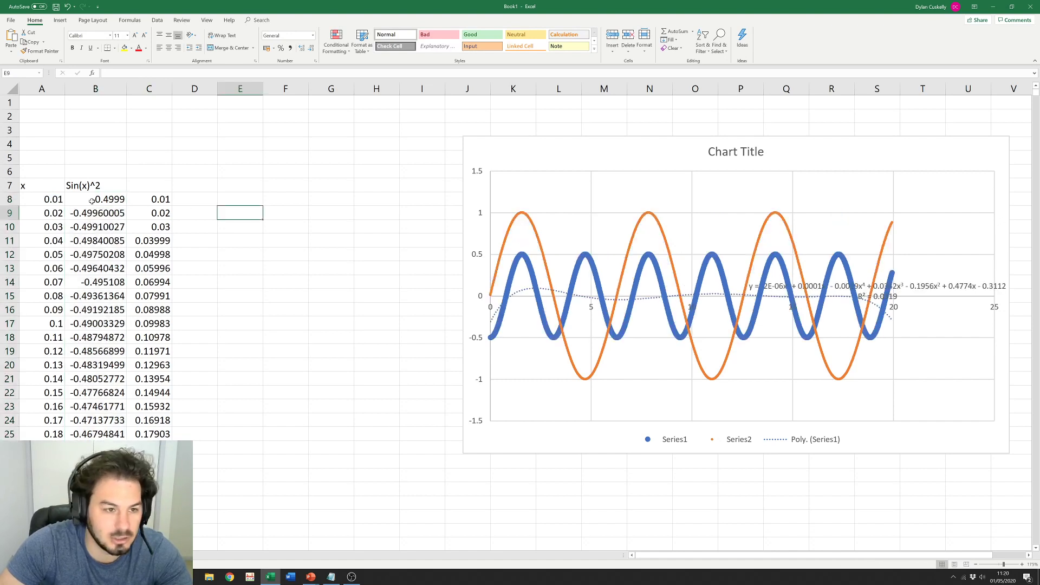
{"action": "left_click", "coordinate": [92, 200]}
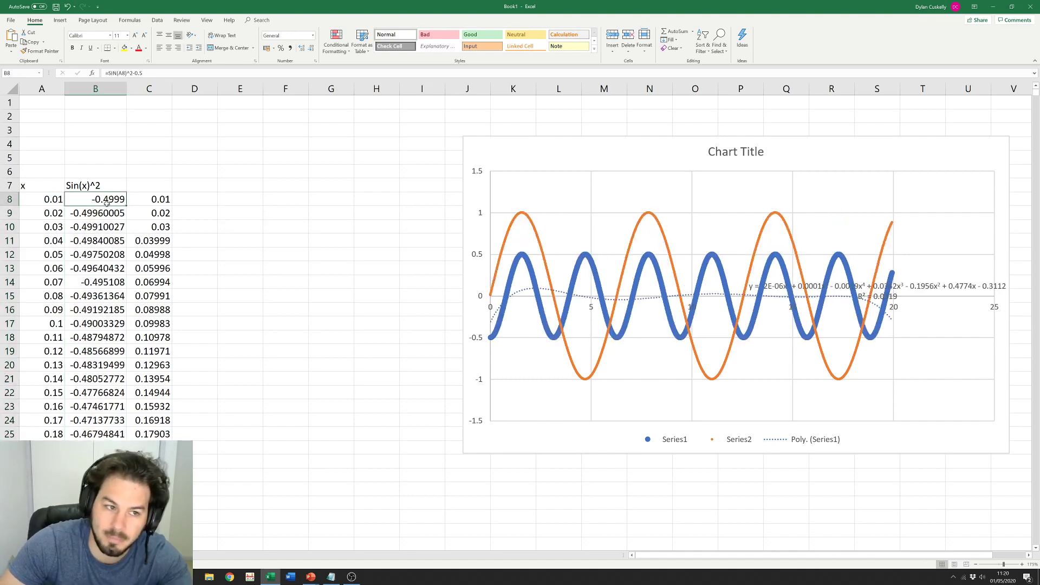
{"action": "left_click", "coordinate": [187, 159]}
{"action": "type", "text": "Offset"}
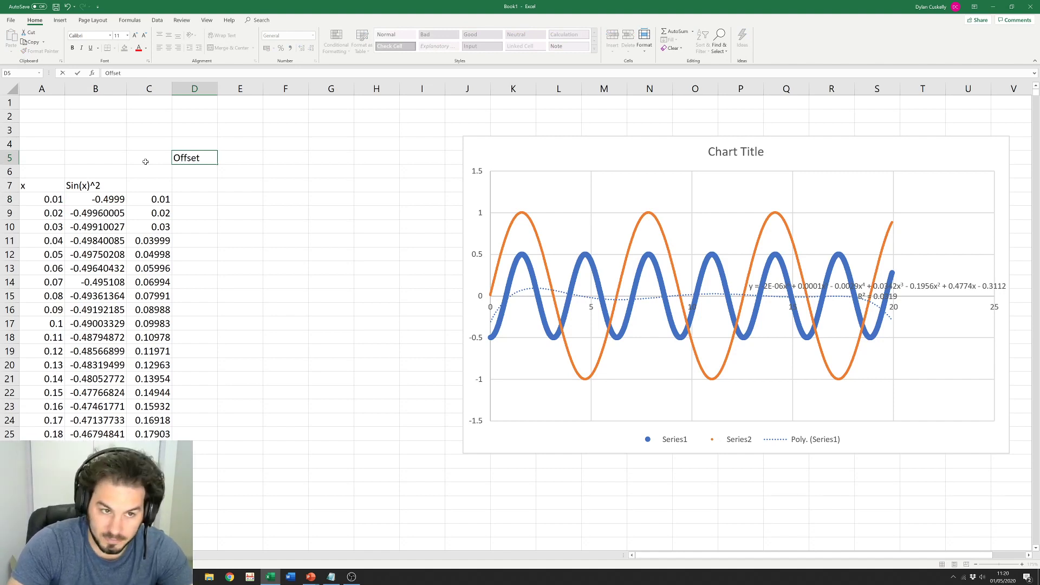
Step: Enter the offset value 0.5 in E5 next to the Offset label
{"action": "key", "text": "Tab"}
{"action": "type", "text": "0.5"}
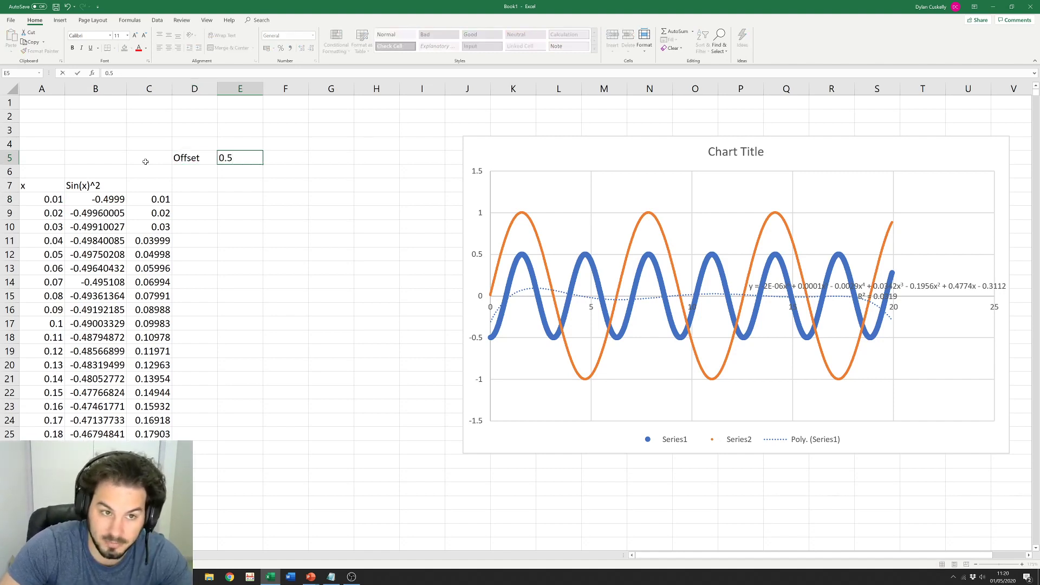
{"action": "key", "text": "Return"}
Step: Change B8's formula to =SIN(A8)^2-E5 instead of subtracting a fixed 0.5
{"action": "left_click", "coordinate": [110, 206]}
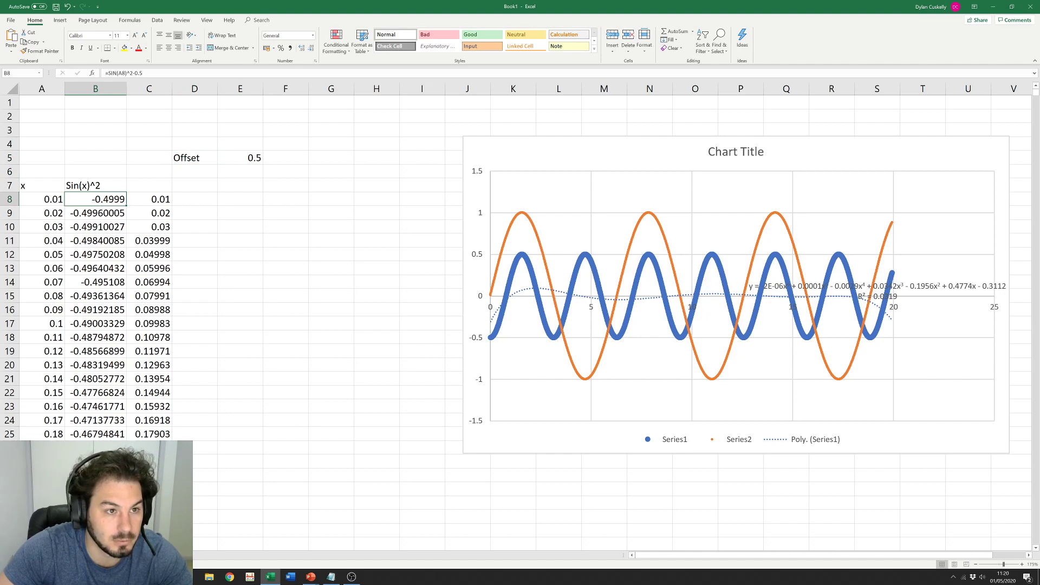
{"action": "key", "text": "F2"}
{"action": "key", "text": "BackSpace"}
{"action": "key", "text": "BackSpace"}
{"action": "key", "text": "BackSpace"}
{"action": "left_click", "coordinate": [255, 157]}
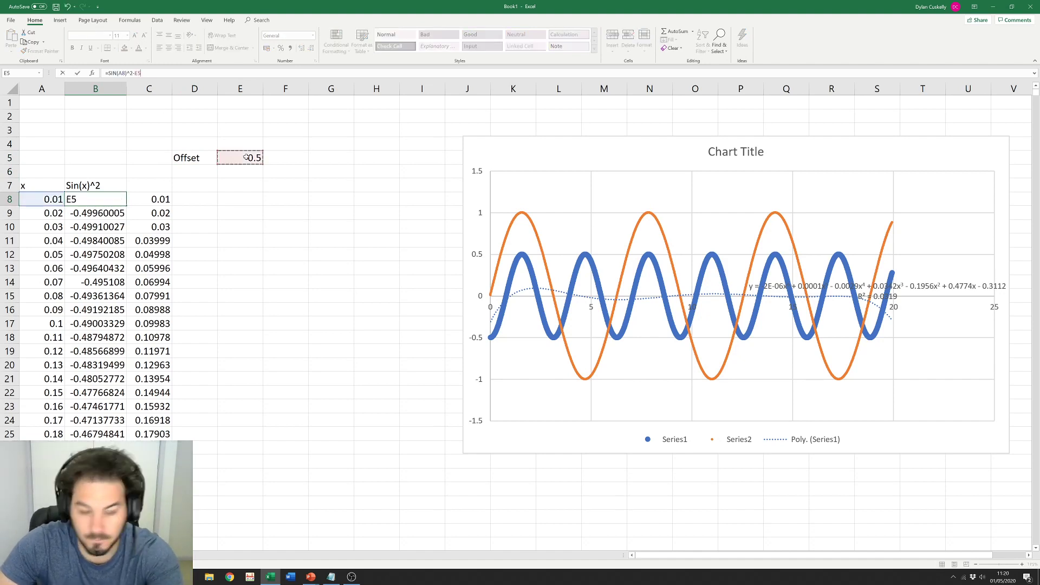
{"action": "key", "text": "Return"}
{"action": "left_click", "coordinate": [284, 223]}
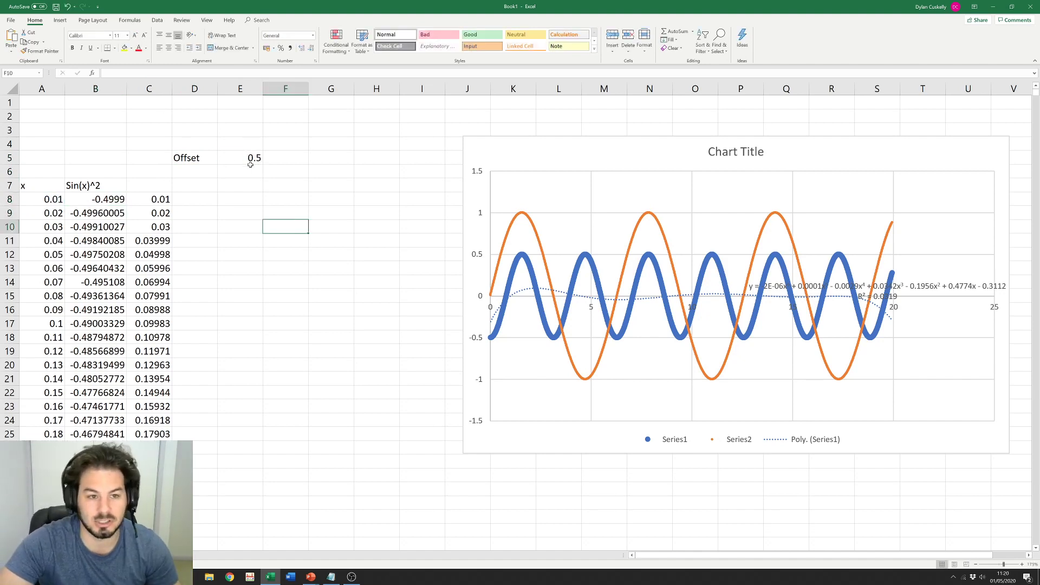
{"action": "left_click", "coordinate": [98, 198]}
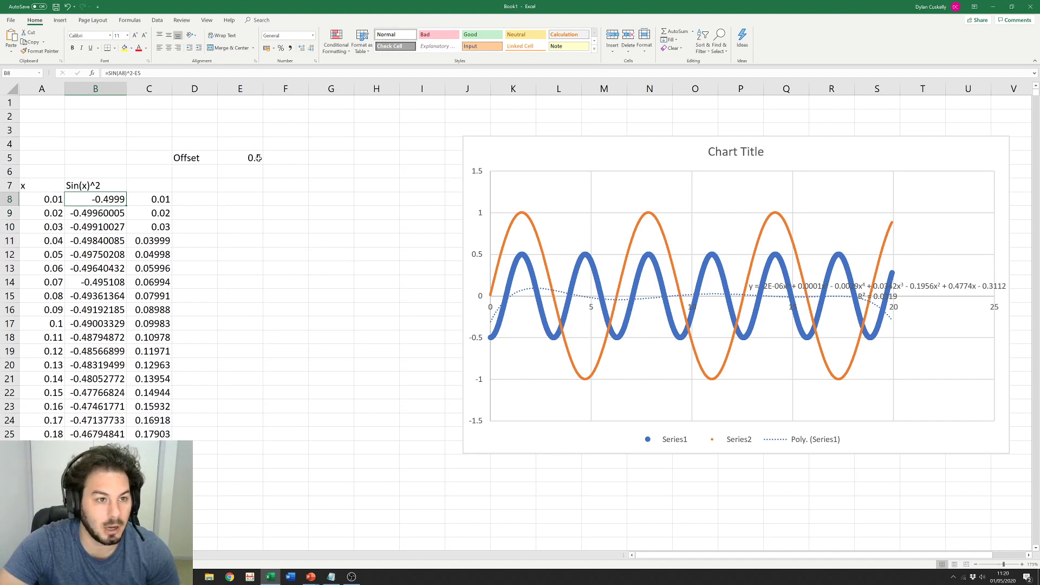
{"action": "left_click", "coordinate": [250, 157]}
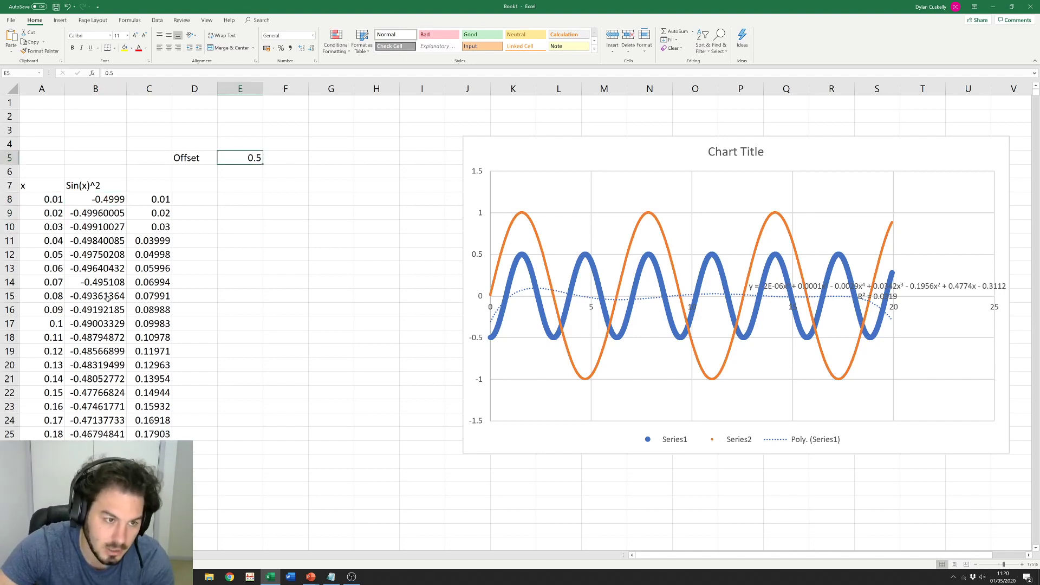
Step: Fill B8's formula down column B and inspect the copies in B9 through B13
{"action": "left_click", "coordinate": [110, 199]}
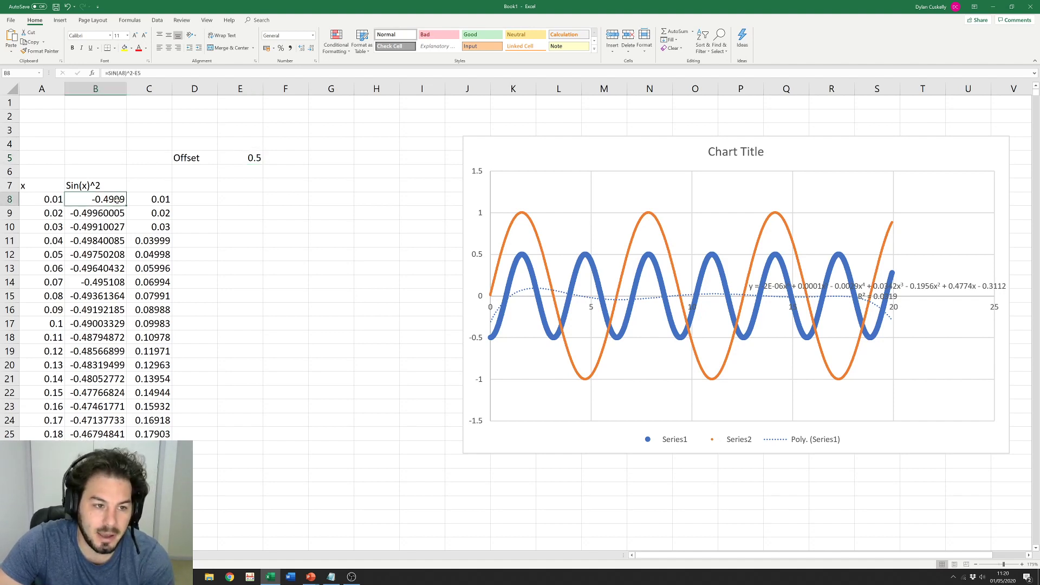
{"action": "double_click", "coordinate": [127, 206]}
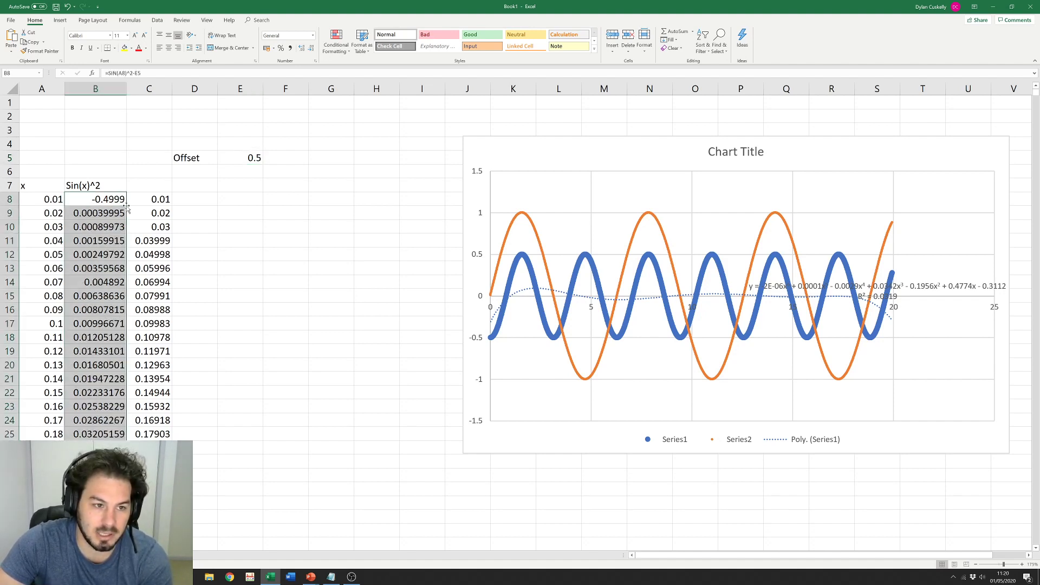
{"action": "double_click", "coordinate": [96, 213]}
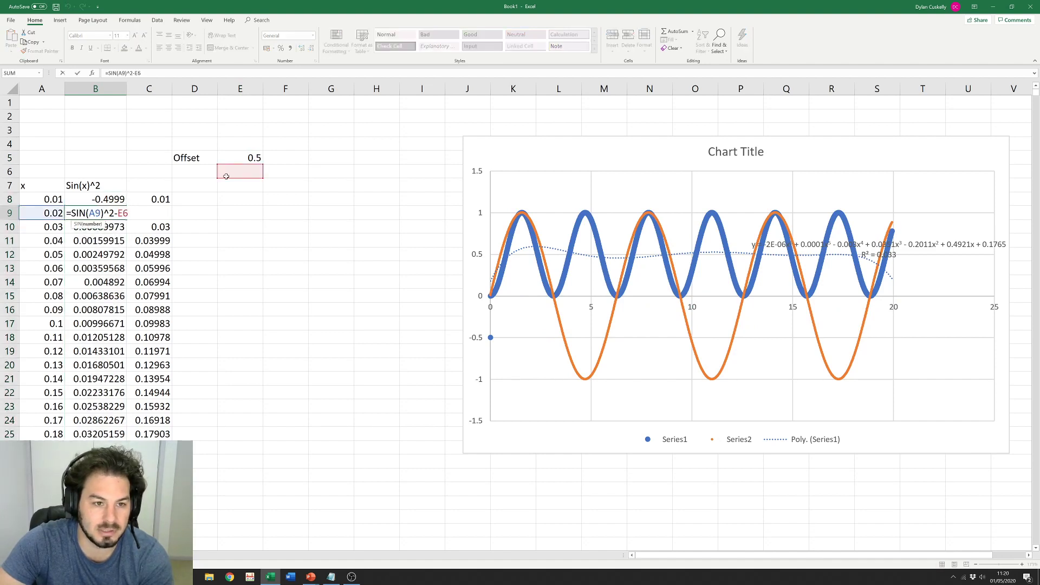
{"action": "key", "text": "Return"}
{"action": "key", "text": "F2"}
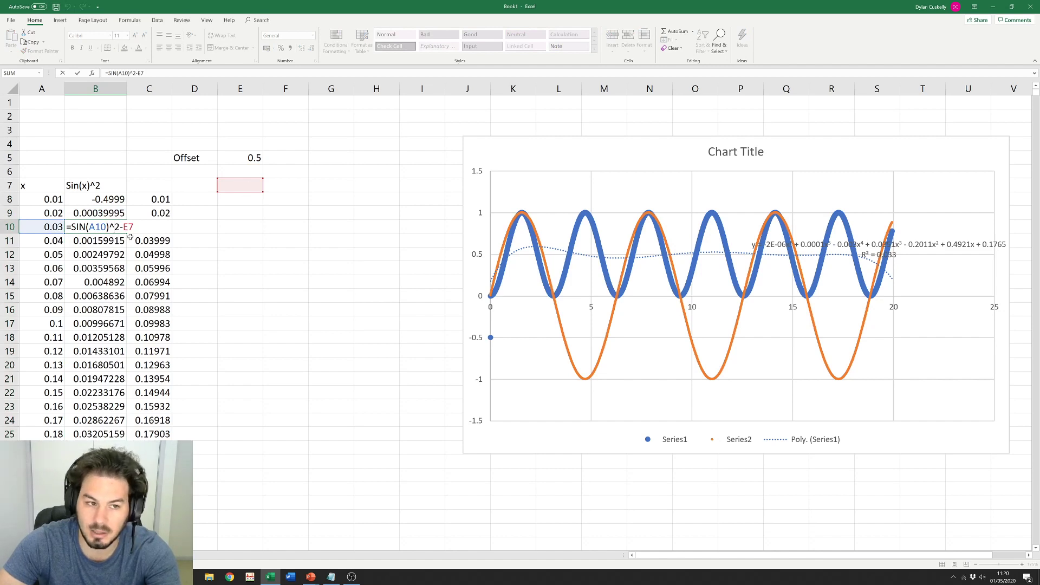
{"action": "key", "text": "Return"}
{"action": "key", "text": "F2"}
{"action": "key", "text": "Return"}
{"action": "key", "text": "F2"}
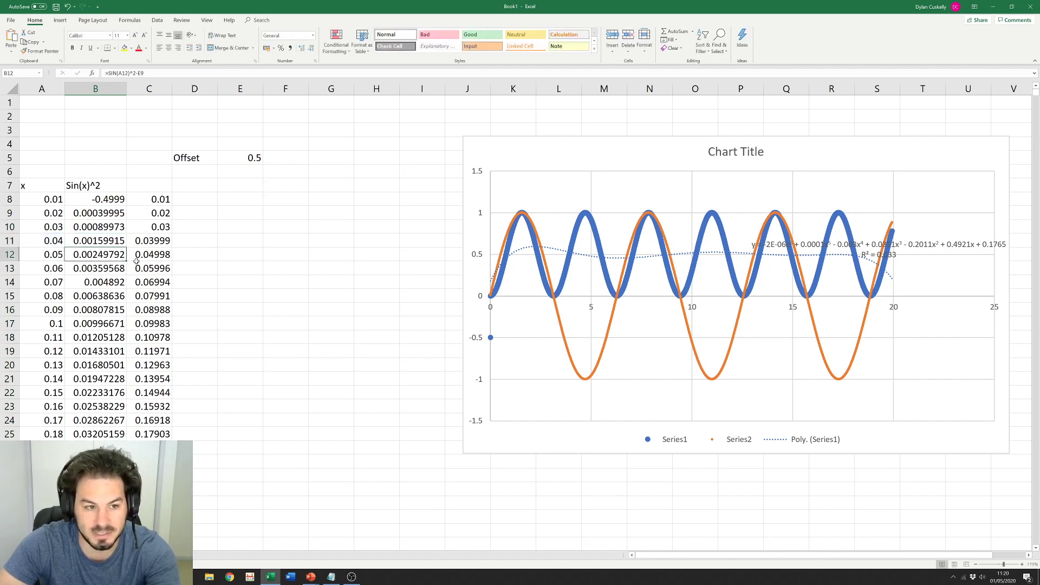
{"action": "key", "text": "Return"}
{"action": "key", "text": "F2"}
{"action": "key", "text": "Return"}
Step: Select E5, then mark the empty E8:E26 cells the copied formulas reference
{"action": "left_click", "coordinate": [239, 227]}
{"action": "left_click", "coordinate": [236, 160]}
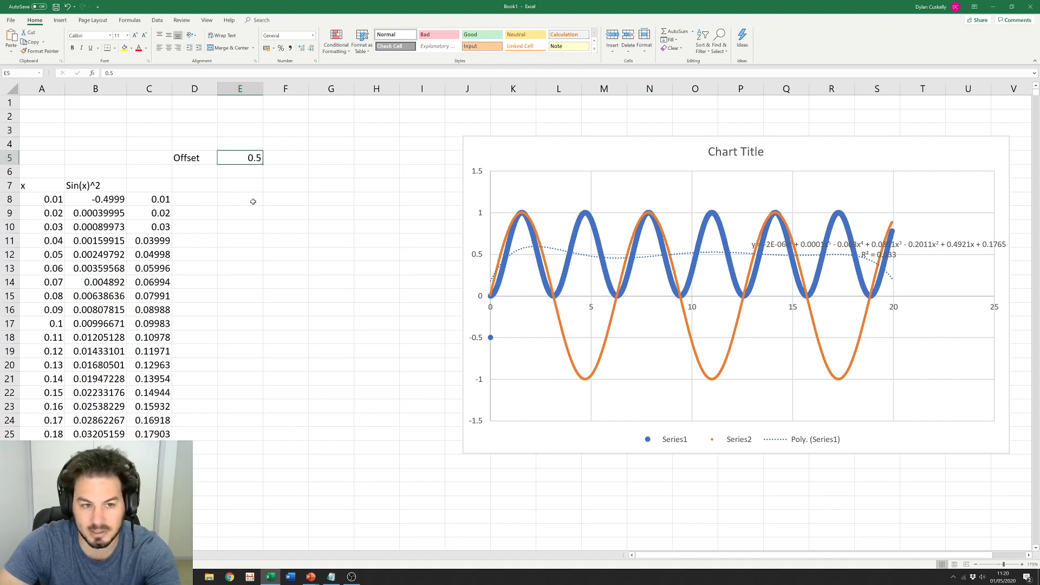
{"action": "left_click_drag", "start_coordinate": [239, 199], "coordinate": [246, 460]}
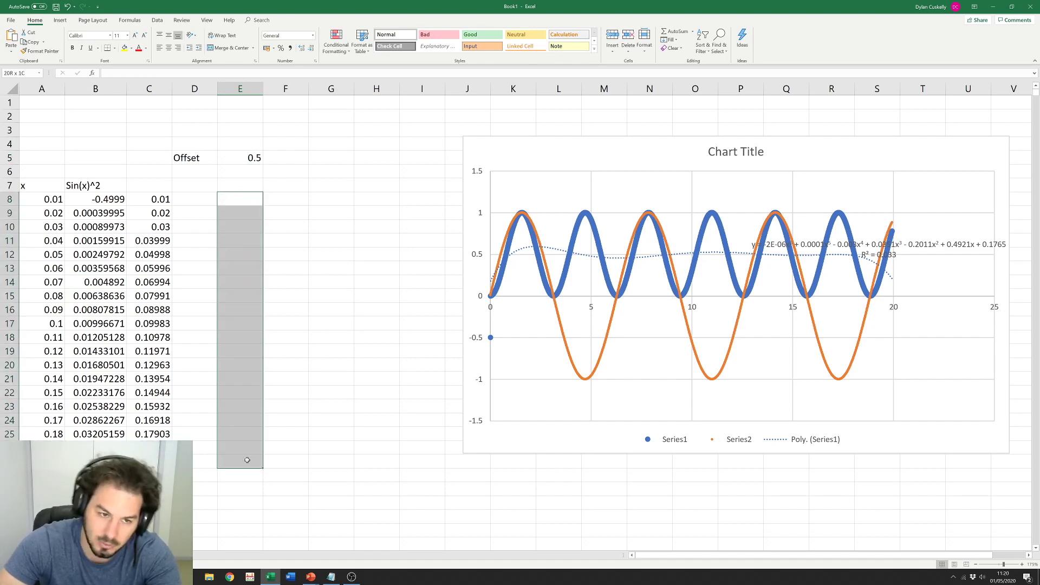
Step: Lock the row in B8's reference to E$5 and fill the formula down column B
{"action": "left_click", "coordinate": [320, 239]}
{"action": "double_click", "coordinate": [108, 199]}
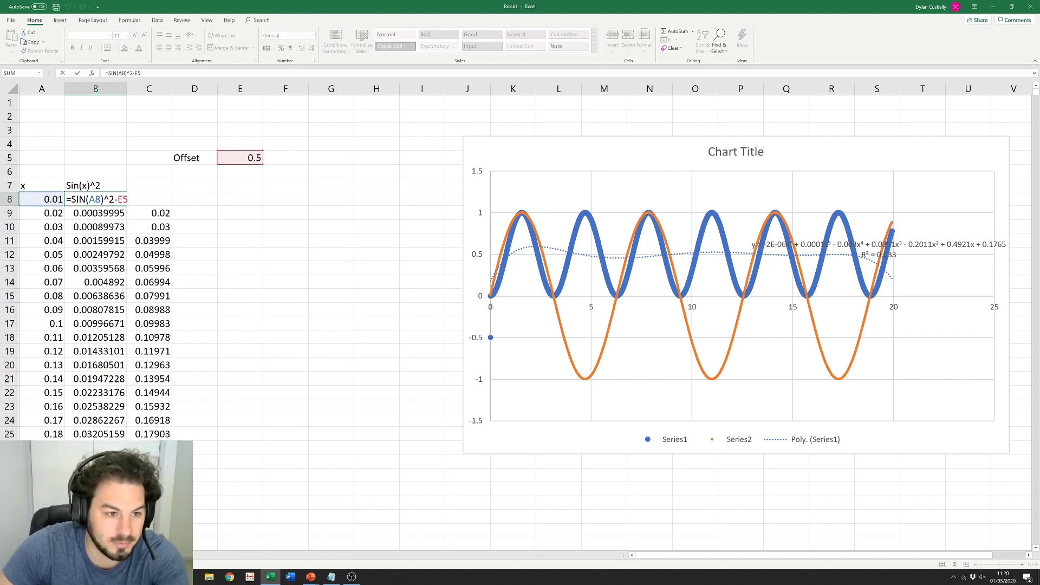
{"action": "key", "text": "F4"}
{"action": "key", "text": "F4"}
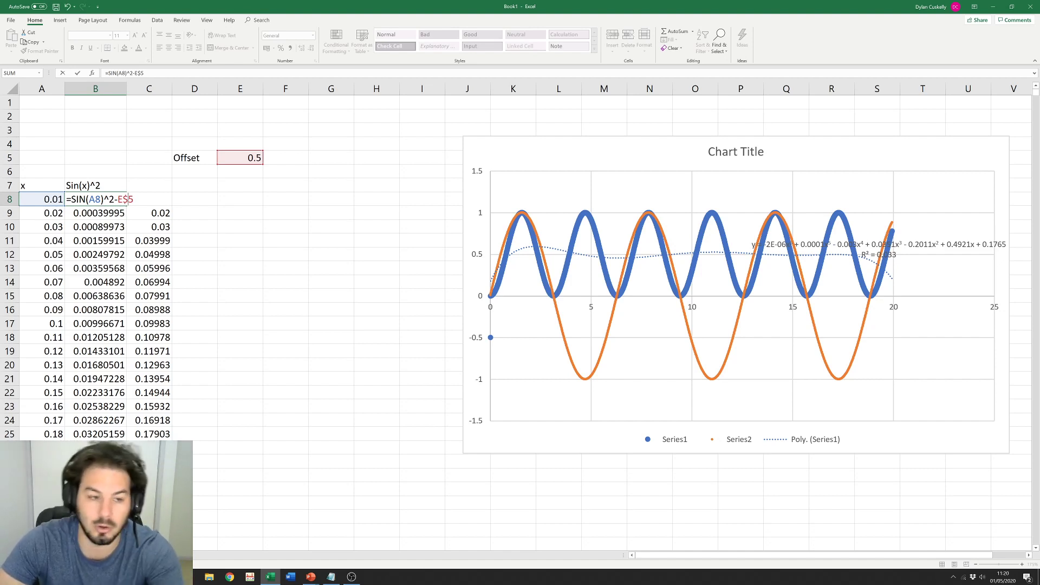
{"action": "key", "text": "ctrl+Return"}
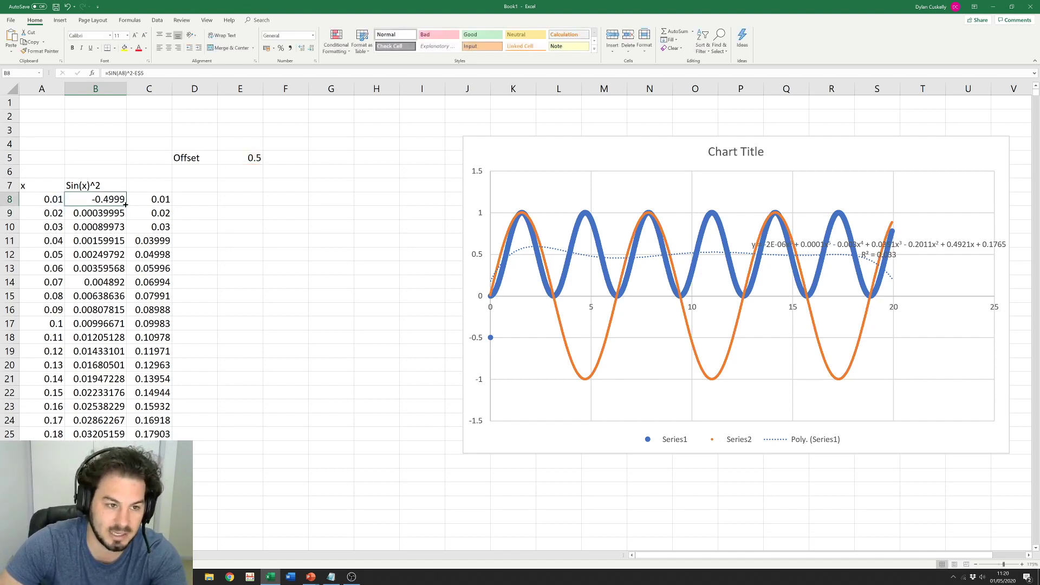
{"action": "double_click", "coordinate": [126, 206]}
Step: Inspect the copied formulas in B9–B11 and B14, checking their A14 and E$5 references
{"action": "left_click", "coordinate": [95, 212]}
{"action": "key", "text": "F2"}
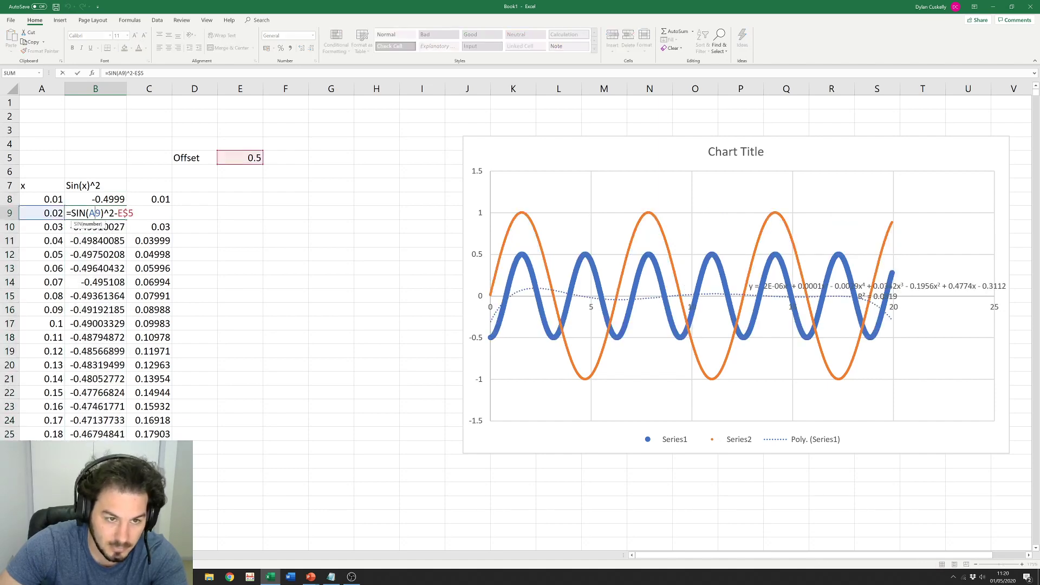
{"action": "key", "text": "Return"}
{"action": "key", "text": "F2"}
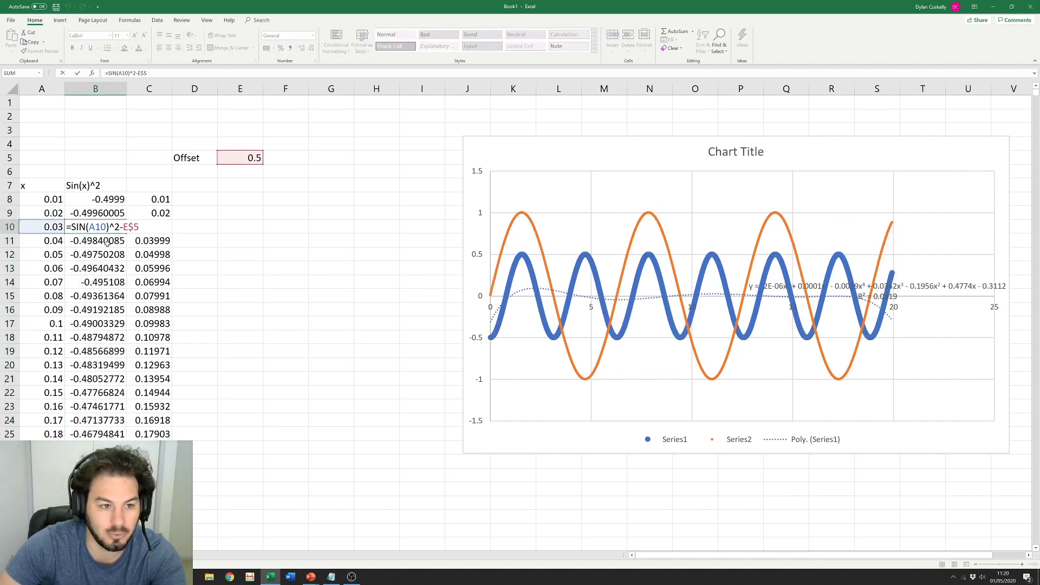
{"action": "key", "text": "Return"}
{"action": "key", "text": "F2"}
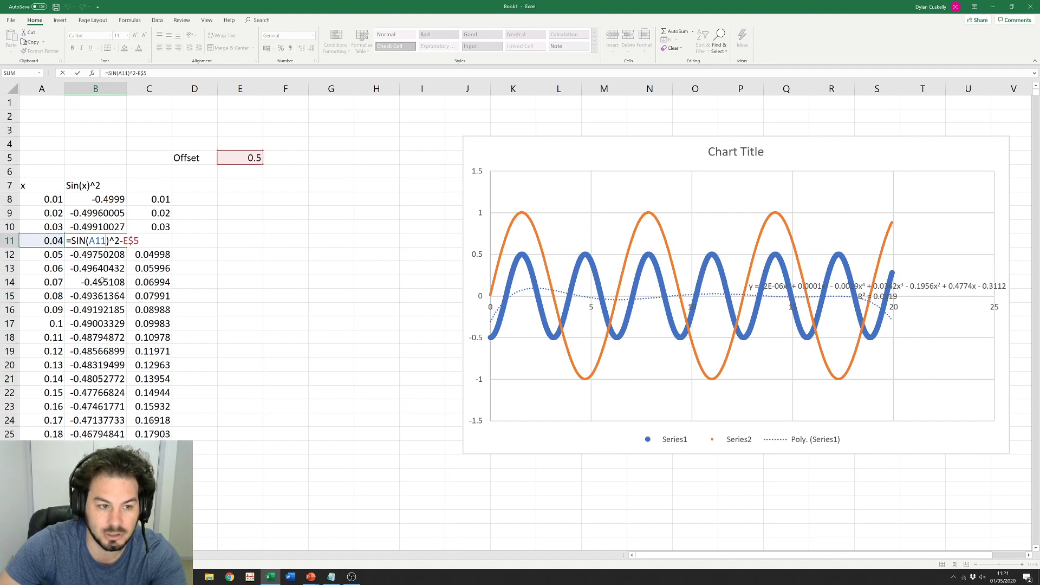
{"action": "double_click", "coordinate": [102, 281]}
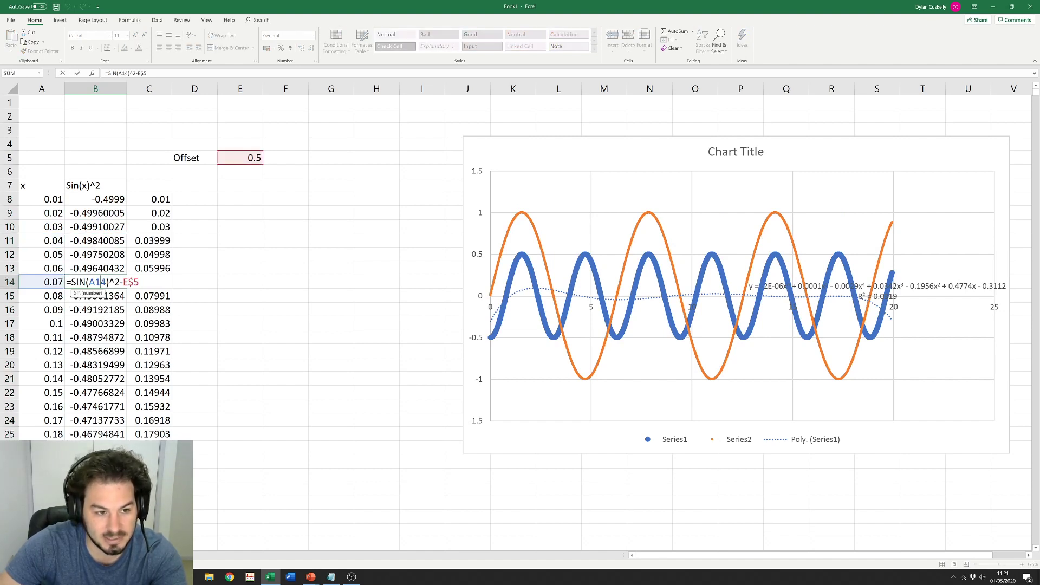
{"action": "left_click_drag", "start_coordinate": [108, 283], "coordinate": [89, 283]}
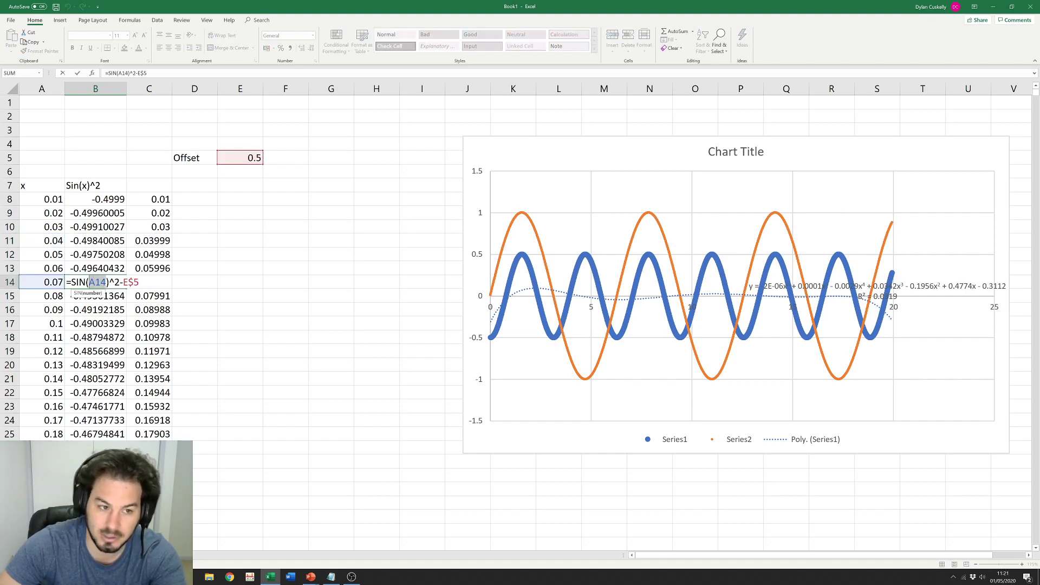
{"action": "double_click", "coordinate": [131, 282]}
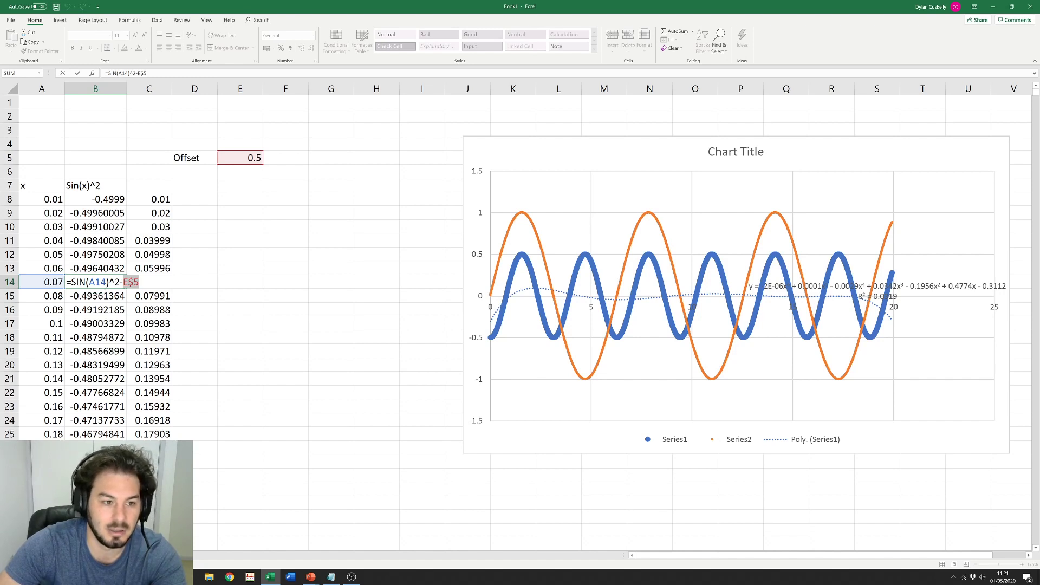
{"action": "key", "text": "Return"}
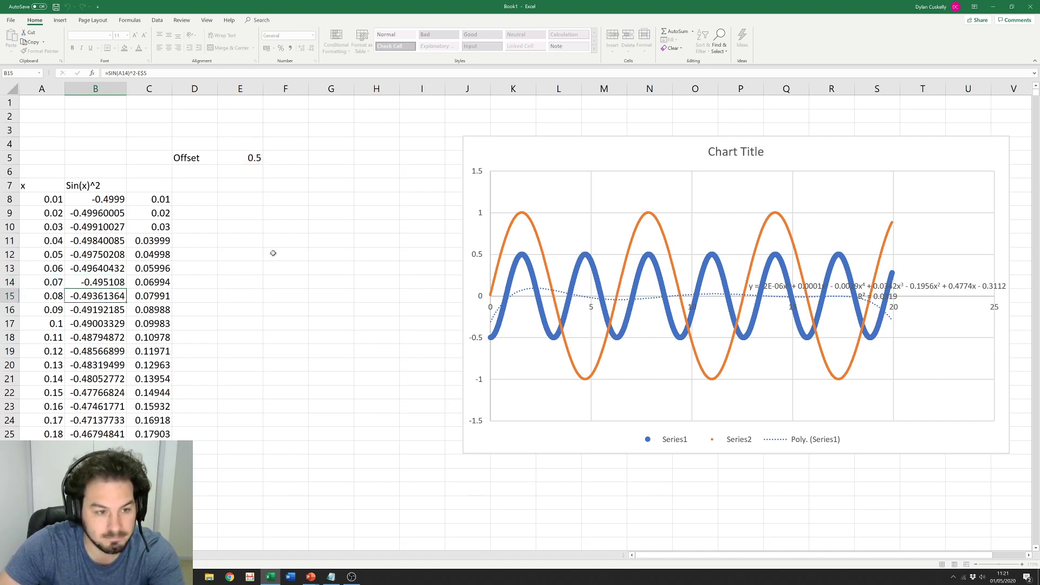
{"action": "left_click", "coordinate": [274, 250]}
Step: Make B8 subtract the absolute $E$5 and fill the corrected formula down column B
{"action": "left_click", "coordinate": [119, 196]}
{"action": "left_click", "coordinate": [160, 76]}
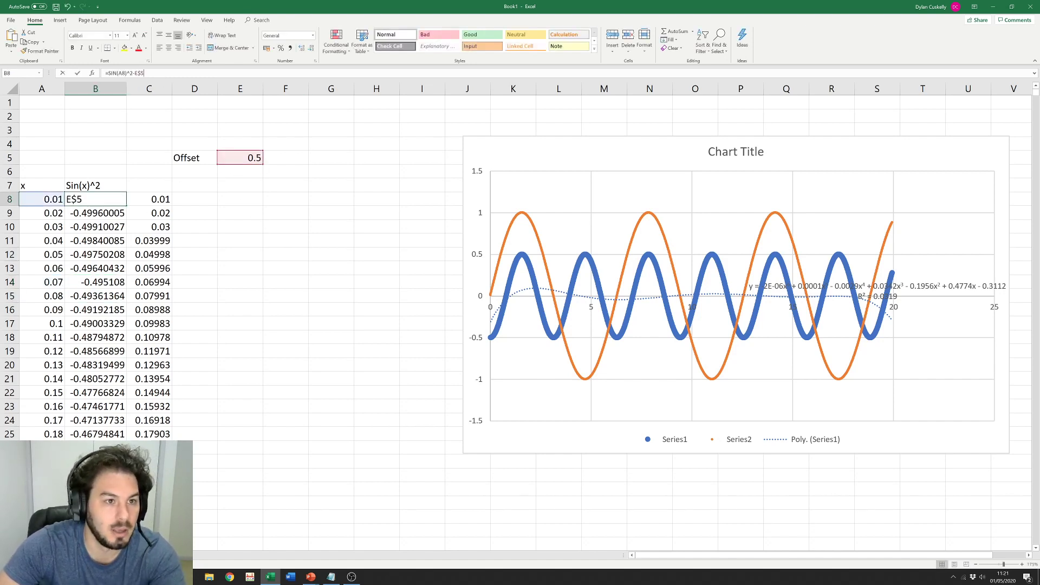
{"action": "key", "text": "BackSpace"}
{"action": "key", "text": "BackSpace"}
{"action": "key", "text": "BackSpace"}
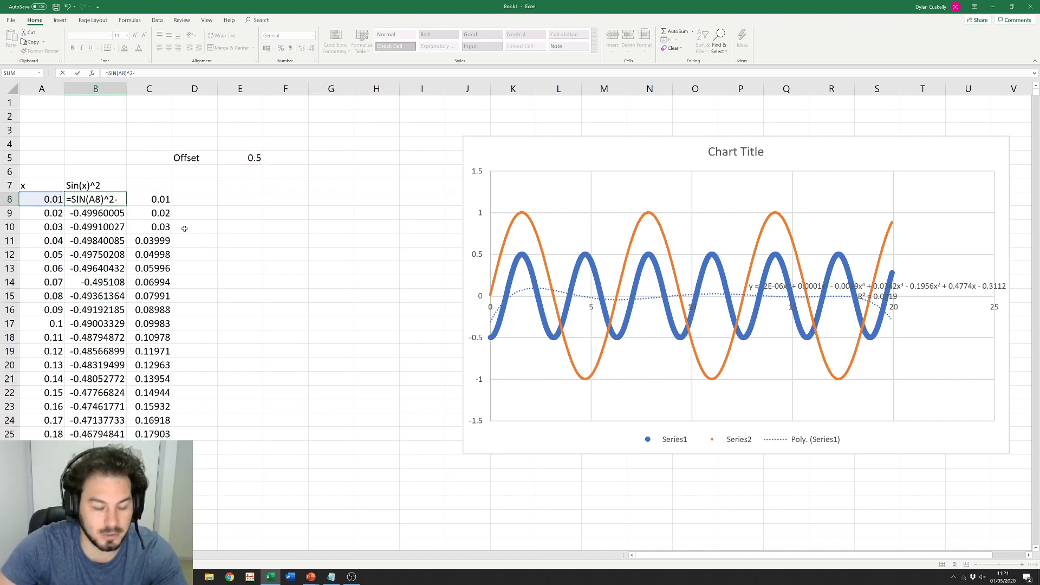
{"action": "left_click", "coordinate": [240, 158]}
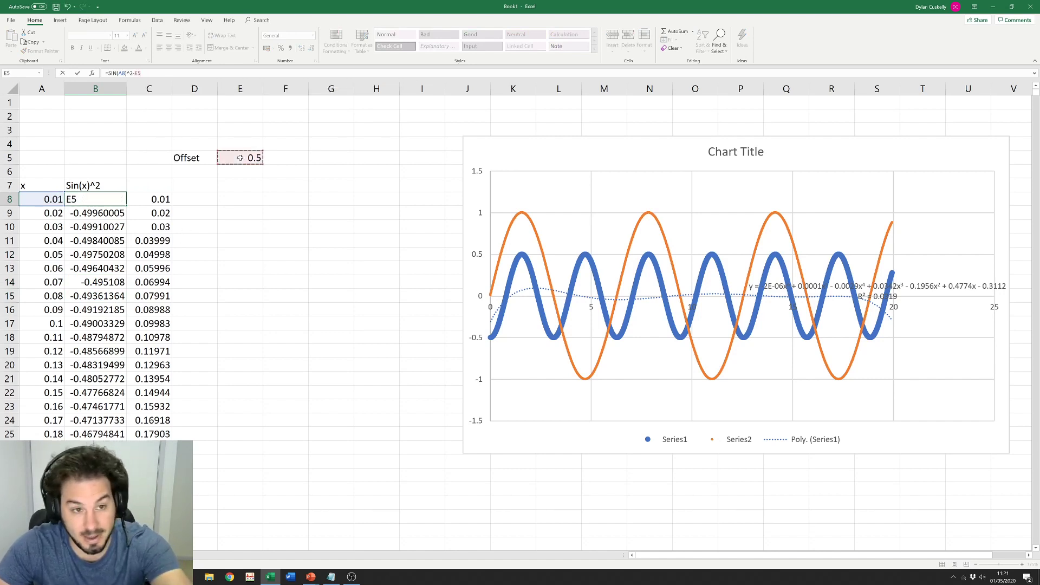
{"action": "key", "text": "F4"}
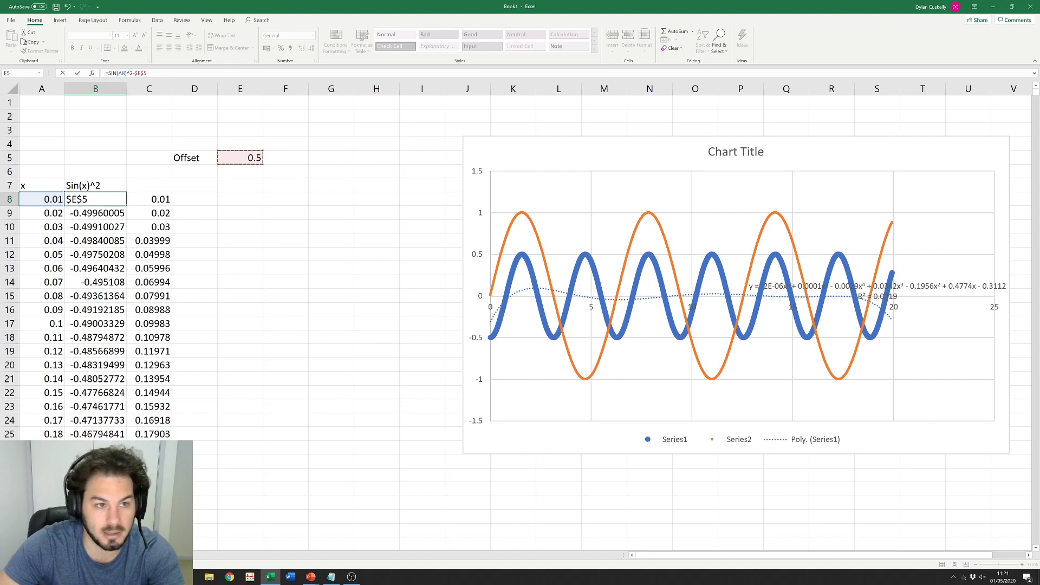
{"action": "key", "text": "Return"}
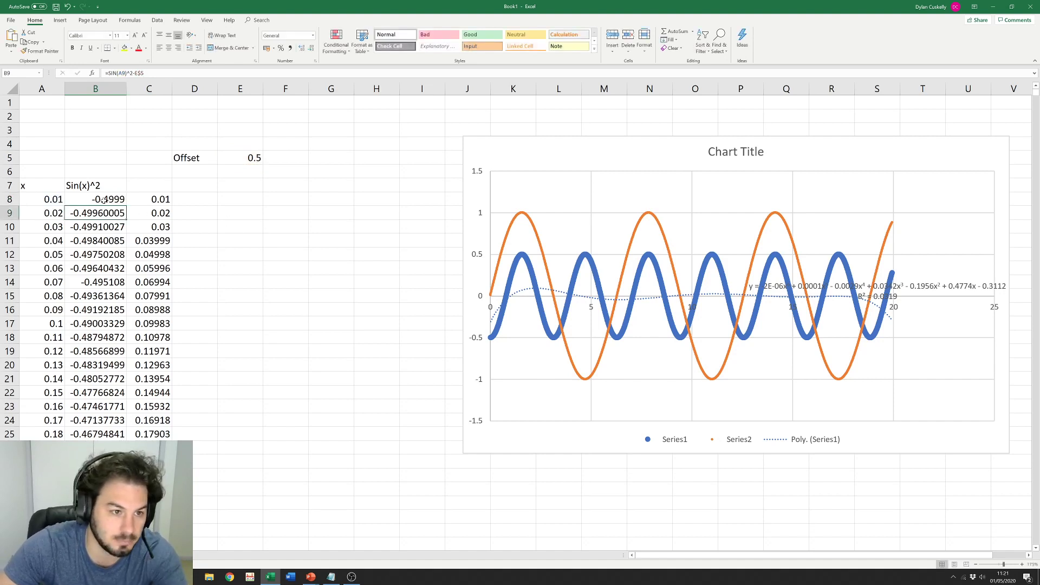
{"action": "left_click", "coordinate": [108, 201]}
{"action": "double_click", "coordinate": [127, 205]}
{"action": "left_click", "coordinate": [272, 226]}
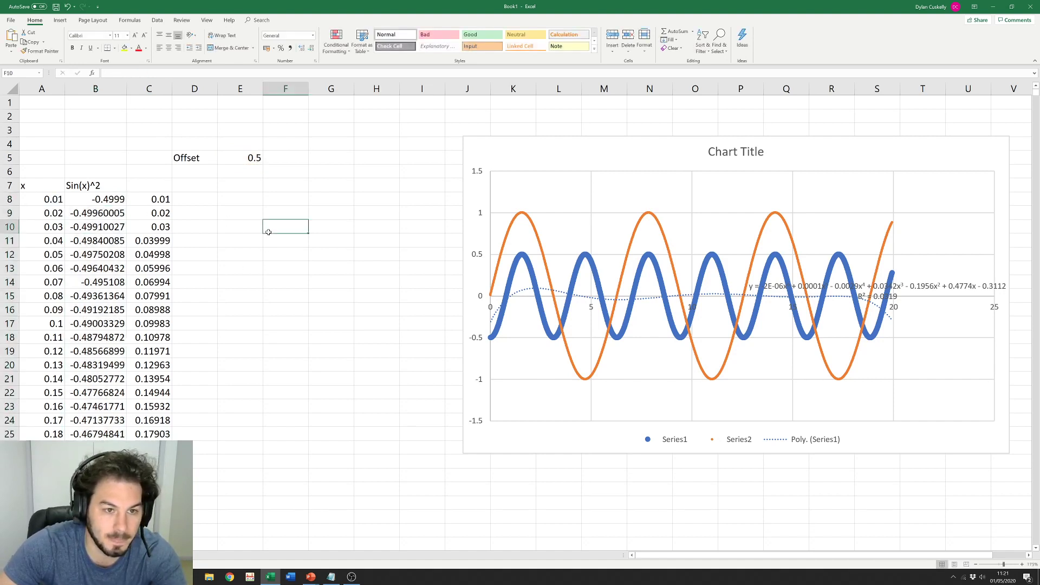
{"action": "left_click", "coordinate": [247, 159]}
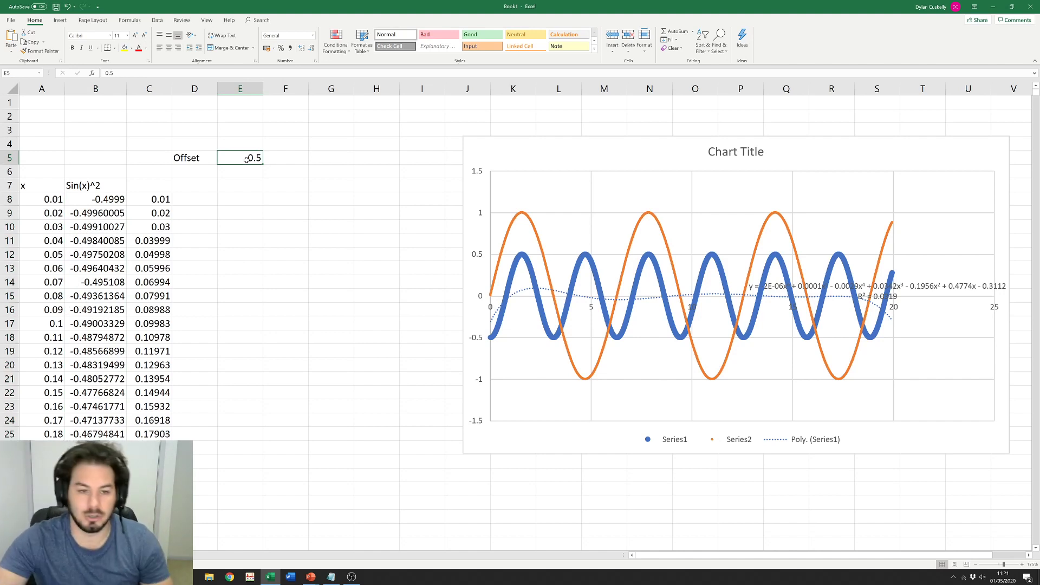
{"action": "left_click", "coordinate": [286, 199]}
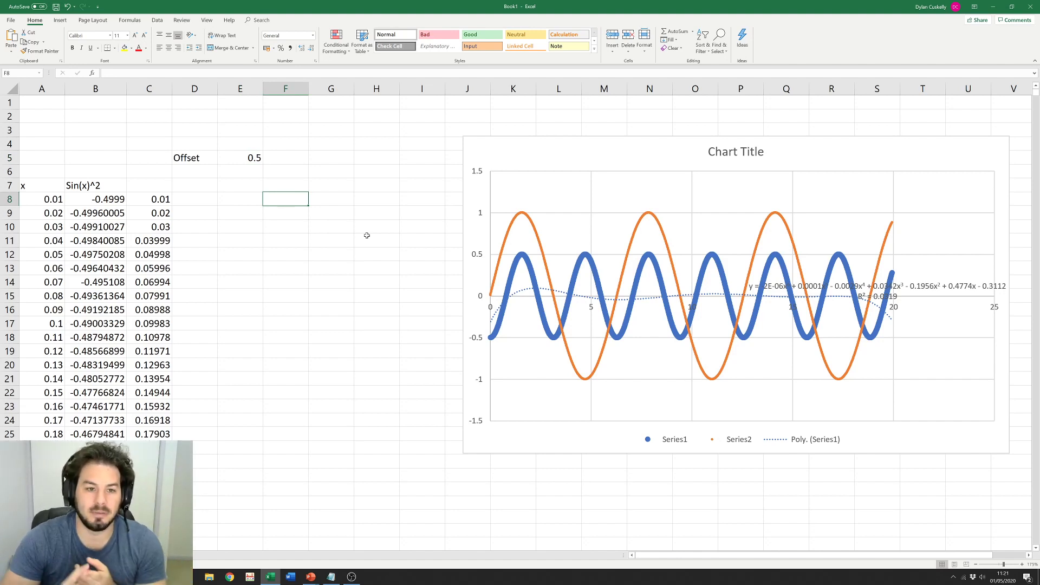
Step: In F8, try =sum and =deg from the function list before starting =if(
{"action": "type", "text": "=sum"}
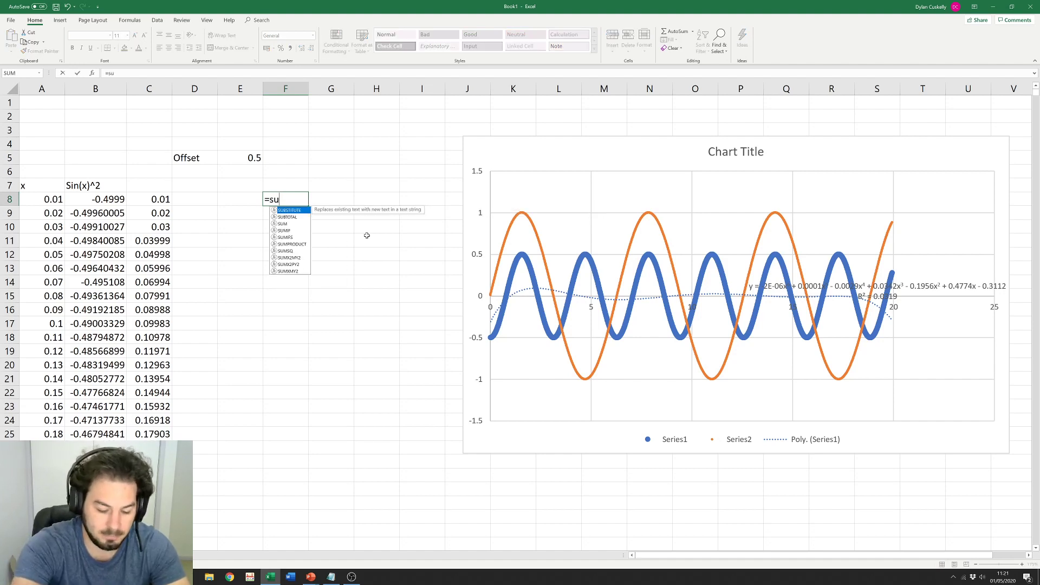
{"action": "key", "text": "BackSpace"}
{"action": "key", "text": "BackSpace"}
{"action": "key", "text": "BackSpace"}
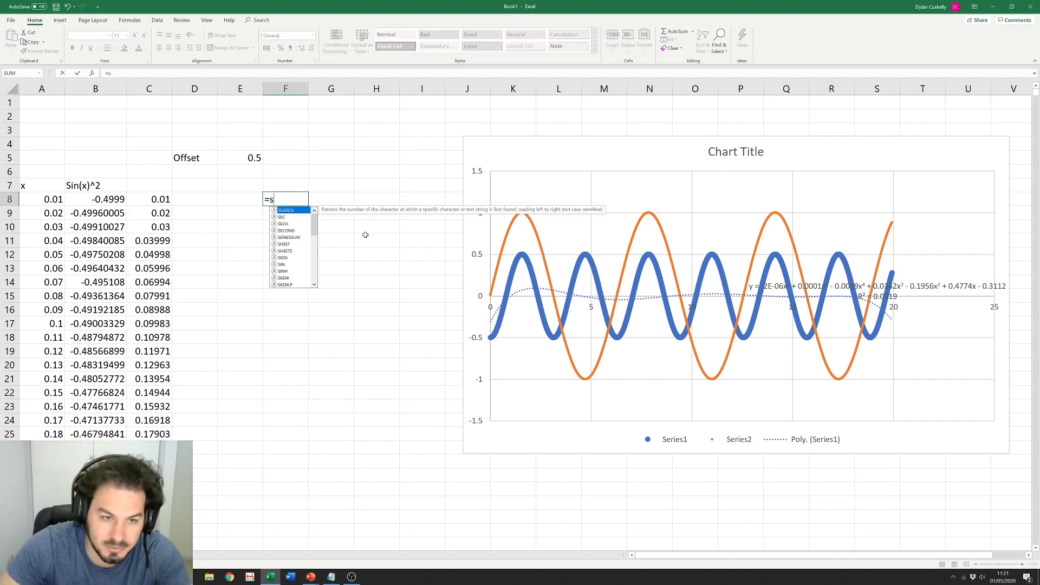
{"action": "mouse_move", "coordinate": [314, 223]}
{"action": "left_mouse_down"}
{"action": "mouse_move", "coordinate": [319, 276]}
{"action": "mouse_move", "coordinate": [314, 211]}
{"action": "left_mouse_up"}
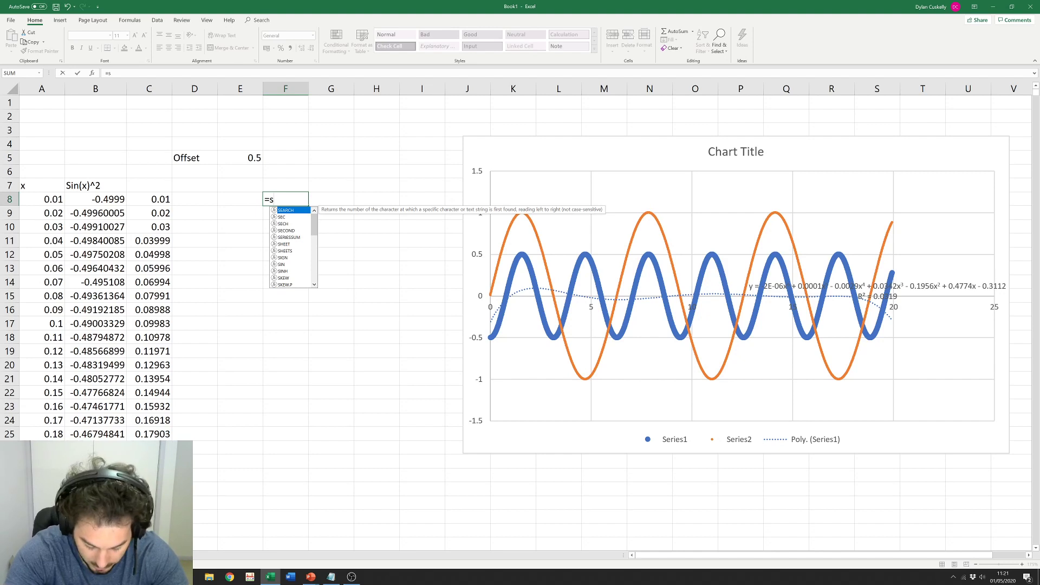
{"action": "key", "text": "BackSpace"}
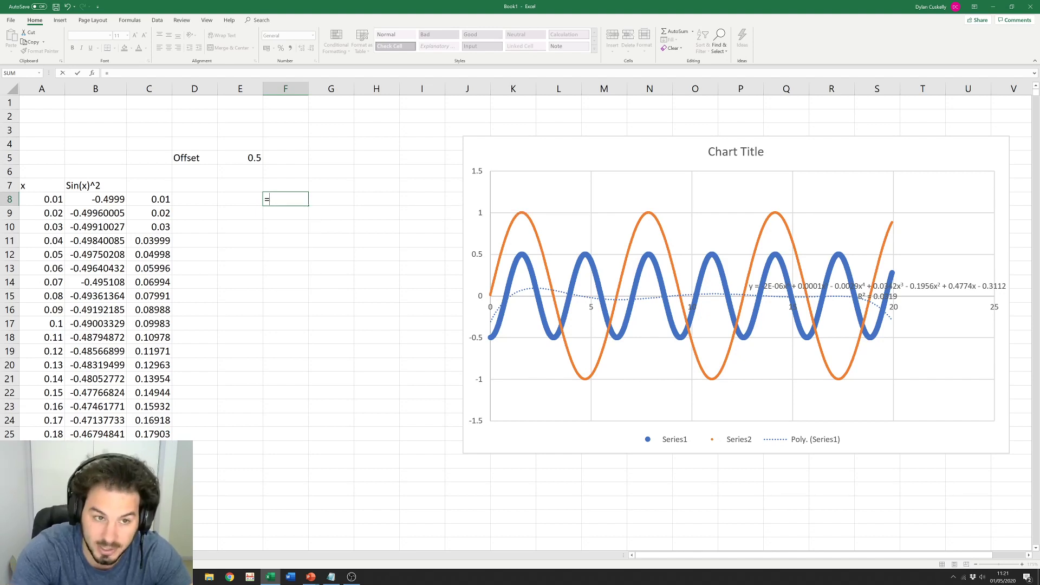
{"action": "type", "text": "deg"}
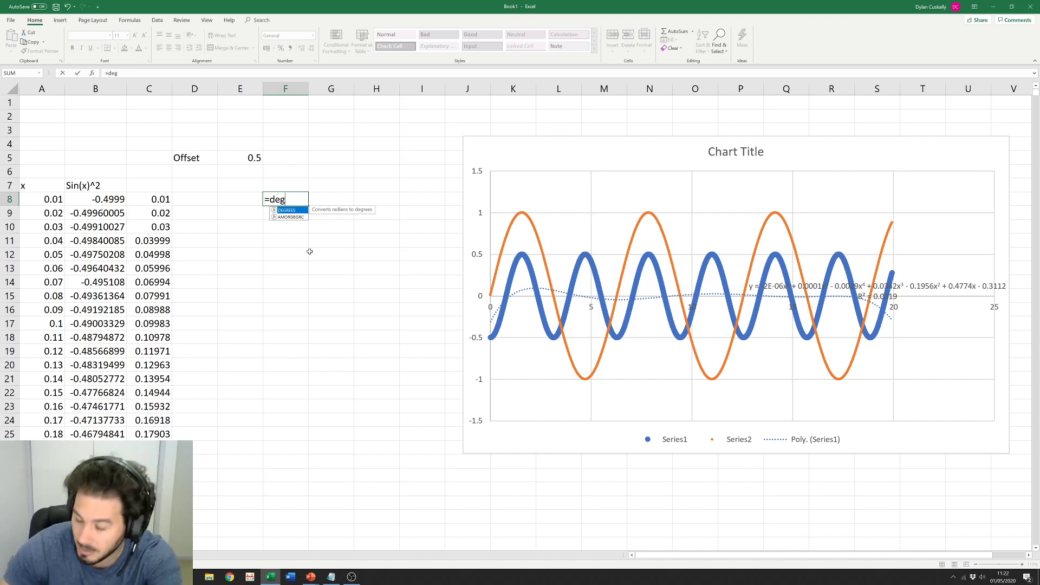
{"action": "key", "text": "BackSpace"}
{"action": "key", "text": "BackSpace"}
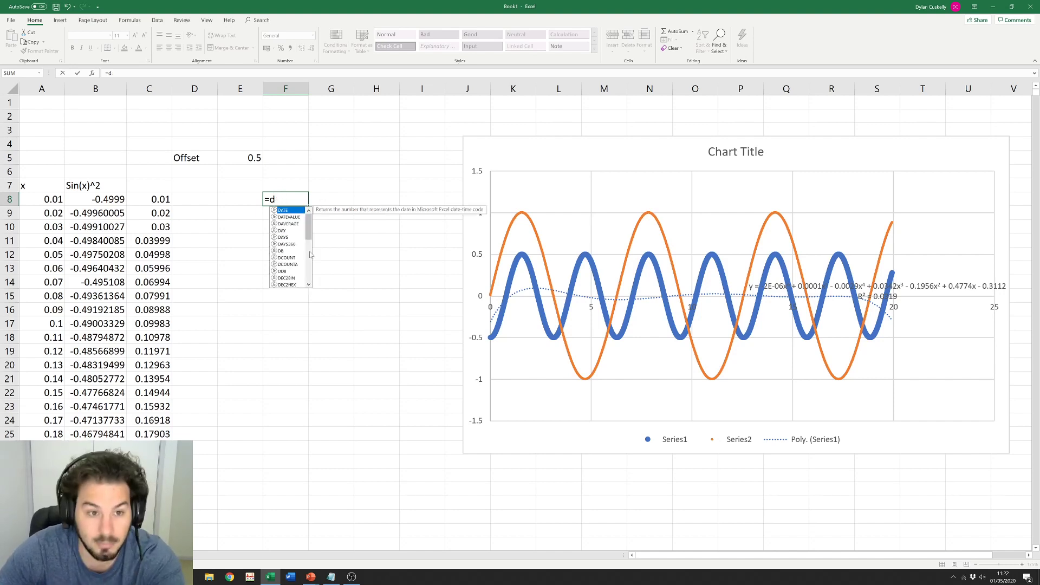
{"action": "key", "text": "BackSpace"}
{"action": "type", "text": "if"}
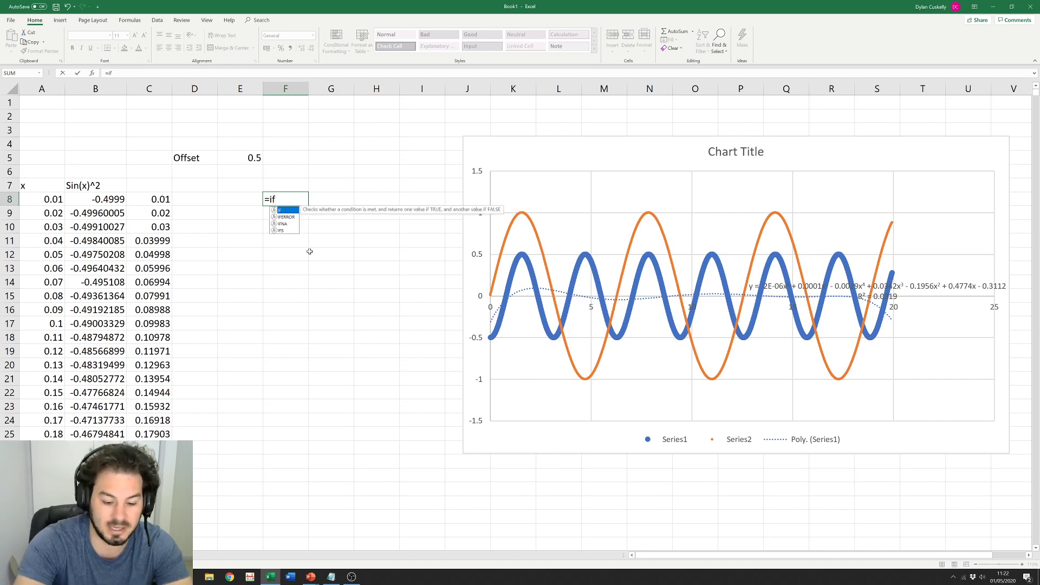
{"action": "type", "text": "("}
Step: Enter =IF(C8>B8,7,12) in F8, see it return 7, then delete it
{"action": "left_click", "coordinate": [163, 202]}
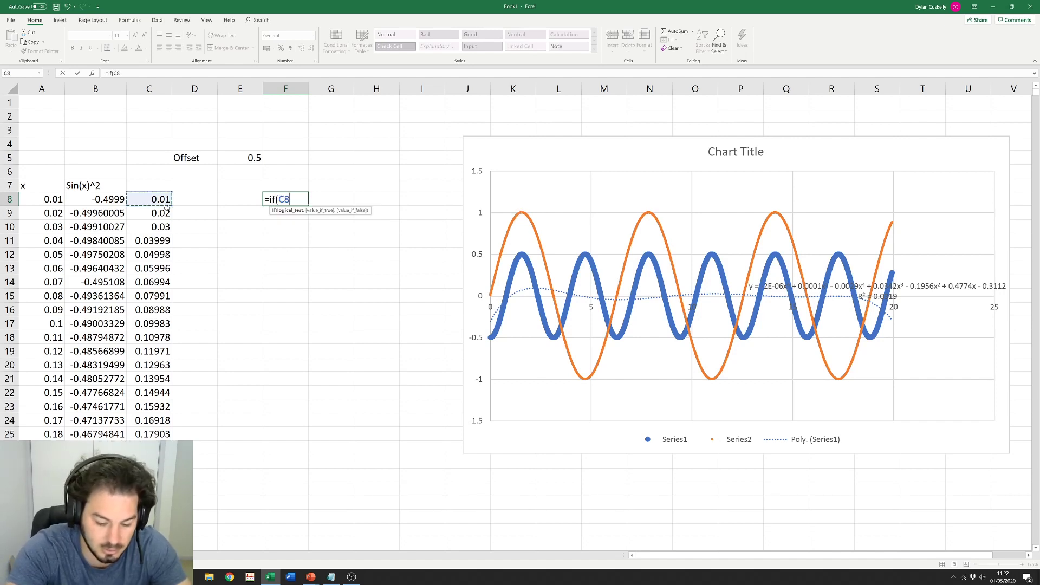
{"action": "type", "text": ">"}
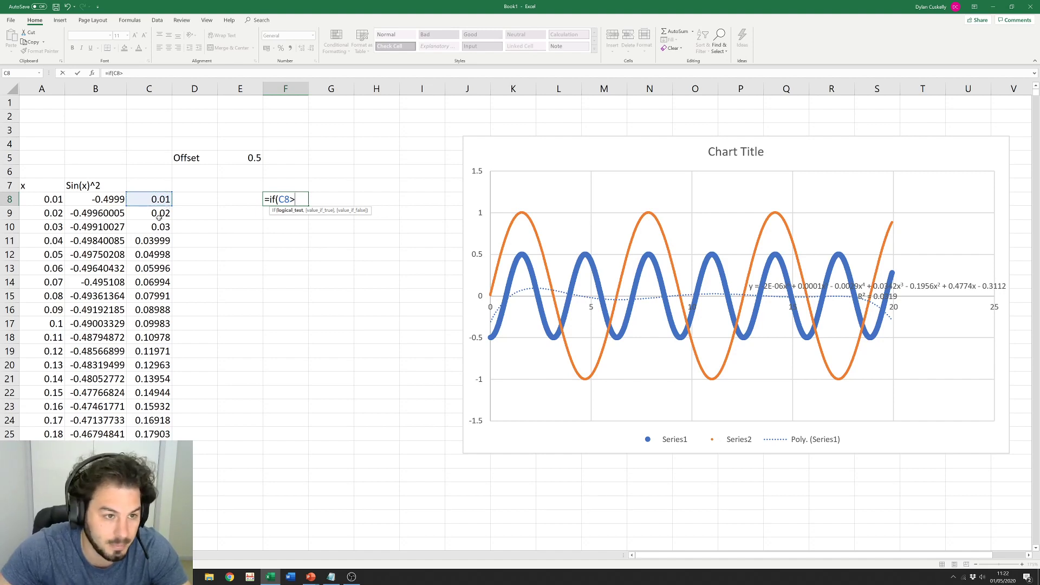
{"action": "type", "text": "B8,7"}
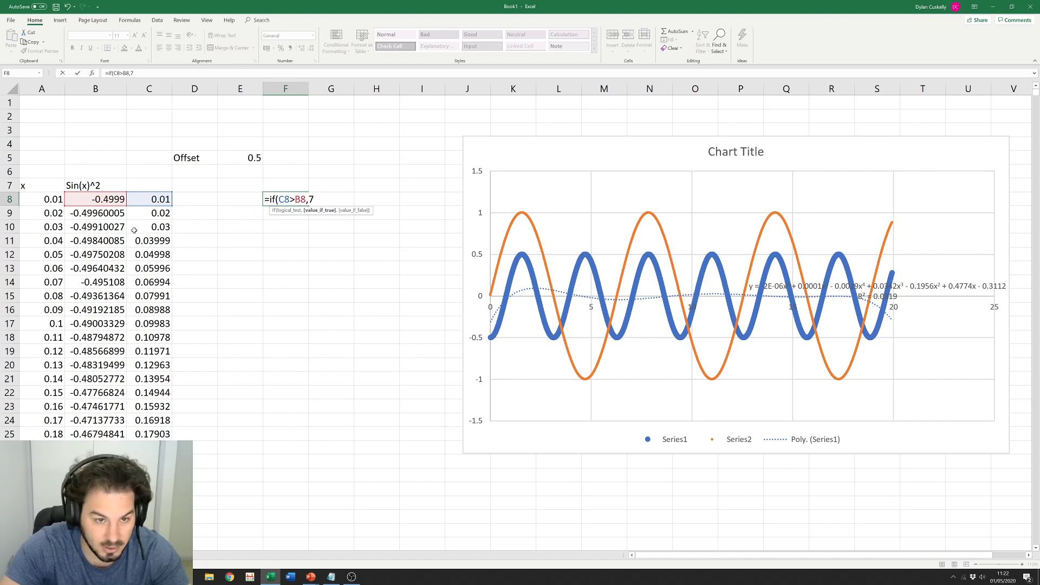
{"action": "type", "text": ",12"}
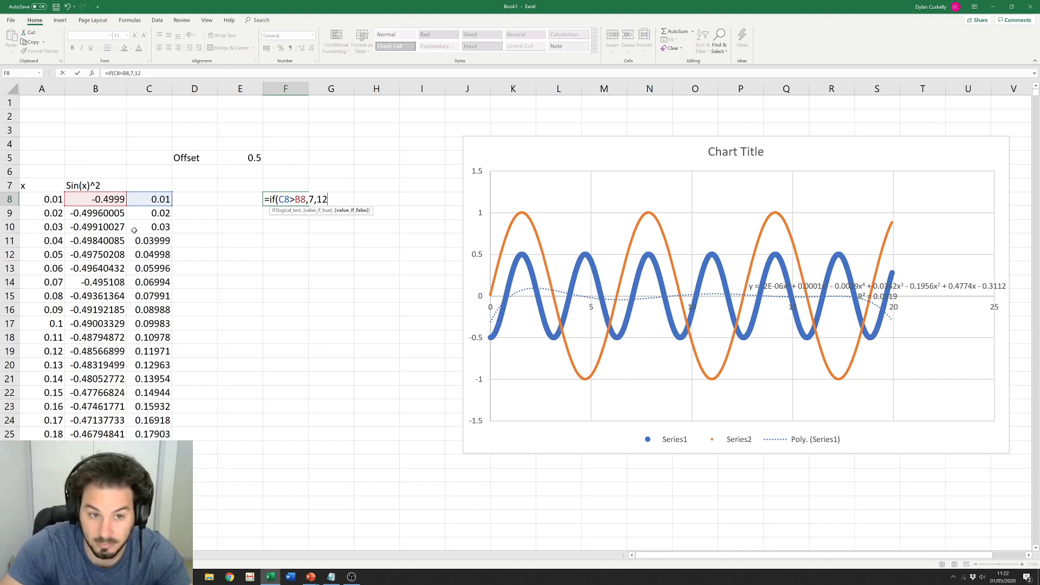
{"action": "type", "text": ")"}
{"action": "key", "text": "Return"}
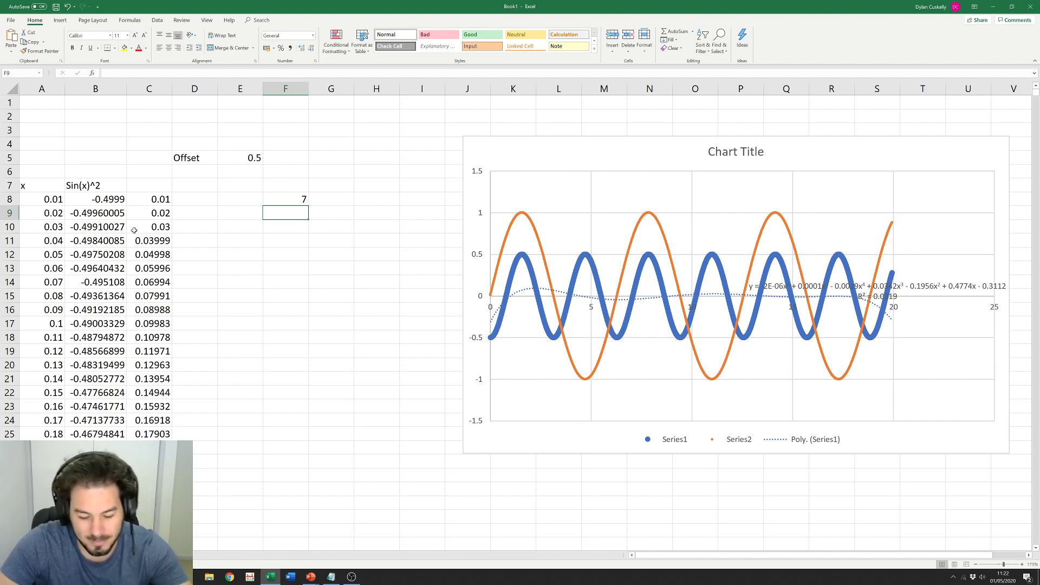
{"action": "key", "text": "Up"}
{"action": "key", "text": "Delete"}
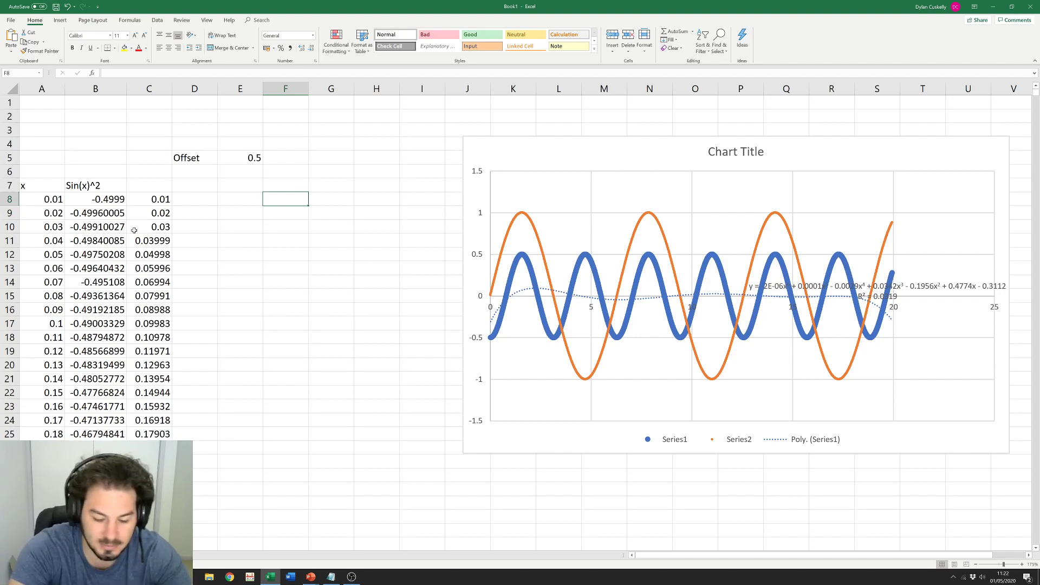
Step: Enter =RAND() in F8 and fill it down to F26
{"action": "type", "text": "=ave"}
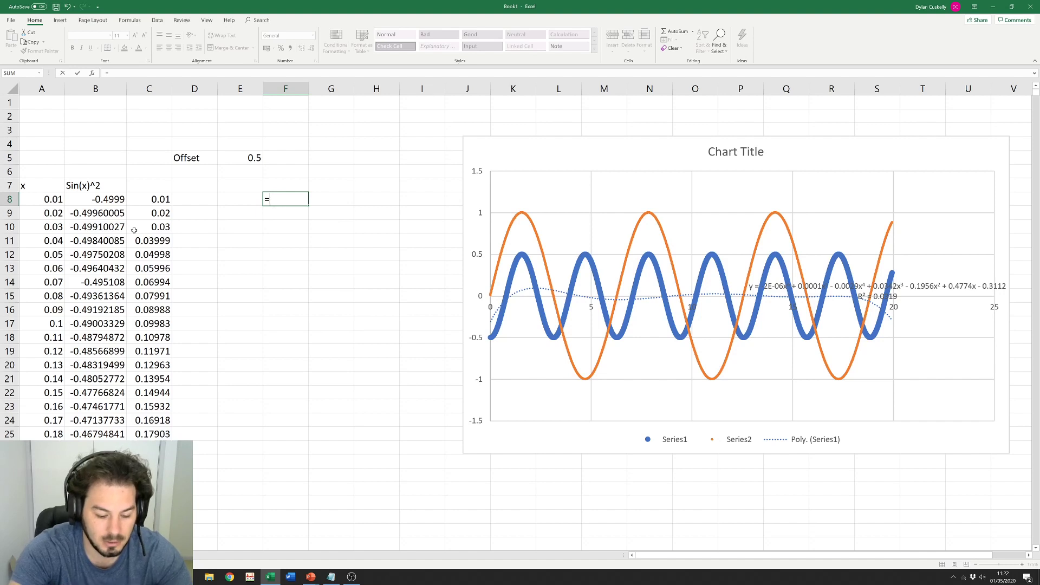
{"action": "type", "text": "sum"}
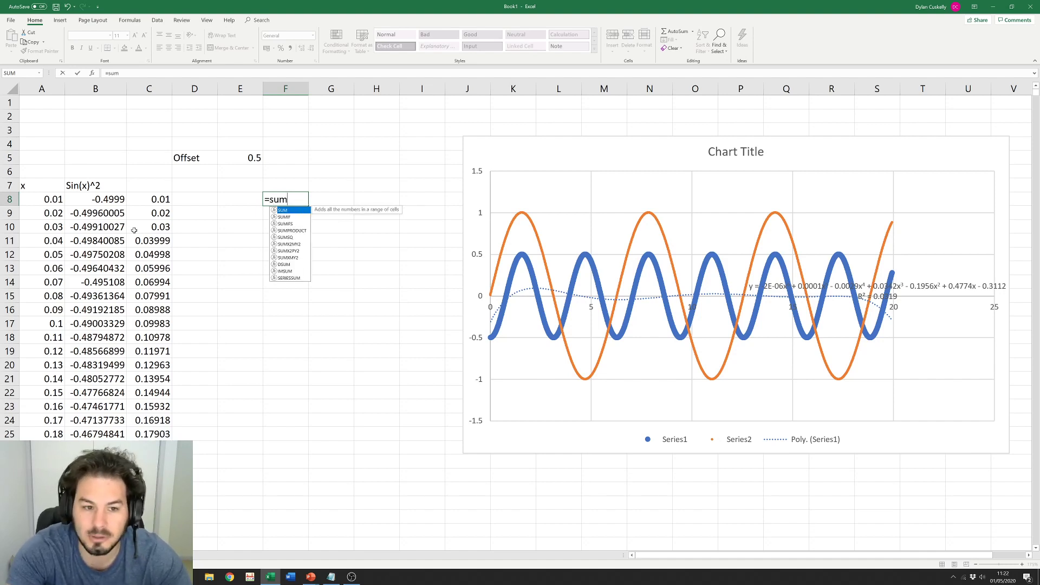
{"action": "key", "text": "BackSpace"}
{"action": "key", "text": "BackSpace"}
{"action": "key", "text": "BackSpace"}
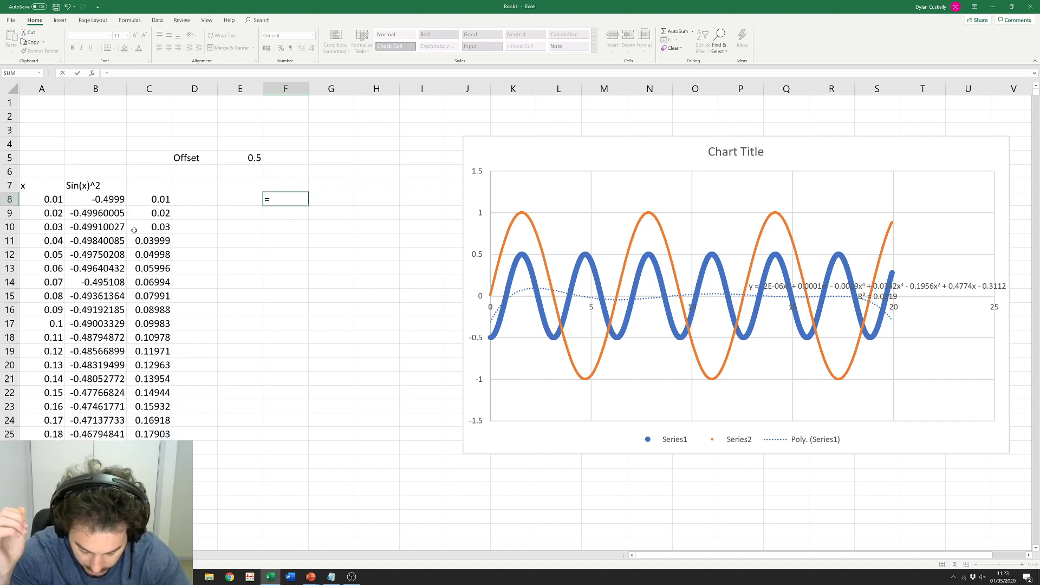
{"action": "type", "text": "r"}
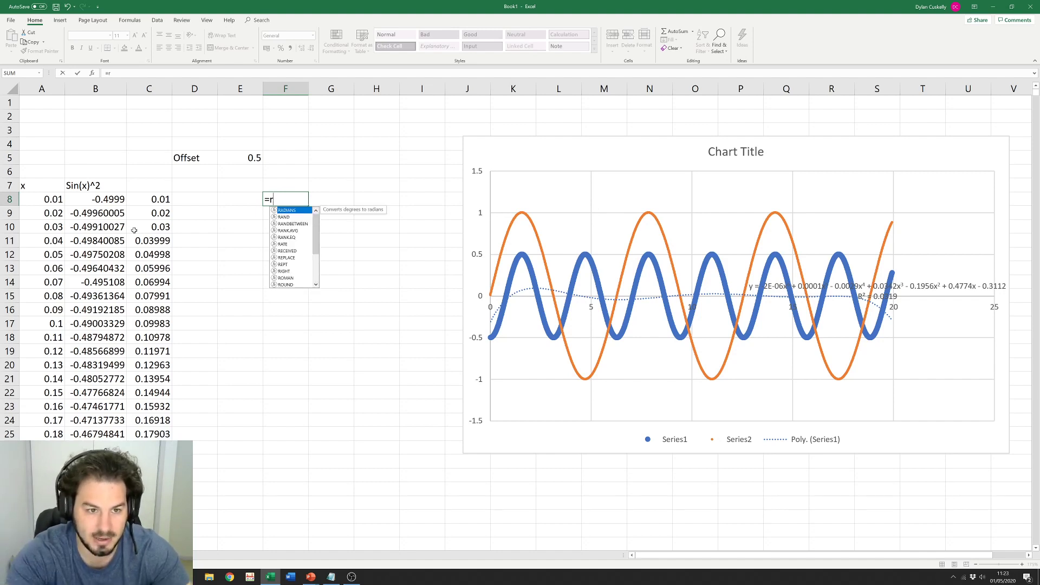
{"action": "type", "text": "and"}
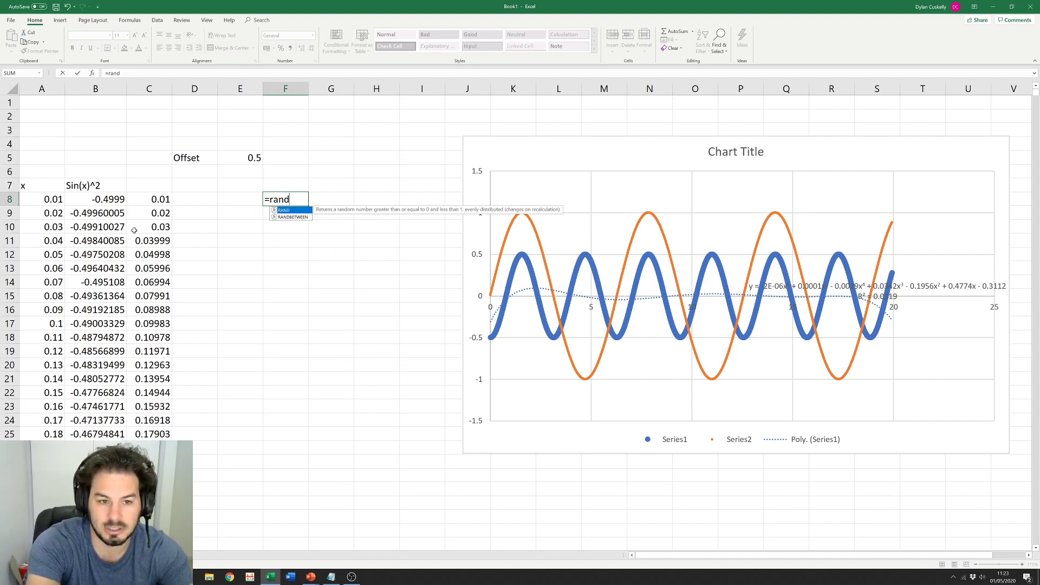
{"action": "type", "text": "()"}
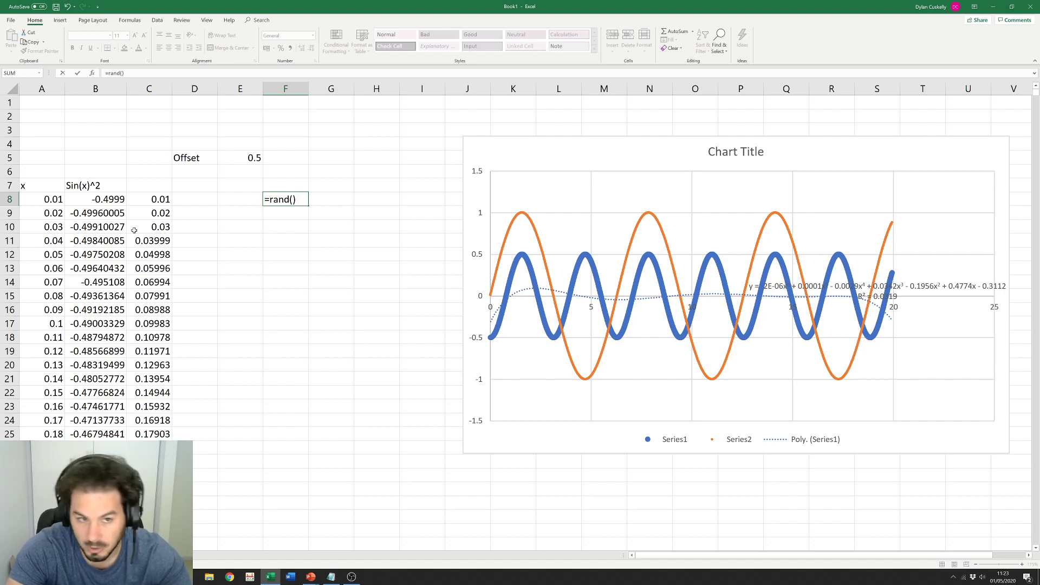
{"action": "key", "text": "ctrl+Return"}
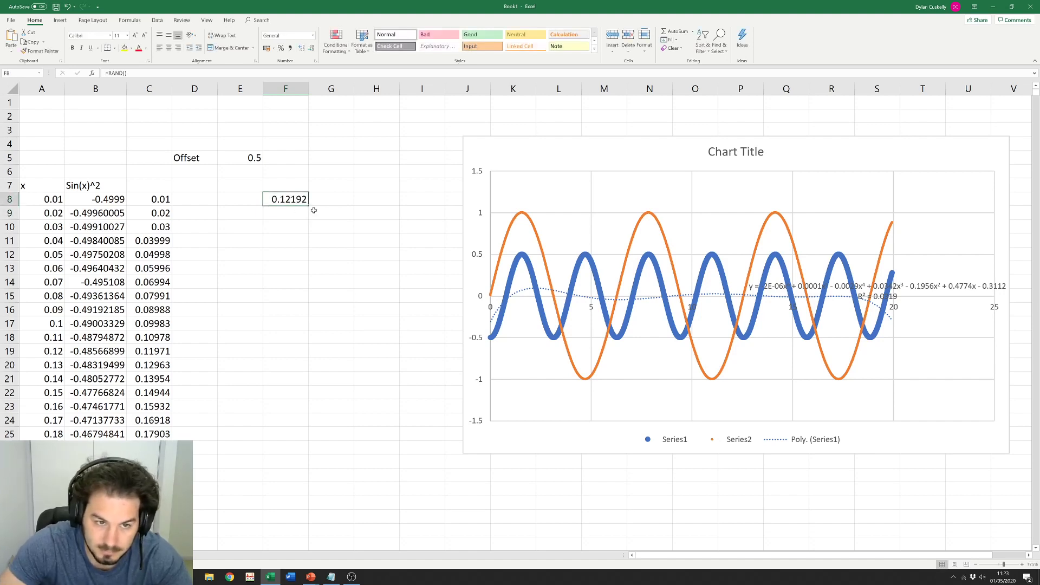
{"action": "left_click_drag", "start_coordinate": [314, 210], "coordinate": [327, 454]}
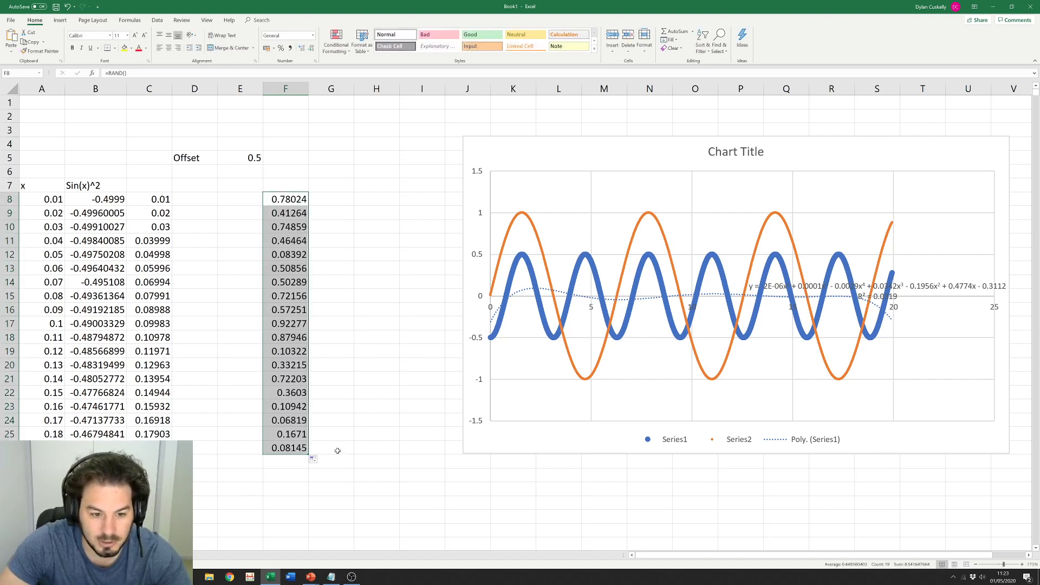
Step: Extend the random-number formula into column G so F8:G26 holds random values
{"action": "left_click", "coordinate": [292, 201]}
{"action": "left_click_drag", "start_coordinate": [308, 206], "coordinate": [356, 453]}
{"action": "left_click", "coordinate": [379, 365]}
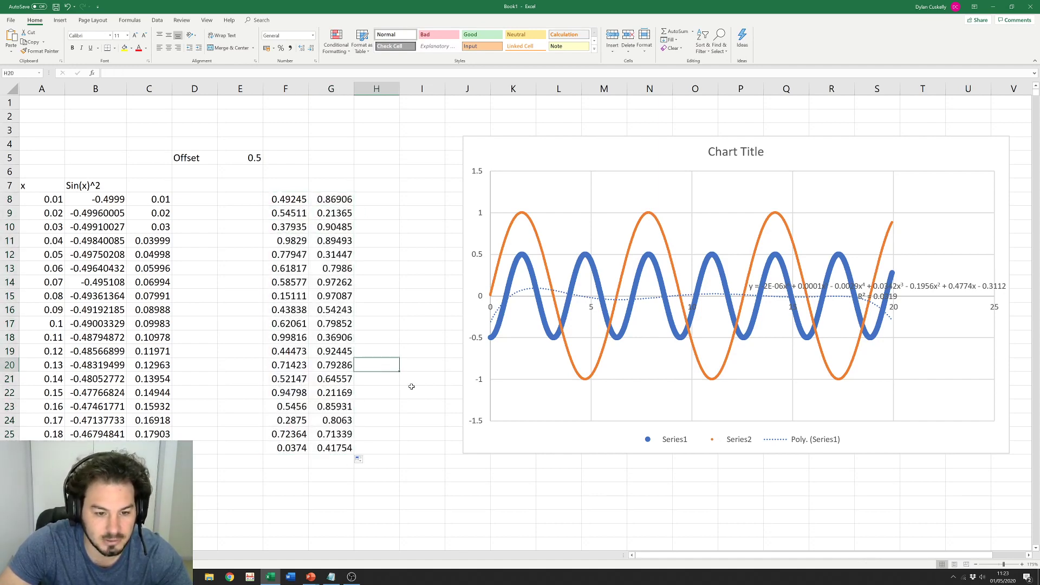
{"action": "left_click_drag", "start_coordinate": [287, 200], "coordinate": [343, 446]}
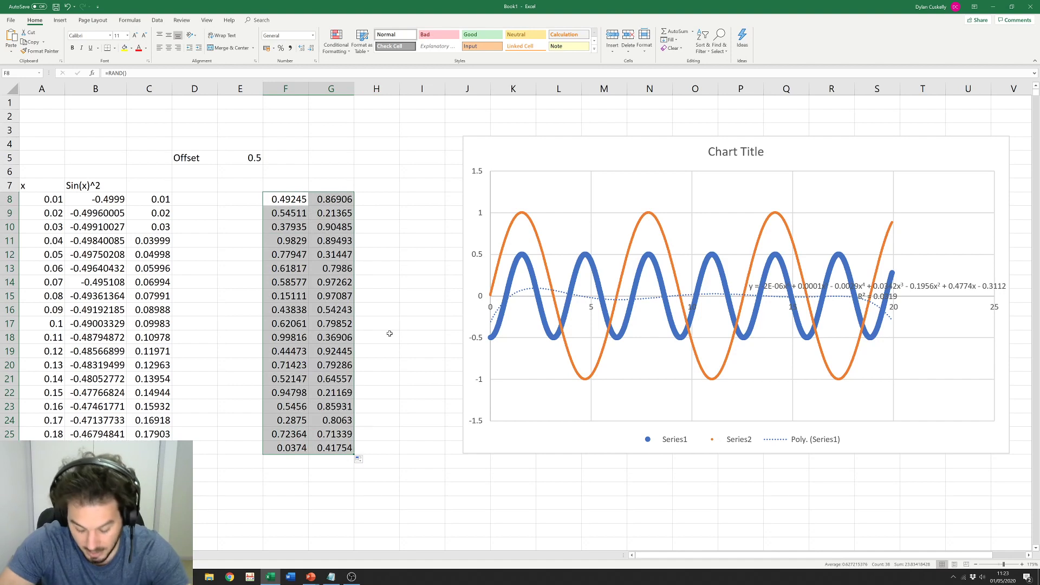
{"action": "left_click", "coordinate": [413, 204]}
{"action": "left_click", "coordinate": [418, 505]}
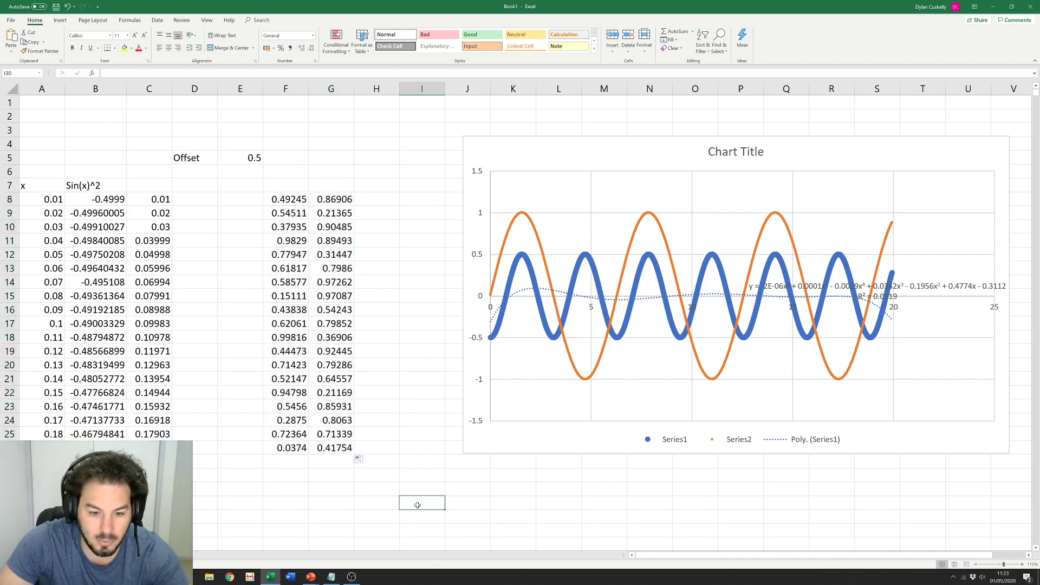
Step: Enter the letter c in H30 and the student number in I30
{"action": "left_click", "coordinate": [385, 508]}
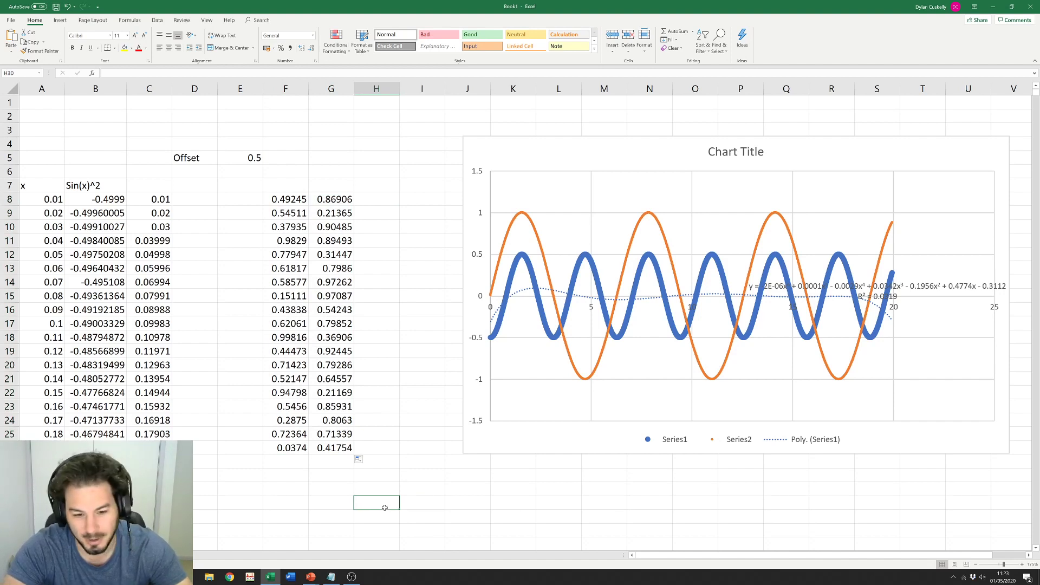
{"action": "key", "text": "Tab"}
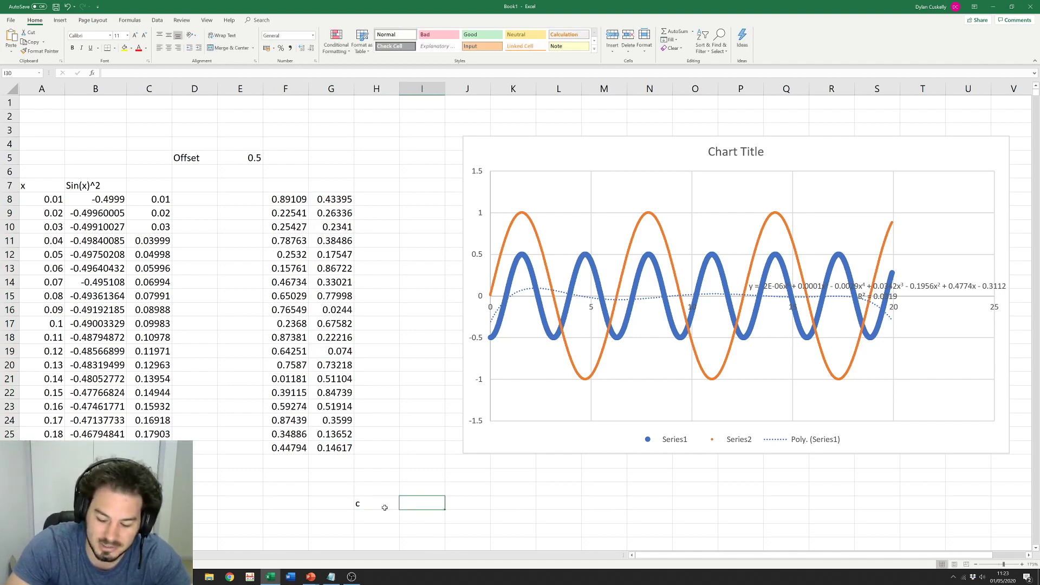
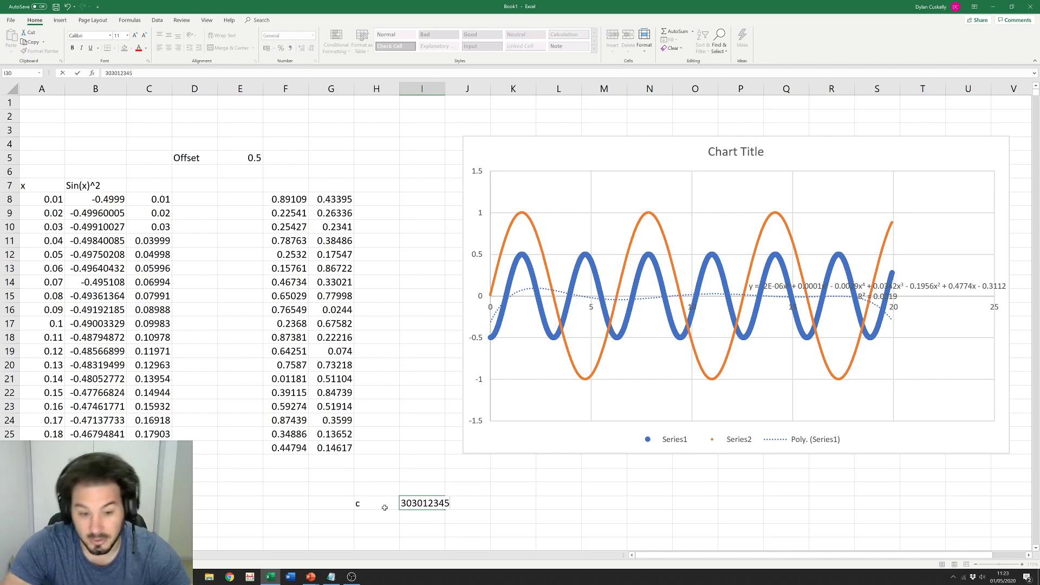
{"action": "key", "text": "Tab"}
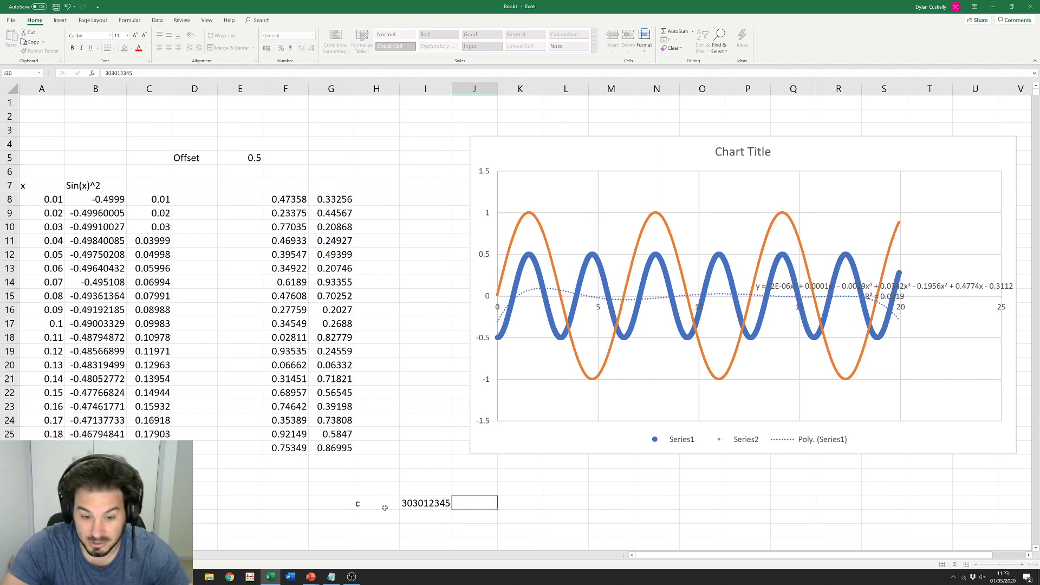
{"action": "key", "text": "Tab"}
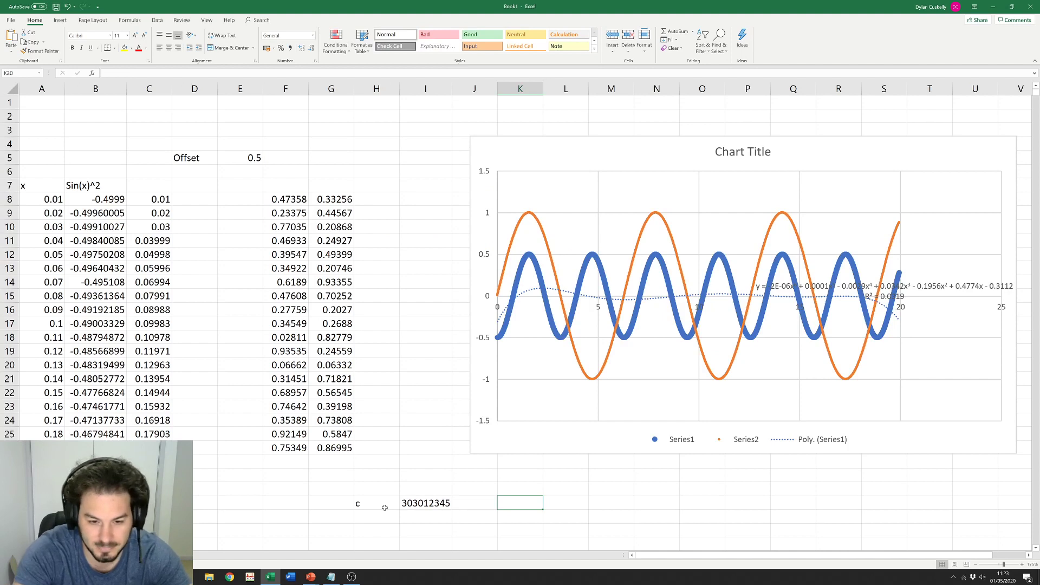
{"action": "type", "text": "="}
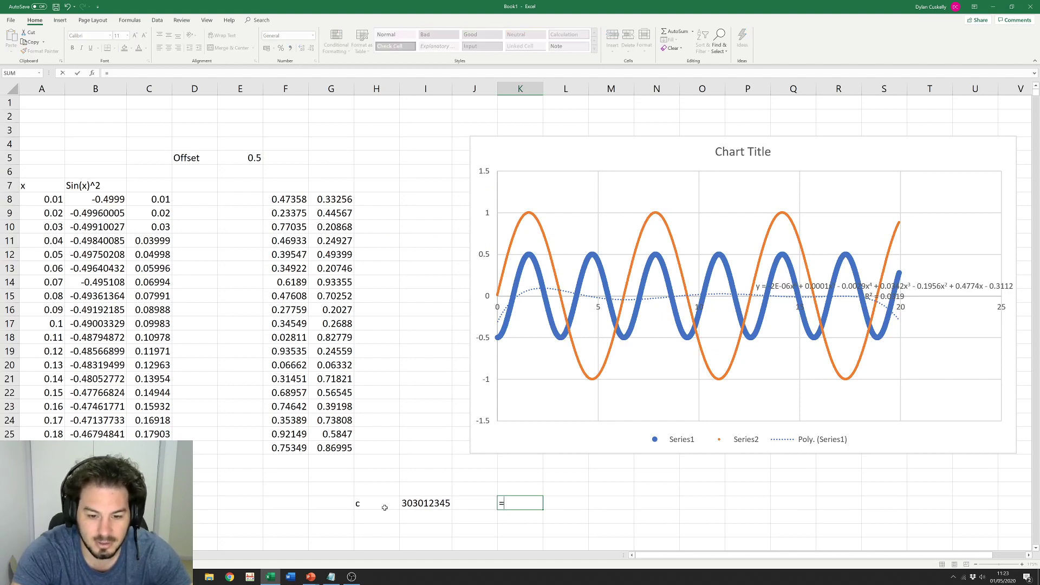
{"action": "type", "text": "con"}
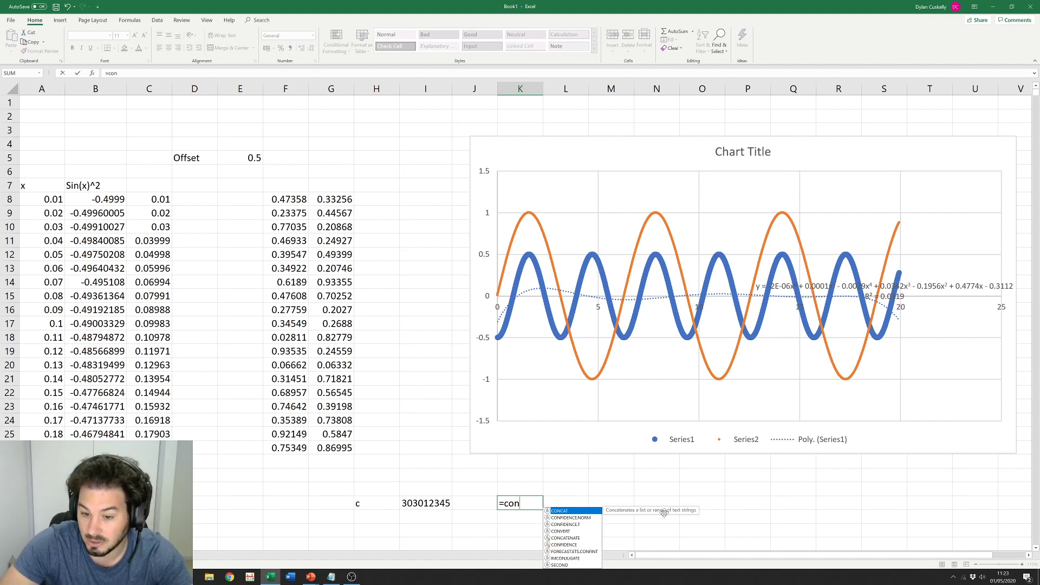
{"action": "double_click", "coordinate": [566, 512]}
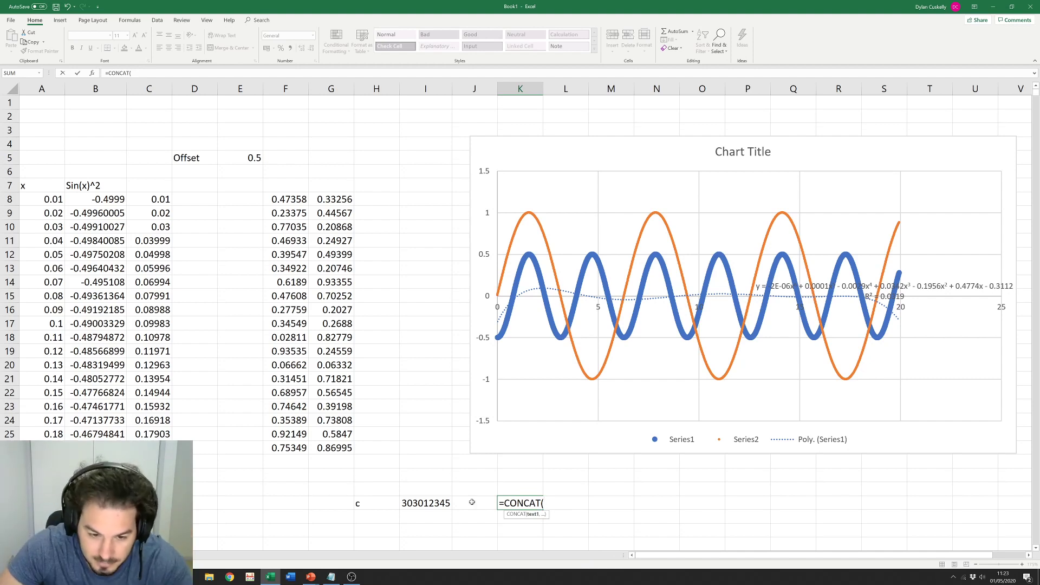
{"action": "left_click", "coordinate": [377, 503]}
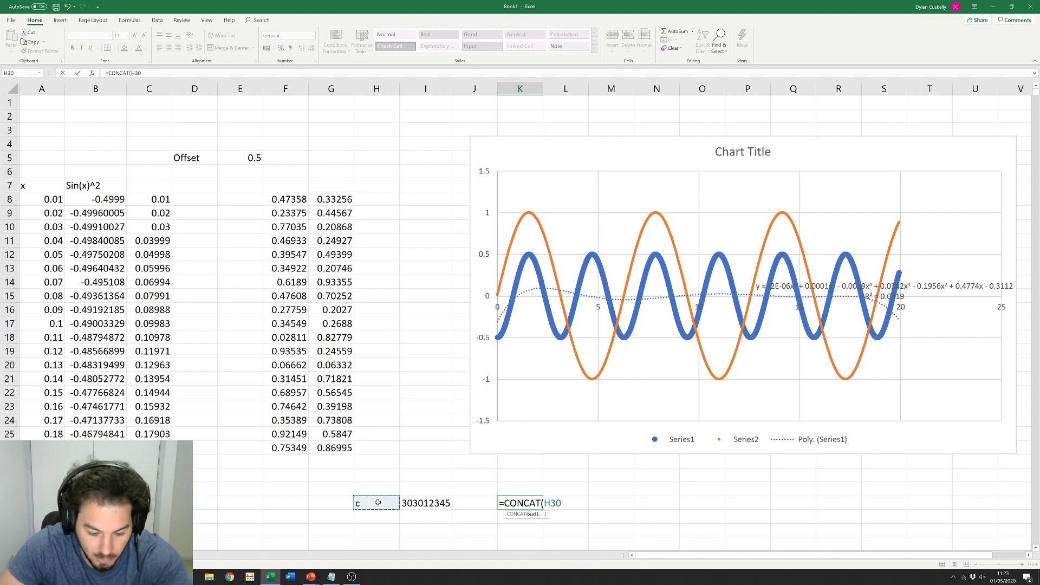
{"action": "type", "text": ","}
{"action": "left_click", "coordinate": [439, 502]}
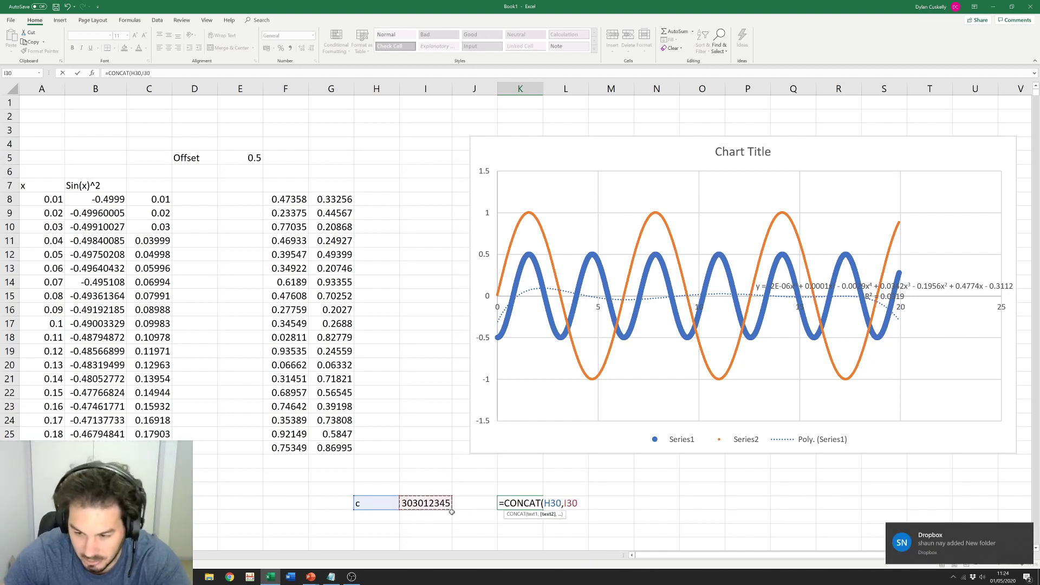
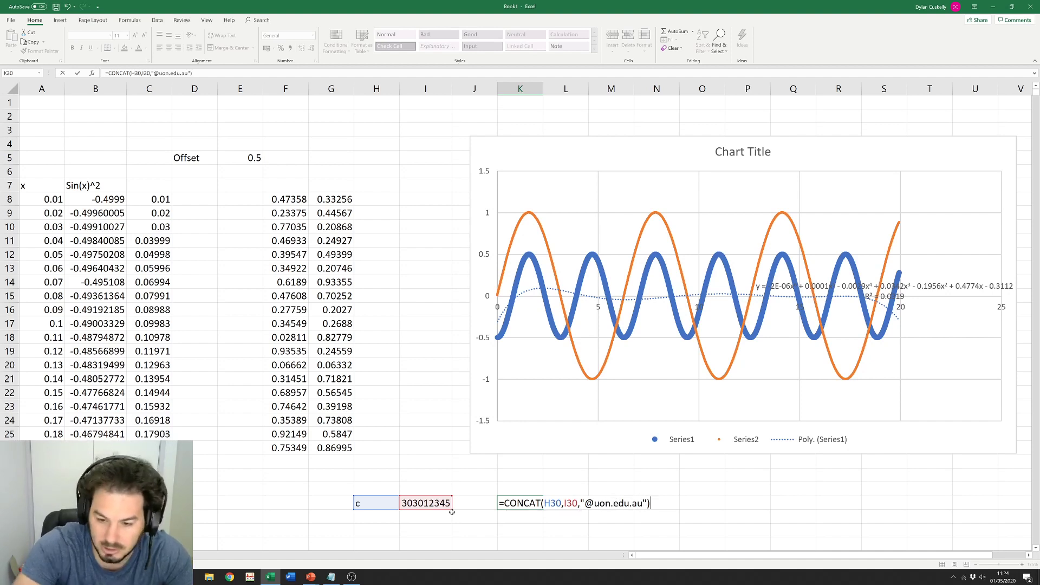
{"action": "key", "text": "Return"}
Step: Widen column K so the full e-mail address is visible
{"action": "left_click", "coordinate": [521, 506]}
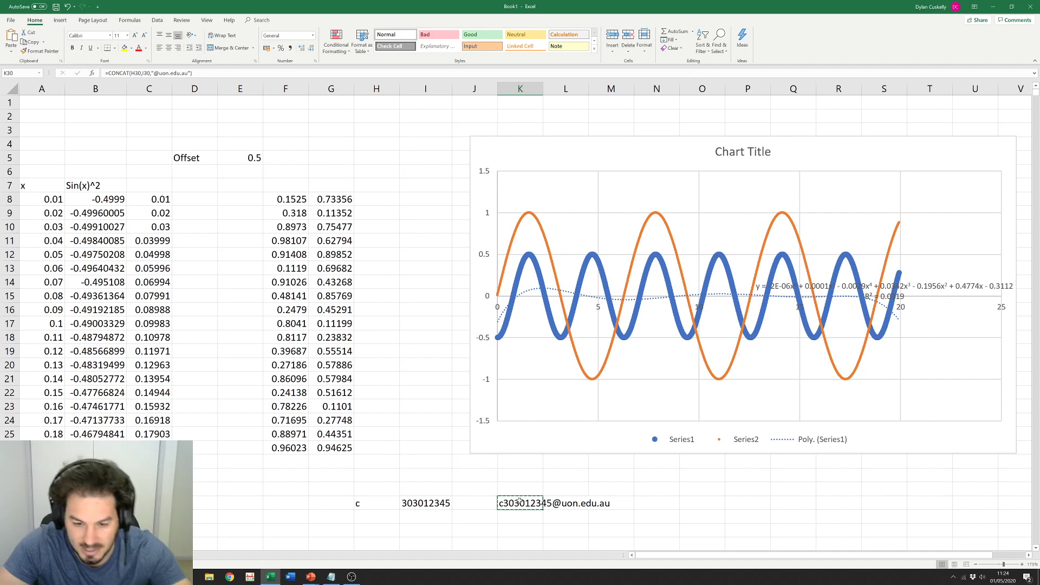
{"action": "left_click", "coordinate": [557, 492]}
{"action": "left_click", "coordinate": [521, 490]}
{"action": "left_click_drag", "start_coordinate": [543, 88], "coordinate": [637, 95]}
{"action": "left_click", "coordinate": [679, 503]}
{"action": "left_click", "coordinate": [575, 490]}
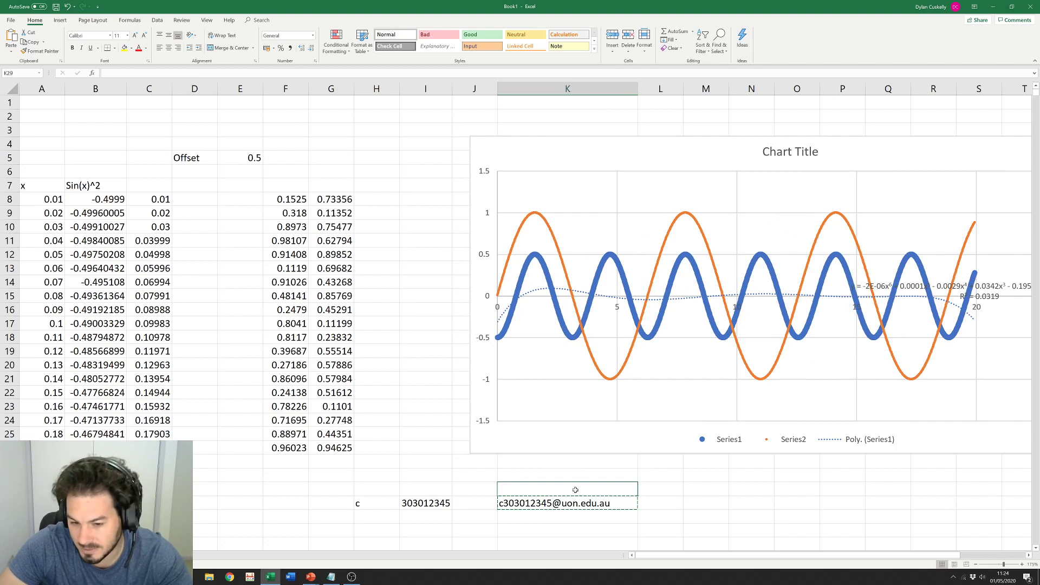
{"action": "left_click", "coordinate": [569, 508]}
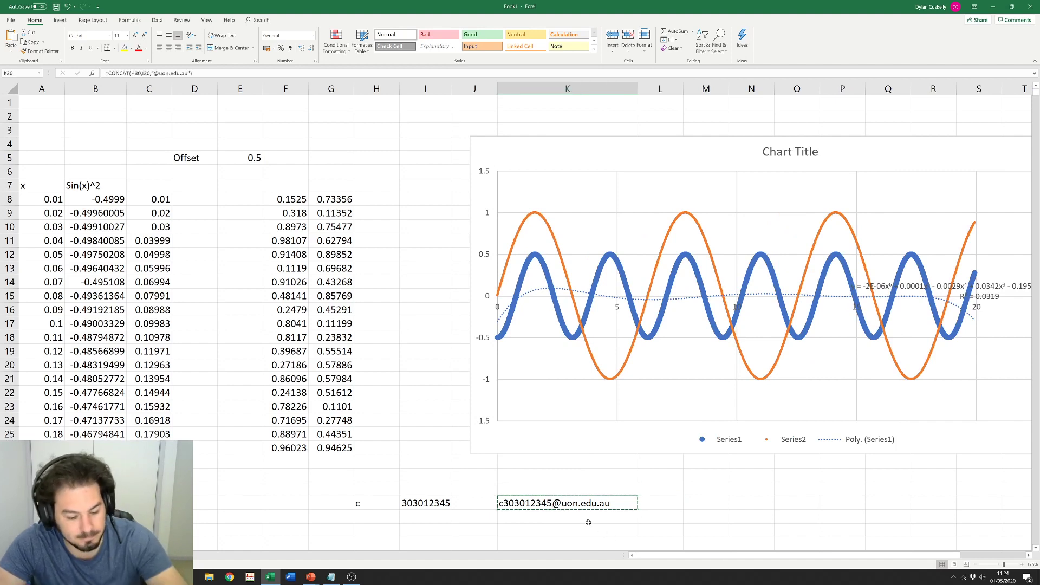
{"action": "left_click", "coordinate": [665, 487]}
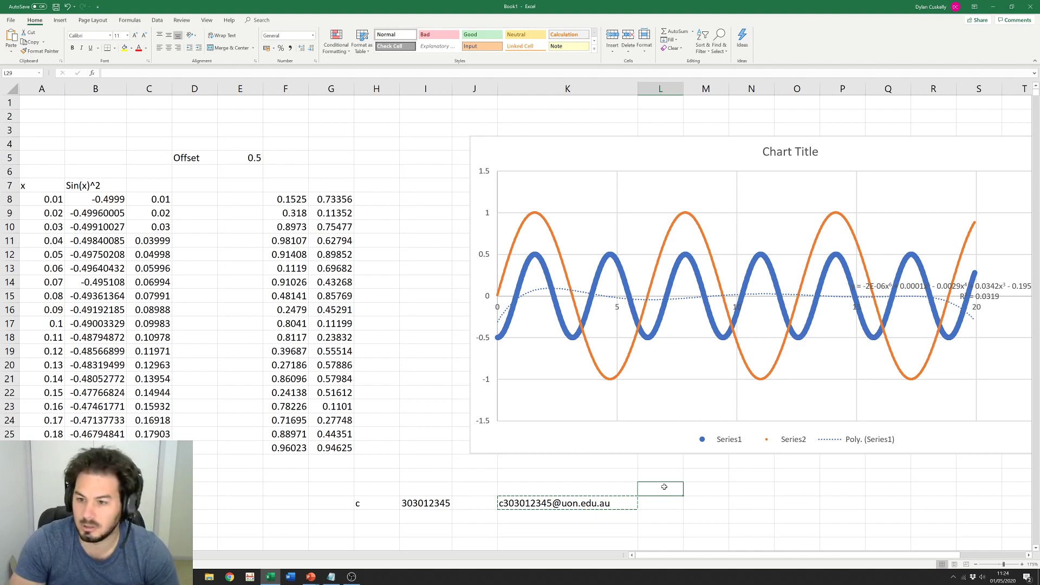
{"action": "left_click", "coordinate": [558, 254]}
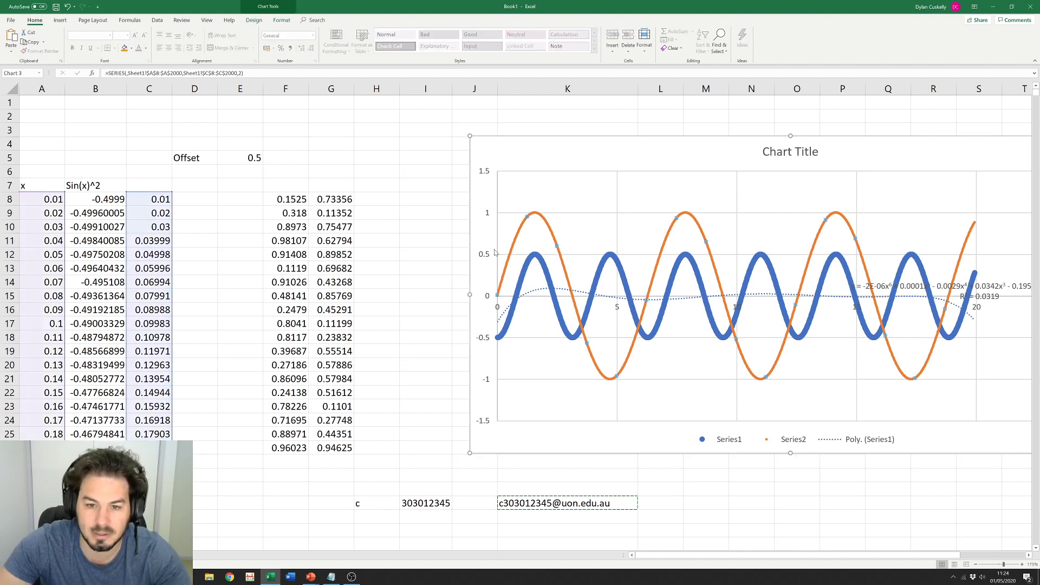
{"action": "left_click", "coordinate": [430, 250]}
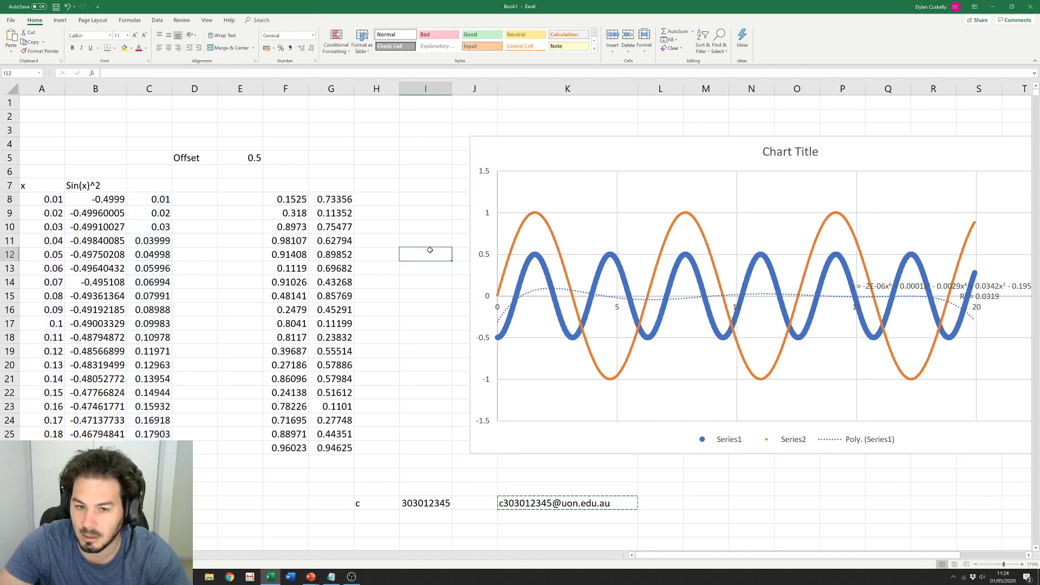
{"action": "scroll", "coordinate": [370, 263], "scroll_direction": "down", "scroll_amount": 2}
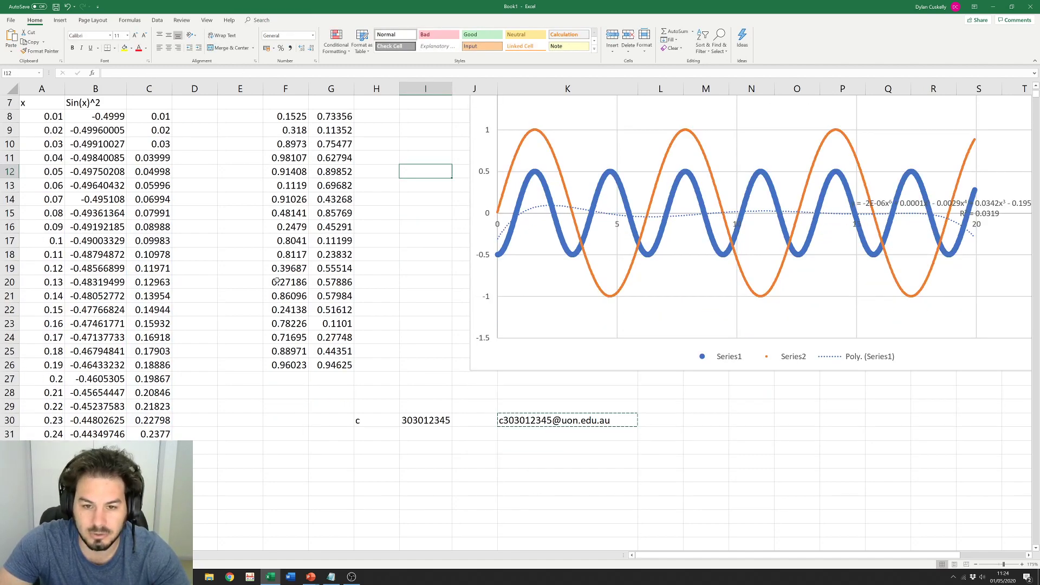
{"action": "scroll", "coordinate": [276, 279], "scroll_direction": "up", "scroll_amount": 2}
{"action": "scroll", "coordinate": [272, 281], "scroll_direction": "down", "scroll_amount": 3, "text": "ctrl"}
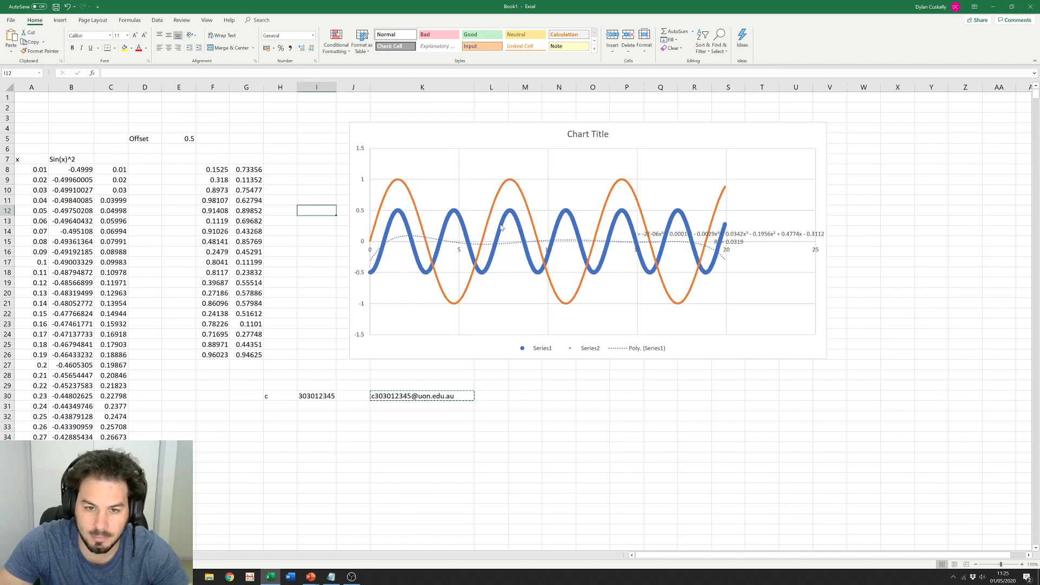
{"action": "left_click", "coordinate": [505, 194]}
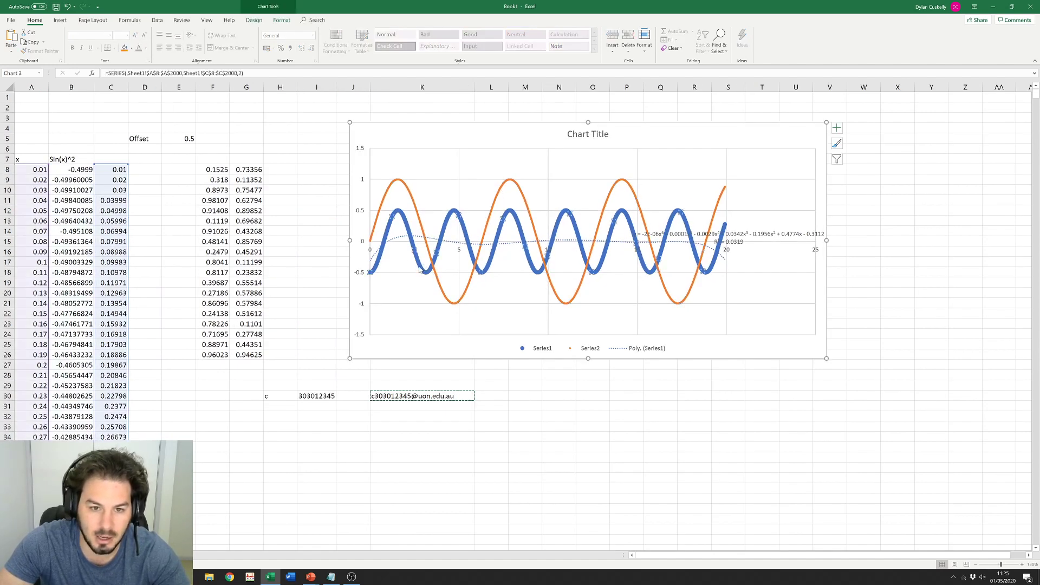
{"action": "left_click", "coordinate": [420, 269]}
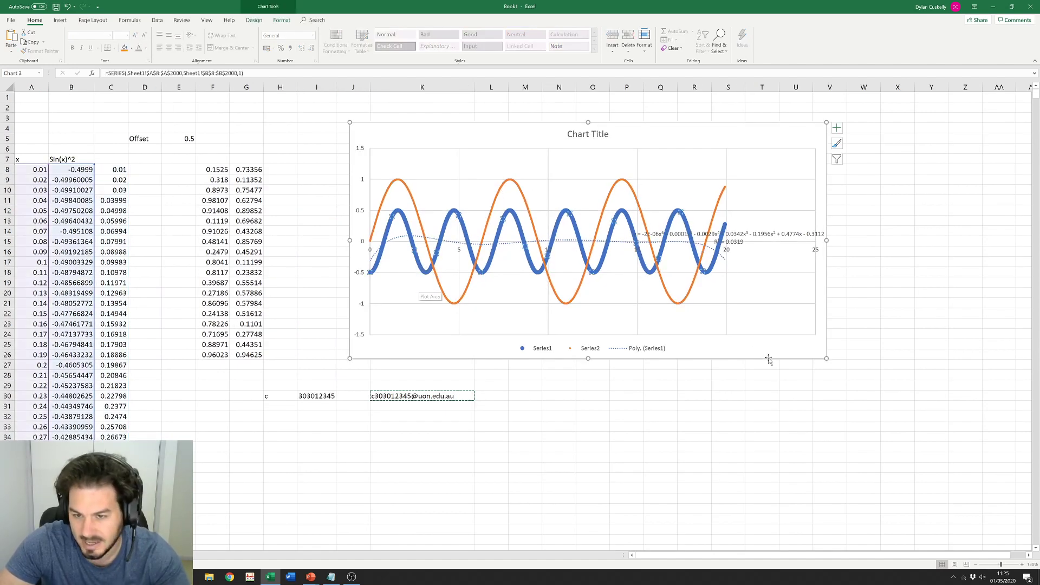
{"action": "left_click", "coordinate": [885, 337]}
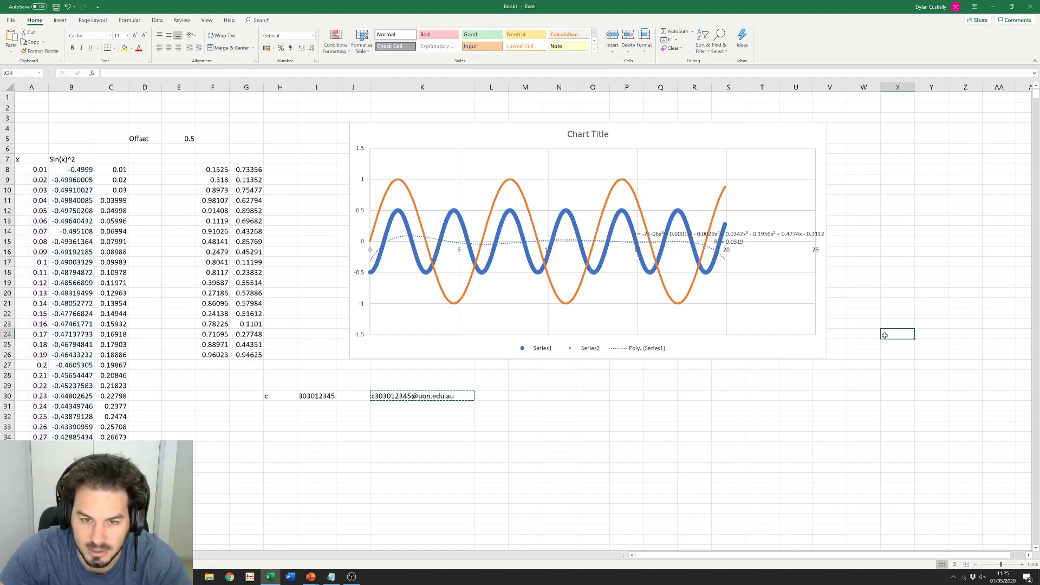
{"action": "left_click", "coordinate": [520, 226]}
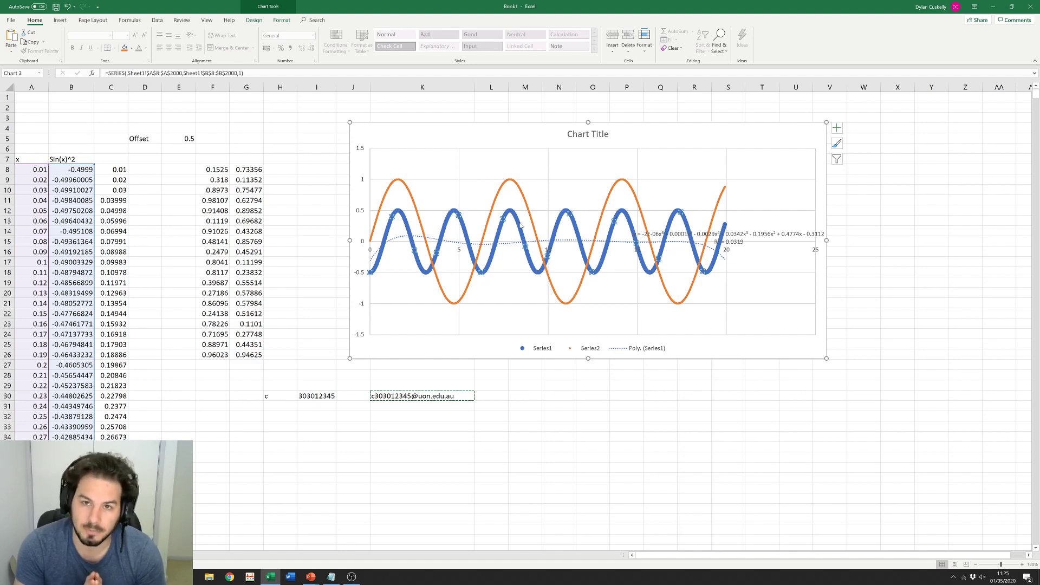
{"action": "left_click", "coordinate": [324, 264]}
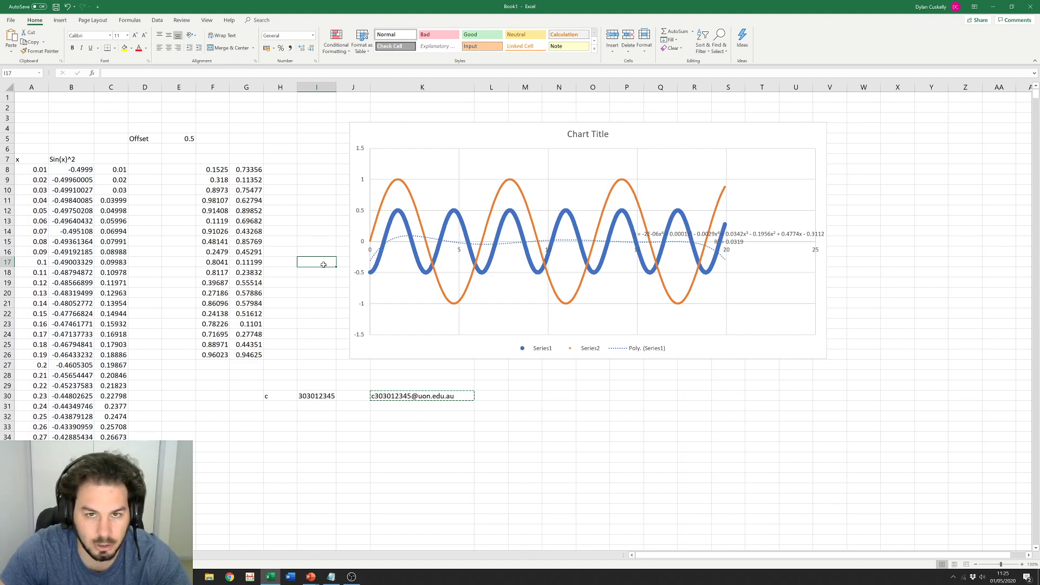
Step: Type the label x in G34 and plain text x=1/sin(x) in H34, then select both
{"action": "left_click", "coordinate": [239, 435]}
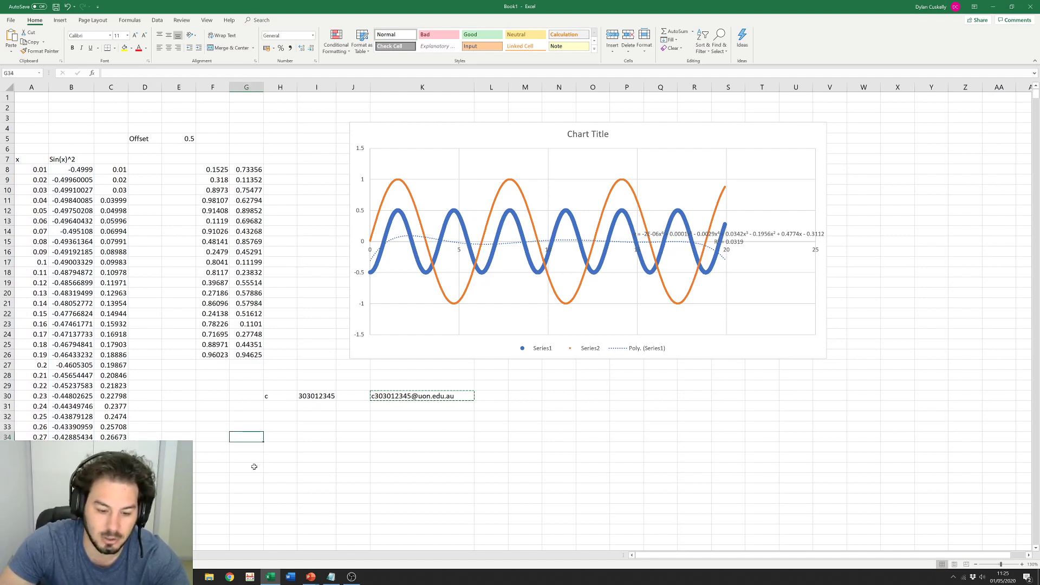
{"action": "type", "text": "x"}
{"action": "key", "text": "Tab"}
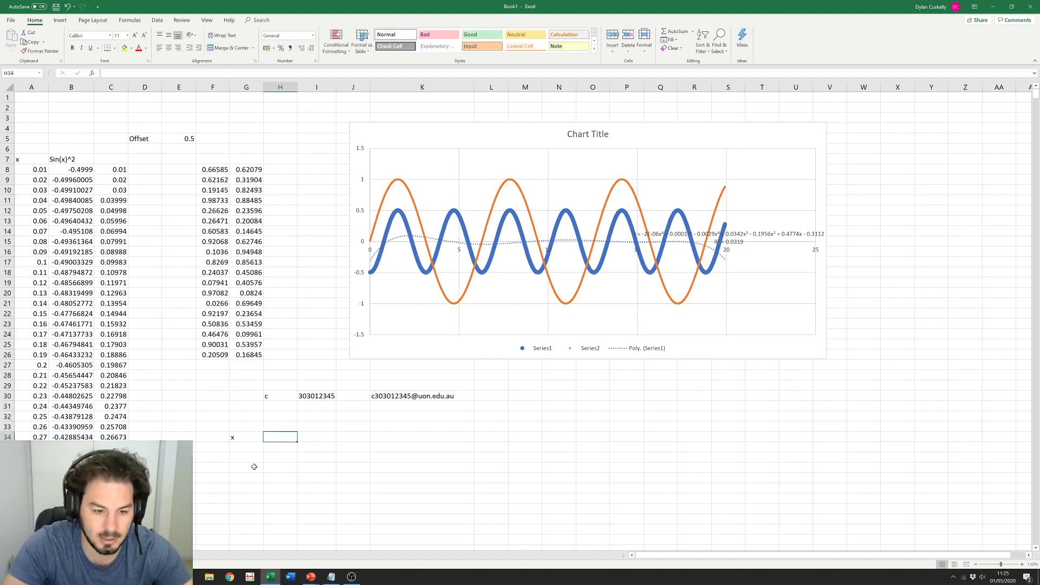
{"action": "type", "text": "="}
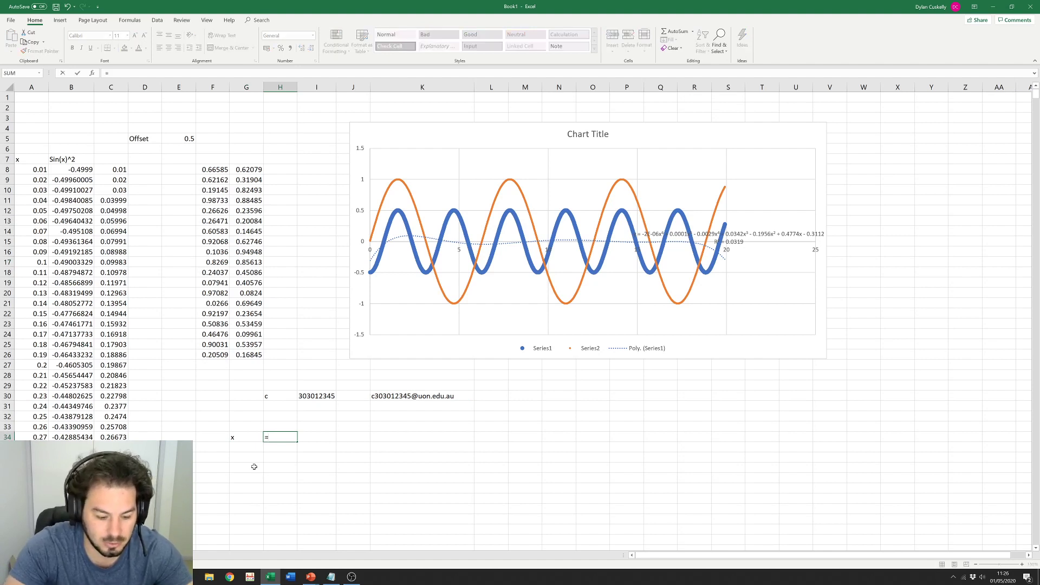
{"action": "key", "text": "Escape"}
{"action": "type", "text": "x"}
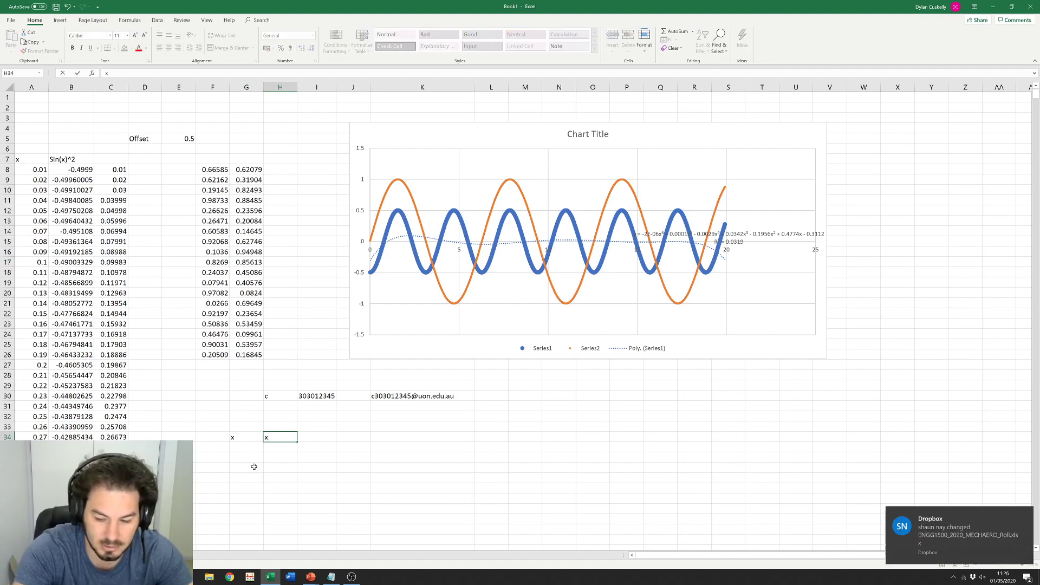
{"action": "type", "text": "="}
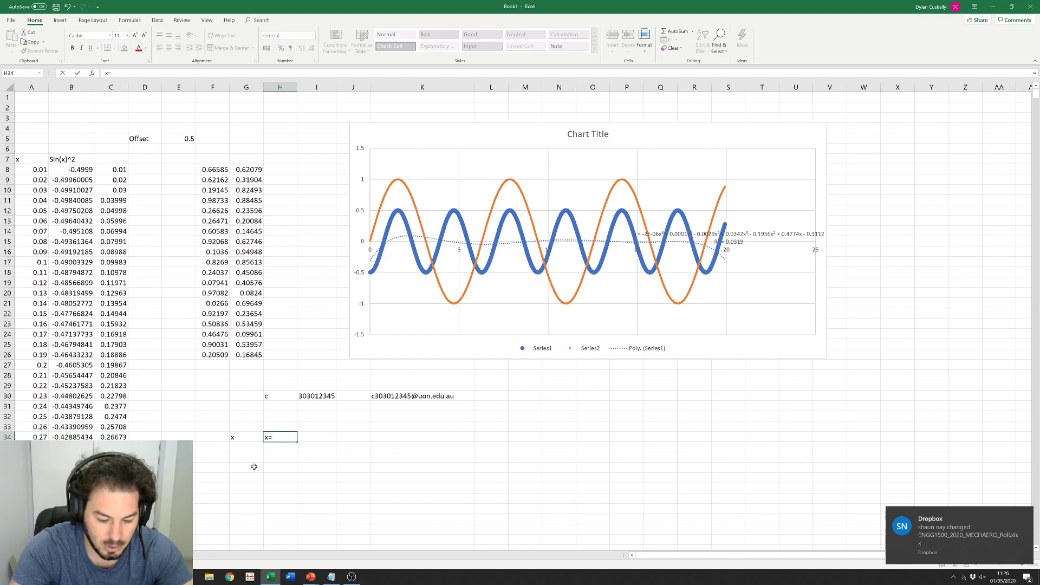
{"action": "type", "text": "1/sin"}
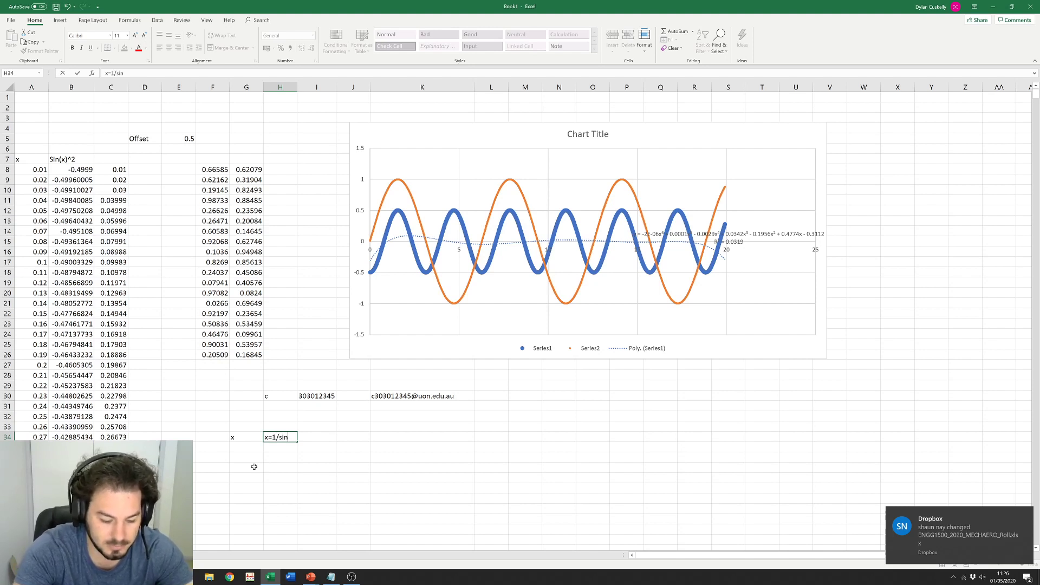
{"action": "type", "text": "(x)"}
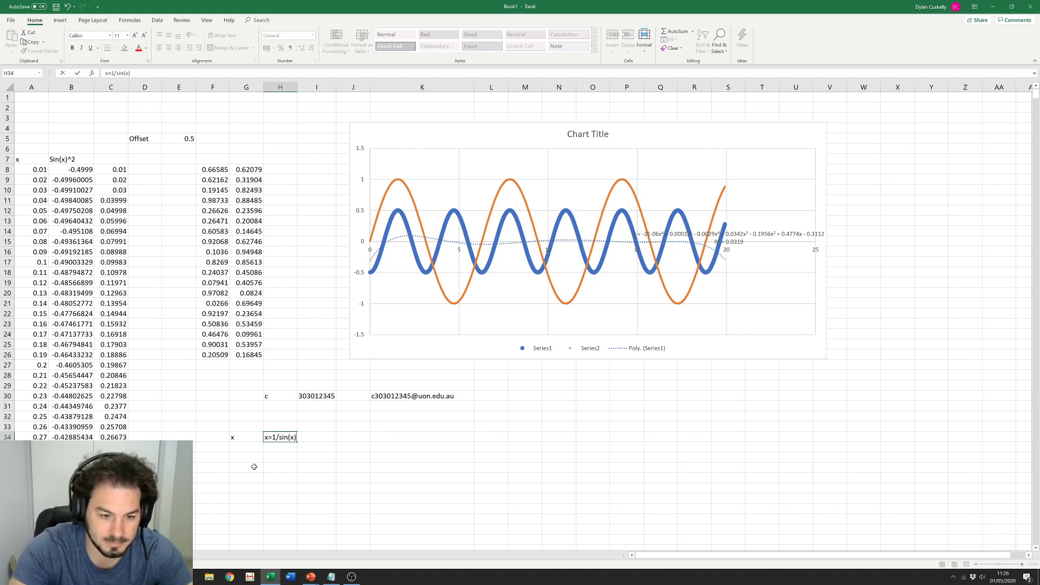
{"action": "key", "text": "Return"}
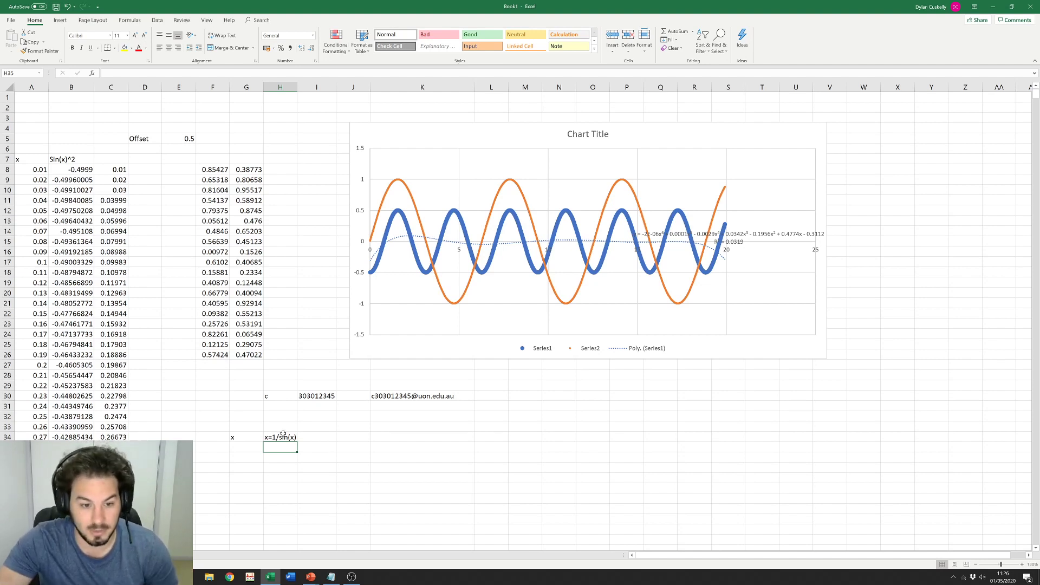
{"action": "key", "text": "Up"}
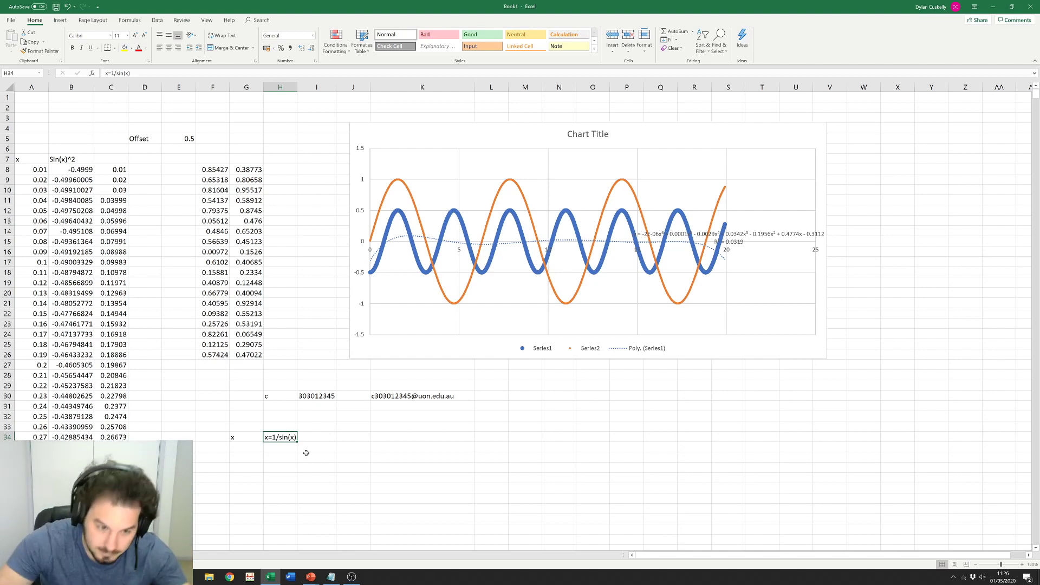
{"action": "left_click_drag", "start_coordinate": [247, 437], "coordinate": [292, 437]}
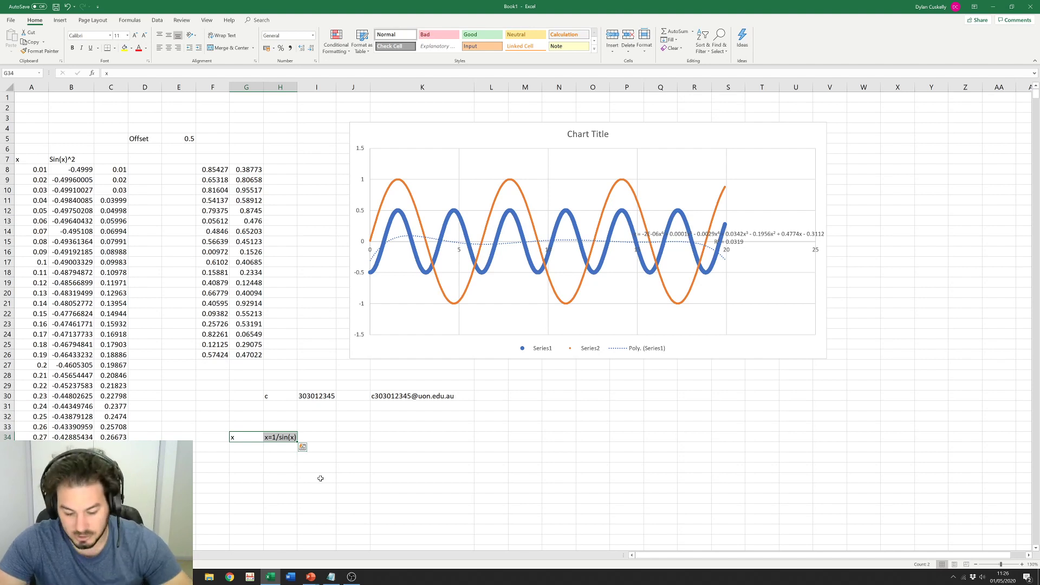
{"action": "left_click", "coordinate": [340, 468]}
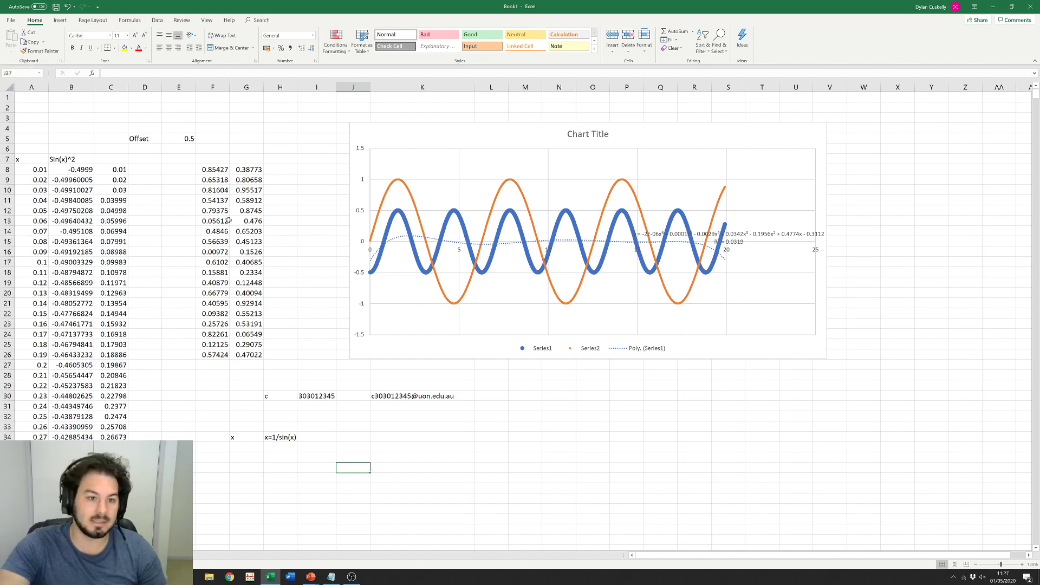
Step: Move the chart further right and re-enter a RAND cell so the random numbers recalculate
{"action": "left_click", "coordinate": [218, 168]}
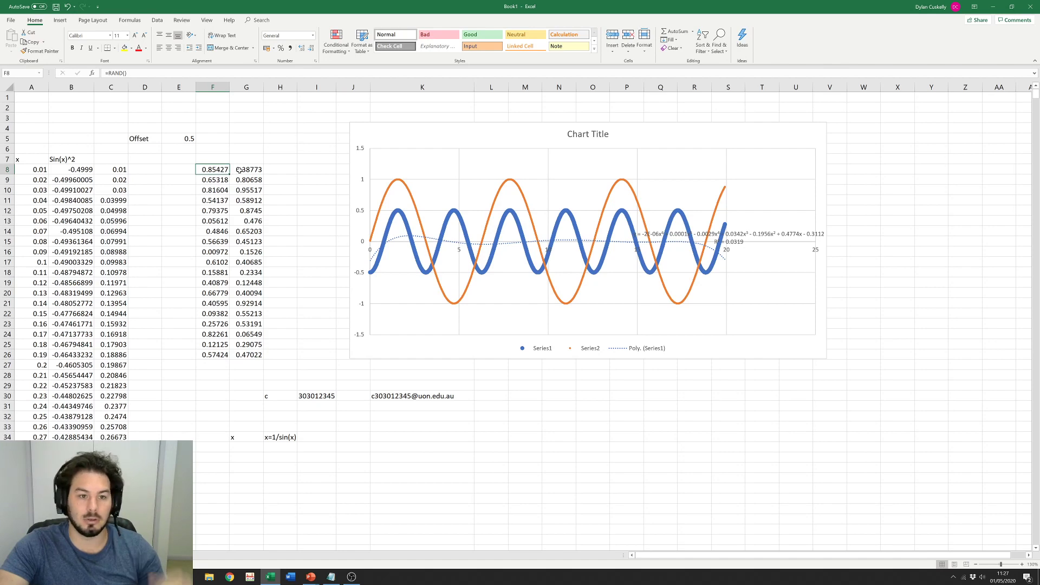
{"action": "left_click_drag", "start_coordinate": [418, 135], "coordinate": [599, 135]}
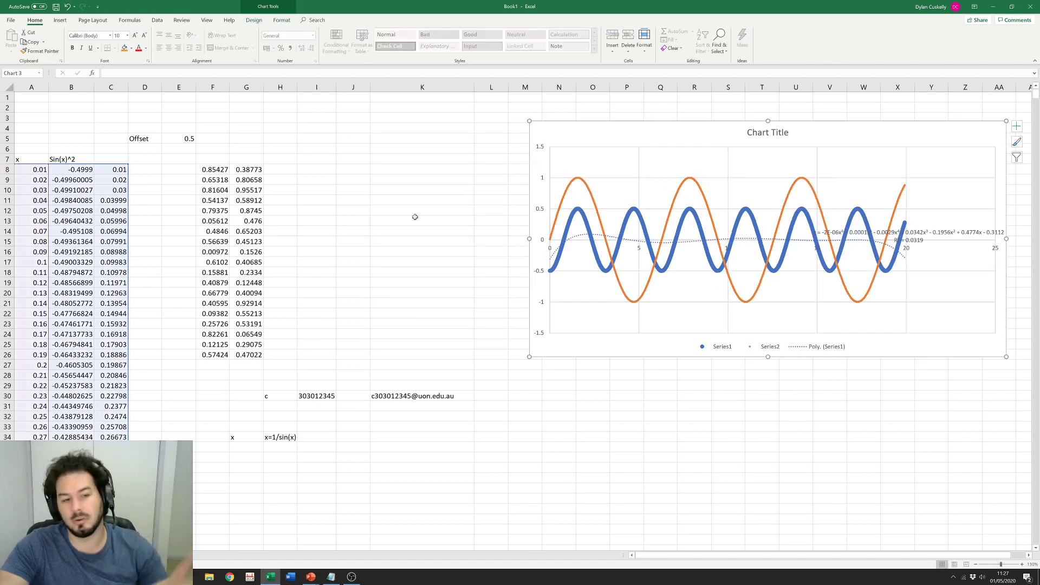
{"action": "left_click", "coordinate": [413, 218]}
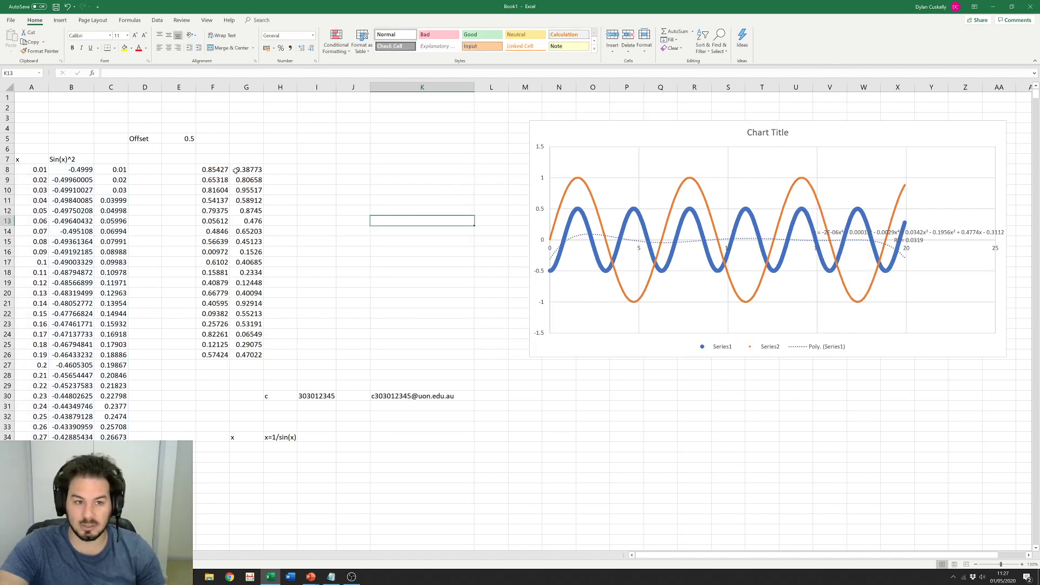
{"action": "left_click_drag", "start_coordinate": [215, 170], "coordinate": [237, 356]}
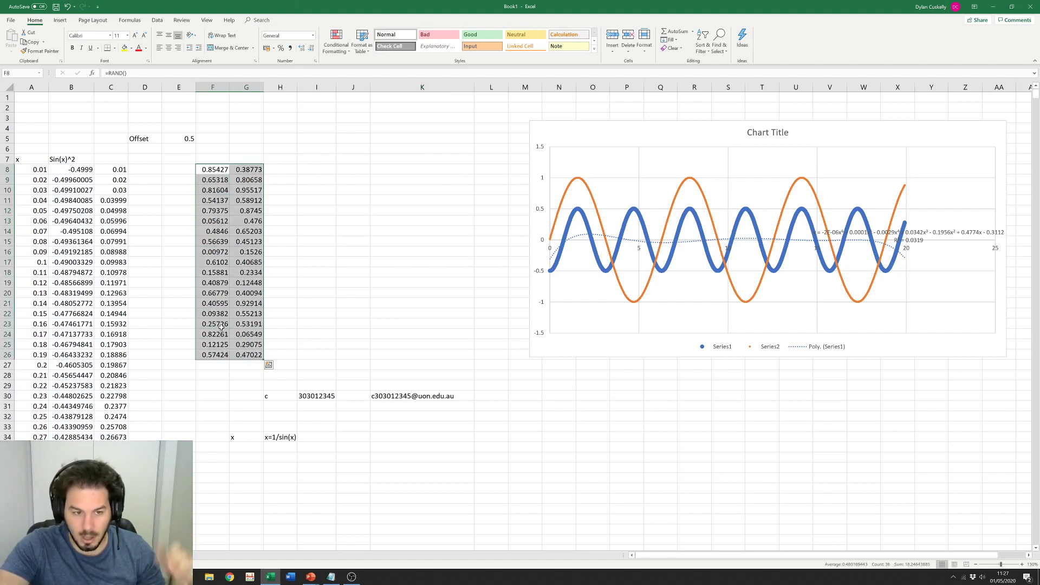
{"action": "double_click", "coordinate": [219, 231]}
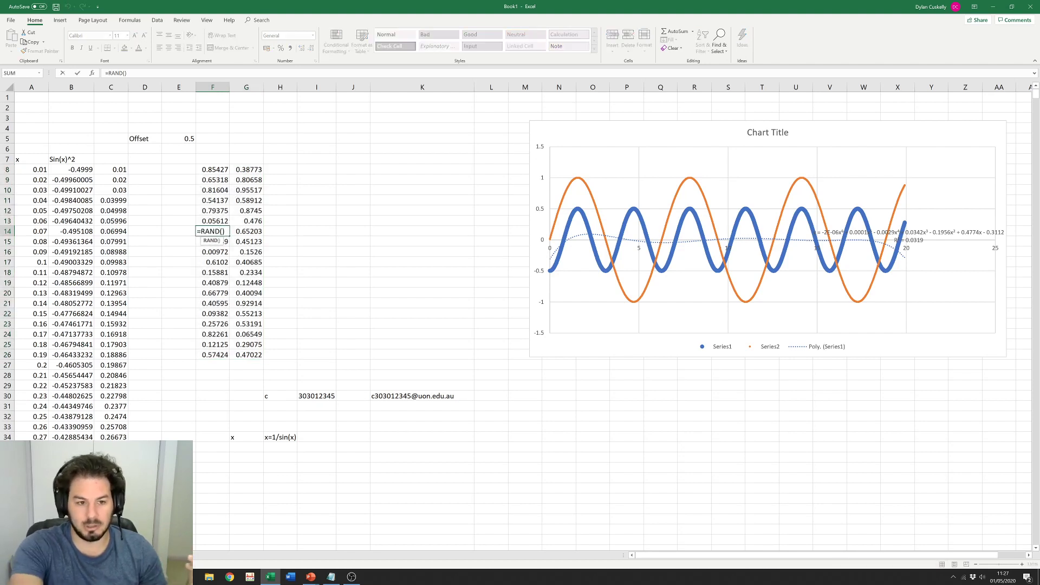
{"action": "key", "text": "Return"}
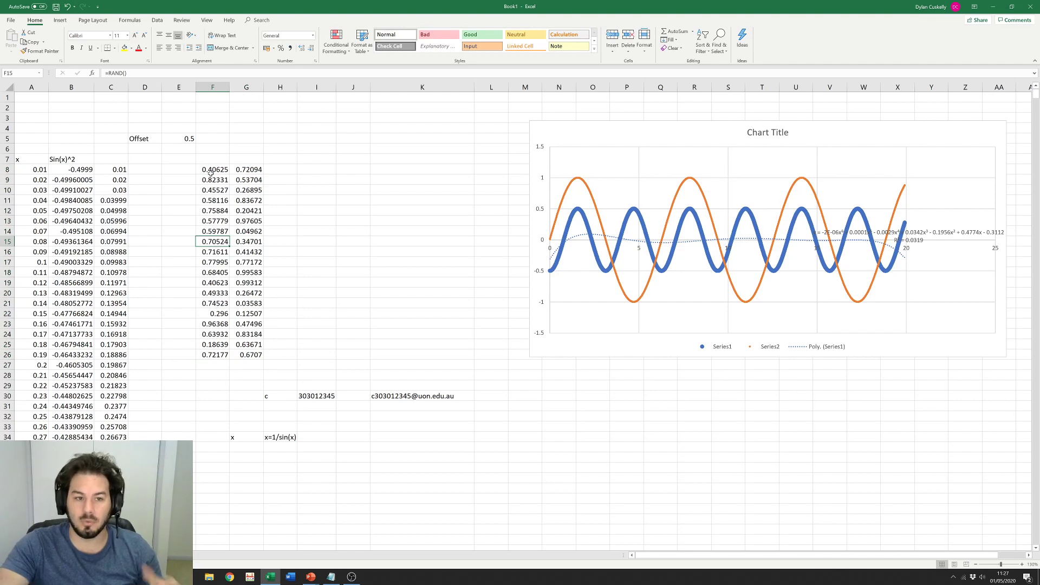
Step: Copy F8:G26 into I8:J26 and see that the pasted RAND formulas still recalculate
{"action": "left_click_drag", "start_coordinate": [209, 168], "coordinate": [249, 355]}
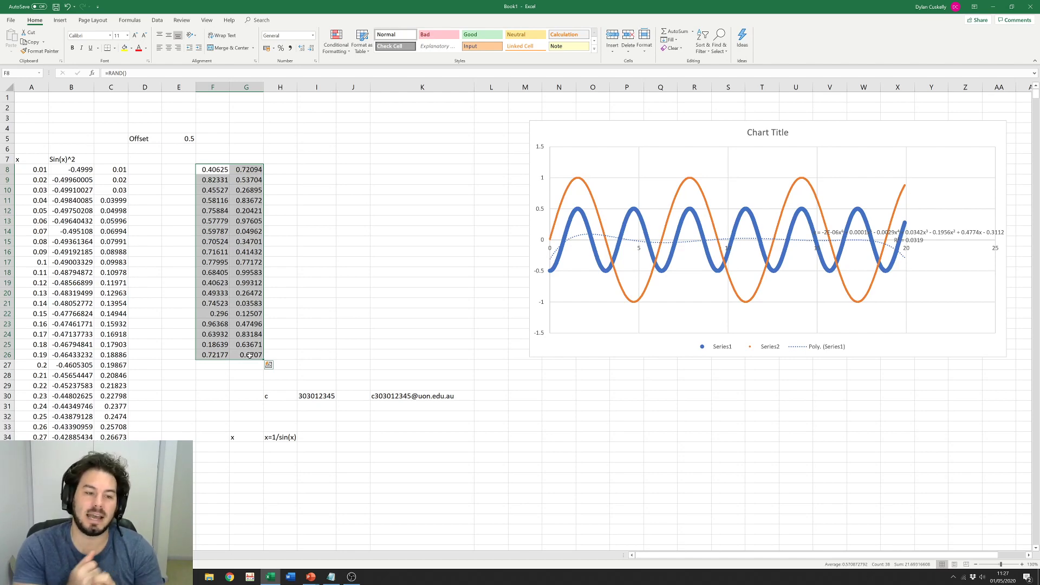
{"action": "key", "text": "ctrl+c"}
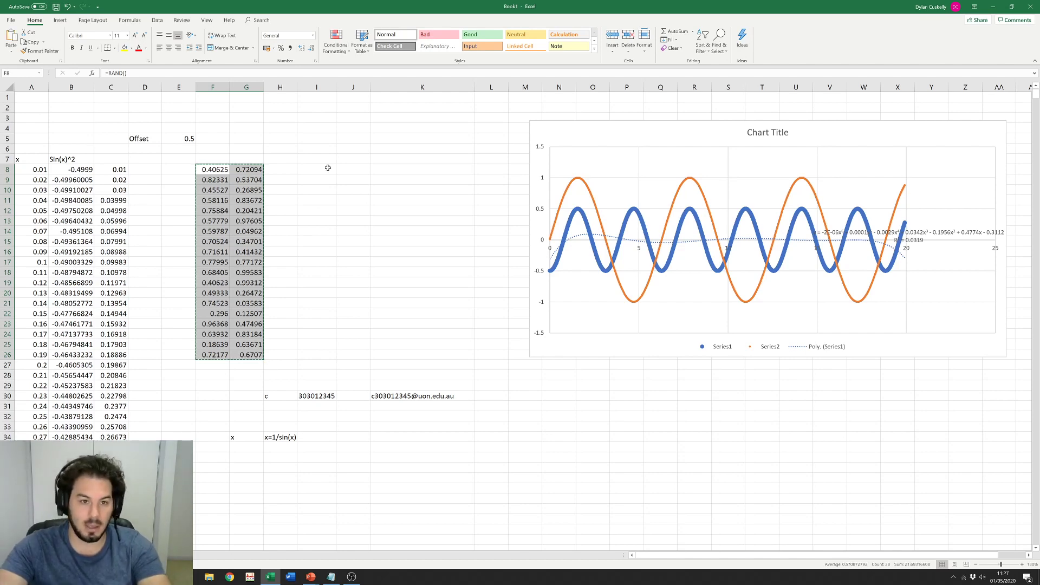
{"action": "left_click", "coordinate": [324, 169]}
{"action": "key", "text": "ctrl+v"}
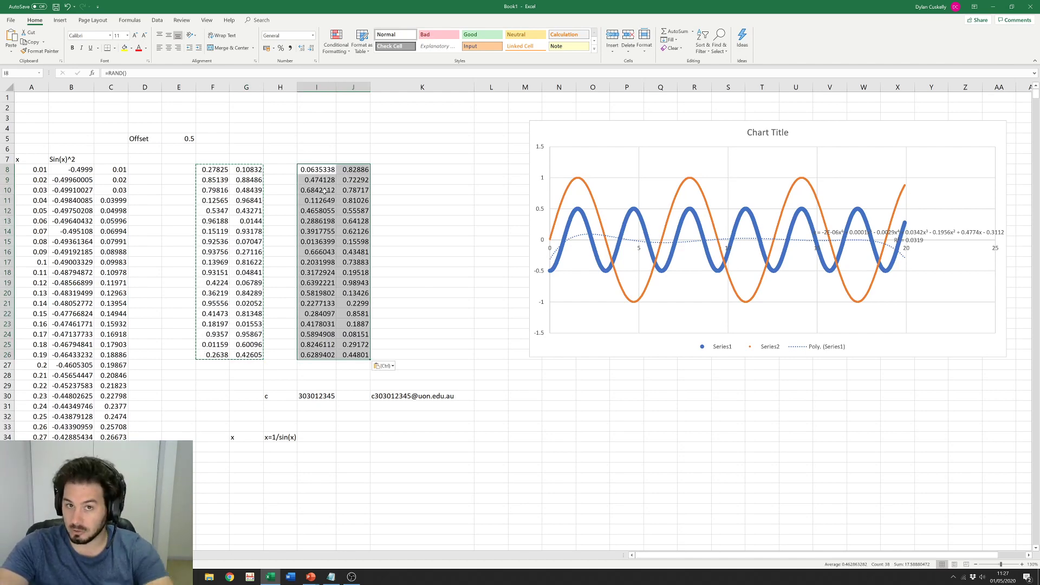
{"action": "left_click", "coordinate": [340, 251]}
{"action": "double_click", "coordinate": [317, 243]}
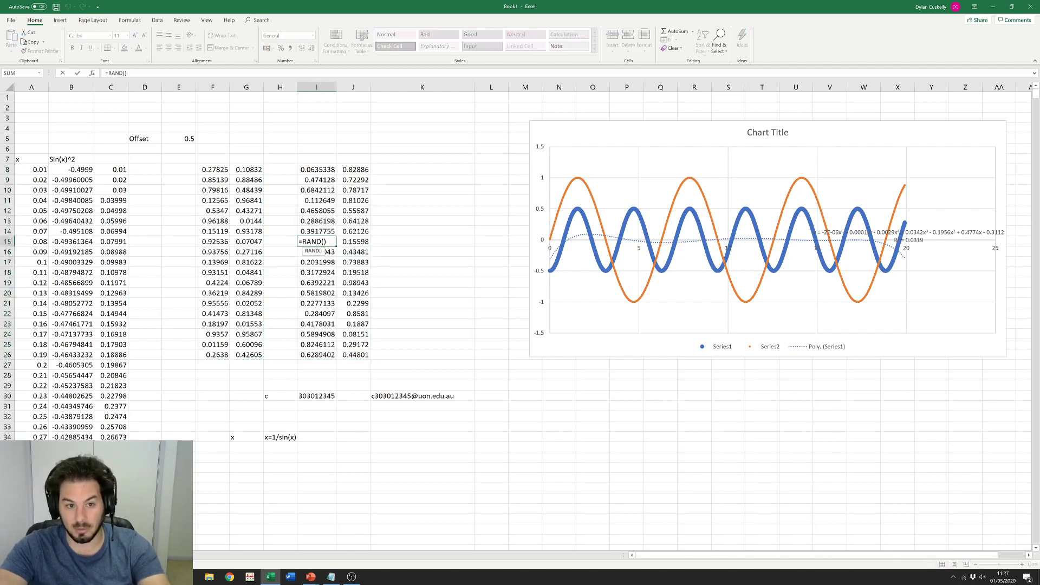
{"action": "key", "text": "Return"}
Step: Copy B16's sin-squared formula into K17 to check its shifted references, then delete it
{"action": "left_click", "coordinate": [69, 252]}
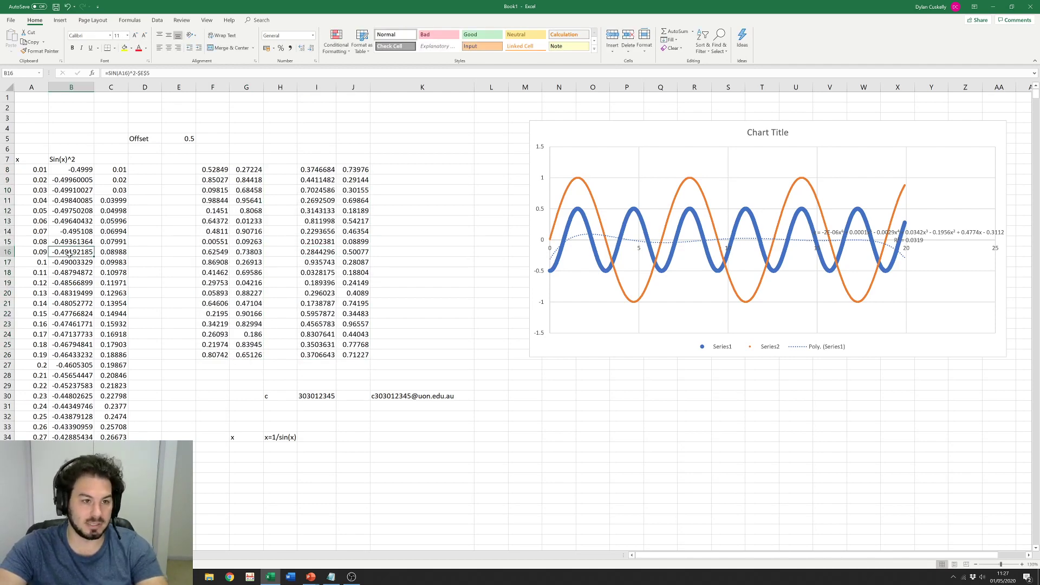
{"action": "double_click", "coordinate": [69, 253]}
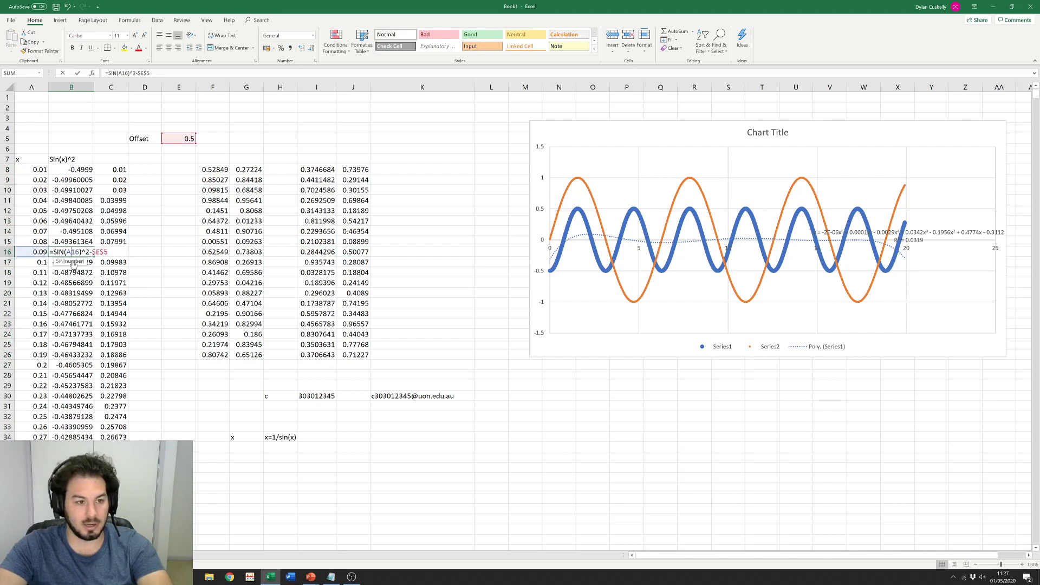
{"action": "key", "text": "Escape"}
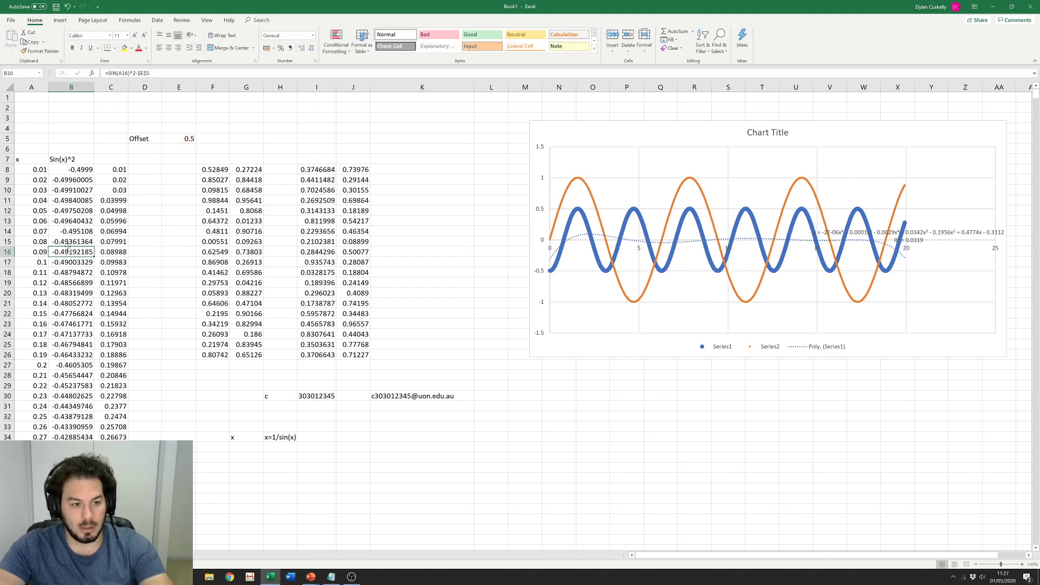
{"action": "key", "text": "ctrl+c"}
{"action": "left_click", "coordinate": [438, 265]}
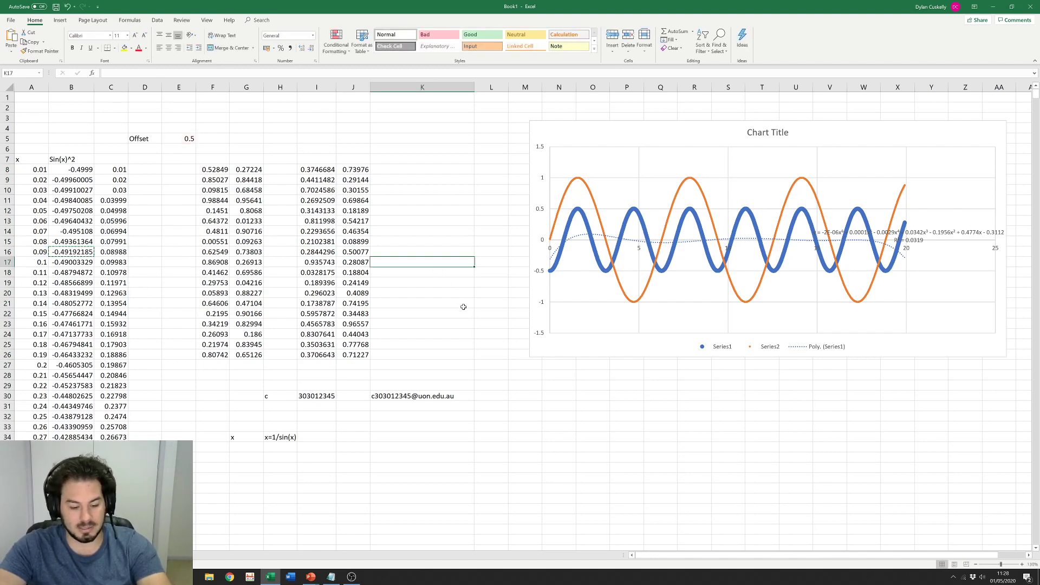
{"action": "key", "text": "ctrl+v"}
{"action": "left_click", "coordinate": [421, 310]}
{"action": "double_click", "coordinate": [414, 262]}
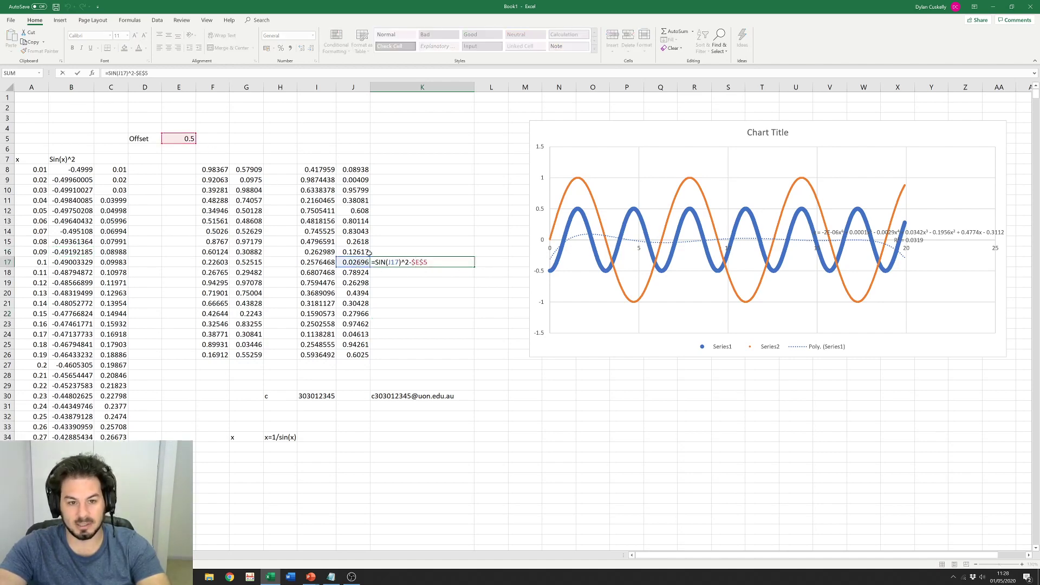
{"action": "key", "text": "Escape"}
{"action": "key", "text": "Delete"}
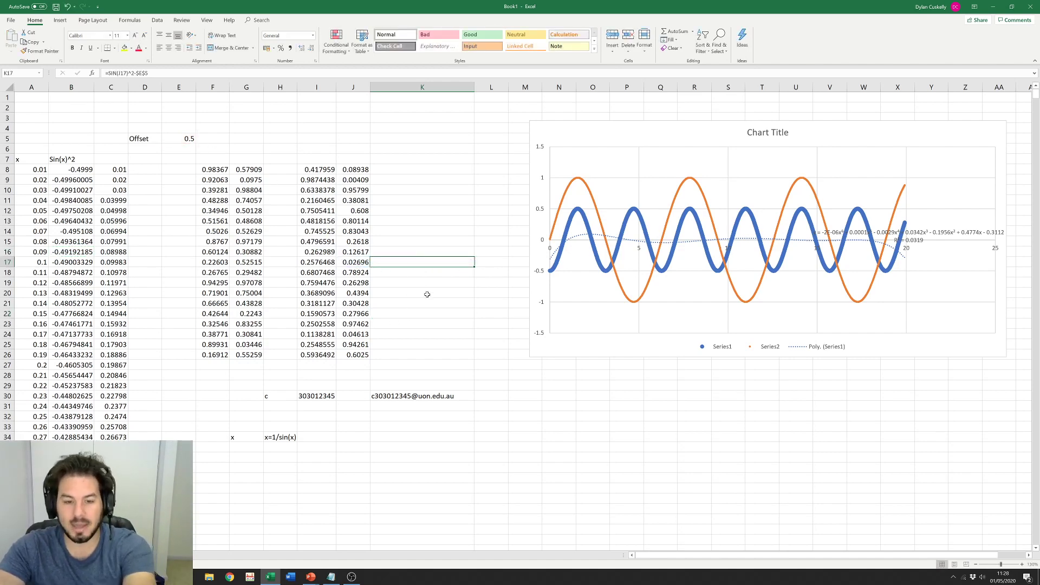
Step: Clear columns I to K and paste only the values of F8:G26 at I8
{"action": "left_click_drag", "start_coordinate": [317, 158], "coordinate": [382, 362]}
{"action": "key", "text": "Delete"}
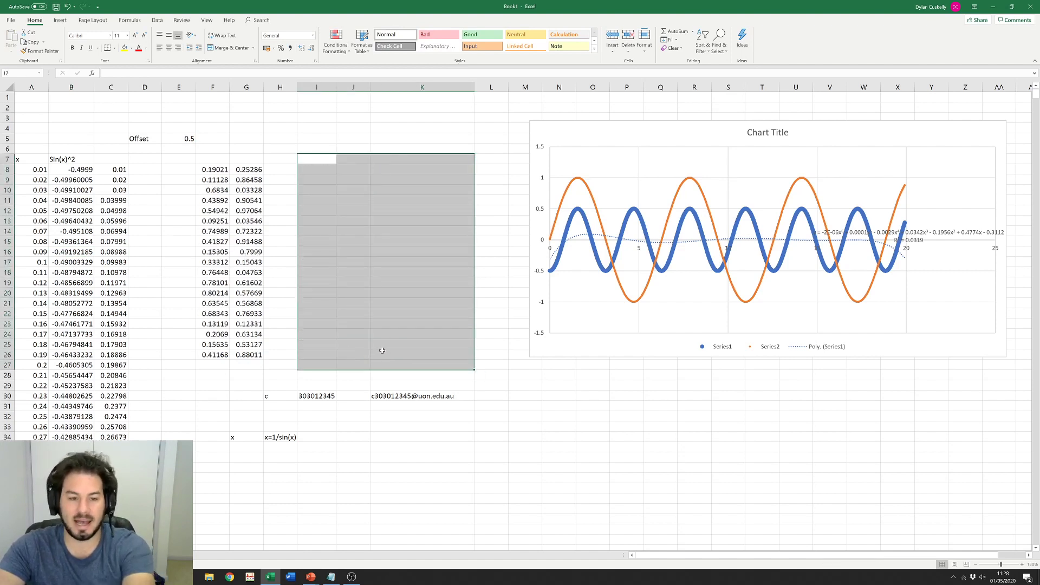
{"action": "left_click", "coordinate": [280, 232]}
{"action": "left_click_drag", "start_coordinate": [210, 169], "coordinate": [250, 353]}
{"action": "key", "text": "ctrl+c"}
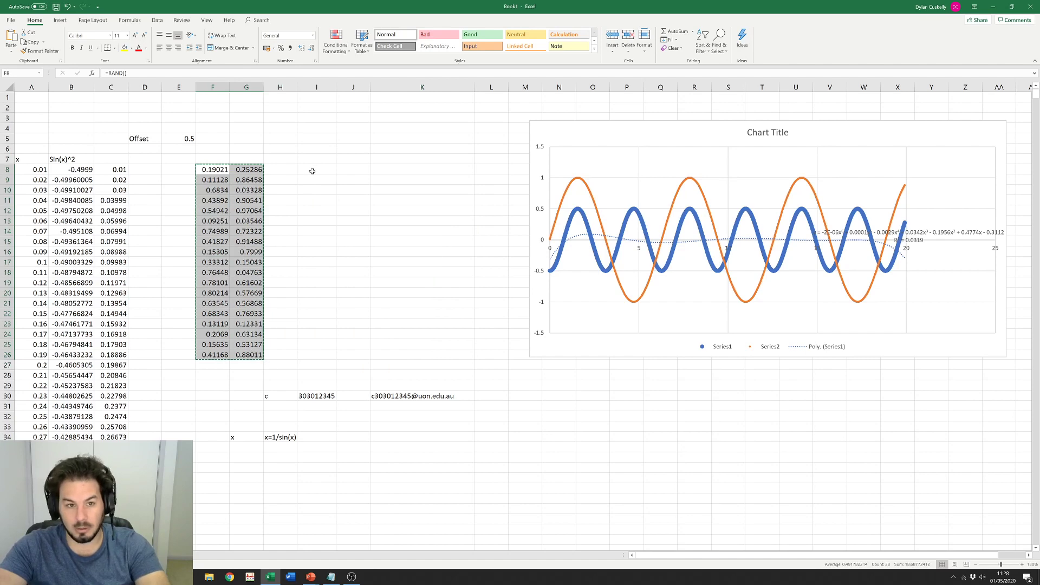
{"action": "left_click", "coordinate": [313, 171]}
{"action": "right_click", "coordinate": [313, 171]}
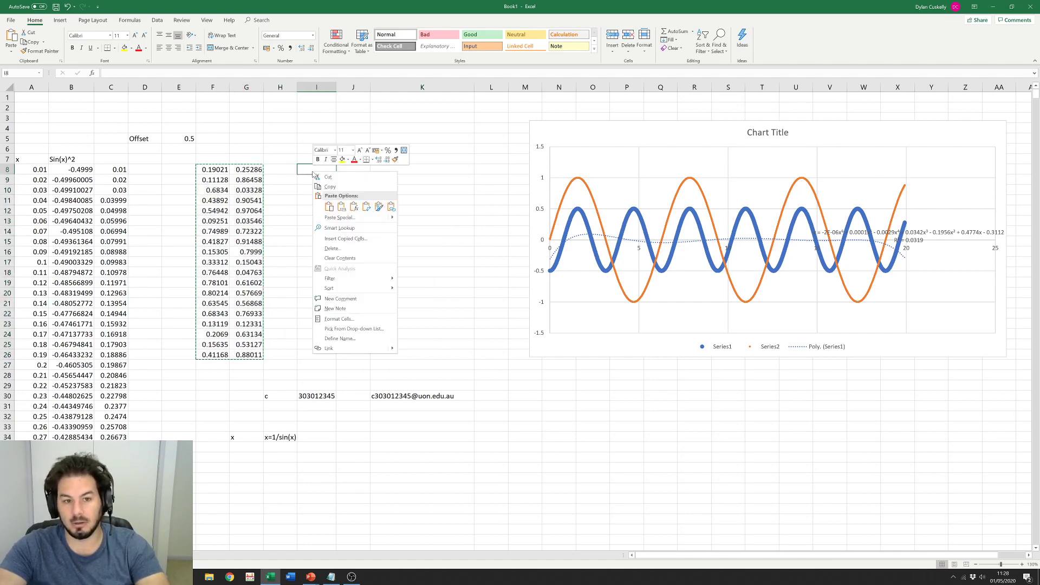
{"action": "left_click", "coordinate": [341, 207]}
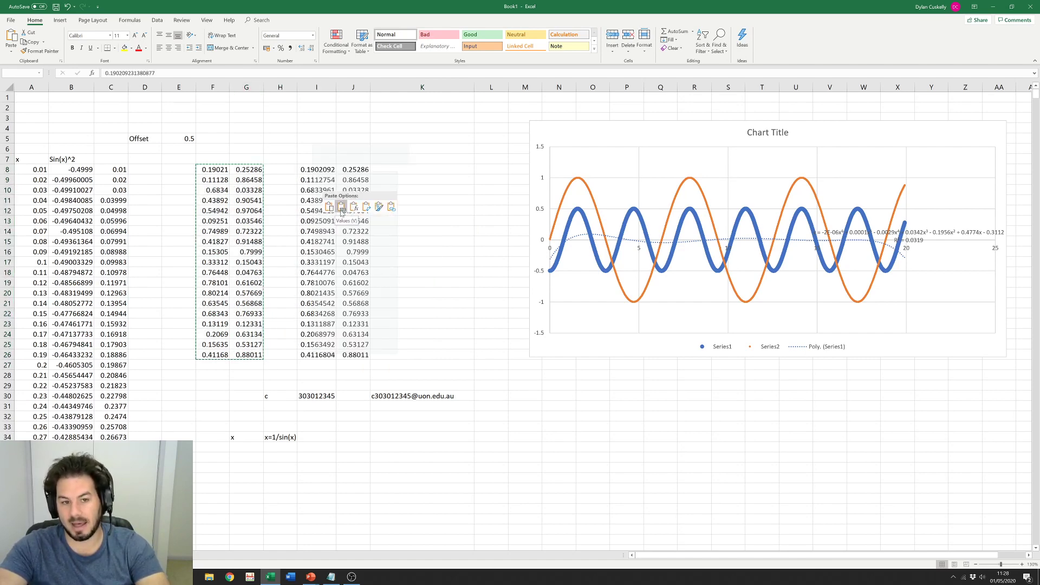
Step: Confirm I10 holds a plain number, then re-enter F10 and G12 to recalculate the live random values
{"action": "left_click", "coordinate": [315, 190]}
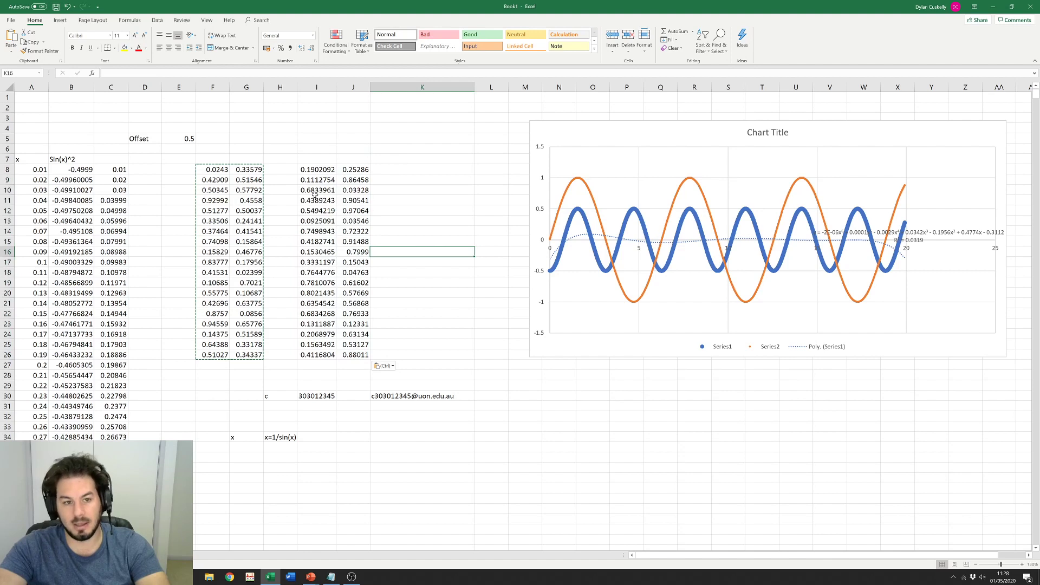
{"action": "double_click", "coordinate": [315, 190]}
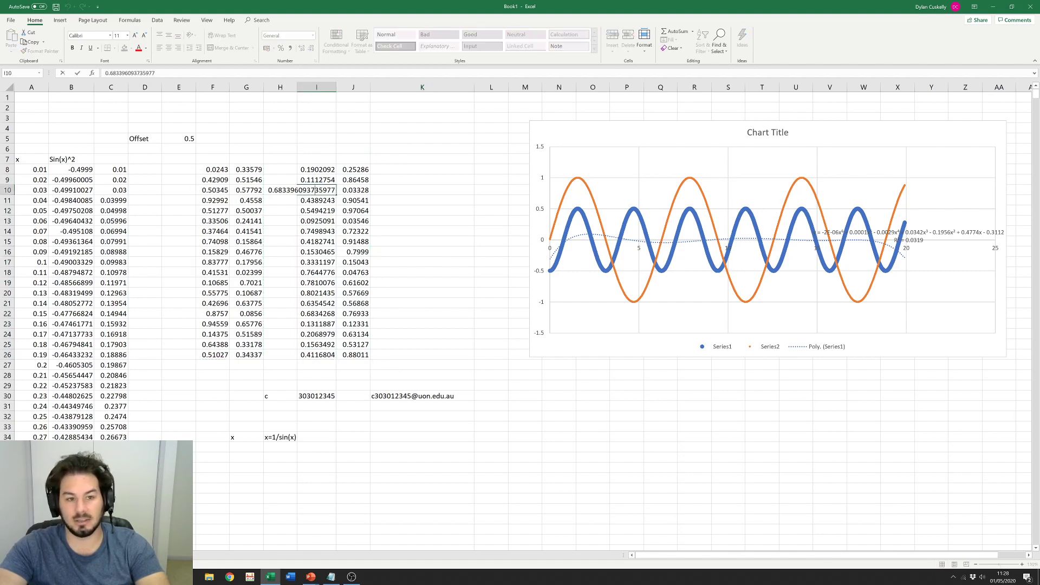
{"action": "left_click", "coordinate": [301, 227]}
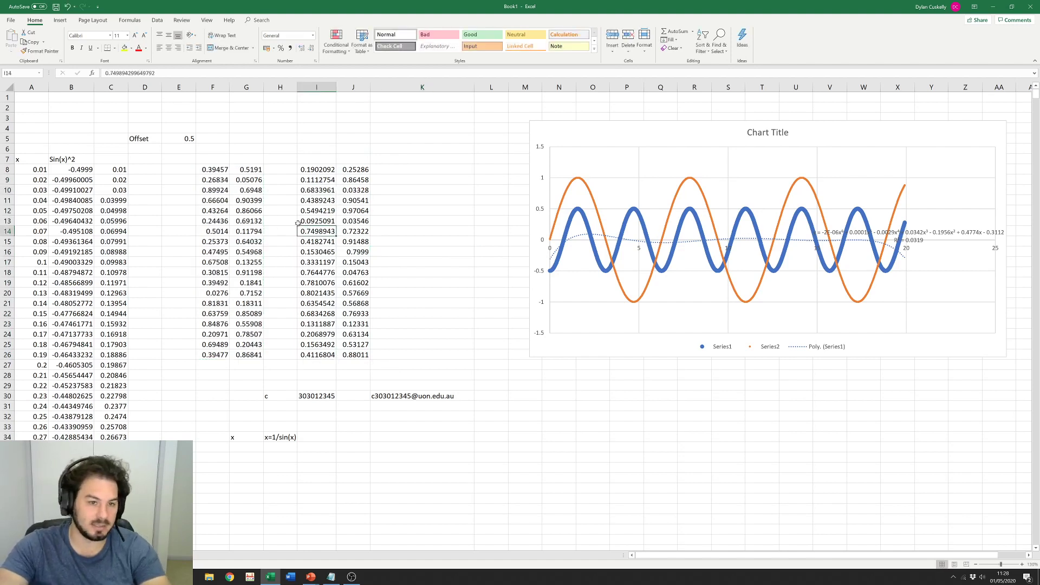
{"action": "left_click", "coordinate": [213, 190]}
{"action": "double_click", "coordinate": [213, 194]}
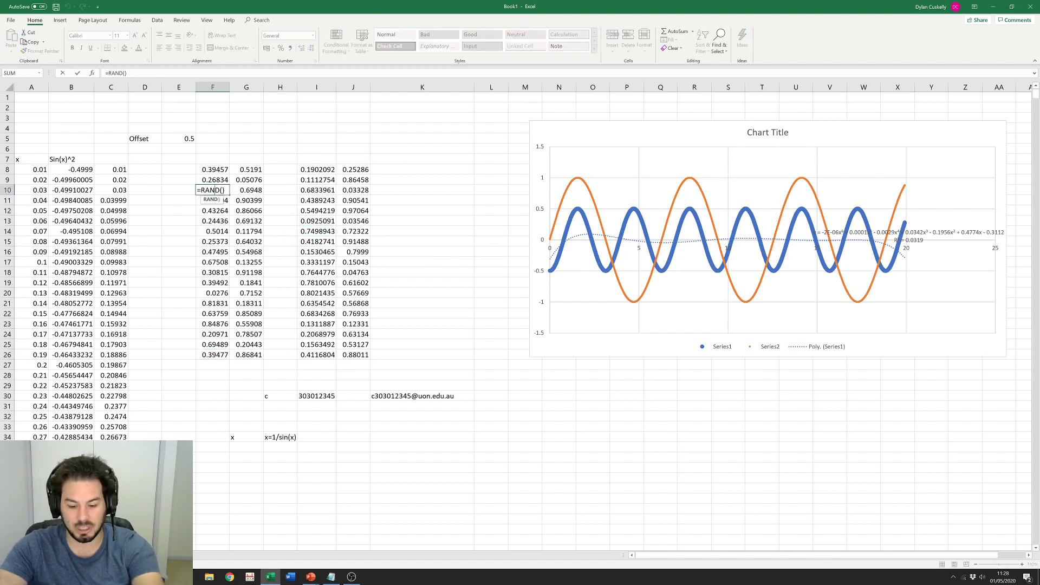
{"action": "key", "text": "Return"}
{"action": "type", "text": "\\"}
{"action": "key", "text": "Escape"}
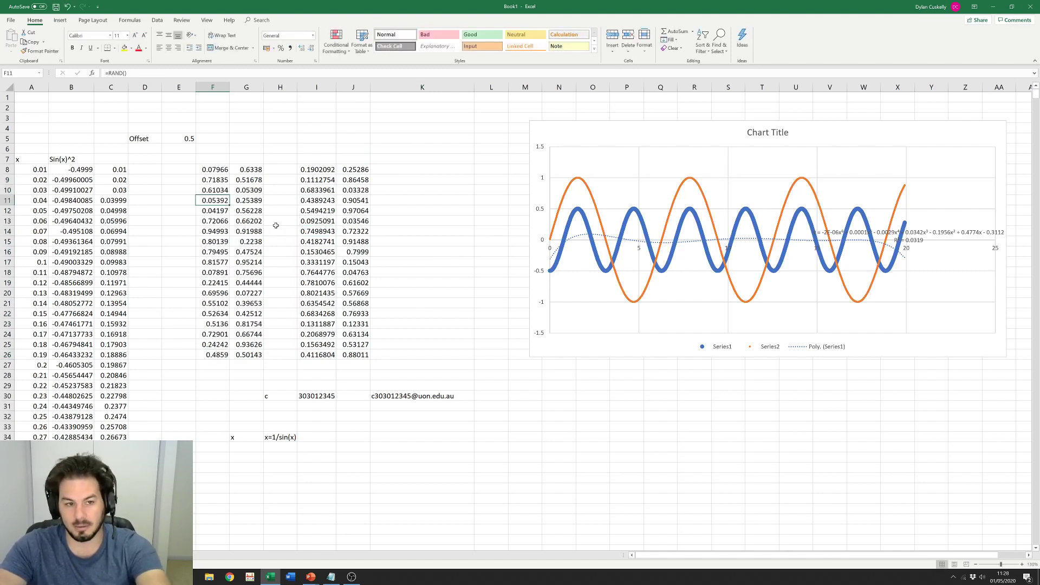
{"action": "left_click", "coordinate": [242, 211]}
{"action": "double_click", "coordinate": [243, 211]}
{"action": "key", "text": "Return"}
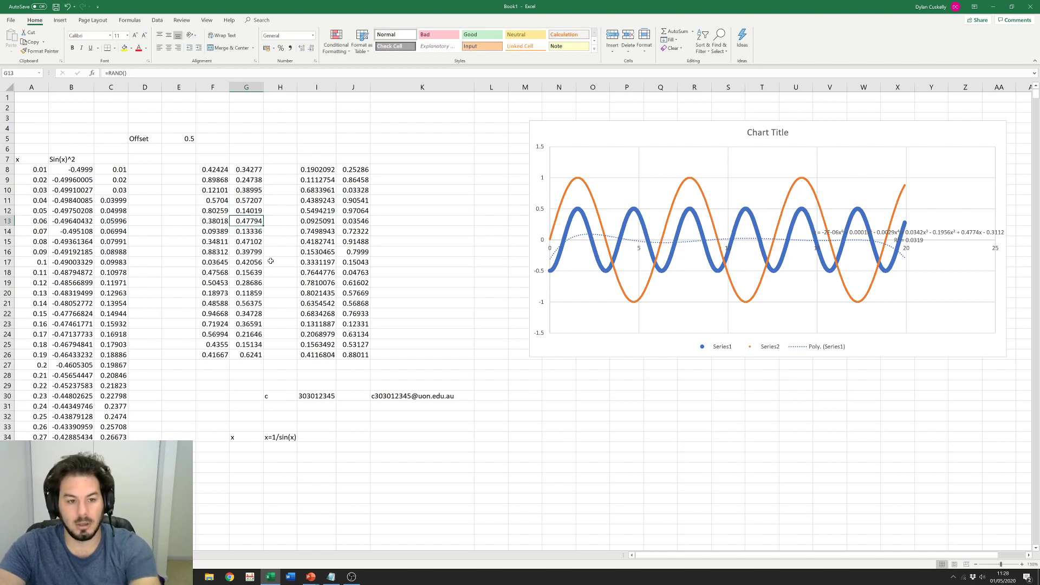
{"action": "left_click", "coordinate": [268, 260]}
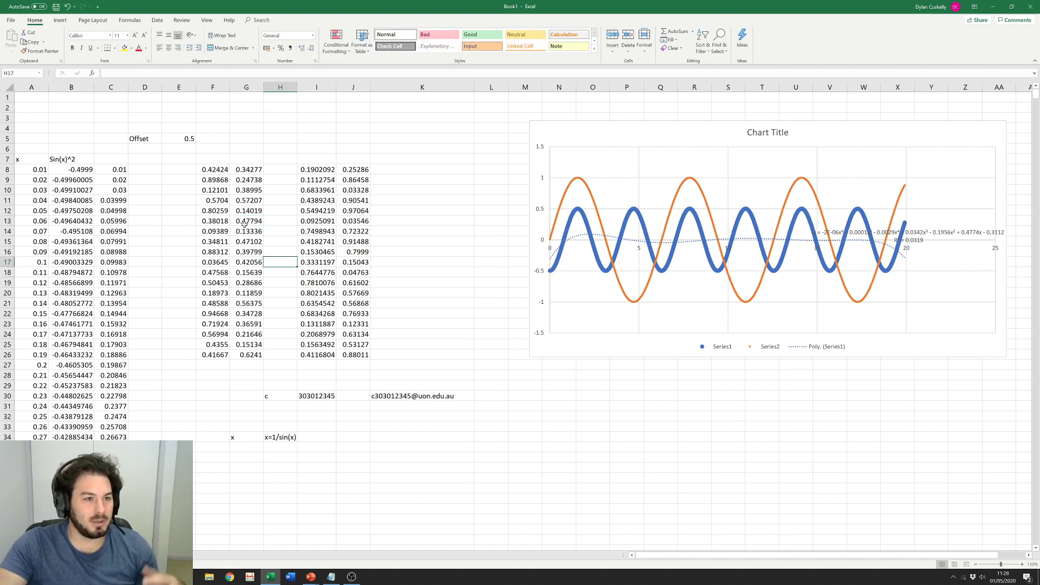
Step: Dismiss the cell menu at I5 and select the fixed values in I8:J26
{"action": "left_click", "coordinate": [303, 136]}
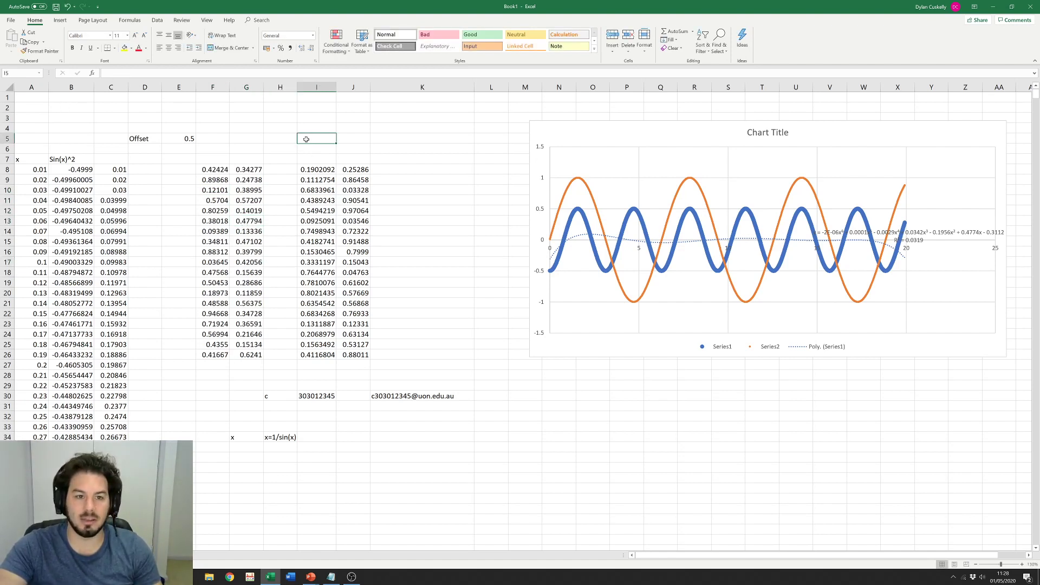
{"action": "right_click", "coordinate": [306, 141]}
{"action": "left_click", "coordinate": [479, 192]}
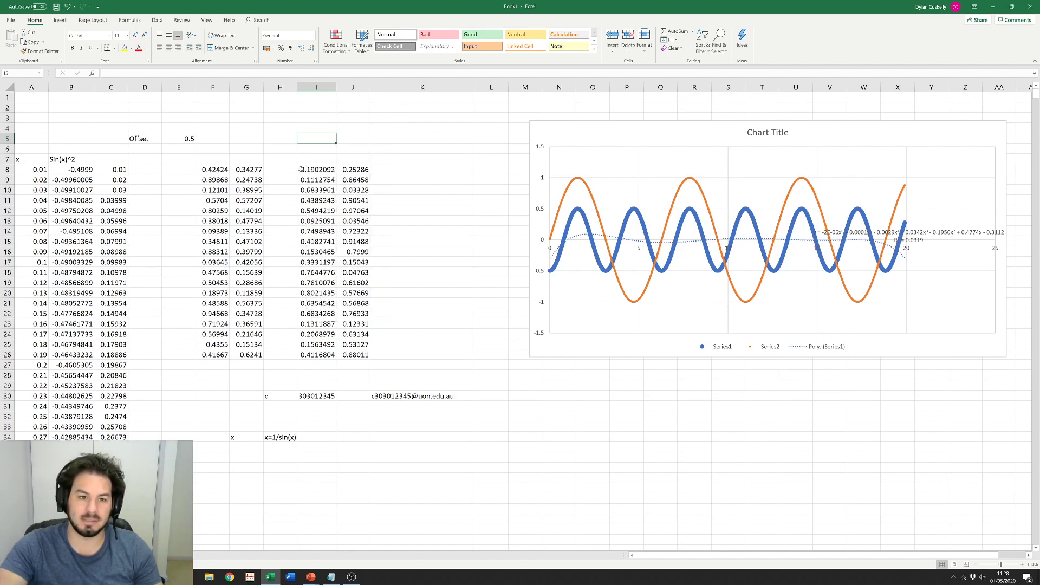
{"action": "left_click_drag", "start_coordinate": [317, 169], "coordinate": [351, 353]}
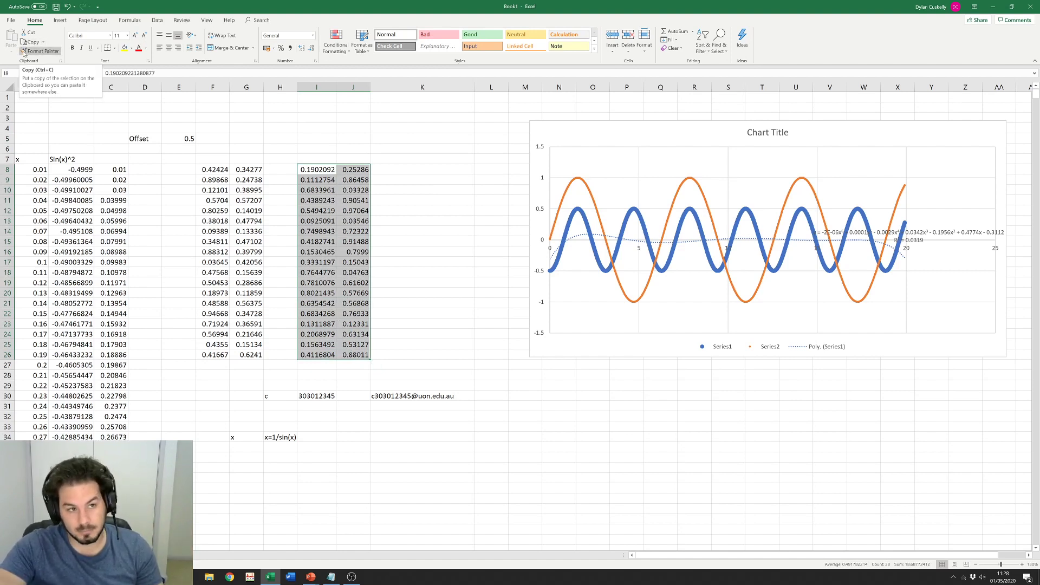
Step: Enter the header sin(x) in C7 beside x and Sin(x)^2
{"action": "left_click", "coordinate": [114, 48]}
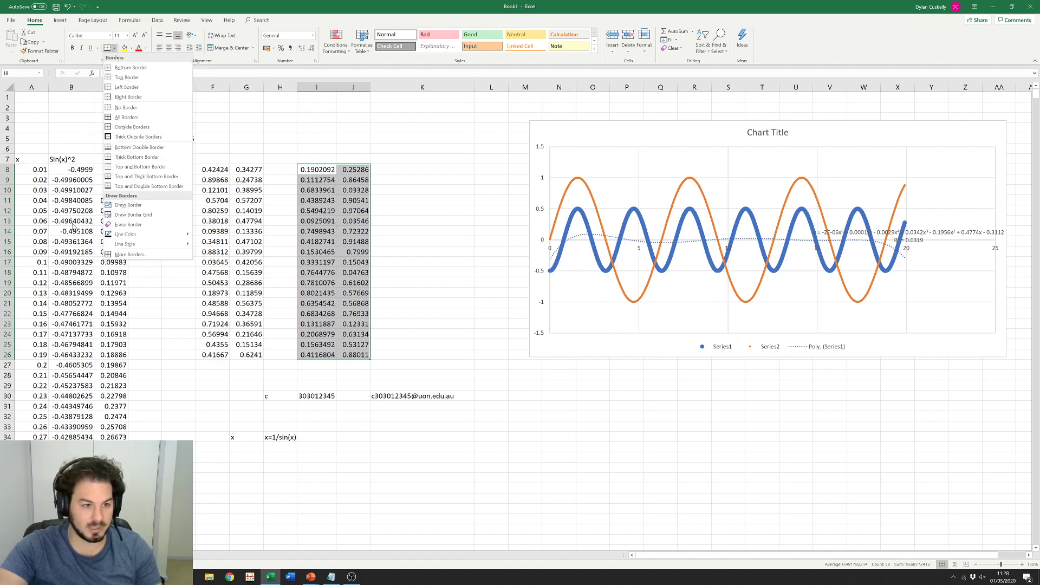
{"action": "left_click", "coordinate": [75, 227]}
{"action": "left_click_drag", "start_coordinate": [31, 160], "coordinate": [78, 161]}
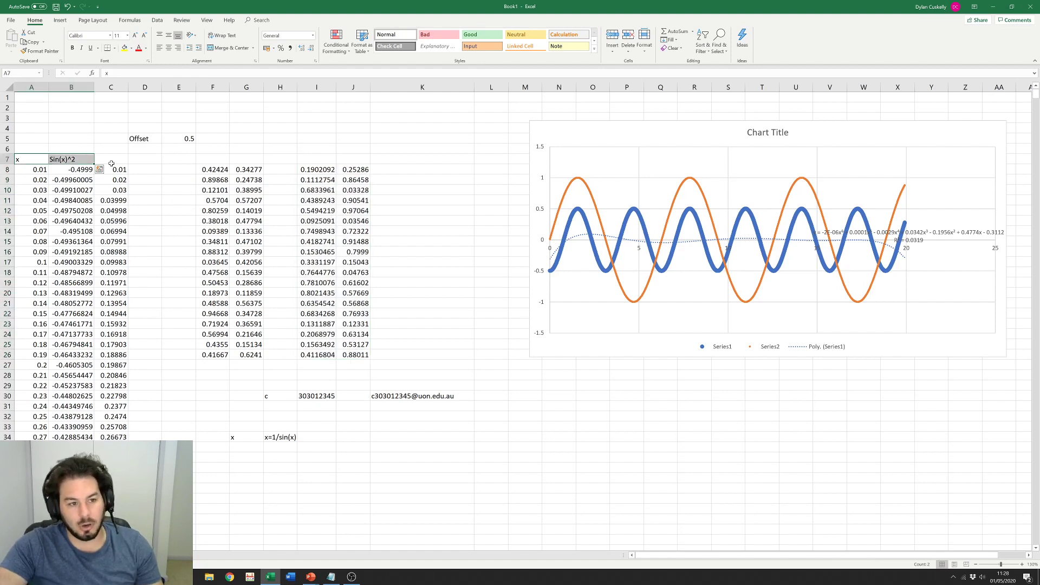
{"action": "left_click", "coordinate": [110, 158]}
{"action": "type", "text": "sin"}
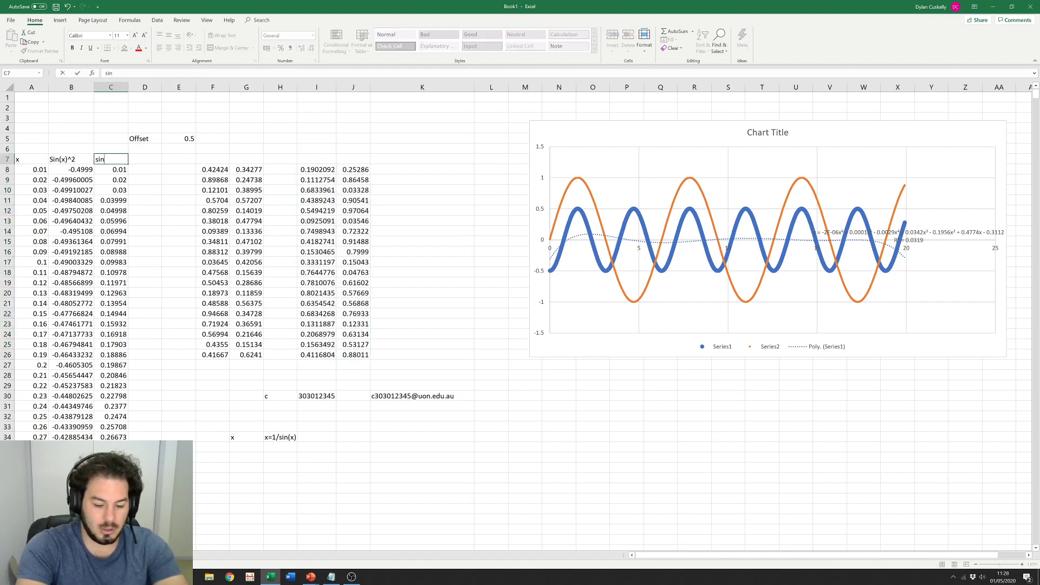
{"action": "type", "text": "(x)"}
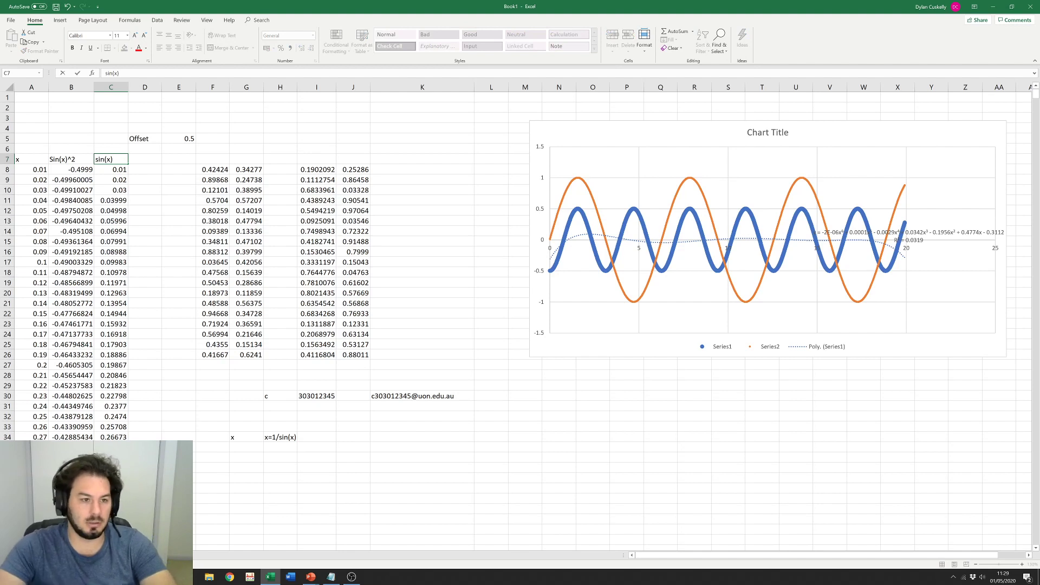
{"action": "left_click", "coordinate": [138, 187]}
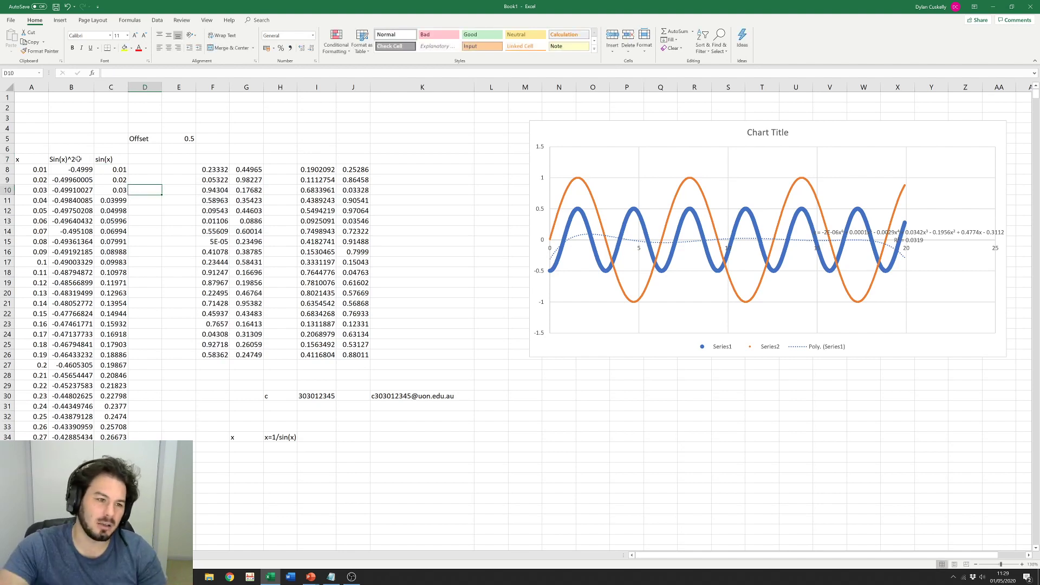
Step: Give the headers in A7:C7 a thick bottom border
{"action": "left_click_drag", "start_coordinate": [44, 159], "coordinate": [100, 160]}
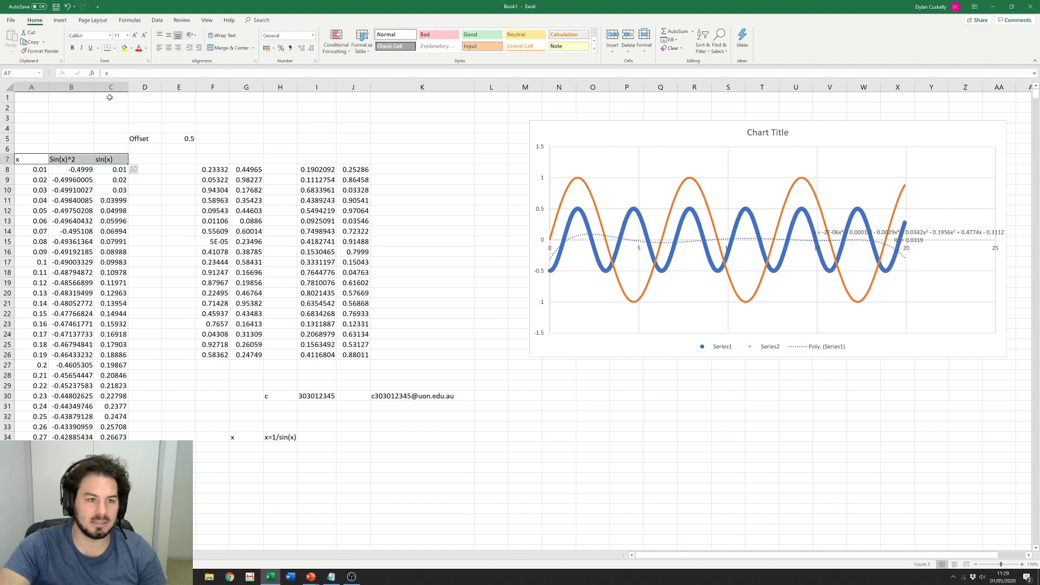
{"action": "left_click", "coordinate": [113, 49]}
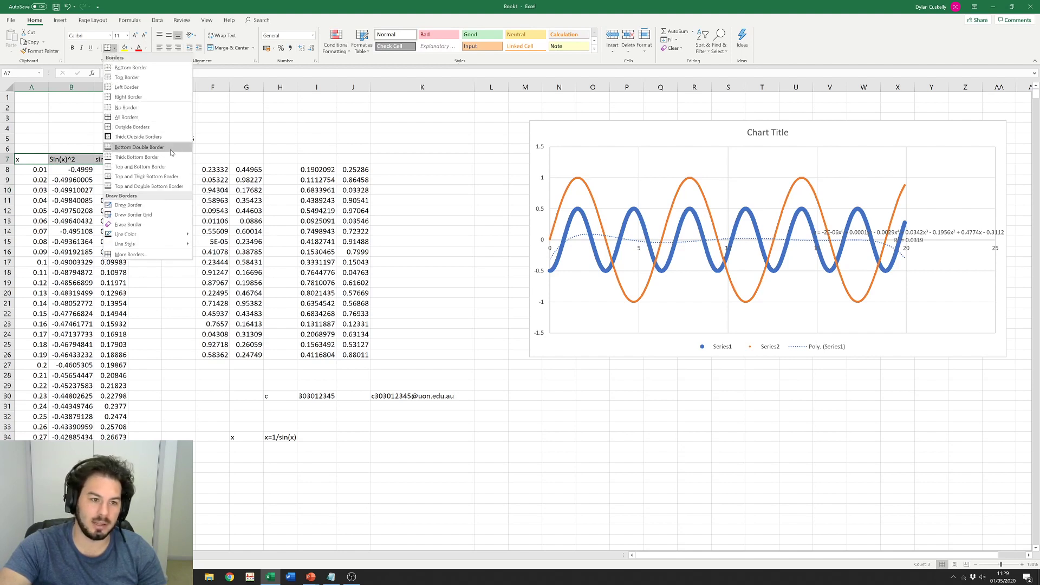
{"action": "left_click", "coordinate": [137, 156]}
{"action": "left_click", "coordinate": [154, 229]}
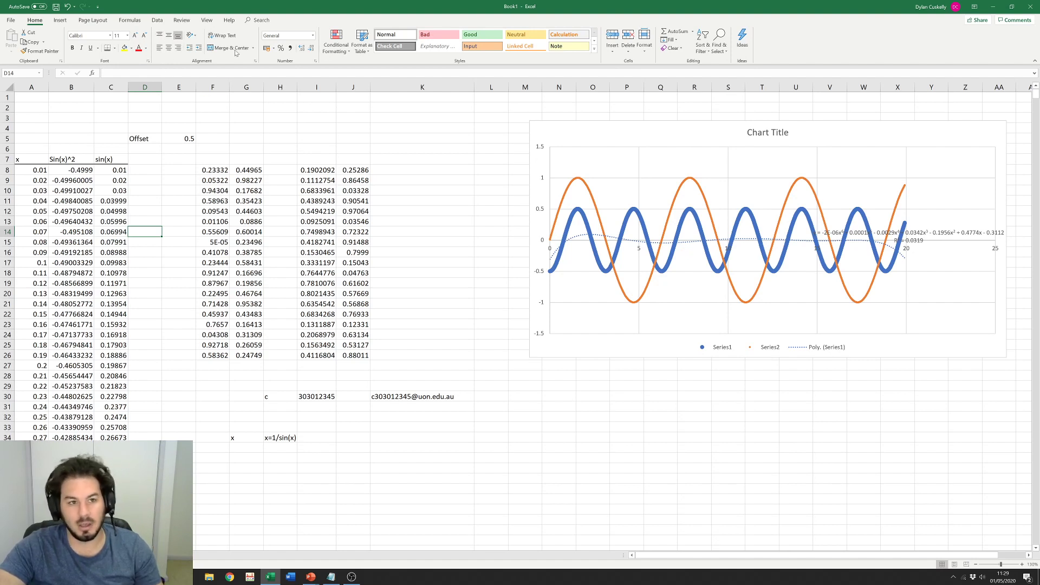
Step: Type the data title into cell A6
{"action": "left_click_drag", "start_coordinate": [40, 98], "coordinate": [105, 101]}
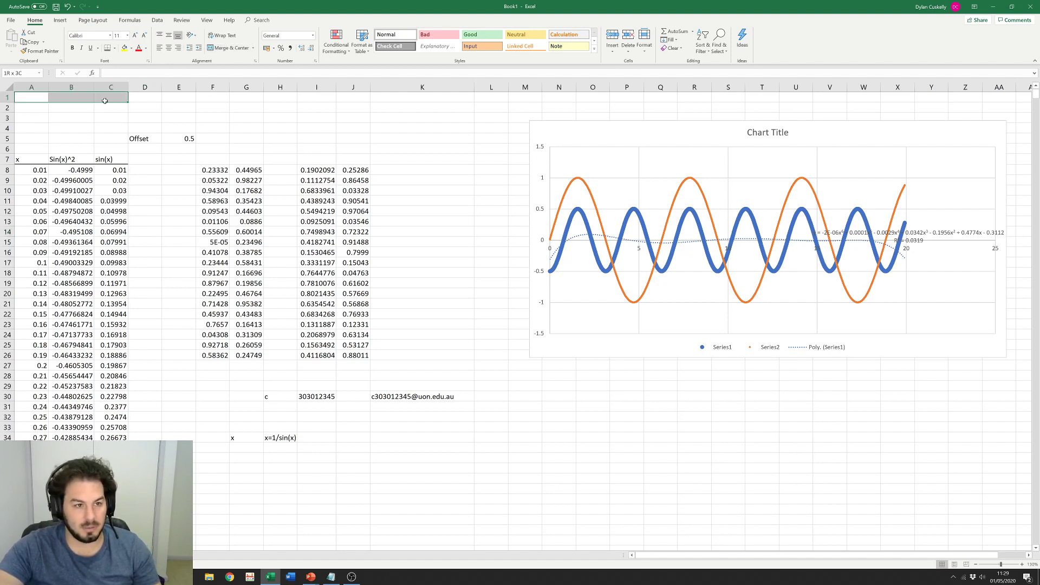
{"action": "left_click_drag", "start_coordinate": [38, 149], "coordinate": [104, 148]}
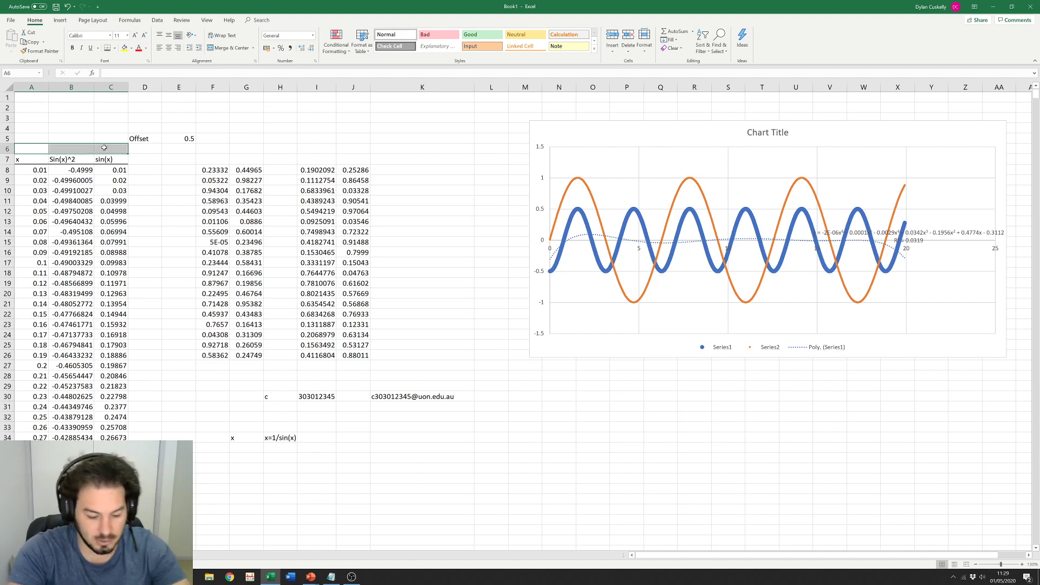
{"action": "left_click", "coordinate": [39, 150]}
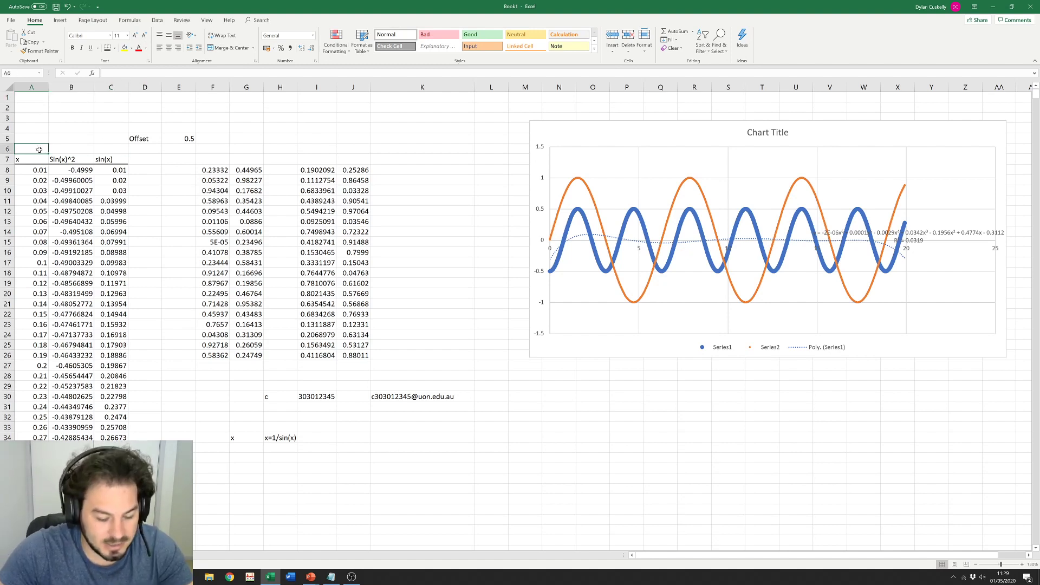
{"action": "type", "text": "Dyl"}
{"action": "type", "text": "ans gre"}
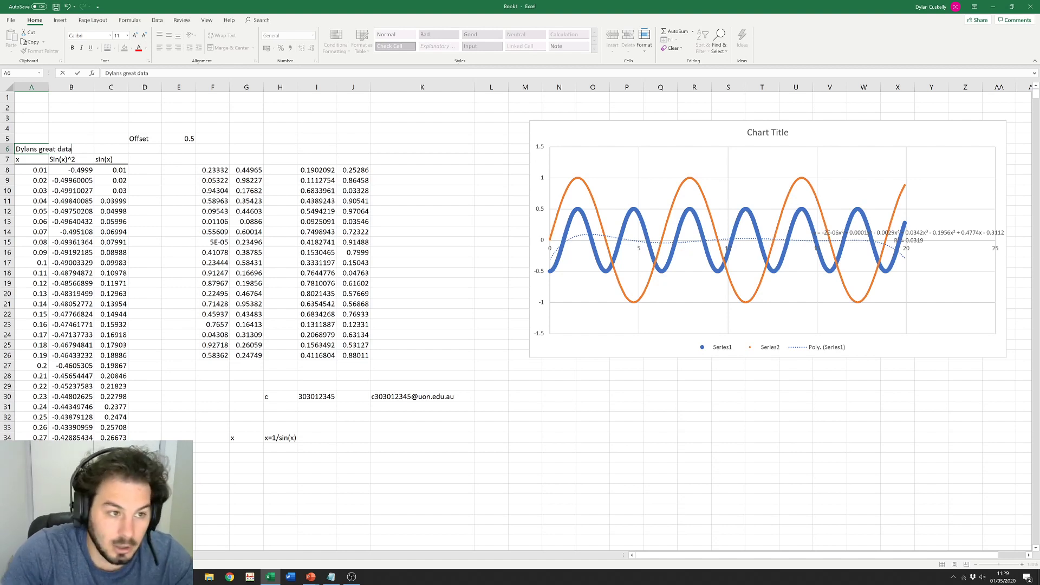
{"action": "type", "text": "at data"}
{"action": "key", "text": "Return"}
Step: Merge and centre A6:C6 so the title spans columns A to C
{"action": "left_click", "coordinate": [39, 150]}
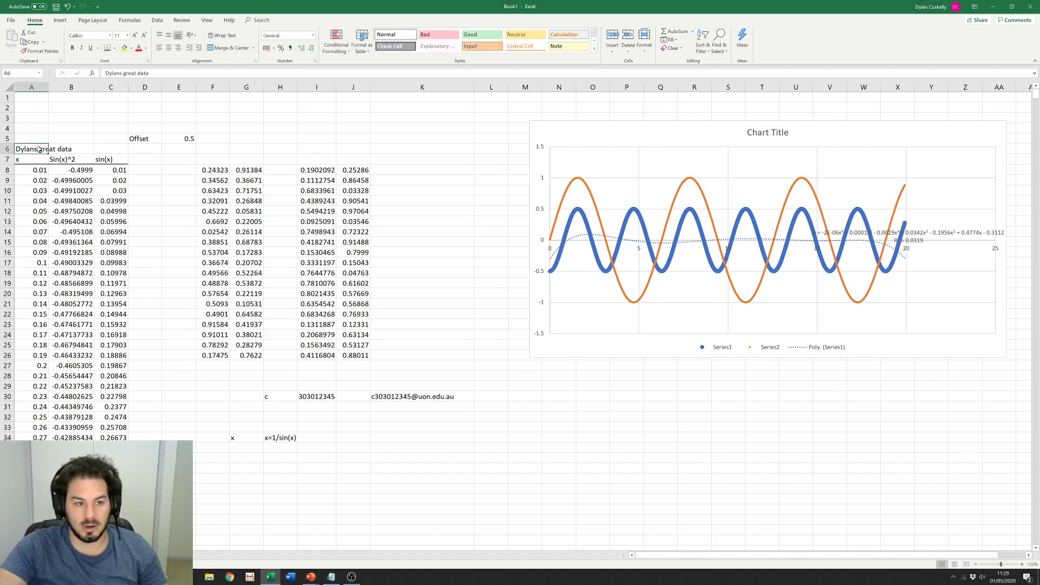
{"action": "left_click", "coordinate": [111, 149]}
{"action": "left_click_drag", "start_coordinate": [43, 150], "coordinate": [103, 148]}
{"action": "left_click", "coordinate": [227, 48]}
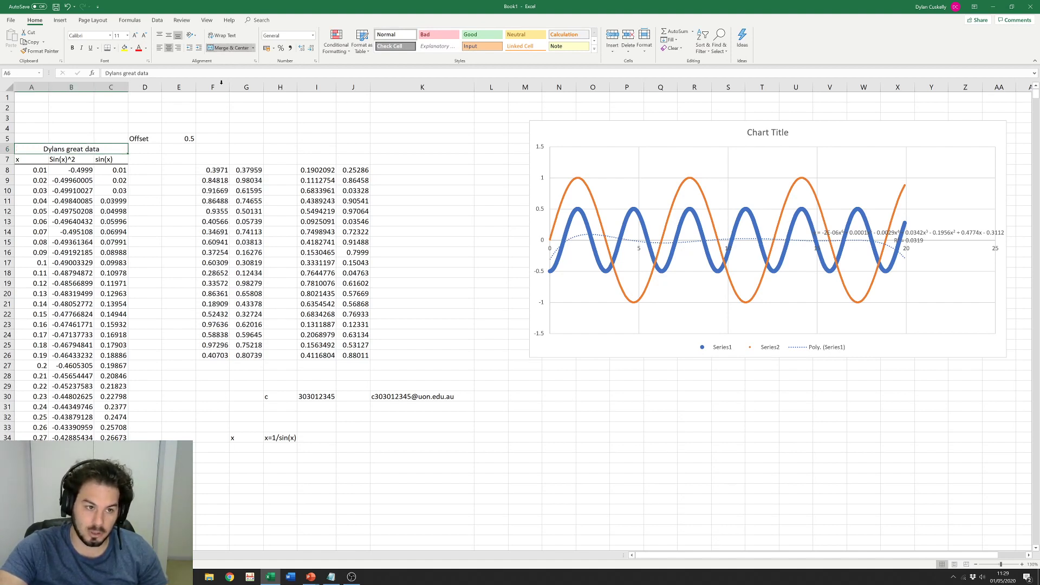
{"action": "left_click", "coordinate": [155, 202]}
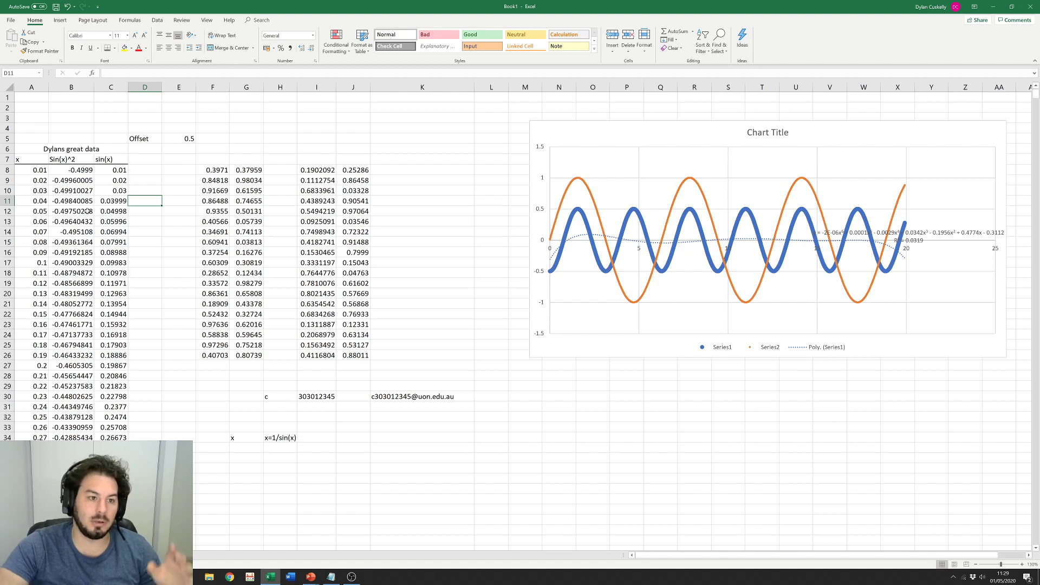
{"action": "left_click", "coordinate": [86, 211]}
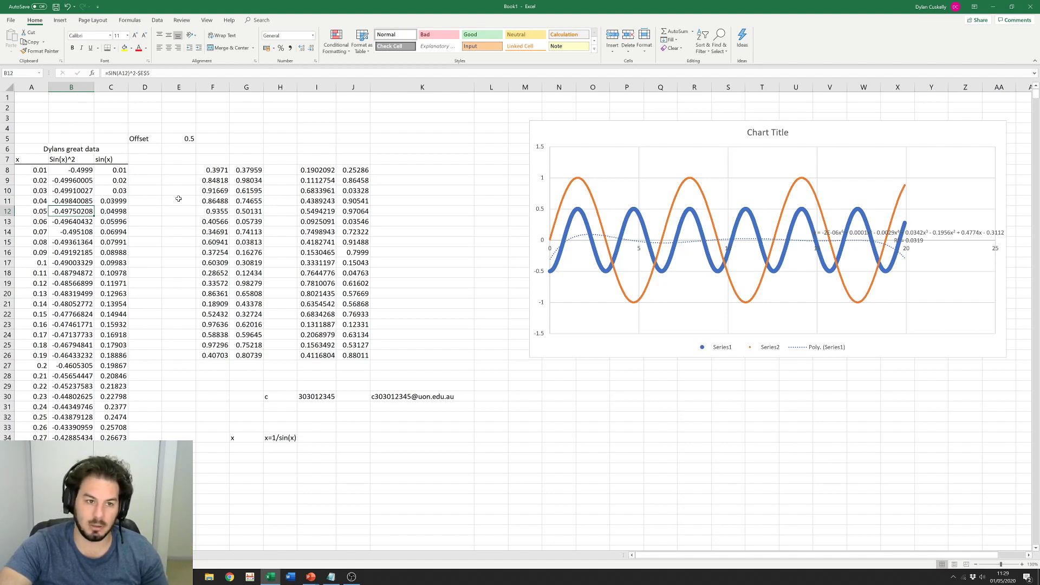
Step: Enter 'A great example of a loit of data in a cell which will mess up the cells next to it' in D3
{"action": "left_click", "coordinate": [179, 180]}
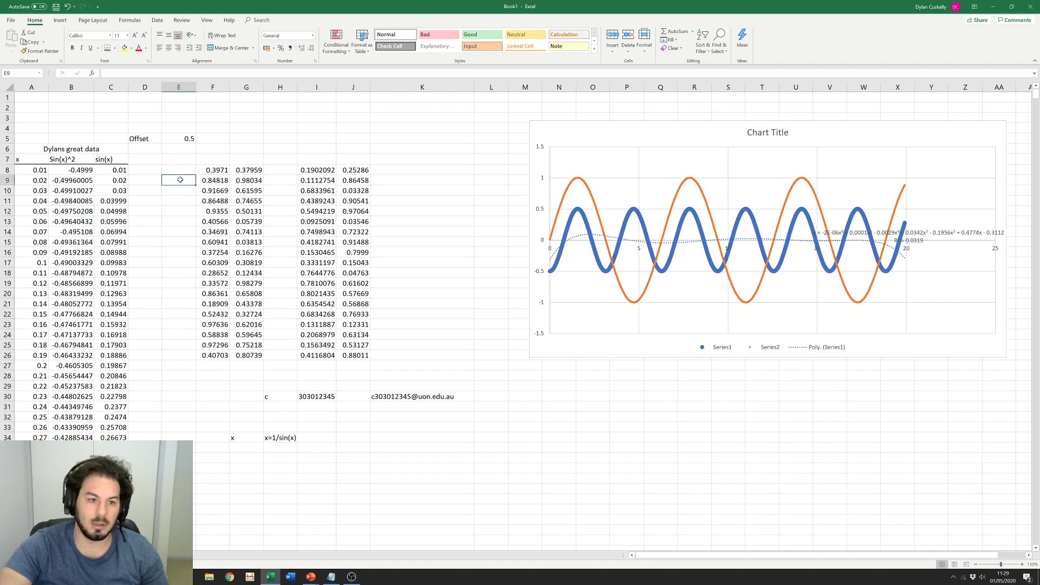
{"action": "left_click", "coordinate": [138, 117]}
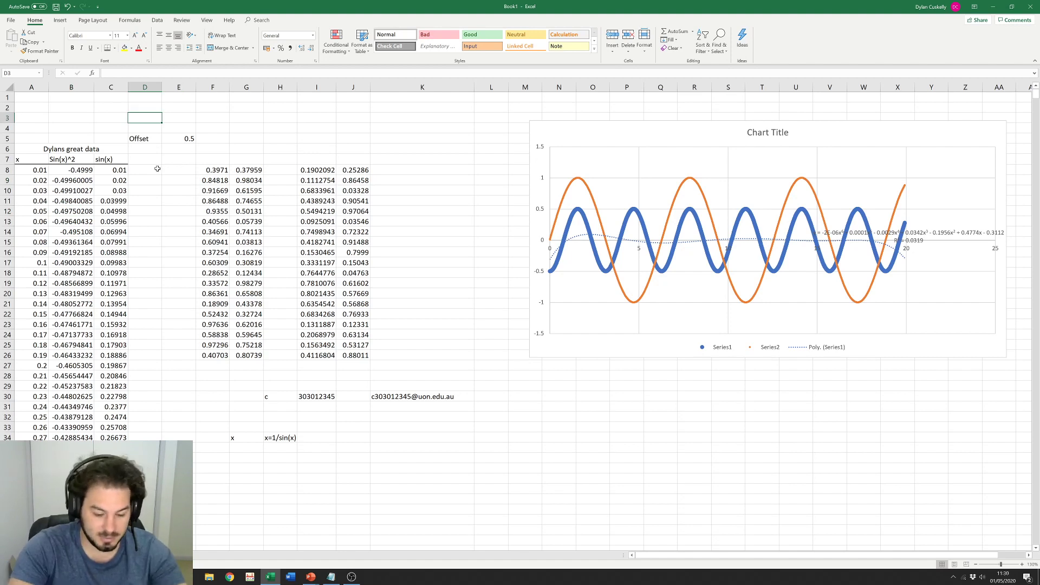
{"action": "type", "text": "A gre"}
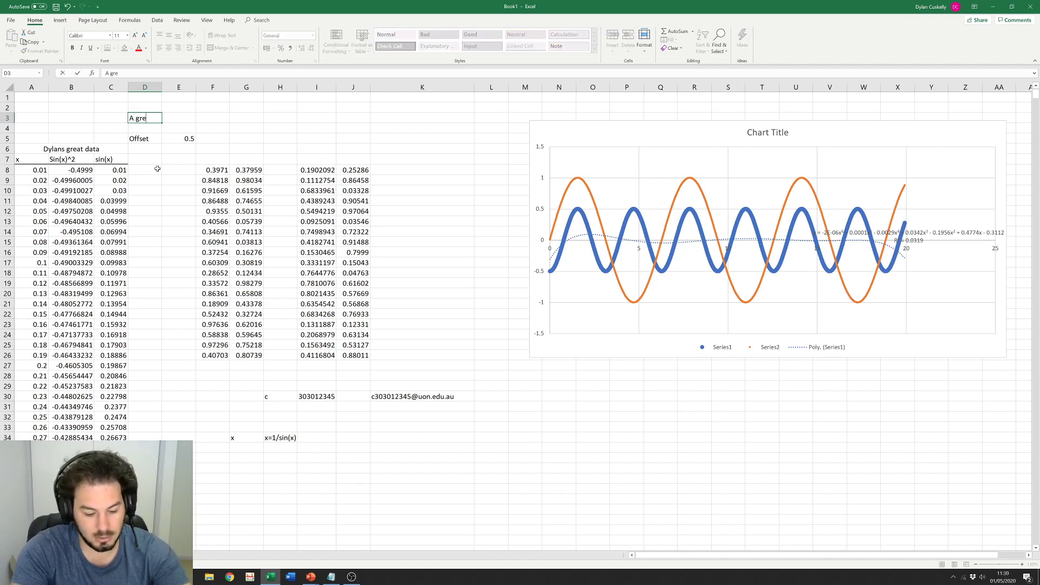
{"action": "type", "text": "at example of "}
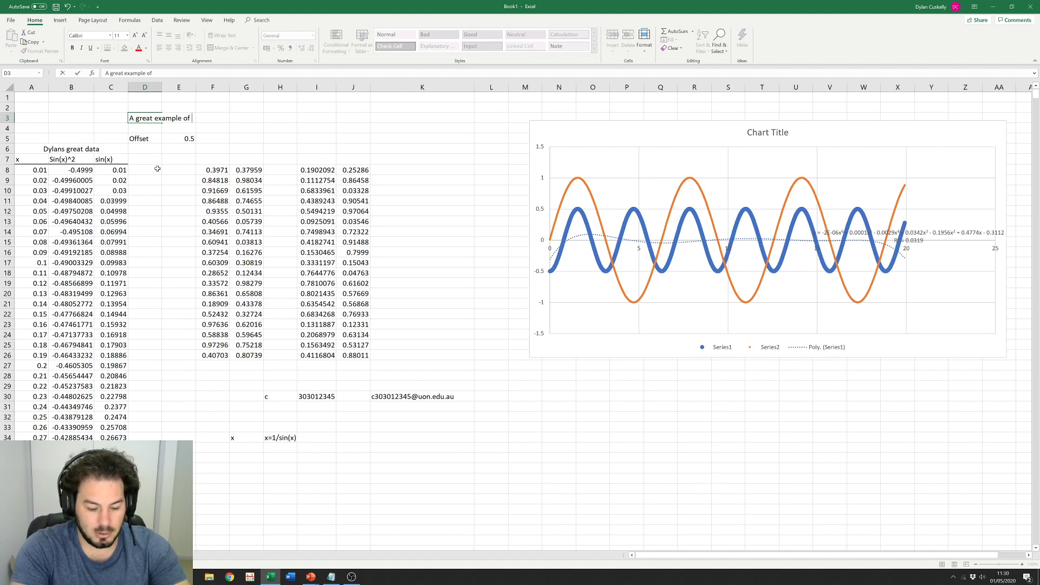
{"action": "type", "text": "a loit of data"}
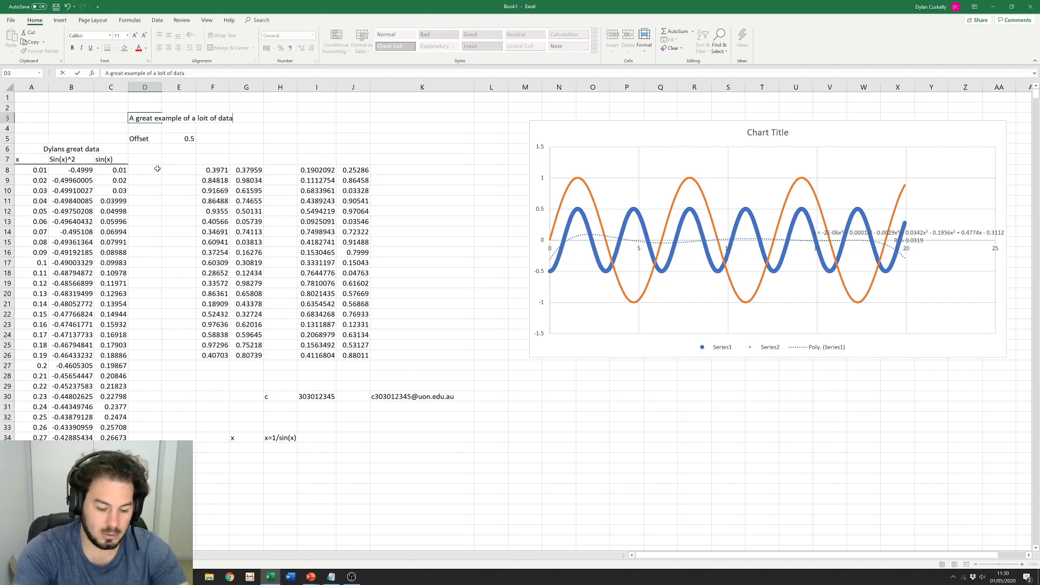
{"action": "type", "text": " in a cell whi"}
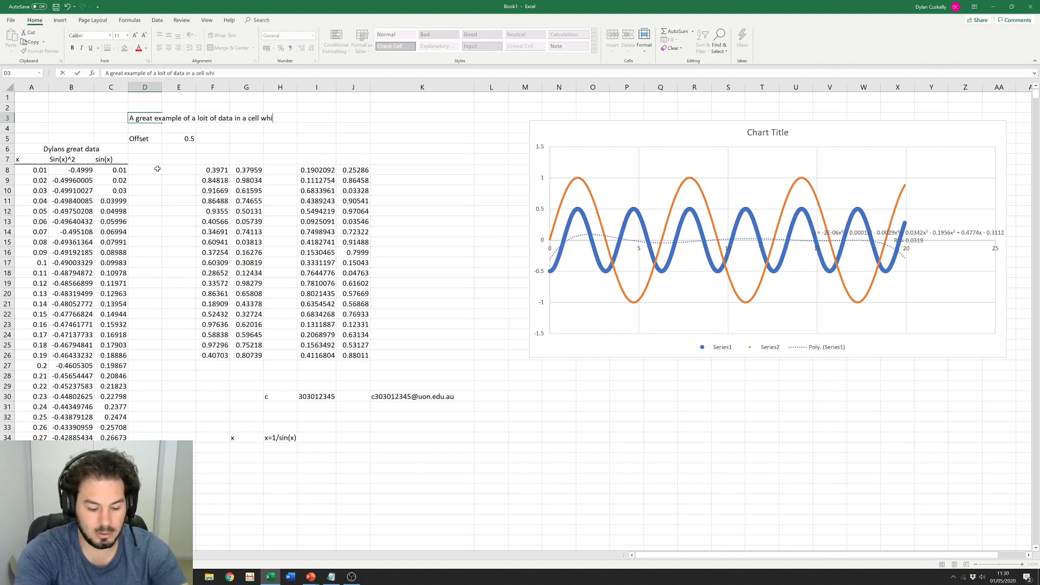
{"action": "type", "text": "ch will me"}
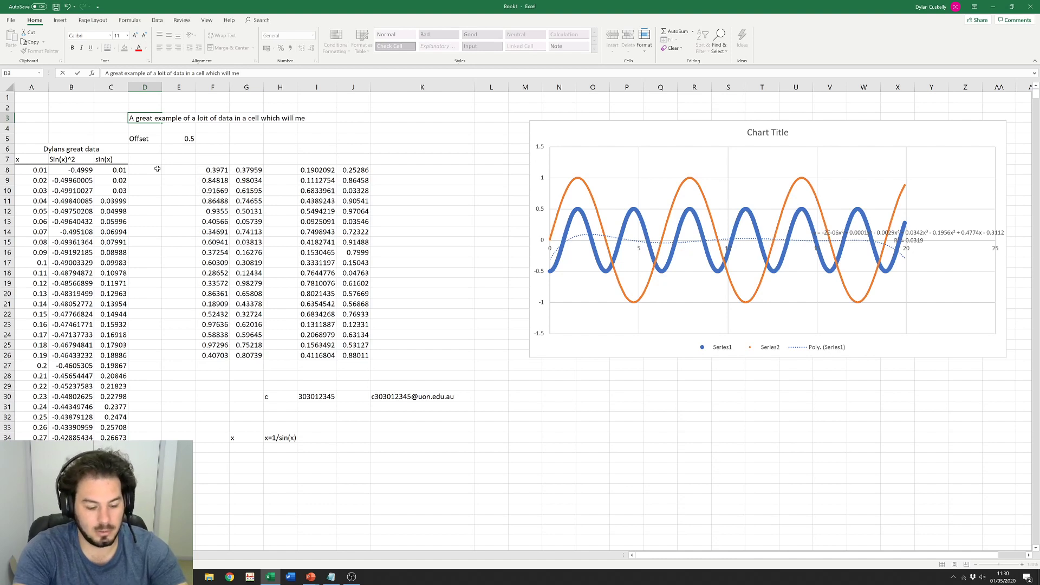
{"action": "type", "text": "ss up the c"}
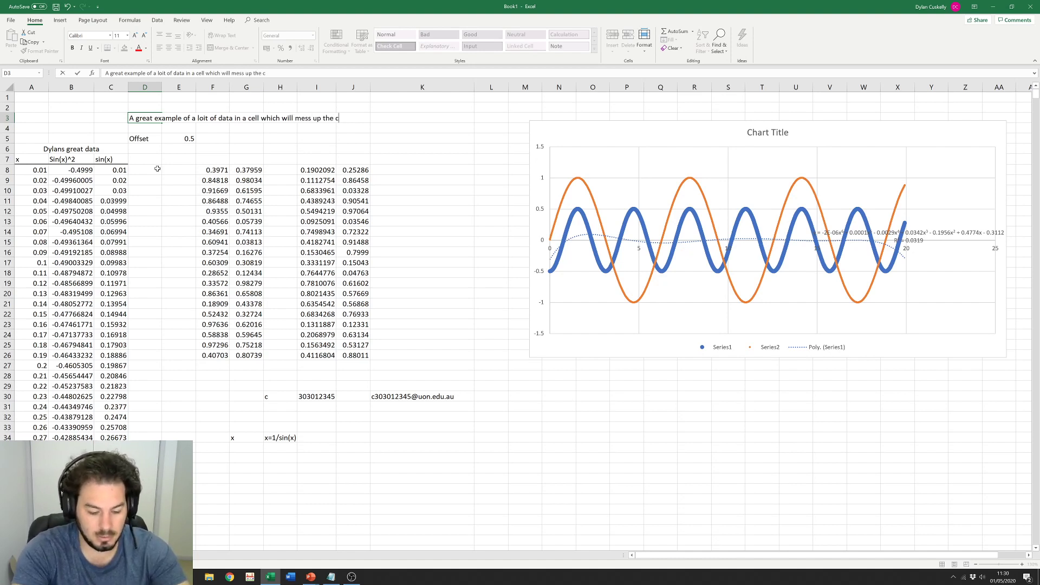
{"action": "type", "text": "ells next to"}
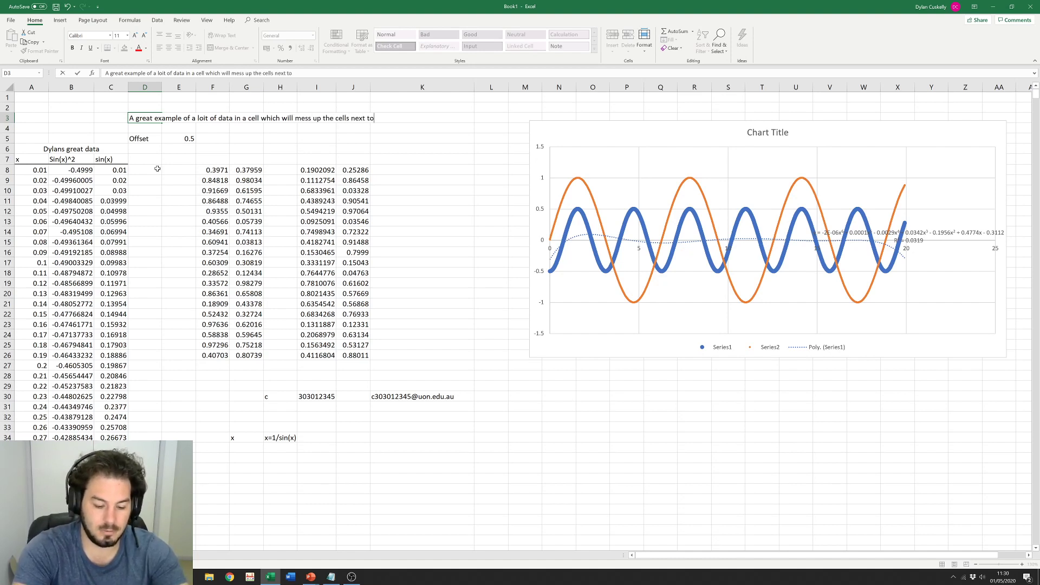
{"action": "type", "text": " it"}
{"action": "key", "text": "Return"}
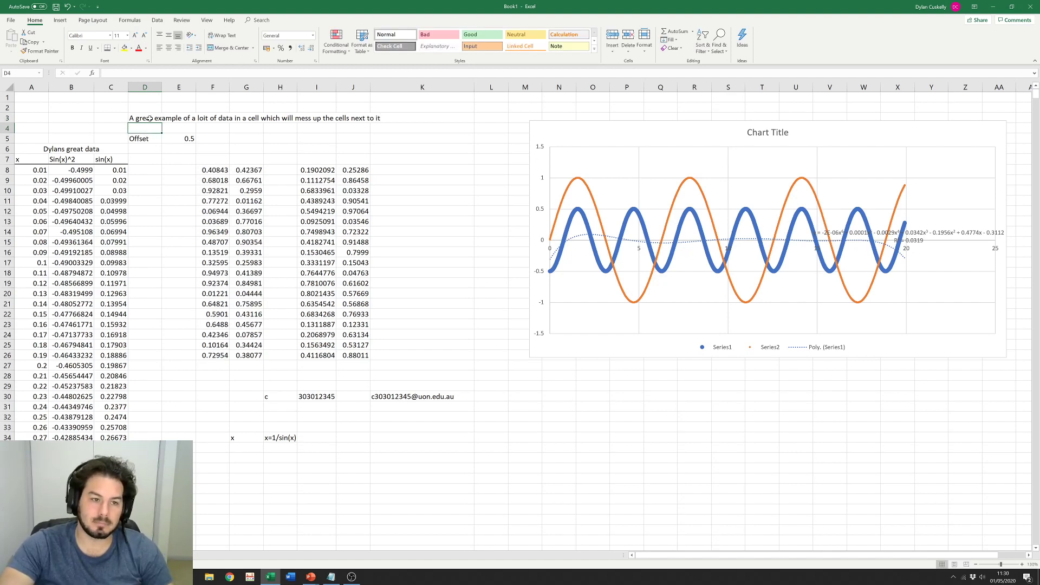
{"action": "left_click", "coordinate": [150, 118]}
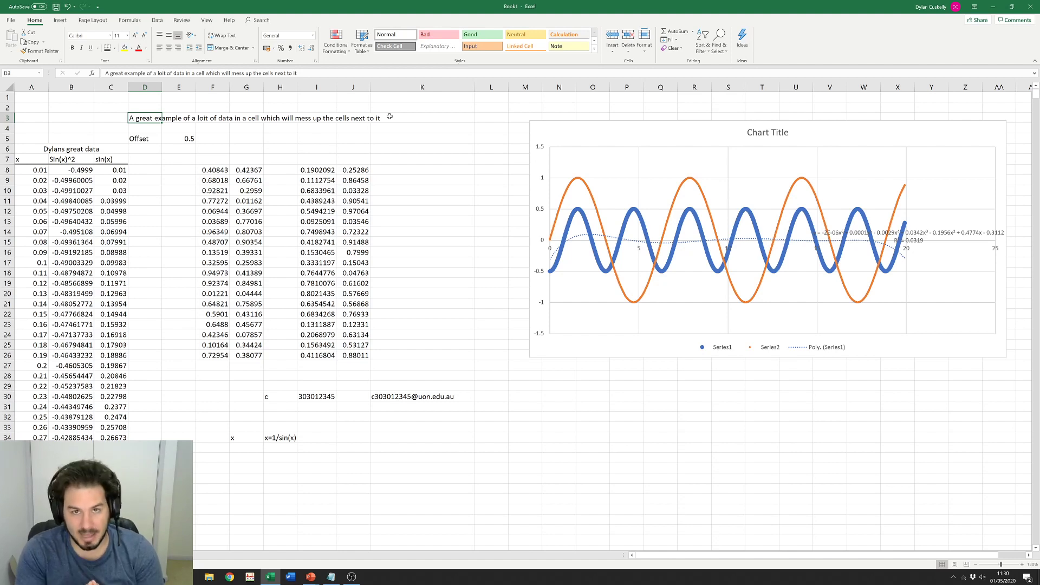
Step: Enter 1 in E3, which cuts off the sentence in D3
{"action": "key", "text": "Right"}
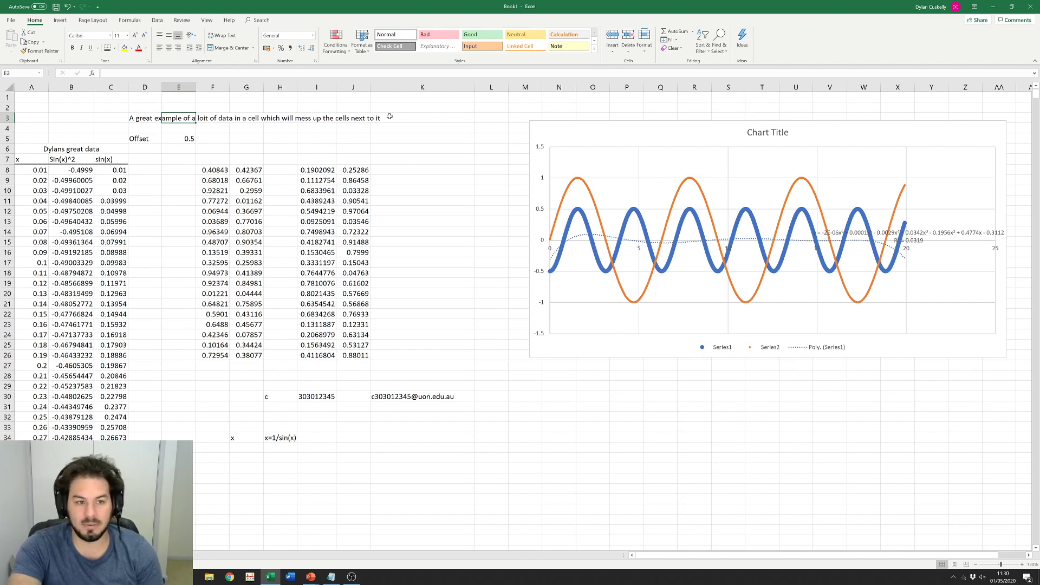
{"action": "type", "text": "1"}
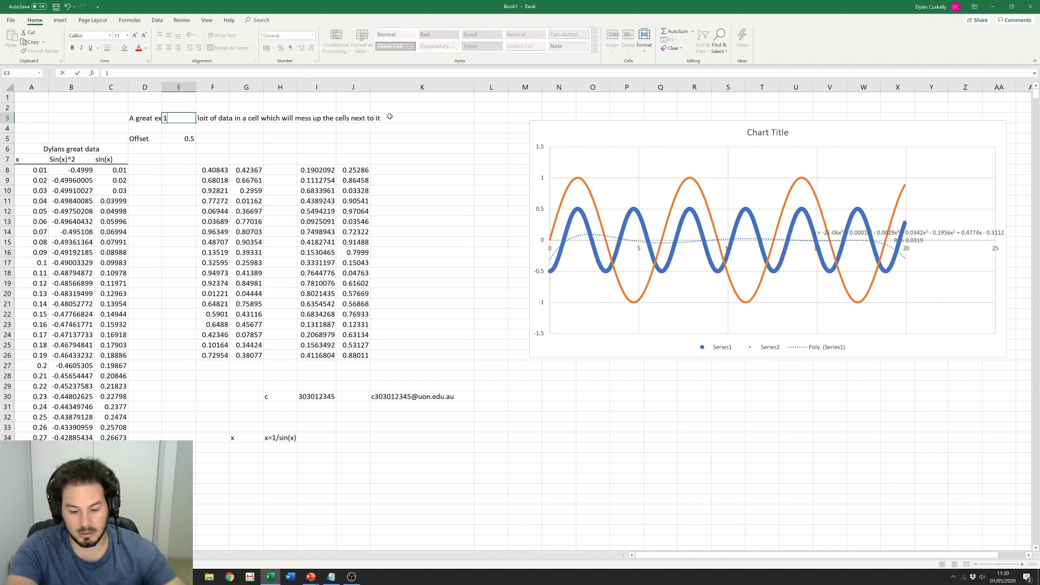
{"action": "key", "text": "Return"}
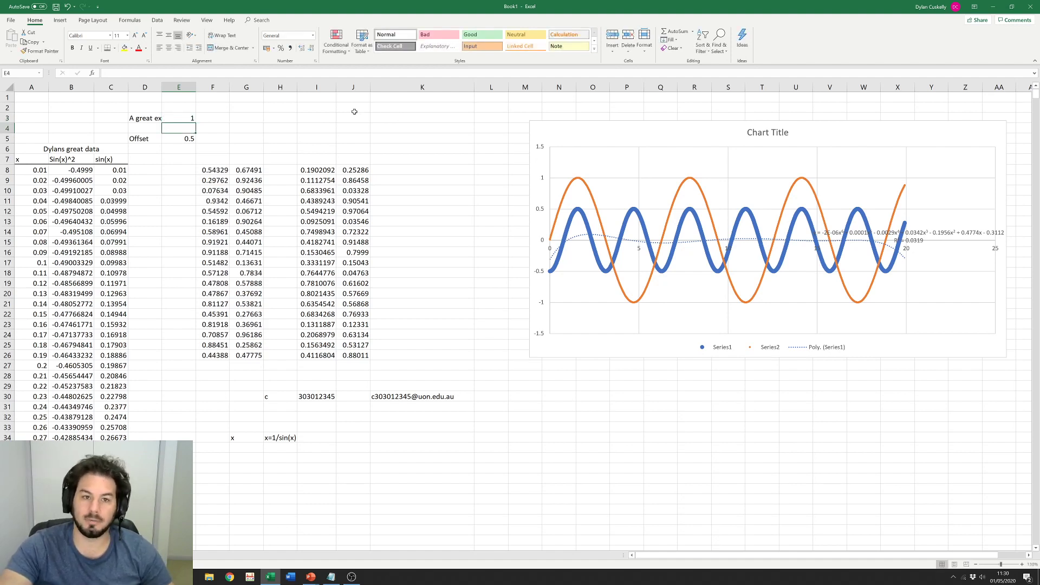
{"action": "left_click", "coordinate": [152, 117]}
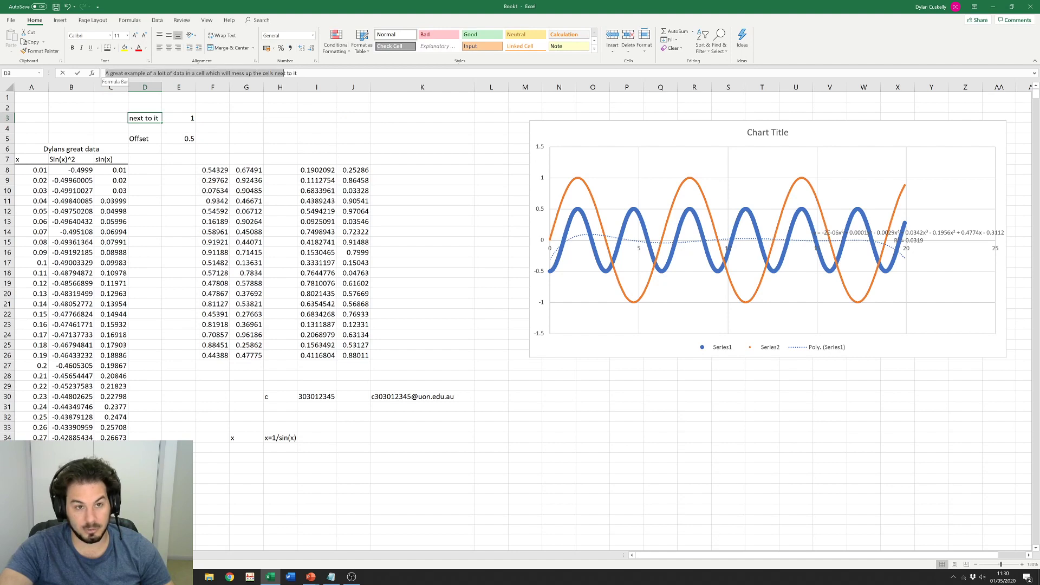
{"action": "left_click", "coordinate": [292, 126]}
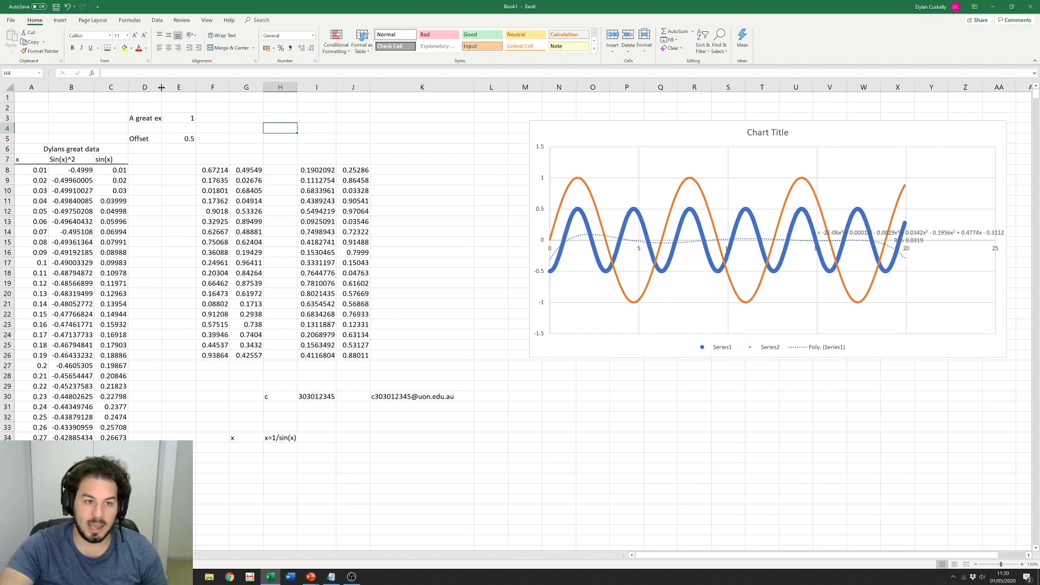
Step: Widen column D so the whole sentence fits
{"action": "left_click_drag", "start_coordinate": [161, 87], "coordinate": [383, 87]}
{"action": "left_click_drag", "start_coordinate": [456, 86], "coordinate": [457, 86]}
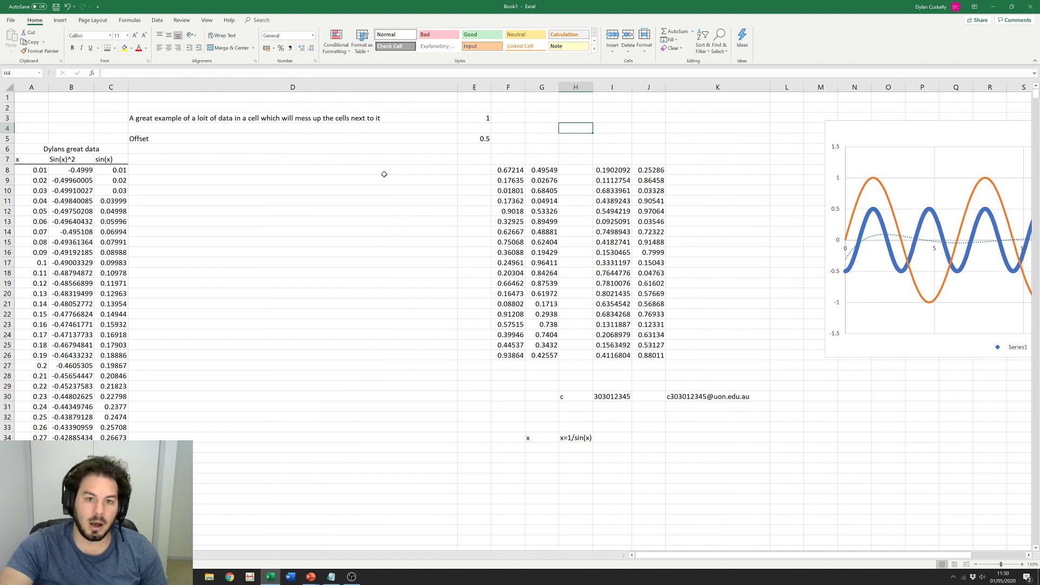
{"action": "left_click_drag", "start_coordinate": [458, 87], "coordinate": [386, 85]}
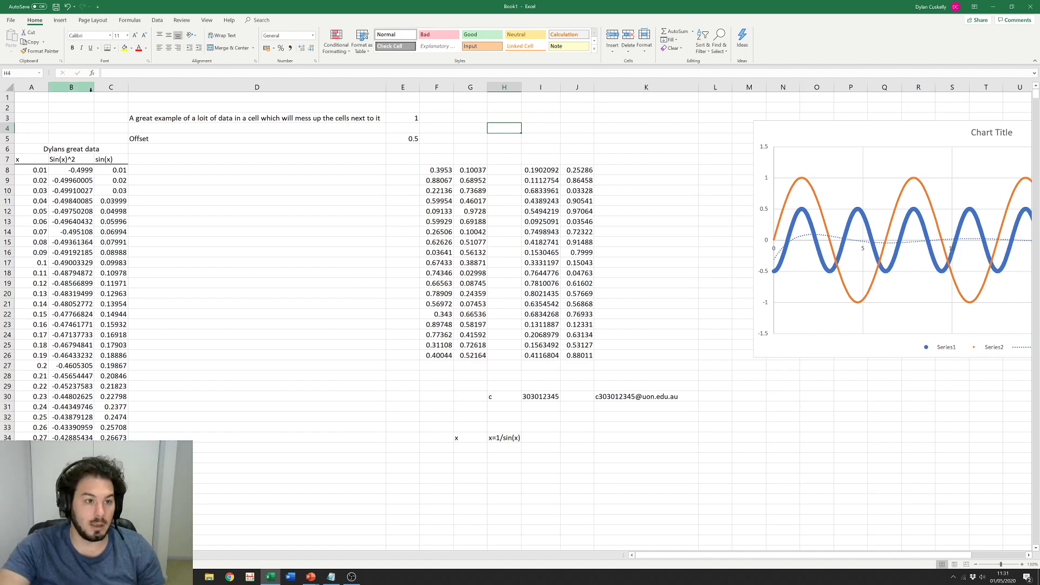
Step: AutoFit columns B and C to show their full decimal values
{"action": "left_click_drag", "start_coordinate": [94, 87], "coordinate": [73, 89]}
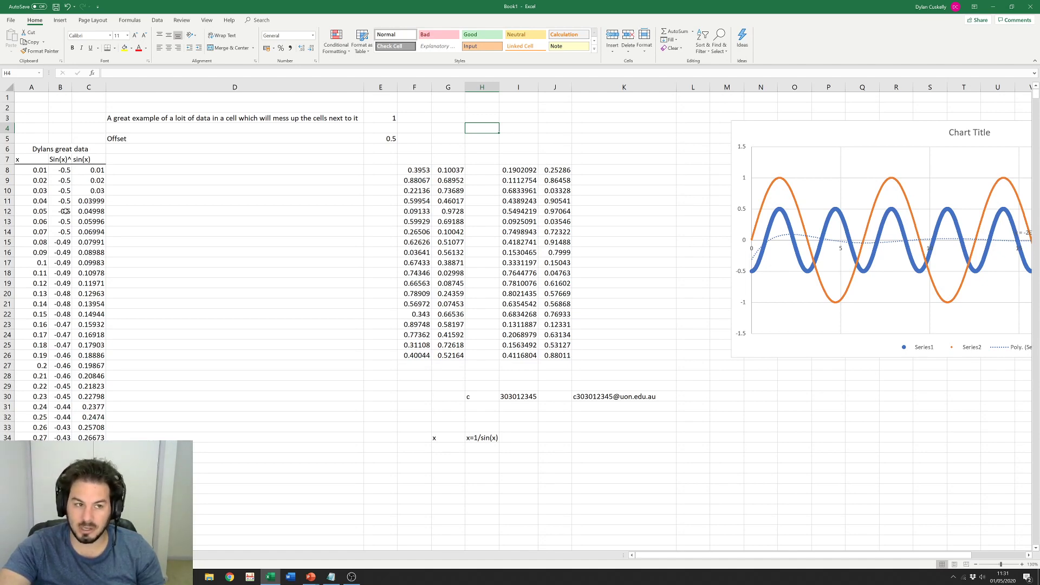
{"action": "double_click", "coordinate": [72, 87]}
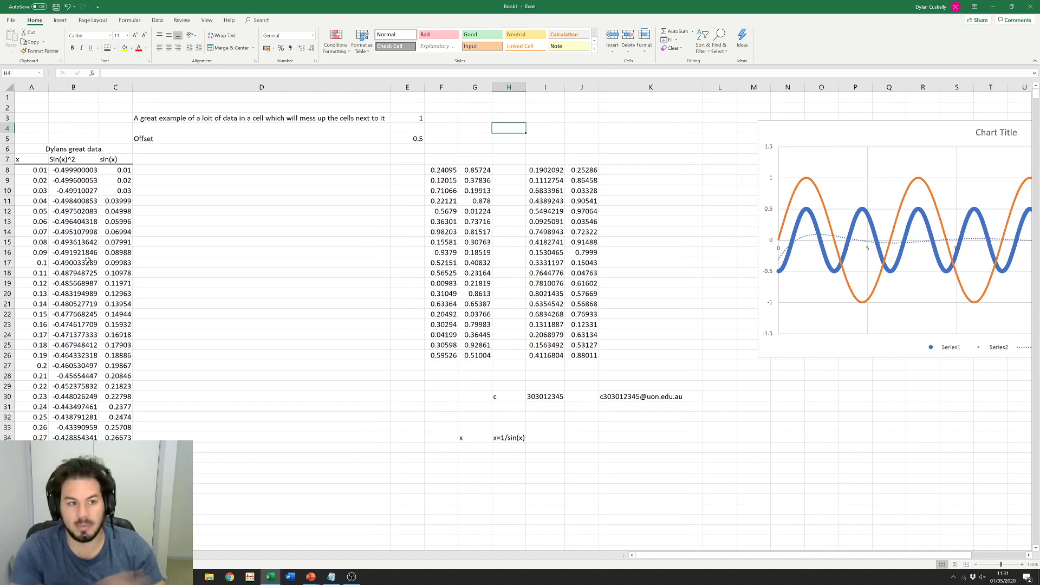
{"action": "double_click", "coordinate": [132, 86]}
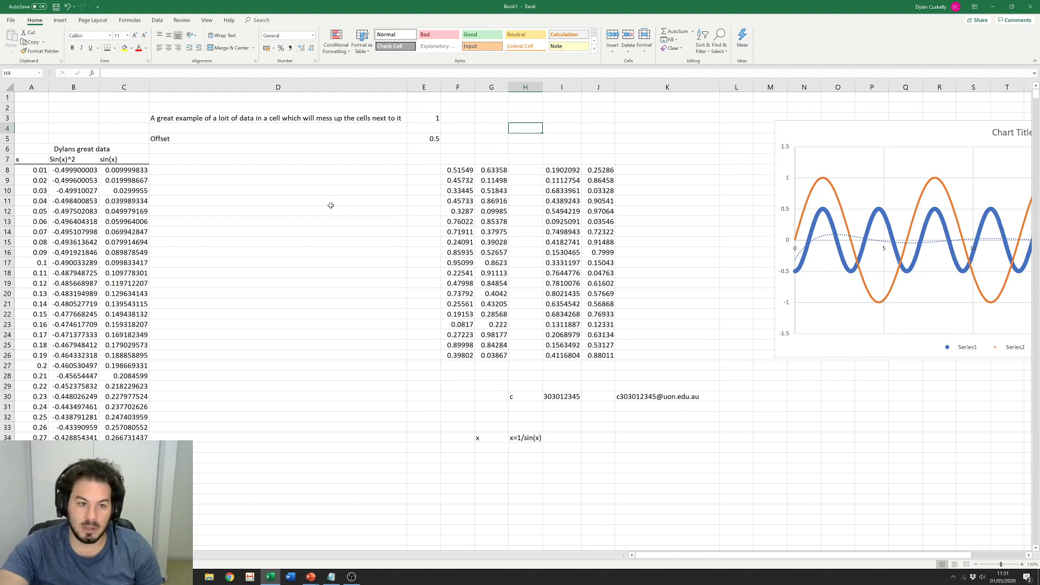
{"action": "left_click", "coordinate": [234, 119]}
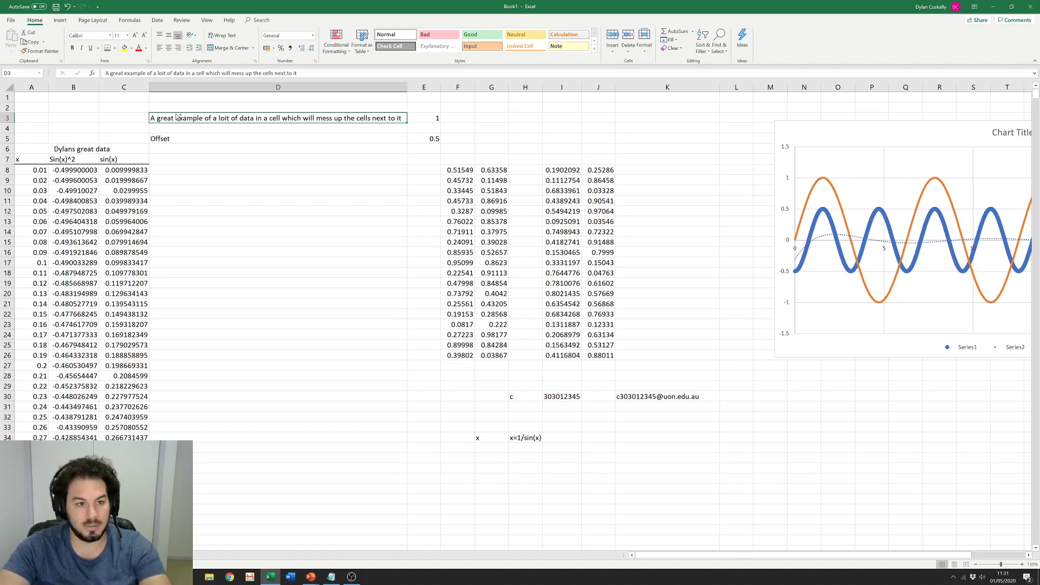
Step: Move the long sentence from D3 into B3 and fit column B to it
{"action": "left_click_drag", "start_coordinate": [178, 117], "coordinate": [100, 117]}
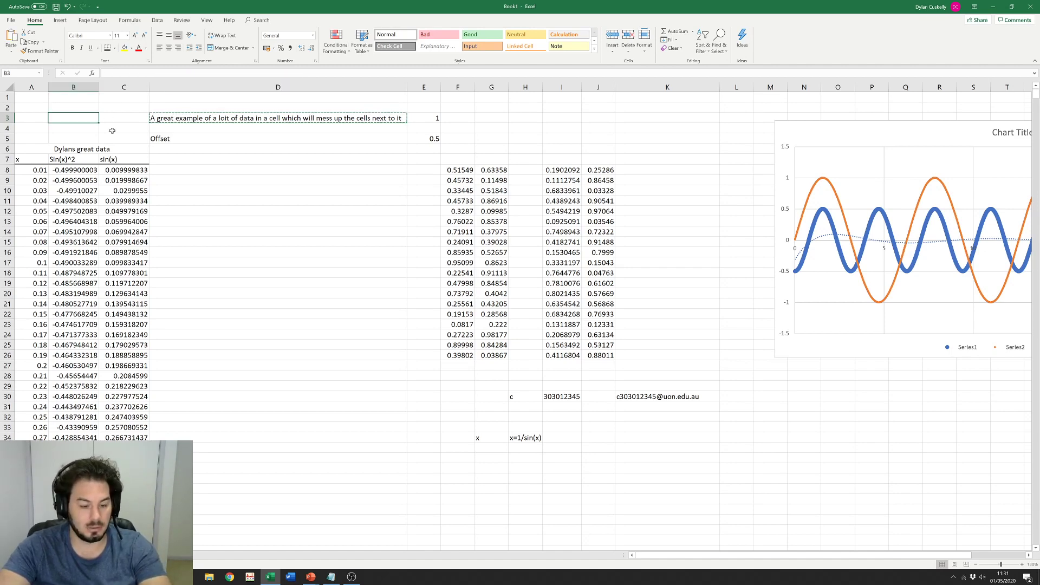
{"action": "double_click", "coordinate": [99, 87]}
{"action": "left_click", "coordinate": [177, 274]}
{"action": "left_click_drag", "start_coordinate": [27, 169], "coordinate": [336, 232]}
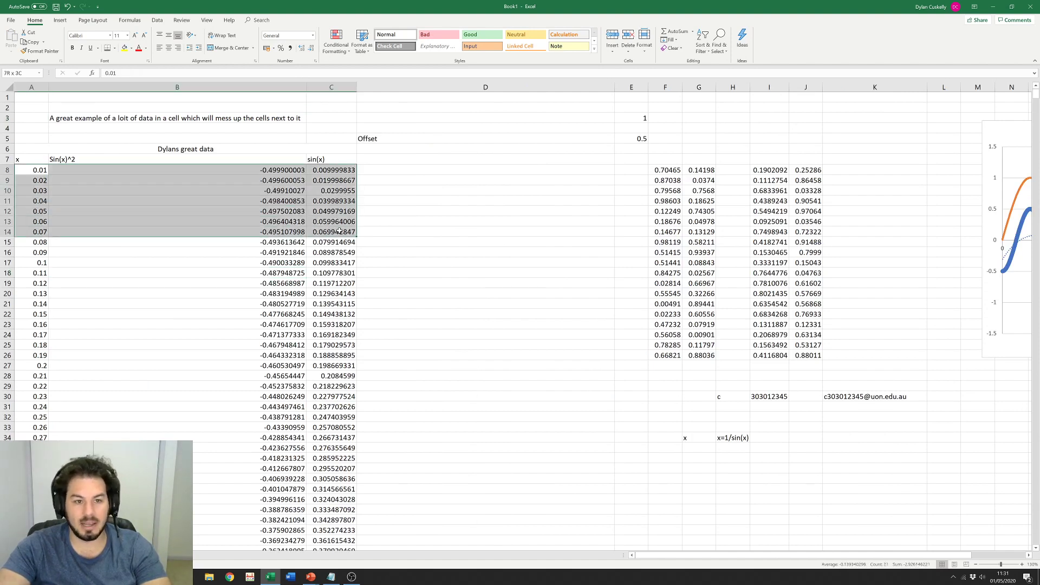
{"action": "left_click", "coordinate": [443, 271]}
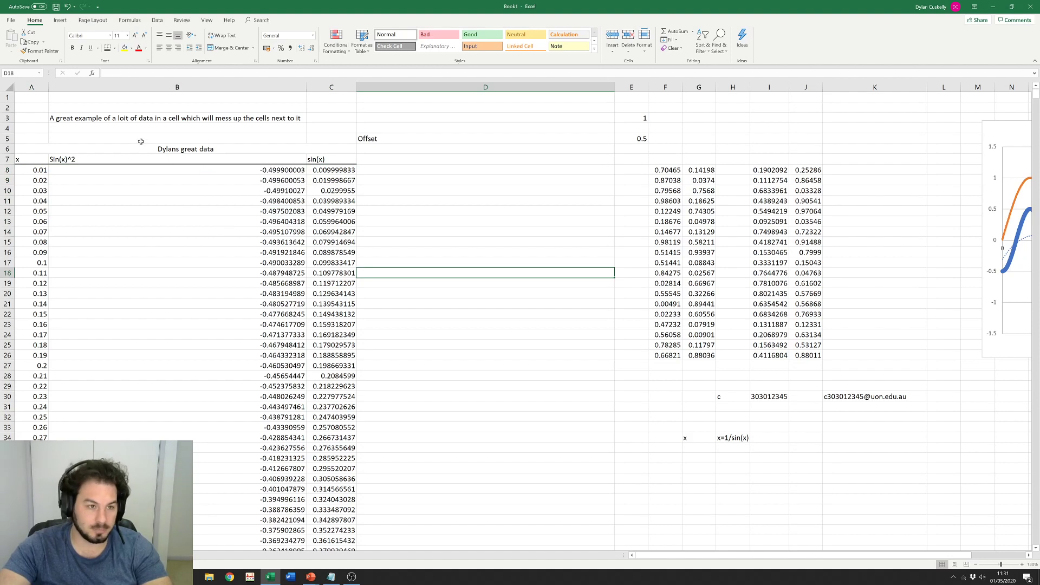
{"action": "left_click", "coordinate": [156, 119]}
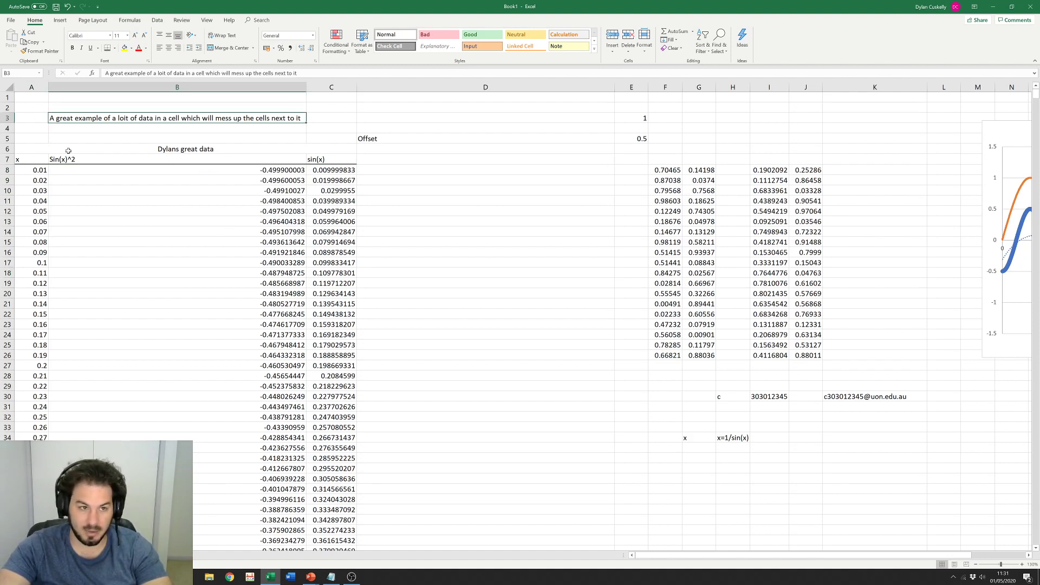
Step: Make row 3 taller, narrow column B so the sentence wraps, then shorten row 3 to fit
{"action": "left_click_drag", "start_coordinate": [7, 123], "coordinate": [7, 155]}
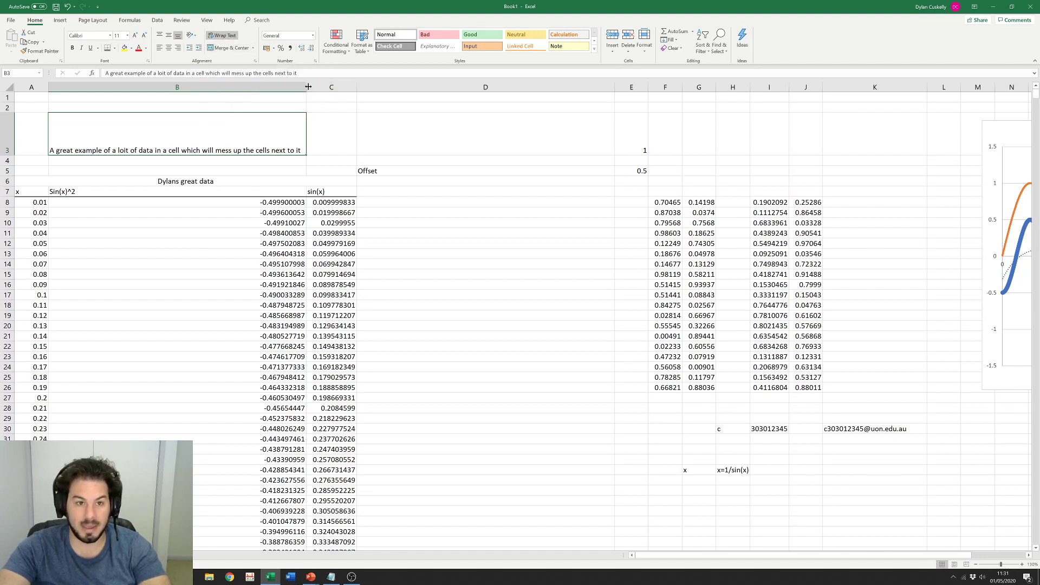
{"action": "left_click_drag", "start_coordinate": [307, 88], "coordinate": [178, 92]}
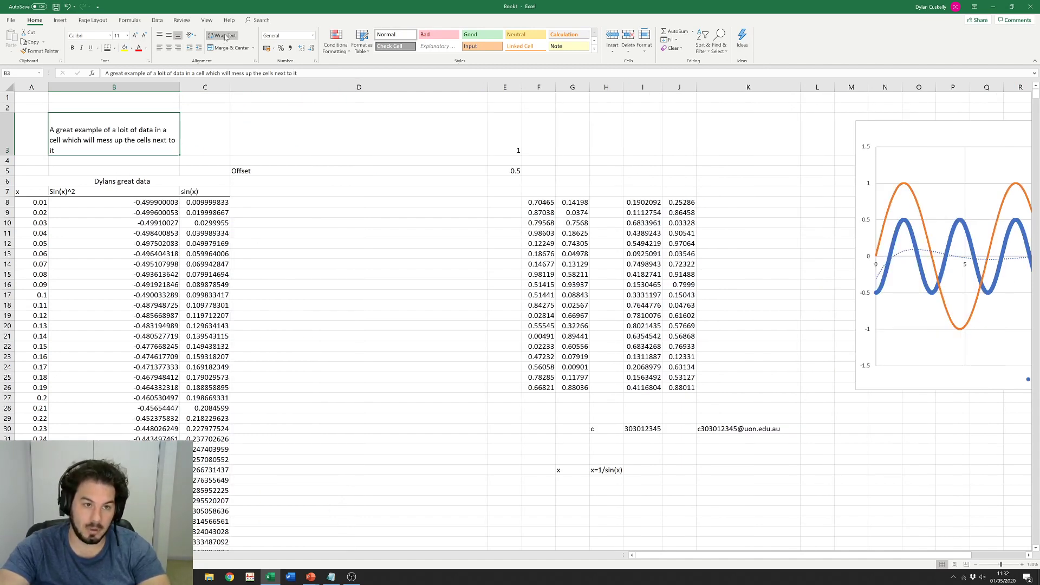
{"action": "double_click", "coordinate": [179, 88]}
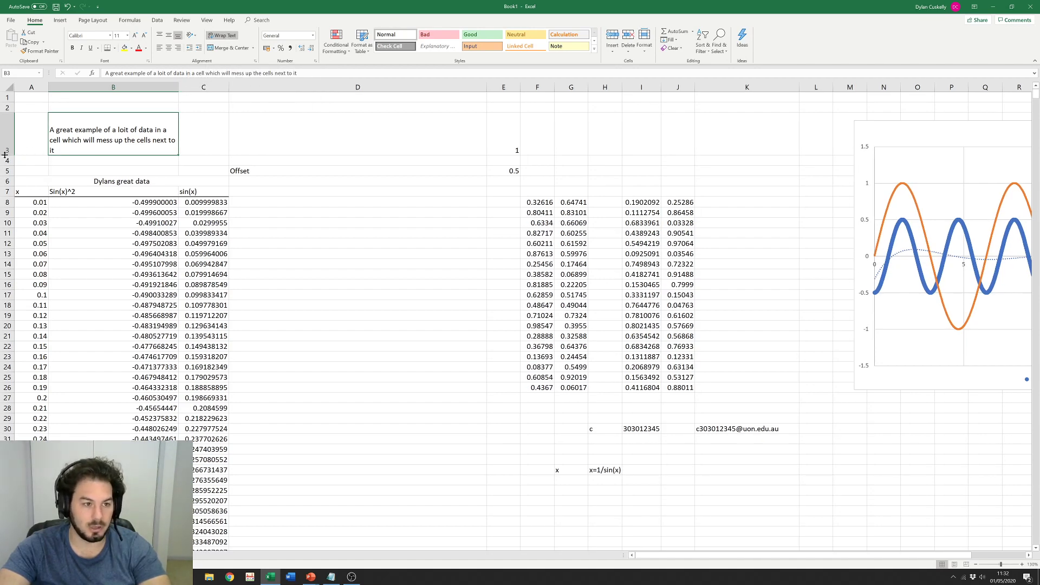
{"action": "left_click_drag", "start_coordinate": [8, 156], "coordinate": [8, 144]}
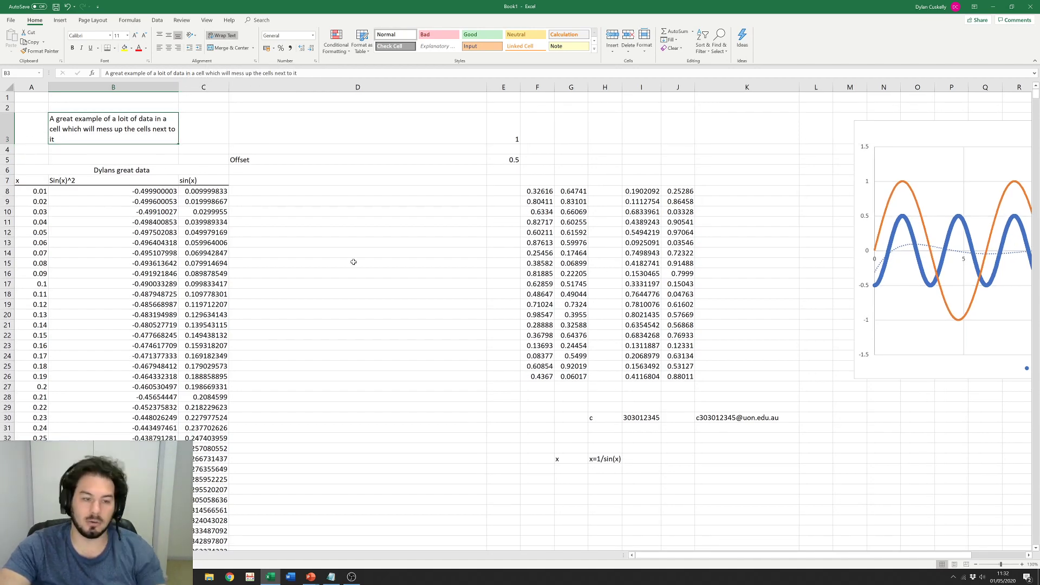
{"action": "left_click", "coordinate": [380, 272]}
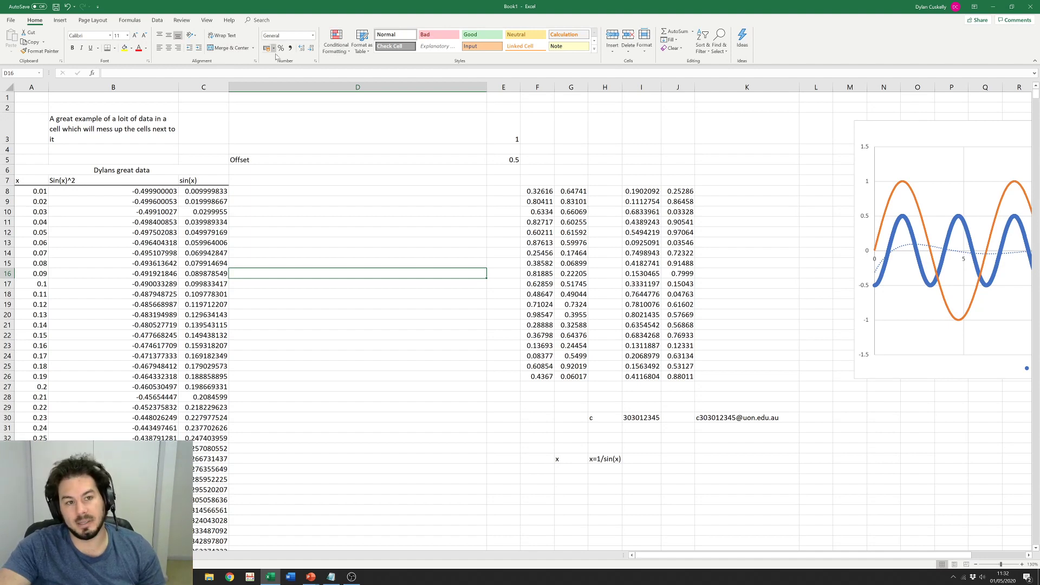
Step: Apply the Number format to the Sin(x)^2 values from B8 down
{"action": "left_click", "coordinate": [148, 215]}
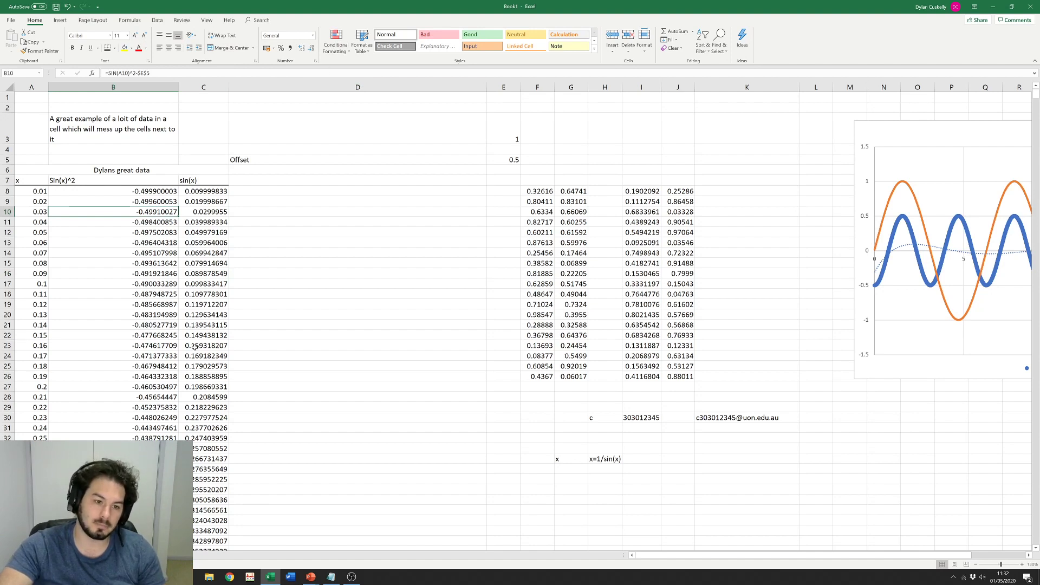
{"action": "left_click", "coordinate": [212, 283]}
{"action": "left_click", "coordinate": [161, 227]}
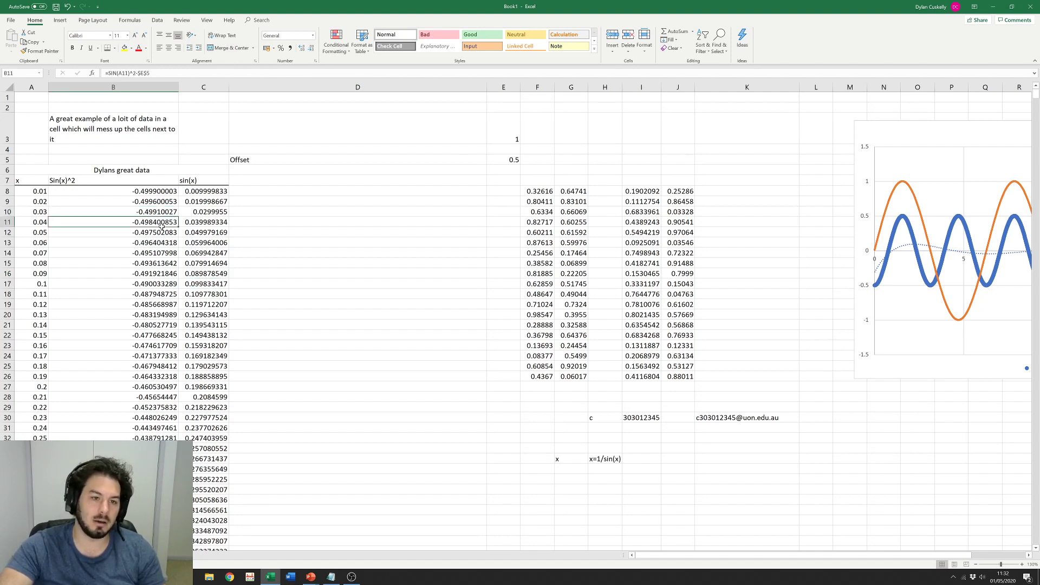
{"action": "left_click", "coordinate": [313, 36]}
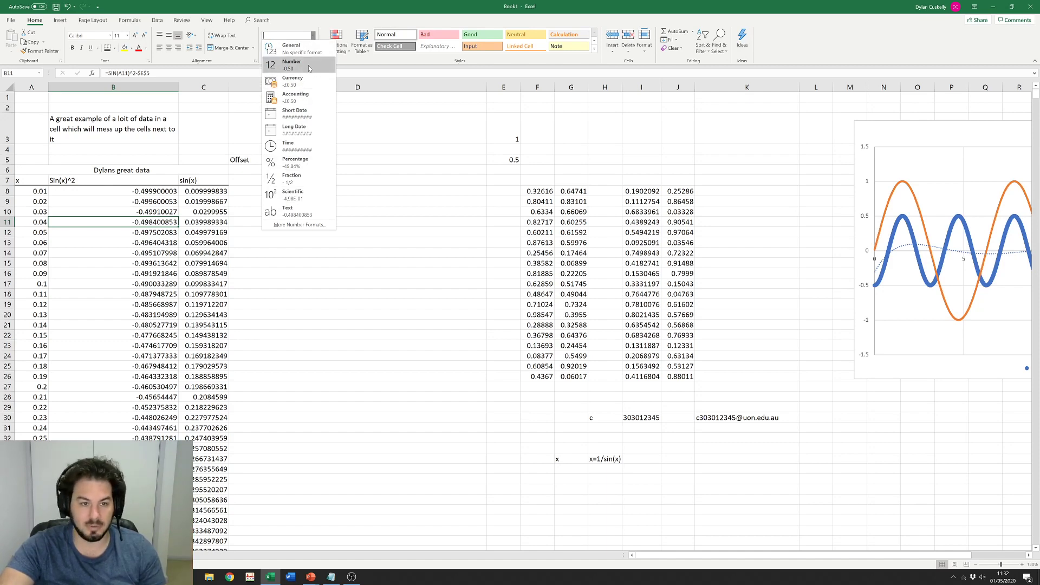
{"action": "key", "text": "Escape"}
{"action": "left_click", "coordinate": [120, 192]}
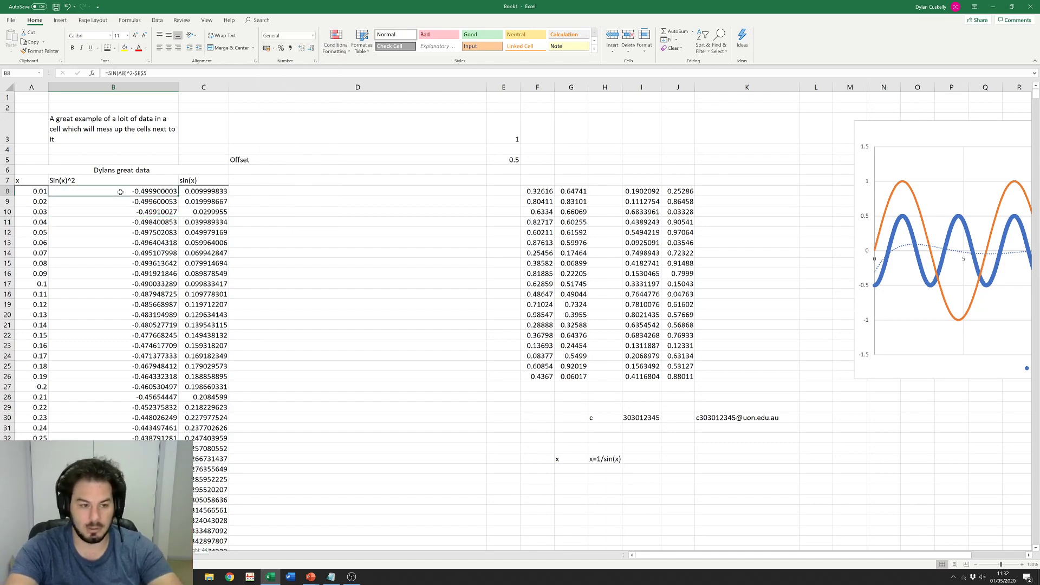
{"action": "key", "text": "ctrl+shift+Down"}
{"action": "left_click", "coordinate": [313, 35]}
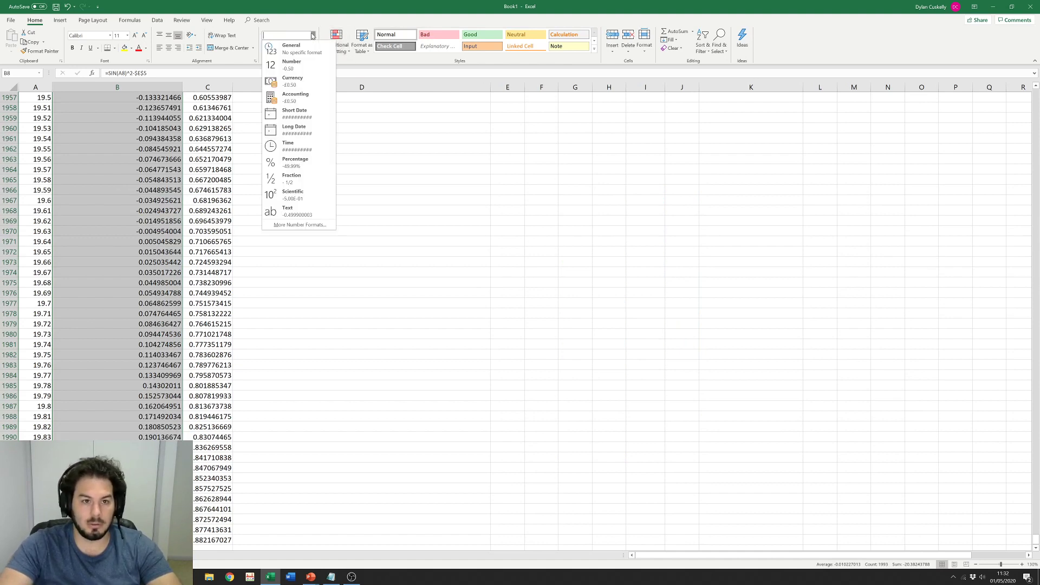
{"action": "left_click", "coordinate": [292, 65]}
Step: Show B8:B21 to eight decimals and round B22:B30 to one decimal
{"action": "left_click", "coordinate": [139, 242]}
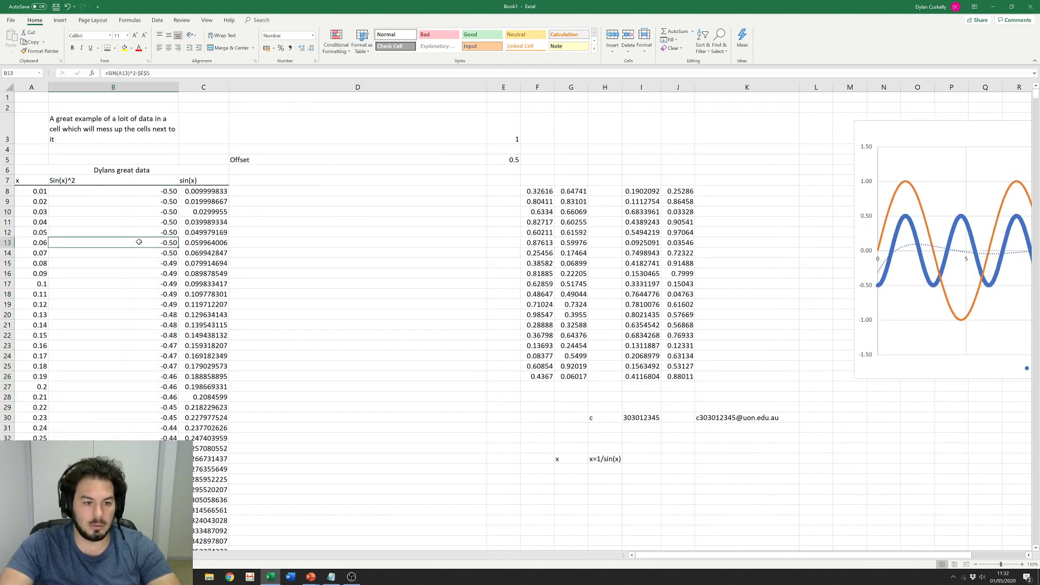
{"action": "left_click_drag", "start_coordinate": [151, 192], "coordinate": [129, 328]}
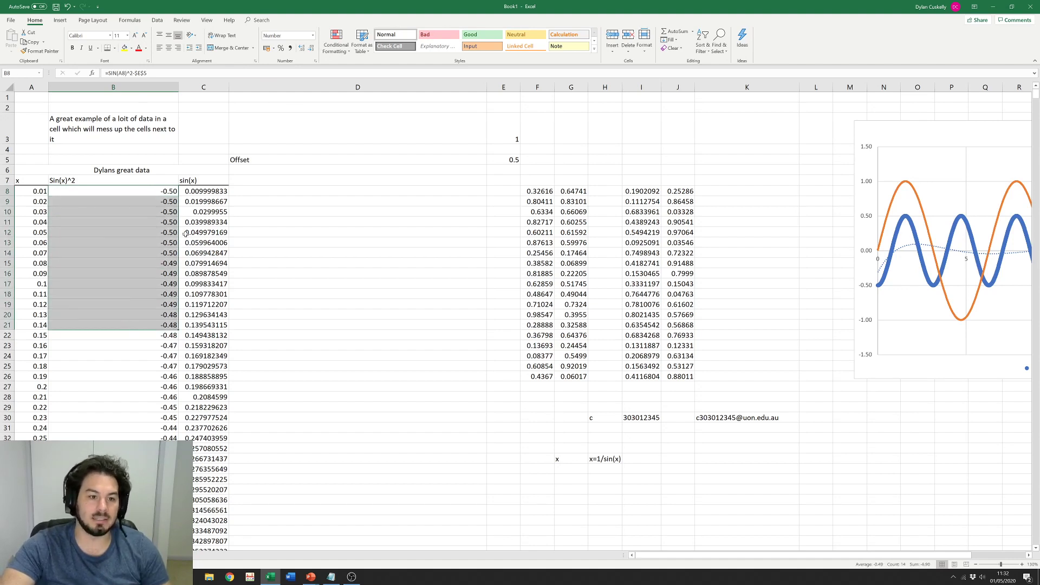
{"action": "left_click", "coordinate": [302, 51]}
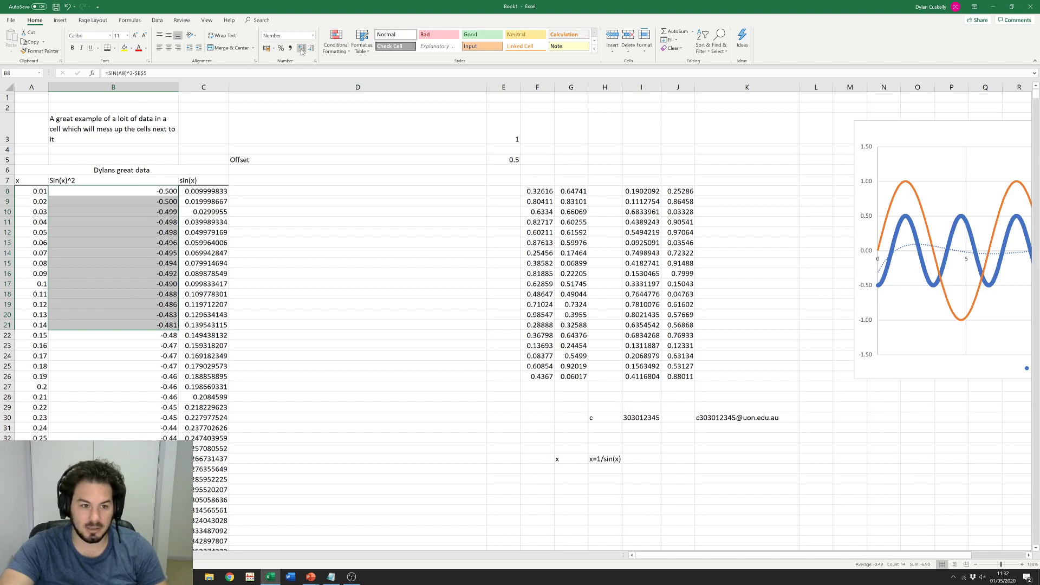
{"action": "left_click", "coordinate": [301, 50]}
{"action": "left_click", "coordinate": [302, 50]}
{"action": "left_click", "coordinate": [301, 50]}
{"action": "left_click", "coordinate": [302, 50]}
{"action": "left_click", "coordinate": [302, 50]}
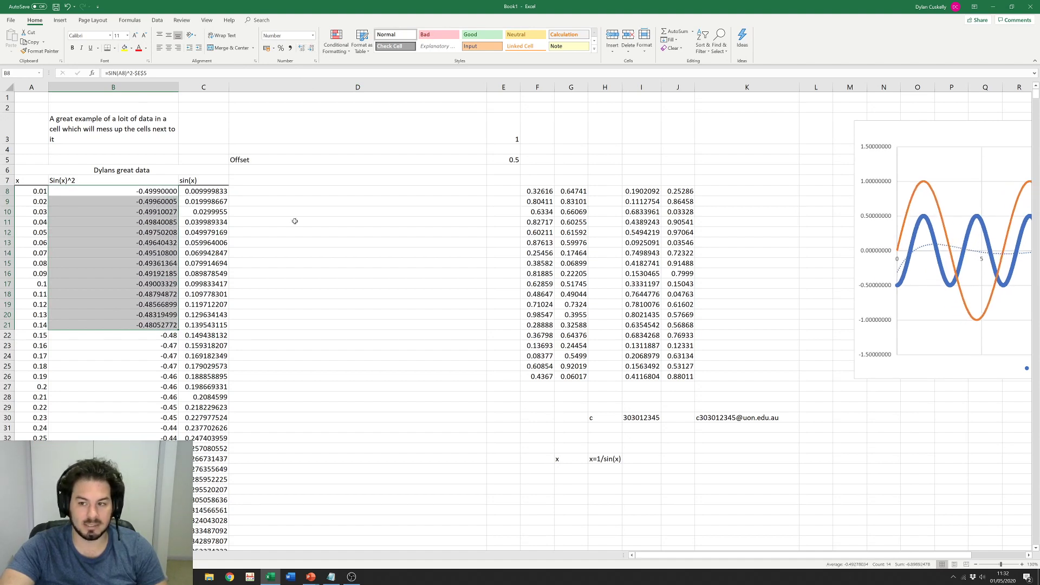
{"action": "left_click_drag", "start_coordinate": [174, 335], "coordinate": [174, 418]}
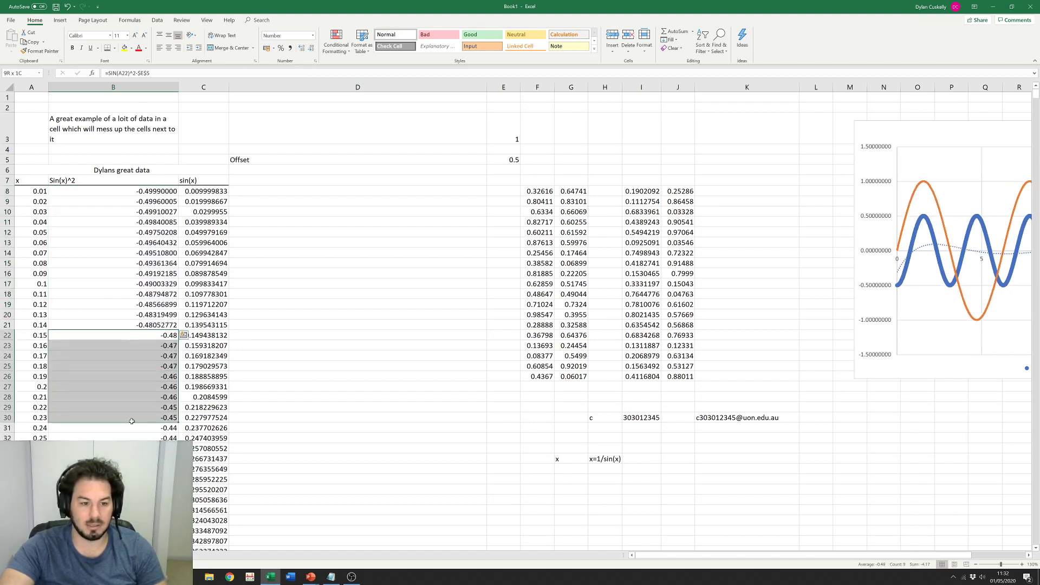
{"action": "left_click", "coordinate": [312, 49]}
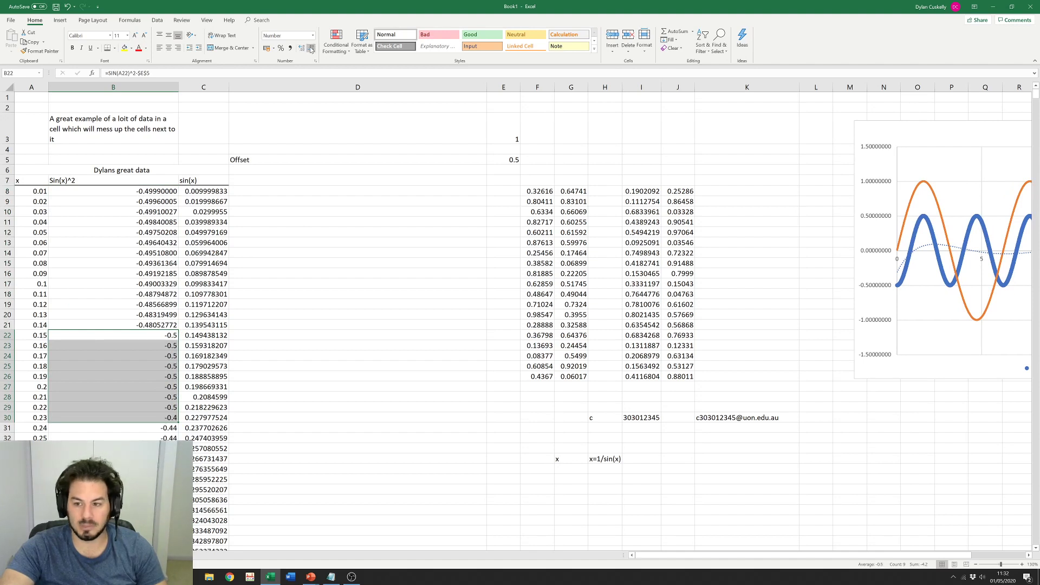
{"action": "left_click_drag", "start_coordinate": [120, 213], "coordinate": [139, 394]}
{"action": "left_click", "coordinate": [376, 328]}
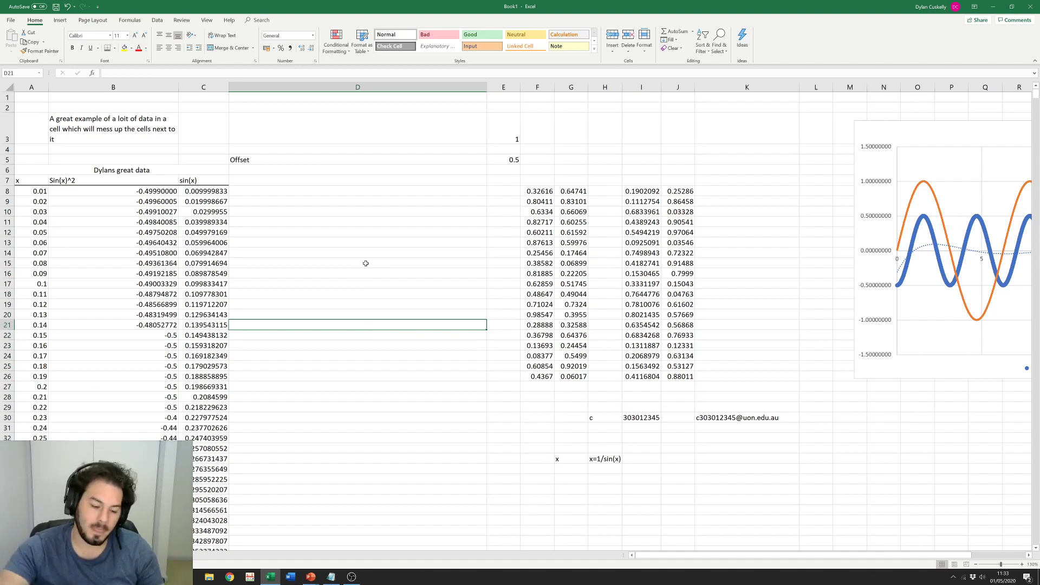
{"action": "left_click", "coordinate": [332, 275]}
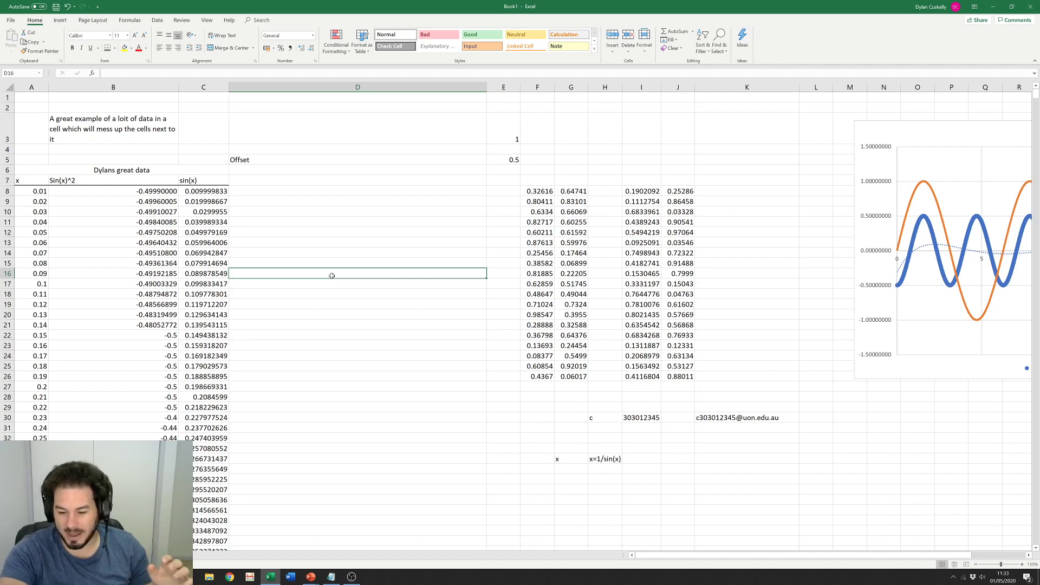
{"action": "type", "text": "1"}
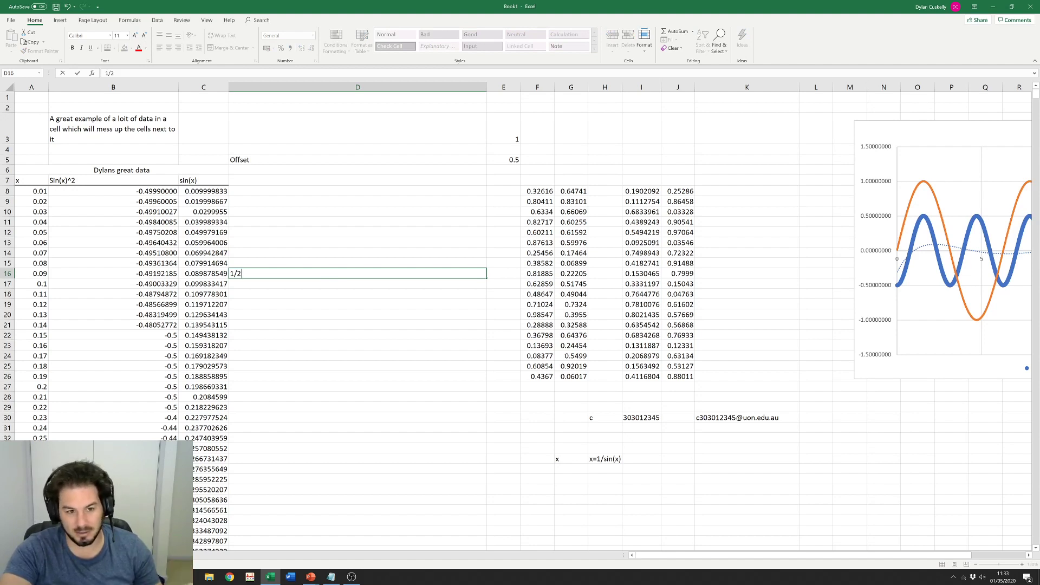
{"action": "type", "text": "/2"}
{"action": "key", "text": "Return"}
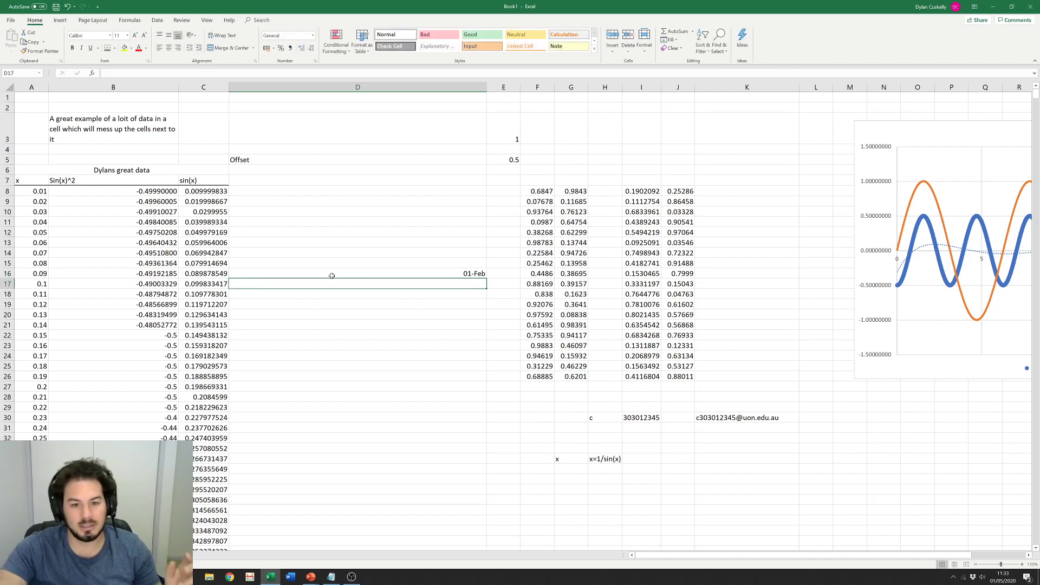
{"action": "left_click", "coordinate": [439, 274]}
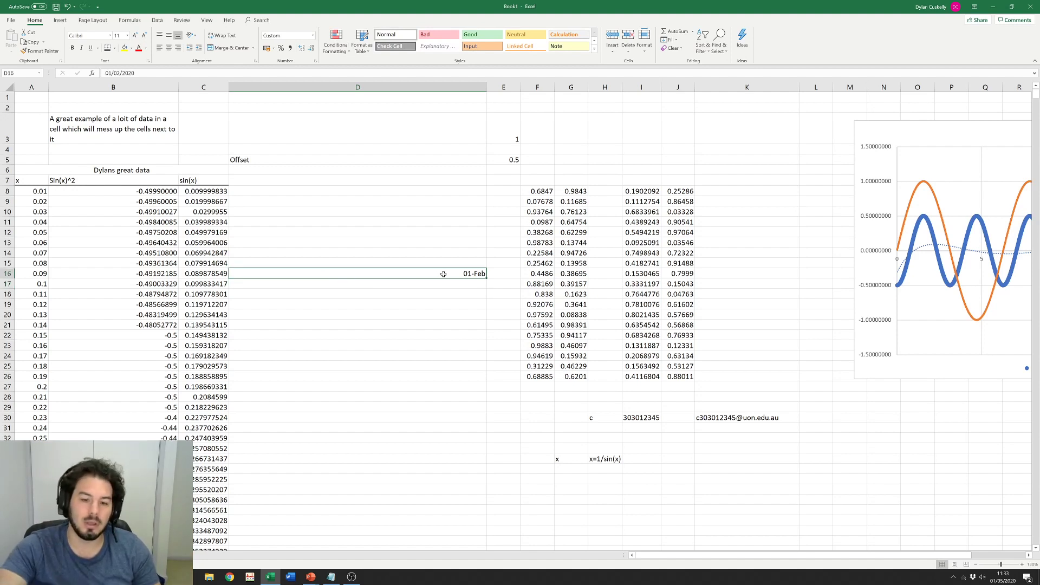
{"action": "left_click", "coordinate": [313, 36]}
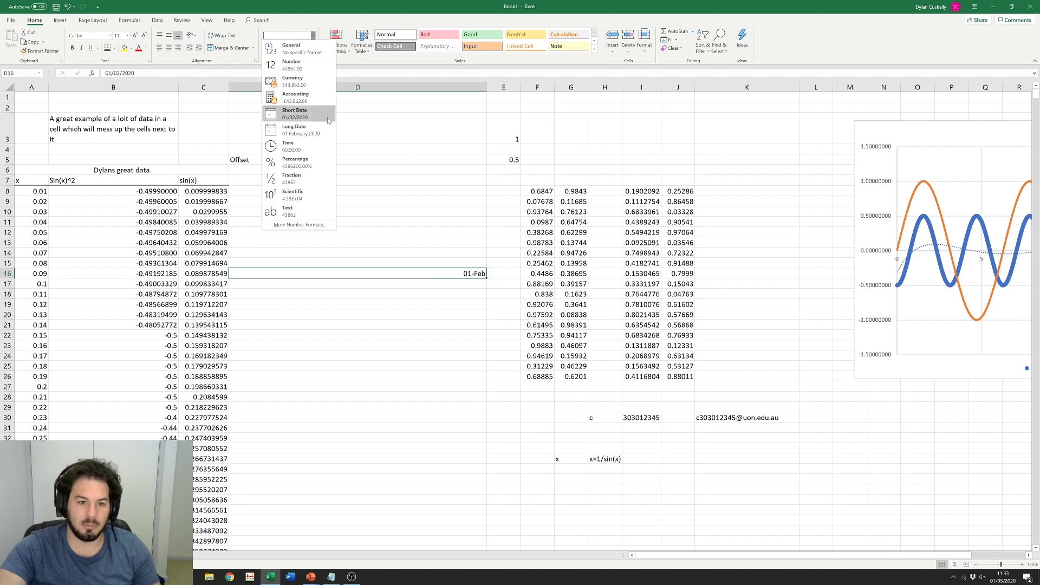
{"action": "left_click", "coordinate": [305, 183]}
{"action": "left_click", "coordinate": [409, 240]}
{"action": "left_click", "coordinate": [433, 272]}
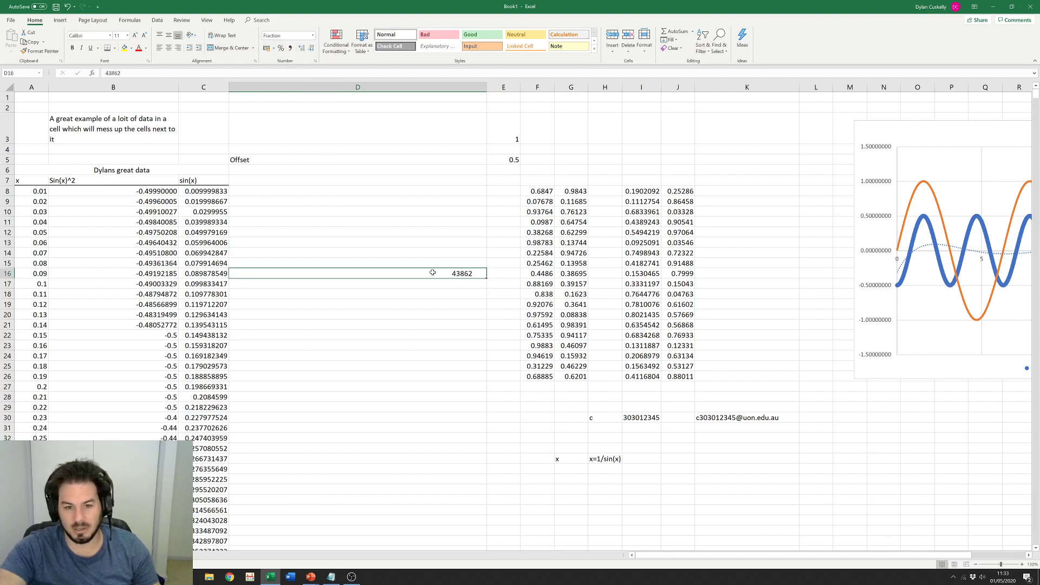
{"action": "type", "text": "1/2"}
{"action": "key", "text": "Return"}
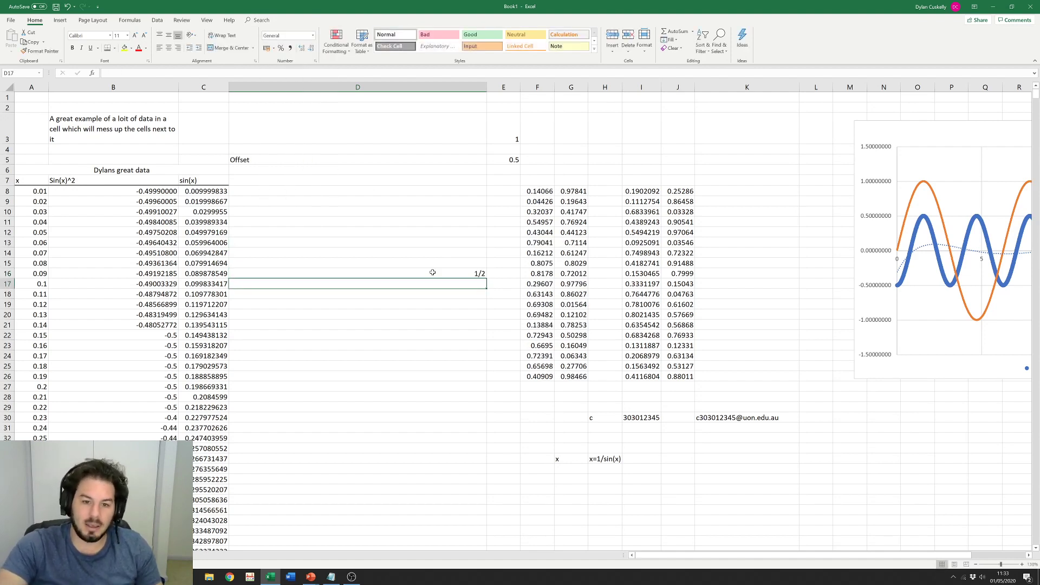
{"action": "left_click", "coordinate": [425, 276]}
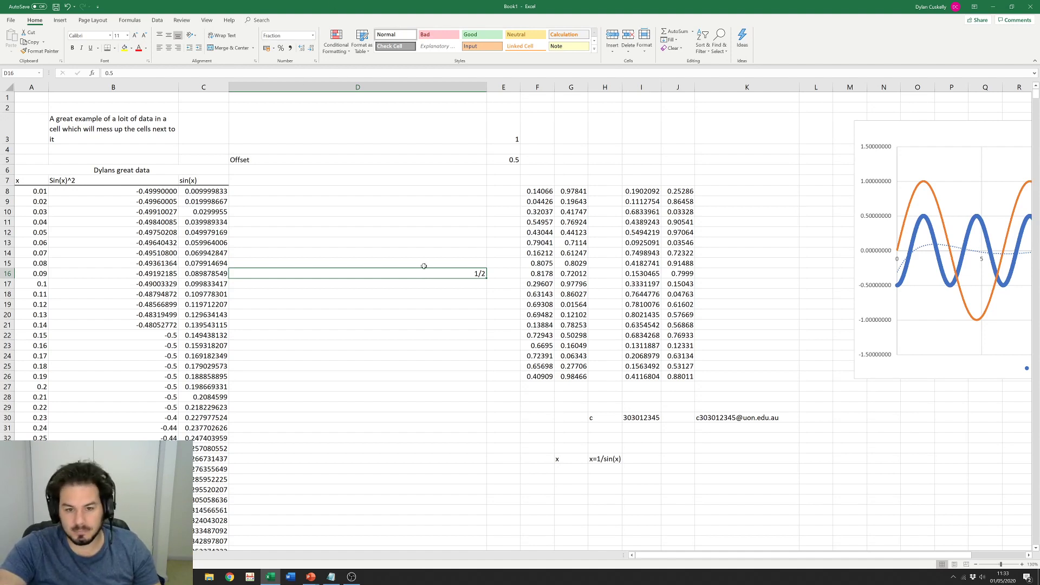
{"action": "key", "text": "Delete"}
{"action": "left_click", "coordinate": [356, 193]}
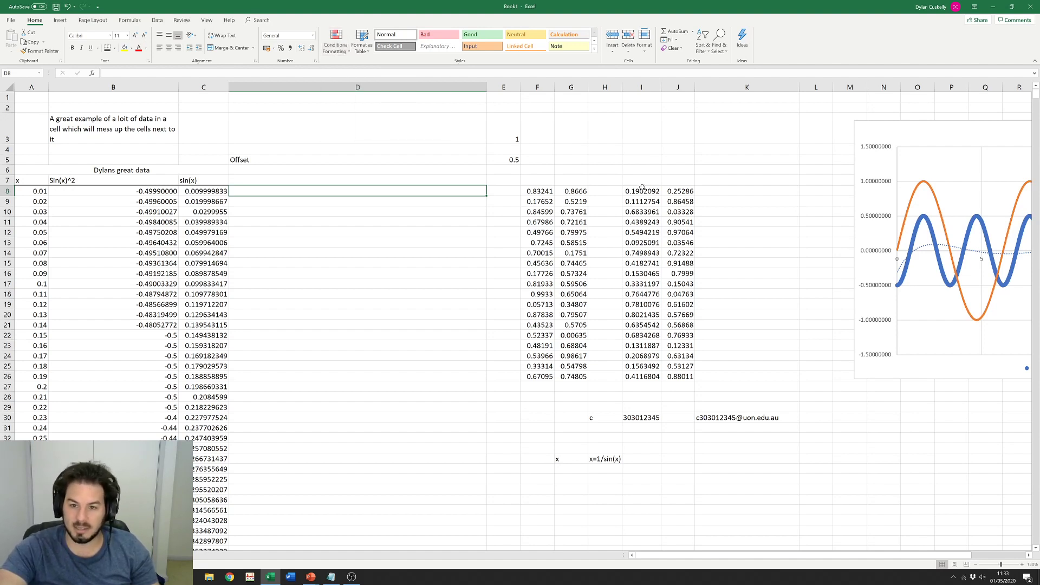
Step: Select I8:J26 and browse the conditional formatting options without applying any
{"action": "left_click_drag", "start_coordinate": [639, 191], "coordinate": [683, 374]}
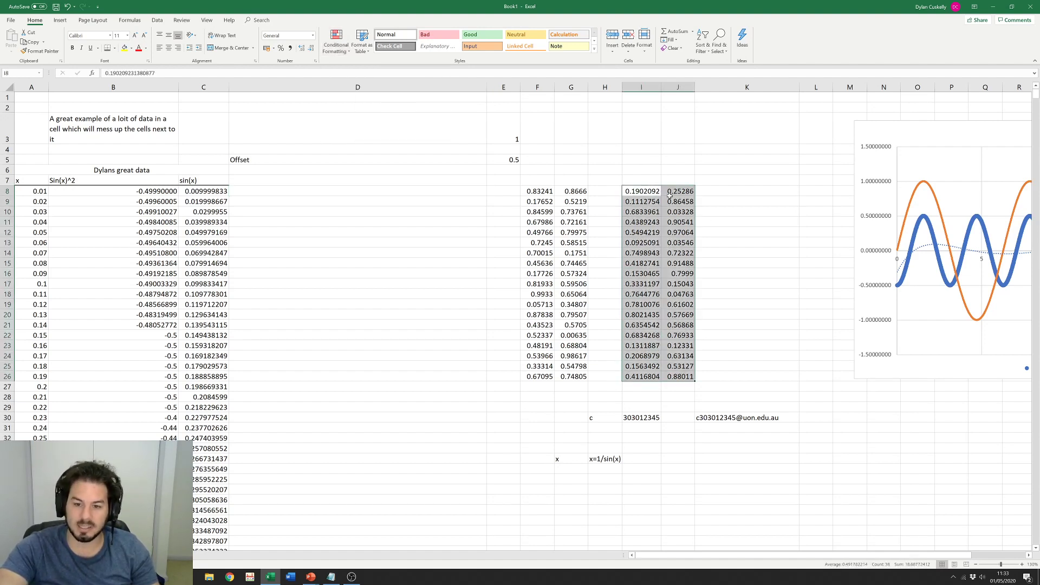
{"action": "left_click", "coordinate": [645, 211]}
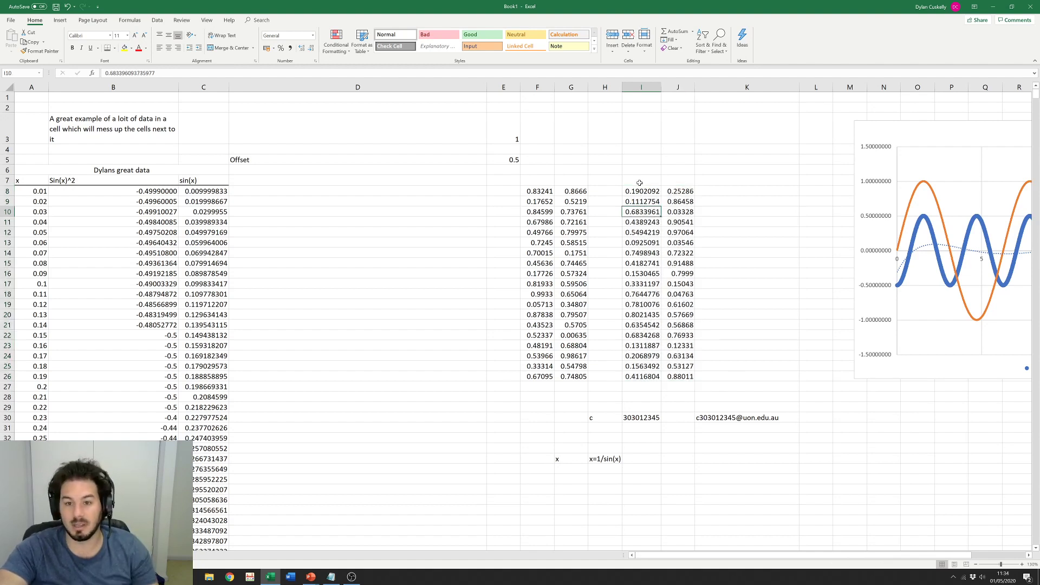
{"action": "left_click_drag", "start_coordinate": [635, 190], "coordinate": [678, 379]}
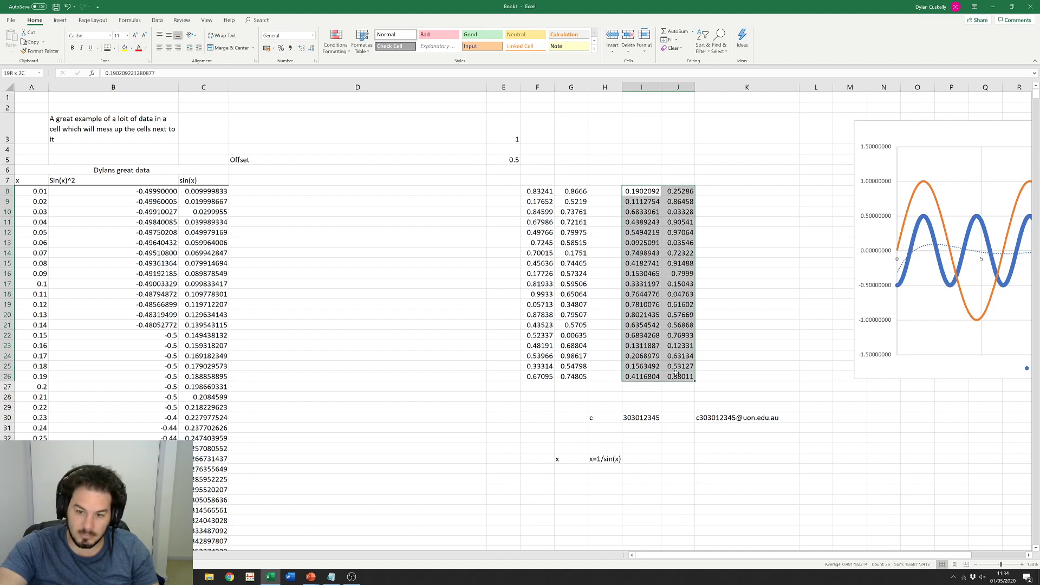
{"action": "left_click", "coordinate": [335, 52]}
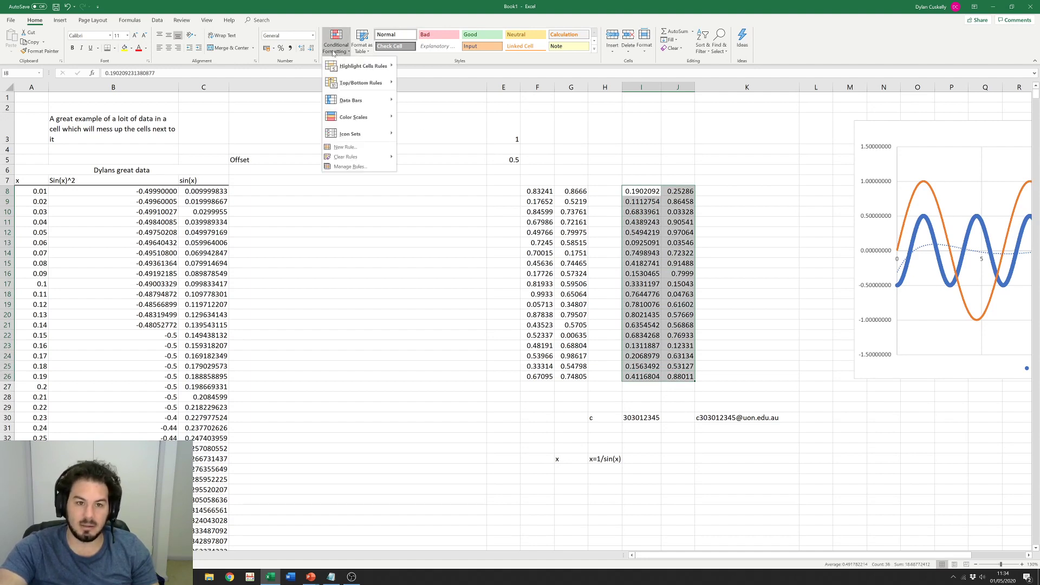
{"action": "mouse_move", "coordinate": [382, 121]}
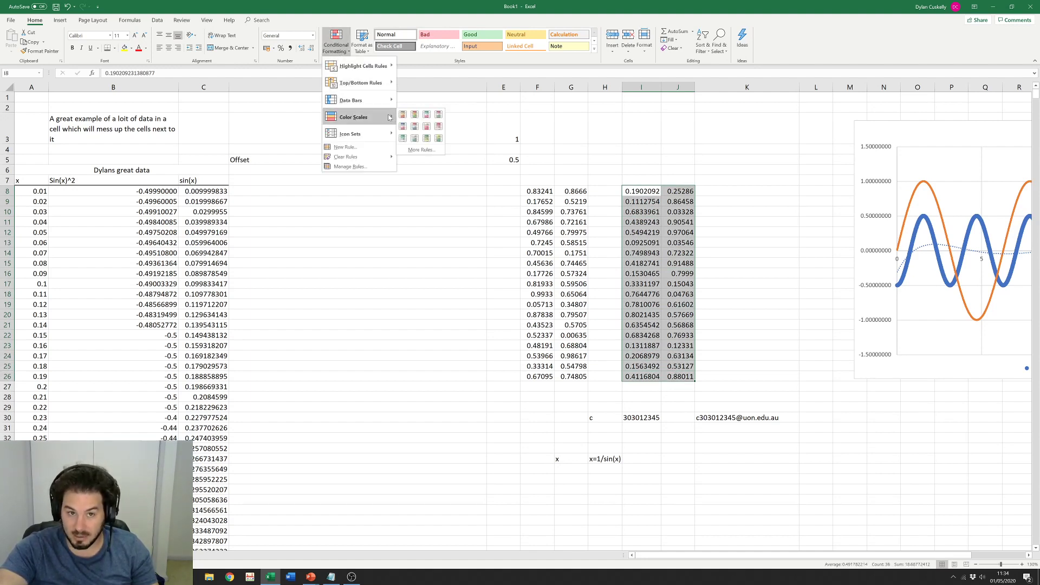
{"action": "left_click", "coordinate": [547, 134]}
Step: Apply the Green-Yellow-Red colour scale to I8:I26
{"action": "left_click", "coordinate": [644, 187]}
{"action": "left_click_drag", "start_coordinate": [641, 186], "coordinate": [642, 377]}
{"action": "left_click", "coordinate": [336, 43]}
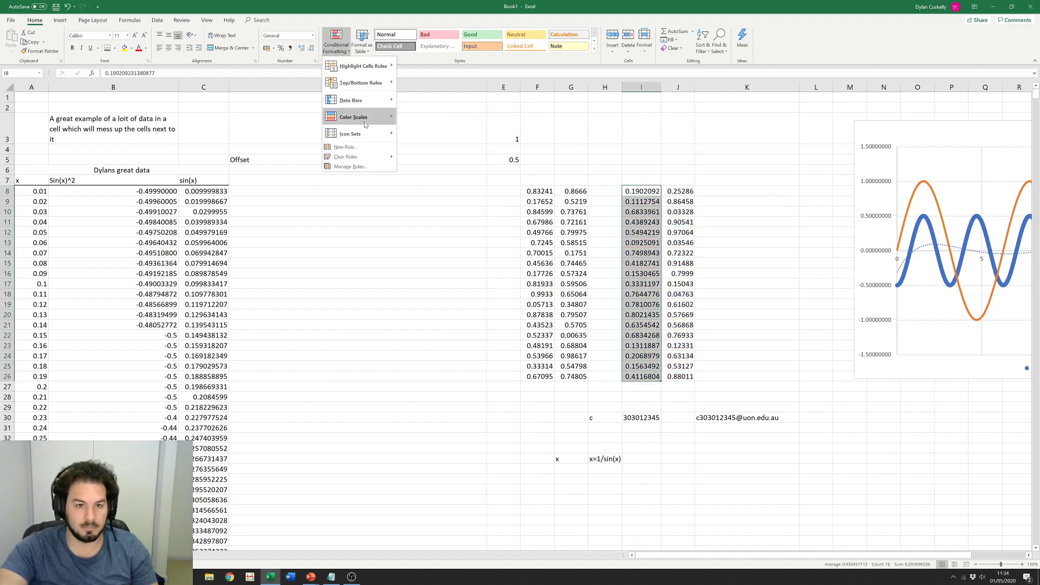
{"action": "mouse_move", "coordinate": [367, 121]}
{"action": "left_click", "coordinate": [401, 115]}
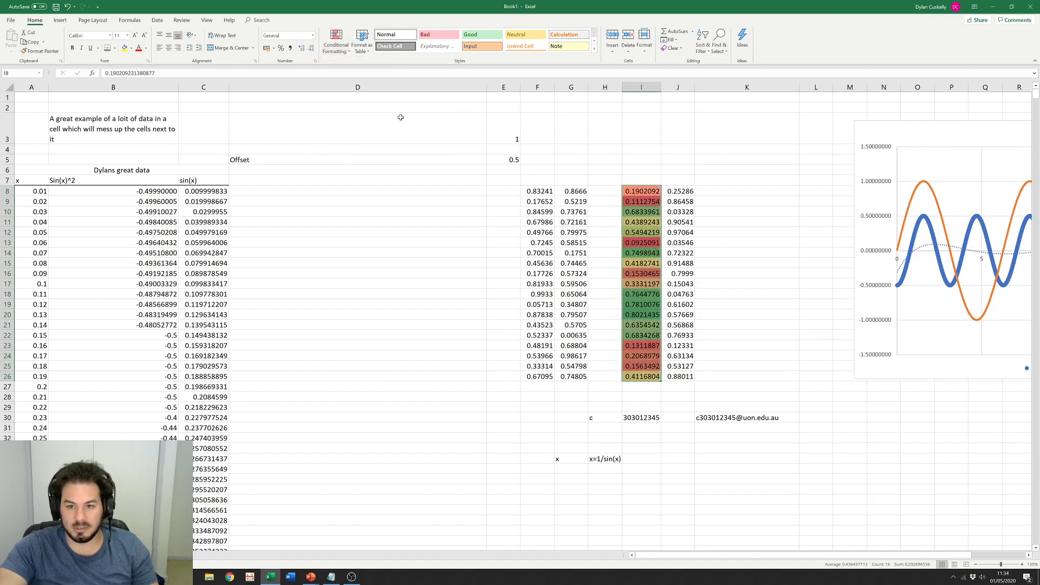
{"action": "left_click", "coordinate": [734, 284]}
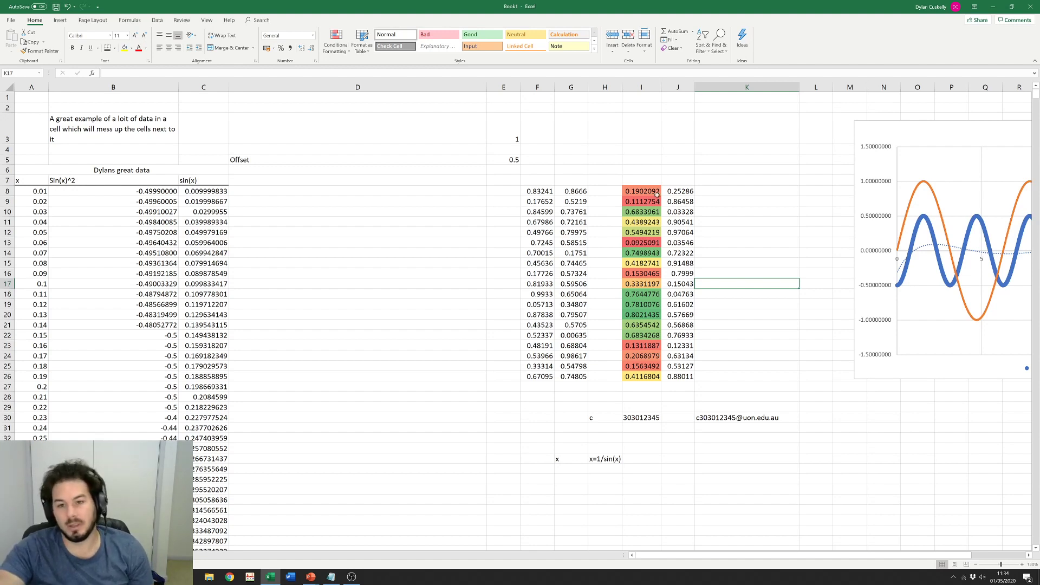
{"action": "left_click_drag", "start_coordinate": [682, 191], "coordinate": [680, 377]}
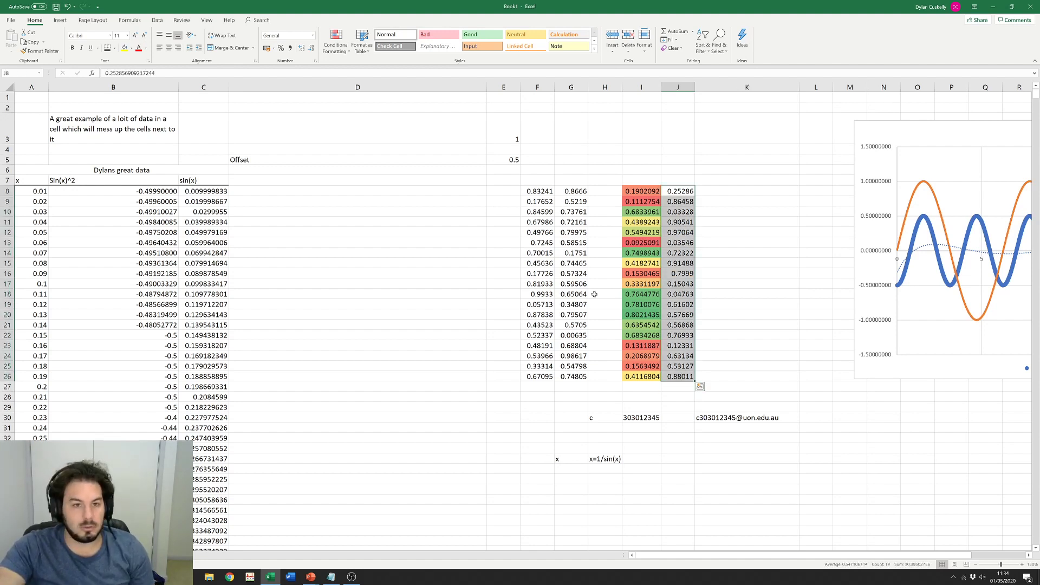
Step: Apply a Greater Than 0.5 highlight rule with Light Red Fill and Dark Red Text
{"action": "left_click", "coordinate": [336, 41]}
{"action": "mouse_move", "coordinate": [370, 119]}
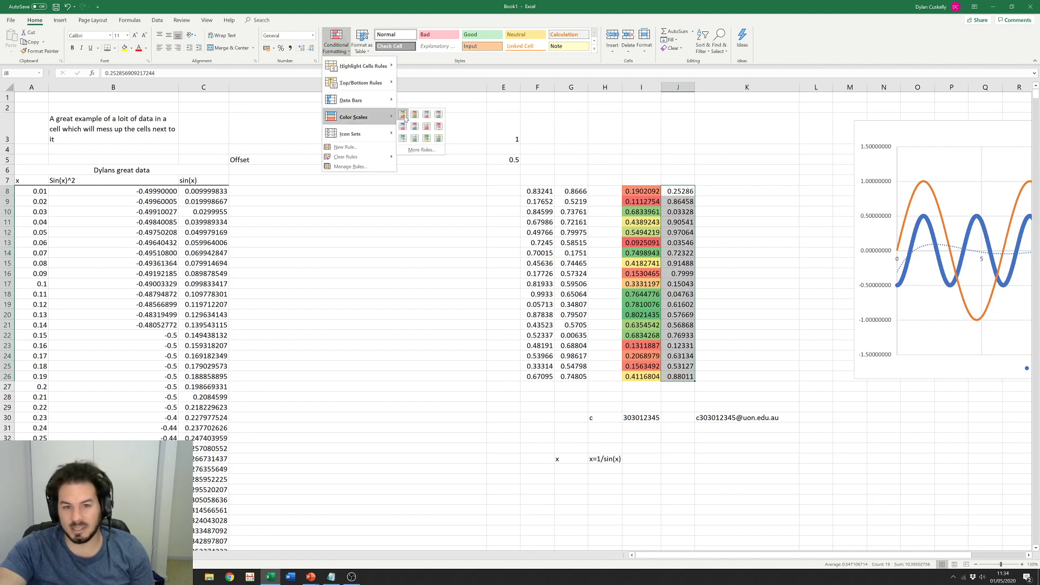
{"action": "mouse_move", "coordinate": [349, 86]}
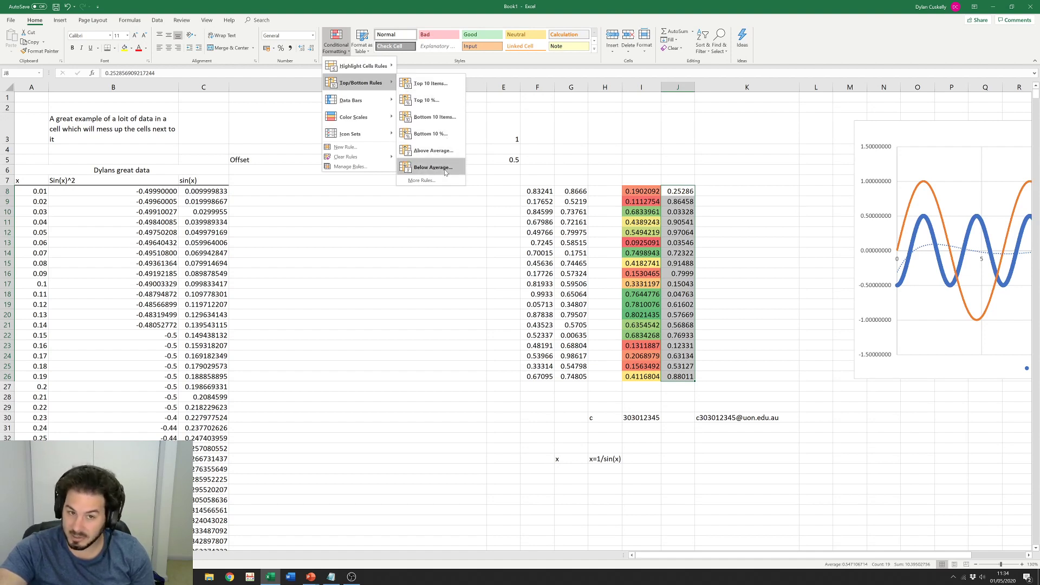
{"action": "mouse_move", "coordinate": [352, 65]}
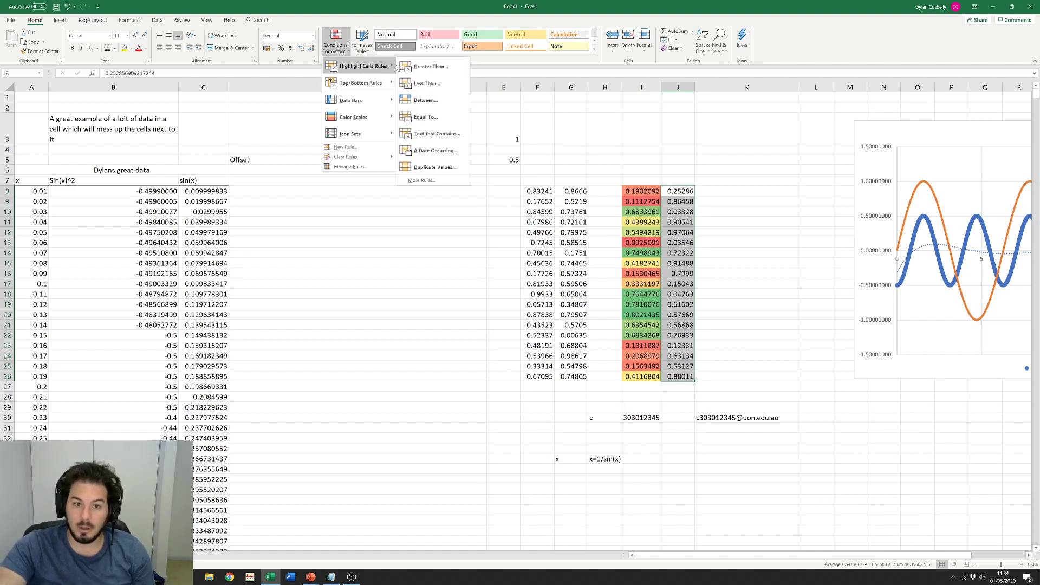
{"action": "left_click", "coordinate": [421, 65]}
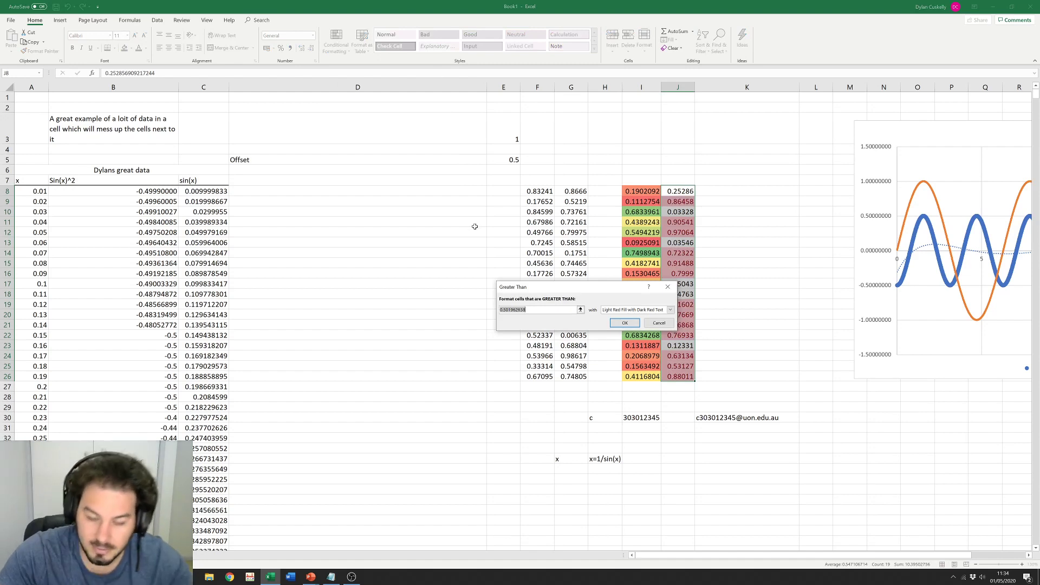
{"action": "type", "text": "0.5"}
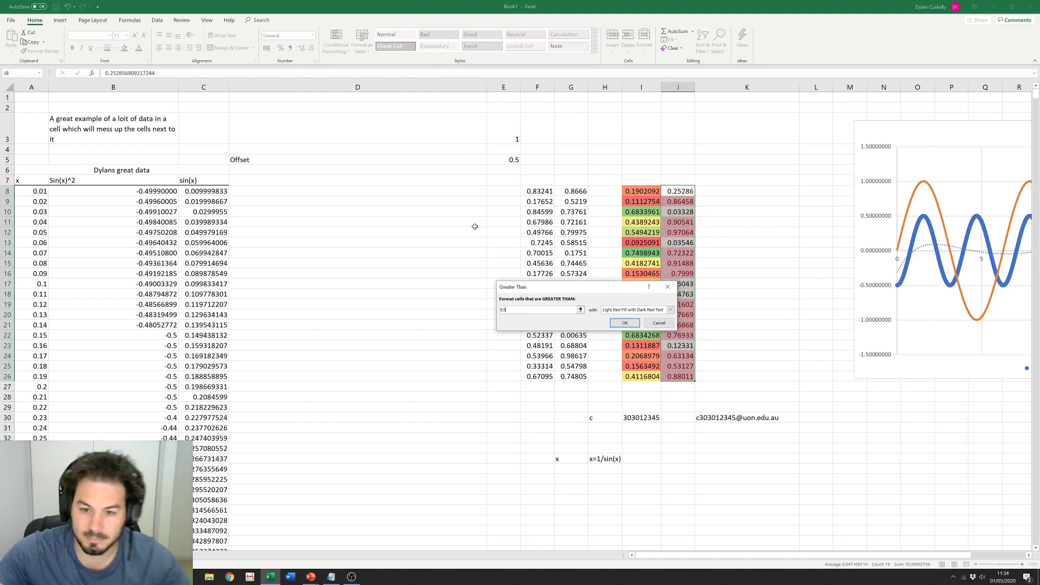
{"action": "left_click", "coordinate": [625, 323]}
Step: Inspect the highlighted values in column J from J9 down to J16
{"action": "left_click", "coordinate": [726, 287]}
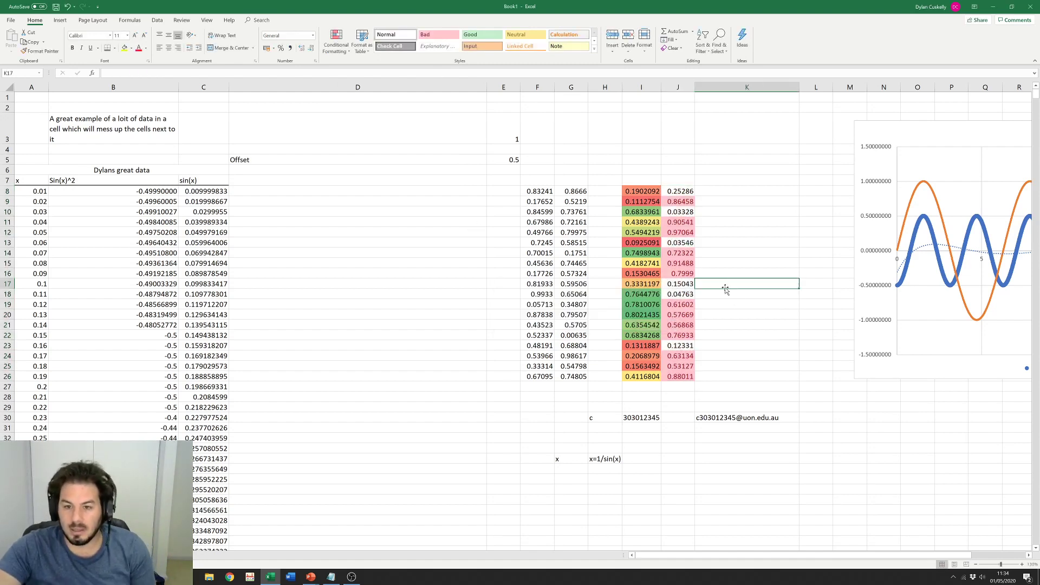
{"action": "left_click", "coordinate": [671, 201]}
{"action": "left_click", "coordinate": [682, 233]}
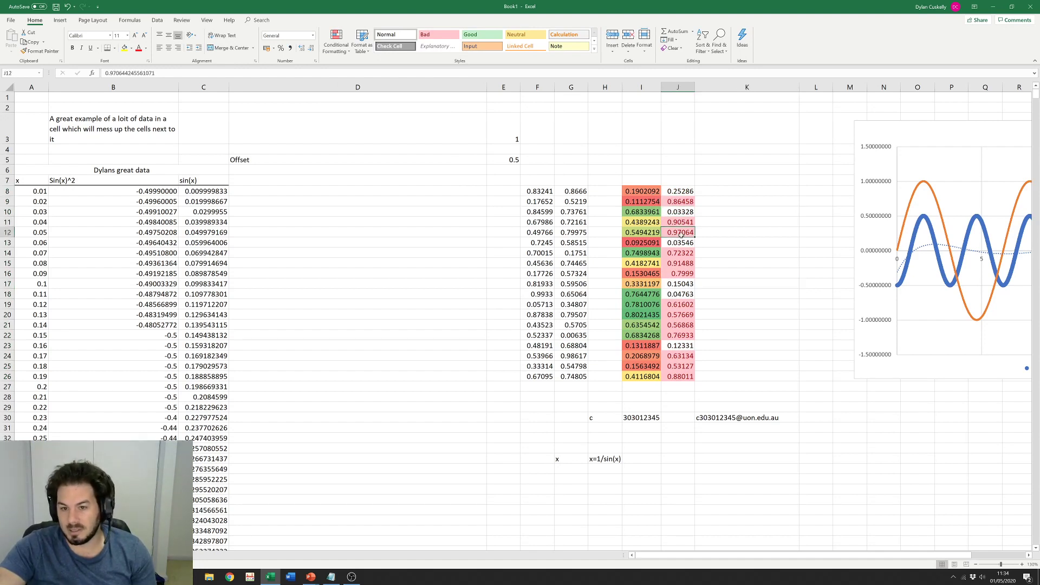
{"action": "left_click", "coordinate": [682, 253]}
{"action": "left_click", "coordinate": [684, 264]}
{"action": "left_click", "coordinate": [686, 273]}
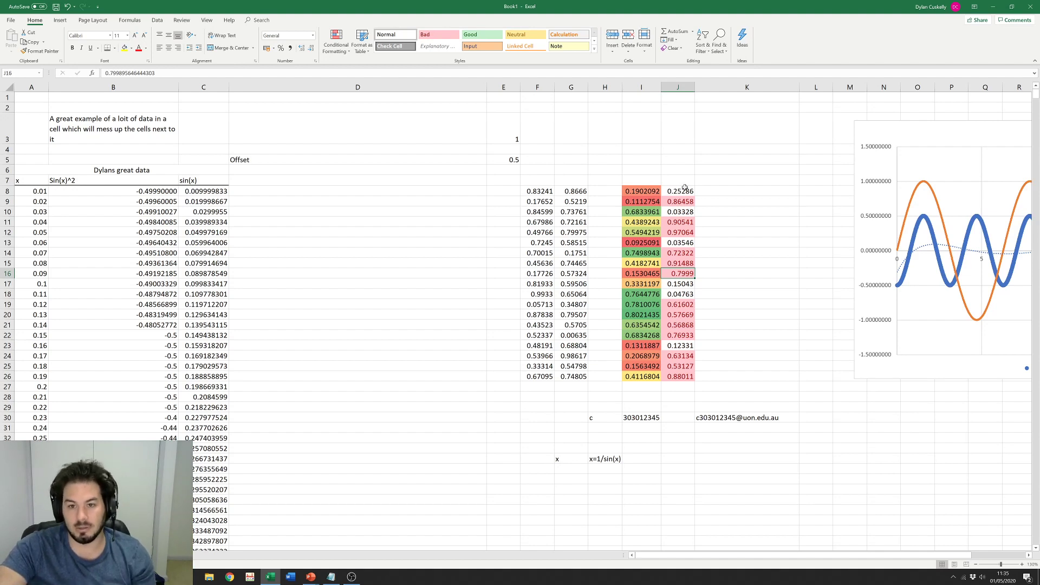
Step: Select the random-number columns and clear conditional formatting rules from the entire sheet
{"action": "left_click_drag", "start_coordinate": [684, 191], "coordinate": [645, 378]}
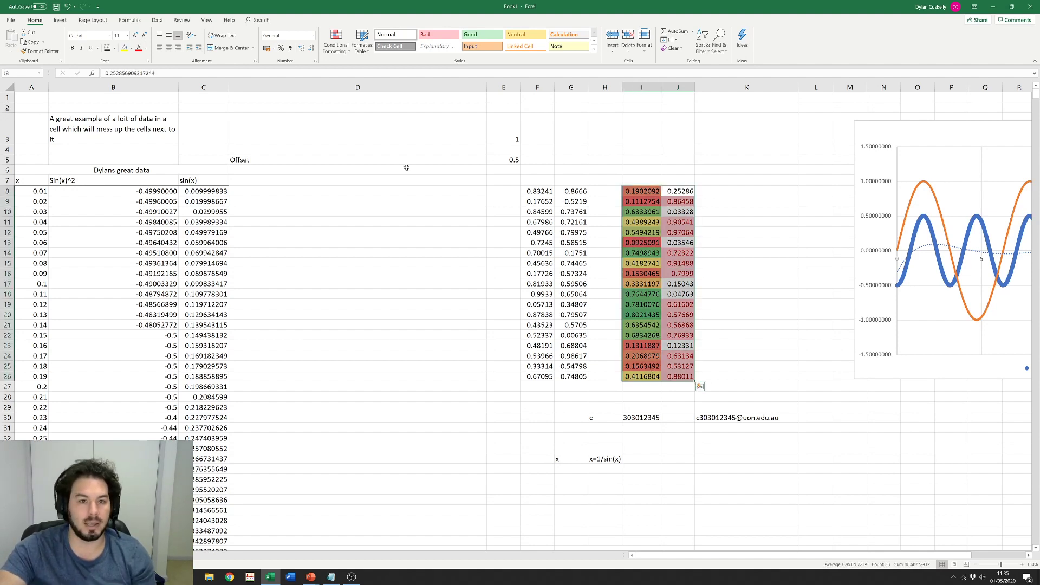
{"action": "left_click", "coordinate": [337, 48]}
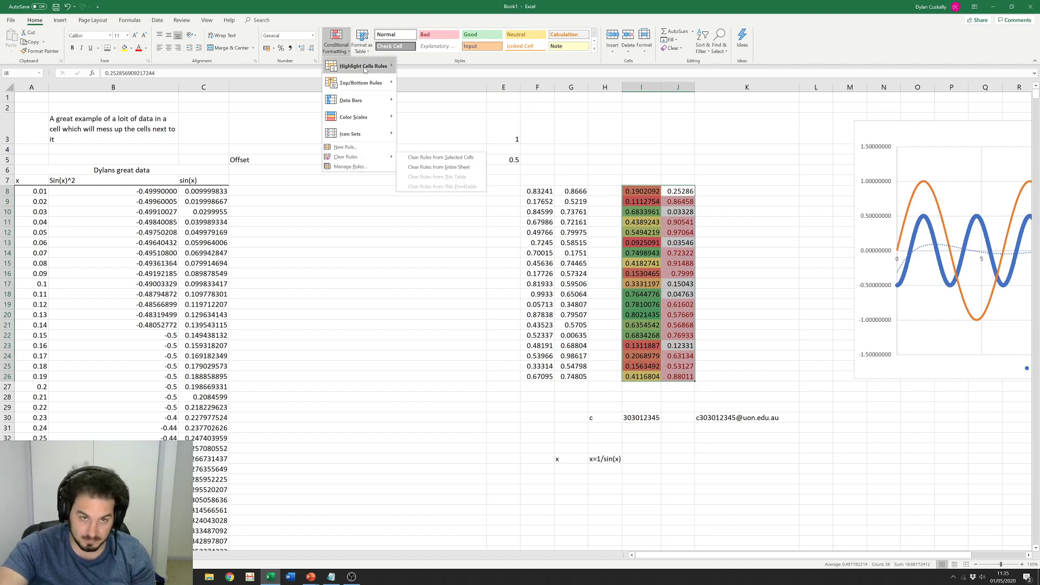
{"action": "mouse_move", "coordinate": [366, 156]}
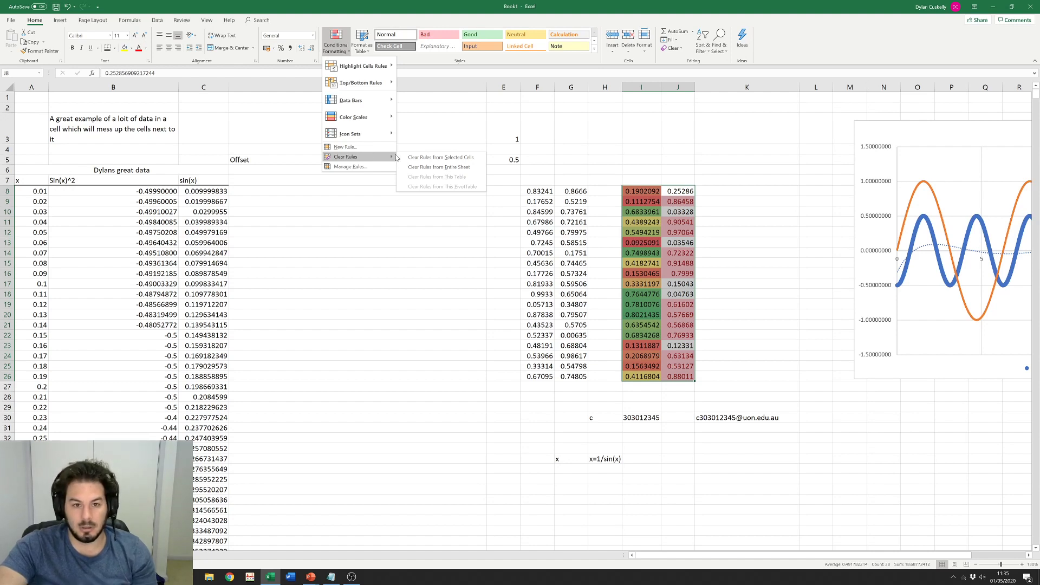
{"action": "left_click", "coordinate": [413, 167]}
{"action": "left_click", "coordinate": [447, 232]}
Step: Reselect I8:J26 to confirm the columns are now unformatted
{"action": "left_click", "coordinate": [705, 202]}
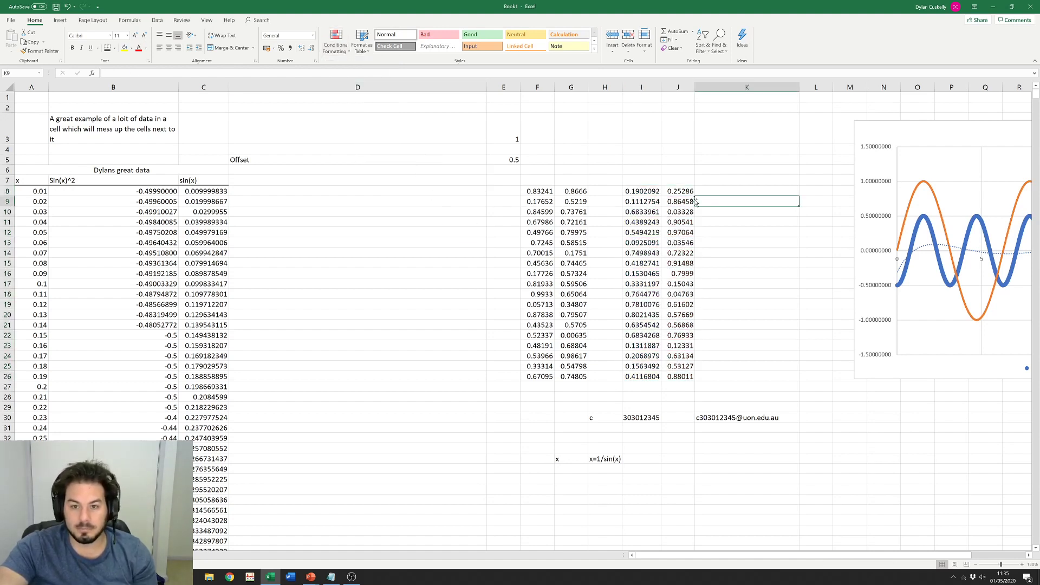
{"action": "left_click", "coordinate": [632, 192]}
{"action": "left_click_drag", "start_coordinate": [640, 200], "coordinate": [680, 377]}
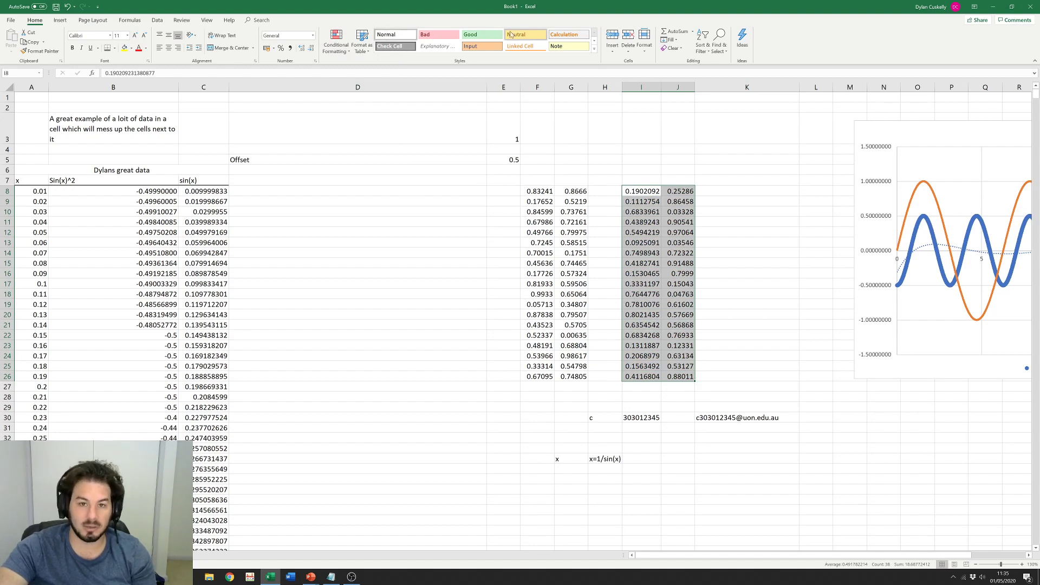
{"action": "left_click", "coordinate": [707, 182]}
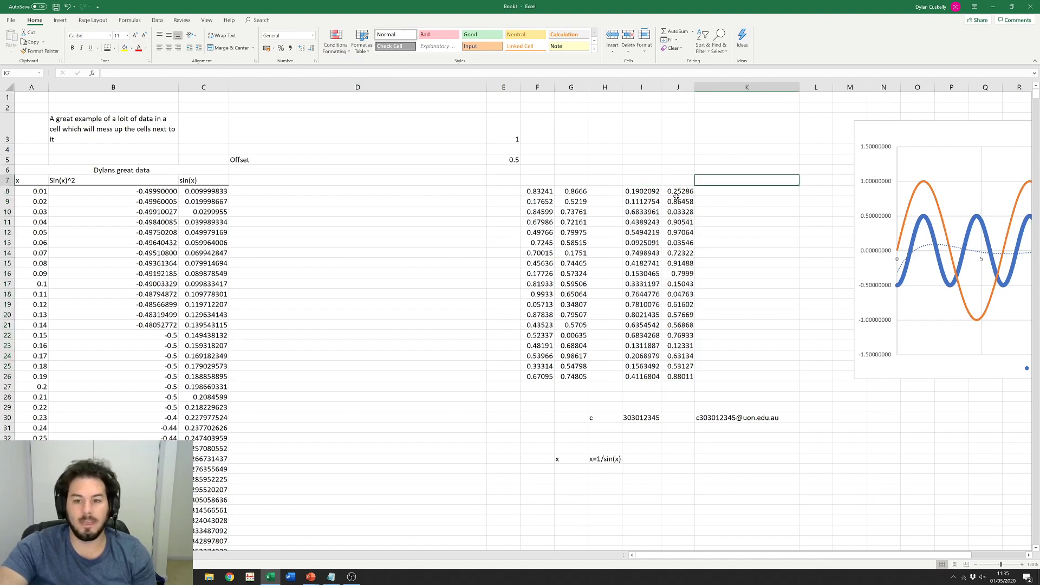
Step: Style J8 Good, J9 Bad, J10:J12 Neutral and J13:J16 Check Cell
{"action": "left_click", "coordinate": [678, 192]}
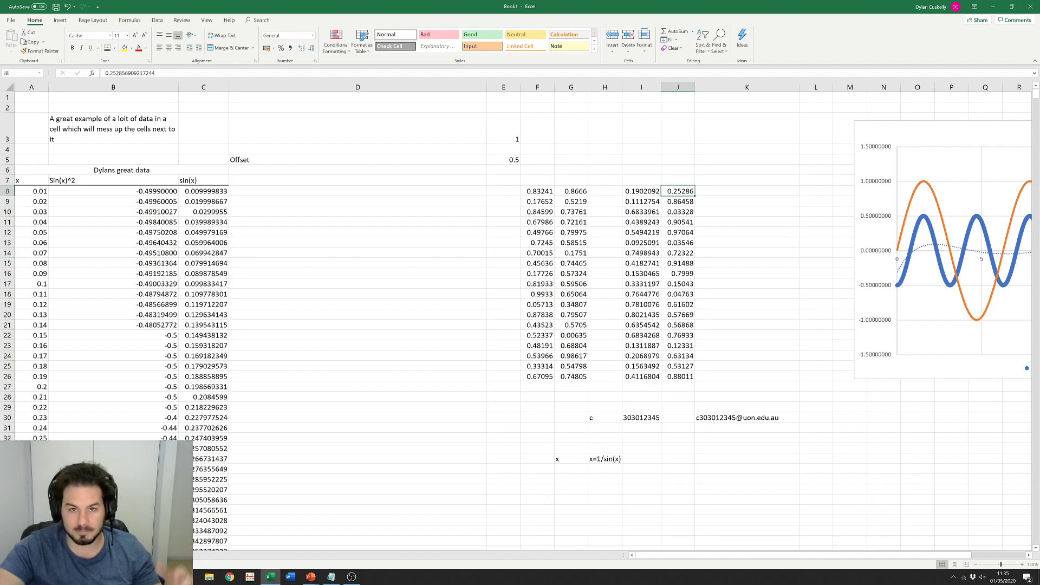
{"action": "left_click", "coordinate": [470, 34]}
{"action": "key", "text": "Down"}
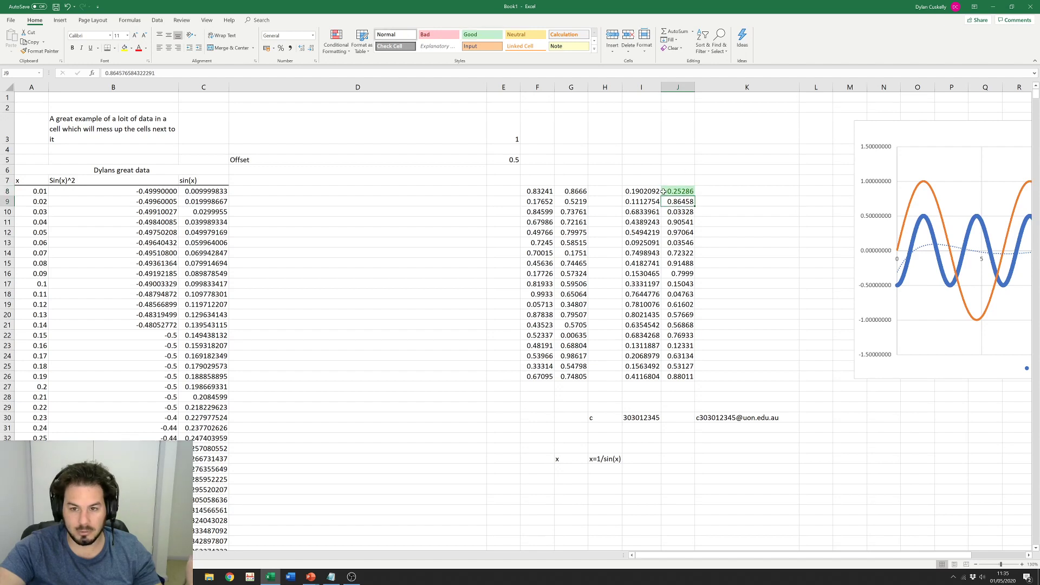
{"action": "left_click", "coordinate": [443, 33]}
{"action": "key", "text": "Down"}
{"action": "key", "text": "shift+Down"}
{"action": "key", "text": "shift+Down"}
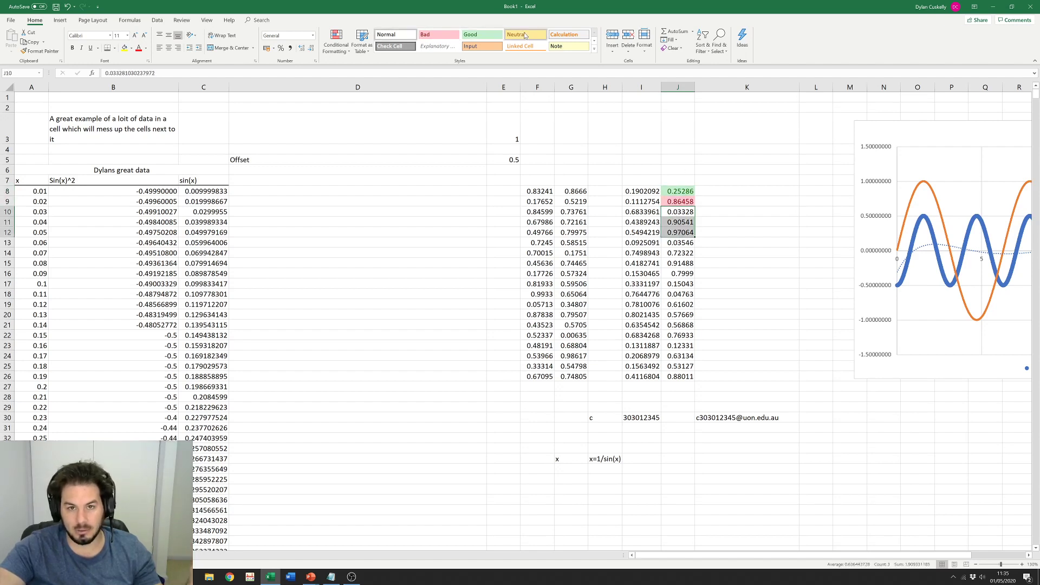
{"action": "left_click", "coordinate": [524, 35]}
{"action": "key", "text": "Down"}
{"action": "key", "text": "shift+Down"}
{"action": "key", "text": "shift+Down"}
{"action": "key", "text": "shift+Down"}
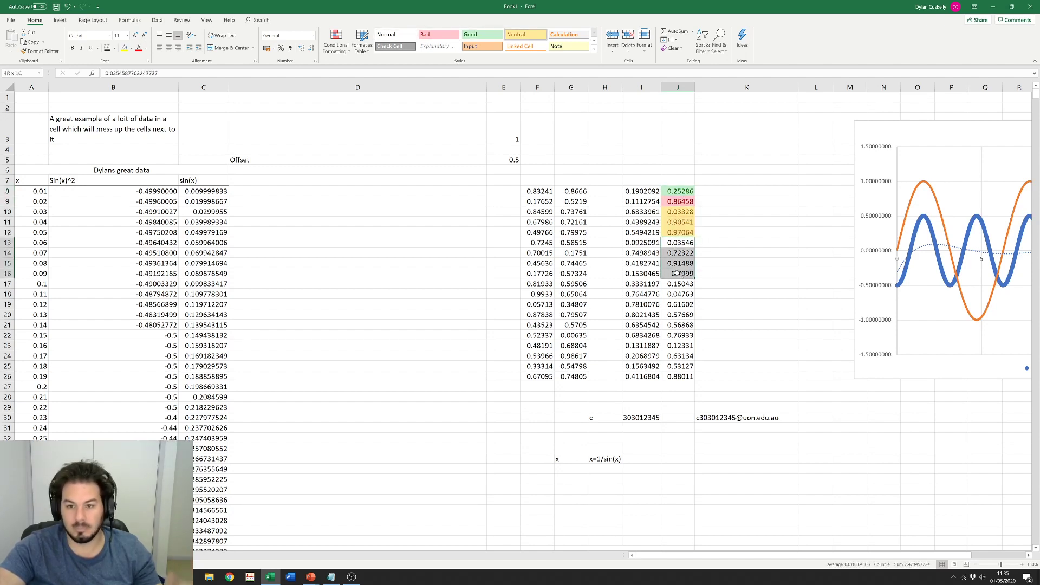
{"action": "left_click", "coordinate": [403, 46]}
{"action": "left_click", "coordinate": [450, 307]}
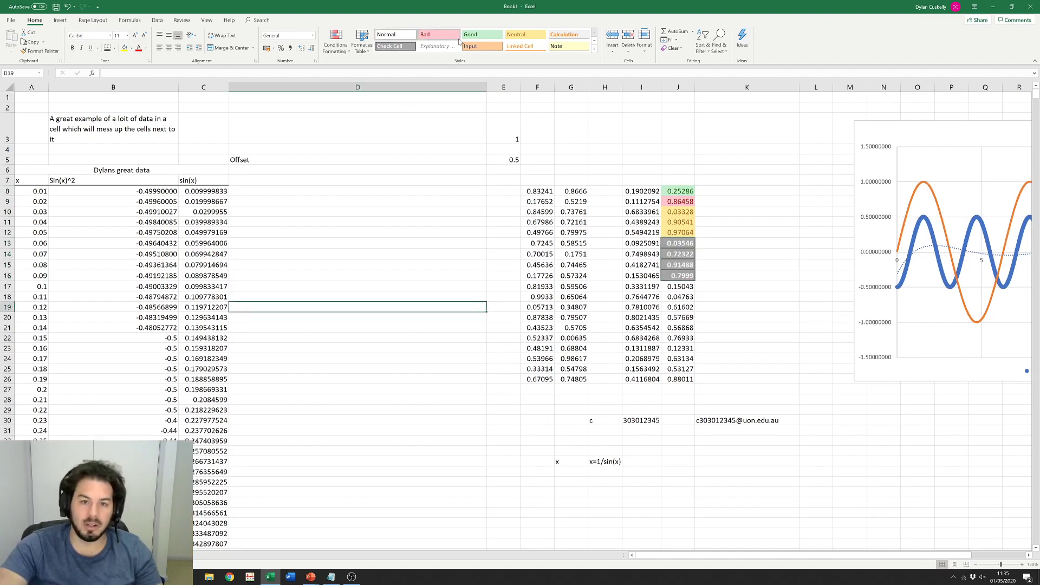
Step: Scroll through the Cell Styles gallery, then select the styled cells J8:J16
{"action": "left_click", "coordinate": [594, 42]}
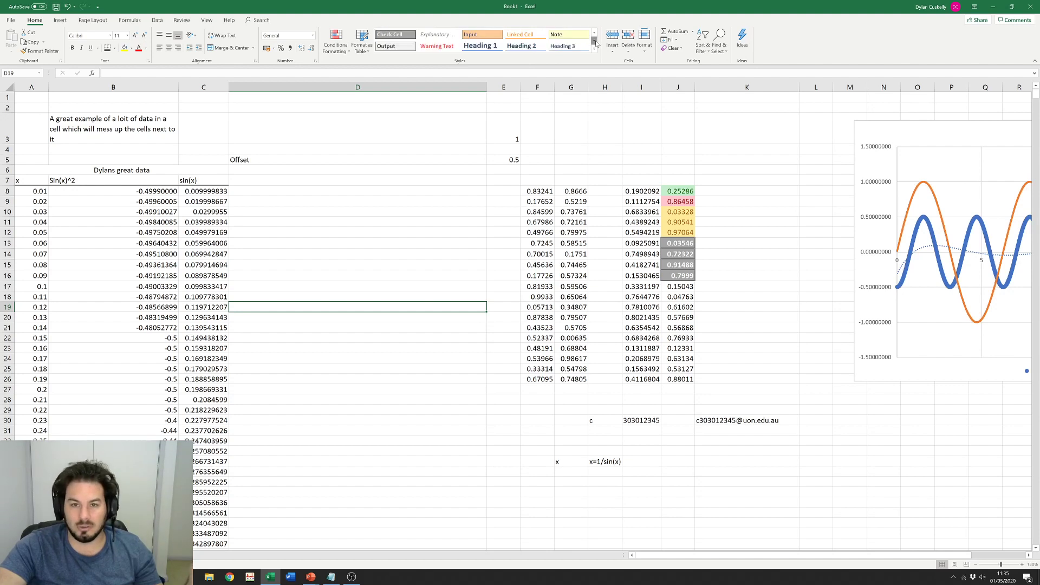
{"action": "left_click", "coordinate": [594, 41]}
{"action": "left_click", "coordinate": [594, 42]}
{"action": "left_click", "coordinate": [595, 42]}
{"action": "left_click", "coordinate": [595, 42]}
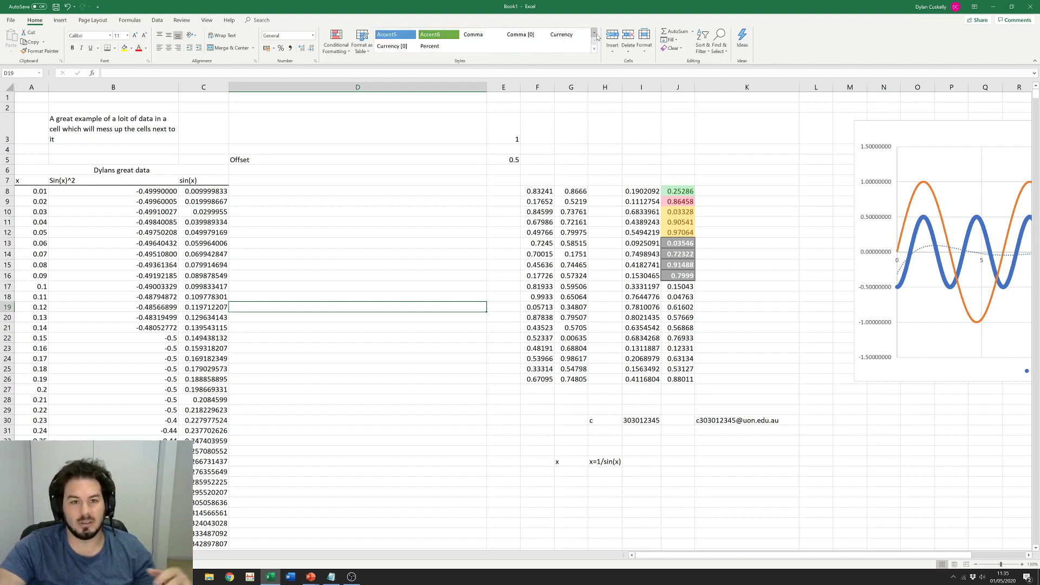
{"action": "left_click", "coordinate": [594, 33]}
{"action": "left_click", "coordinate": [594, 33]}
{"action": "left_click", "coordinate": [594, 33]}
{"action": "left_click", "coordinate": [594, 33]}
{"action": "left_click", "coordinate": [594, 33]}
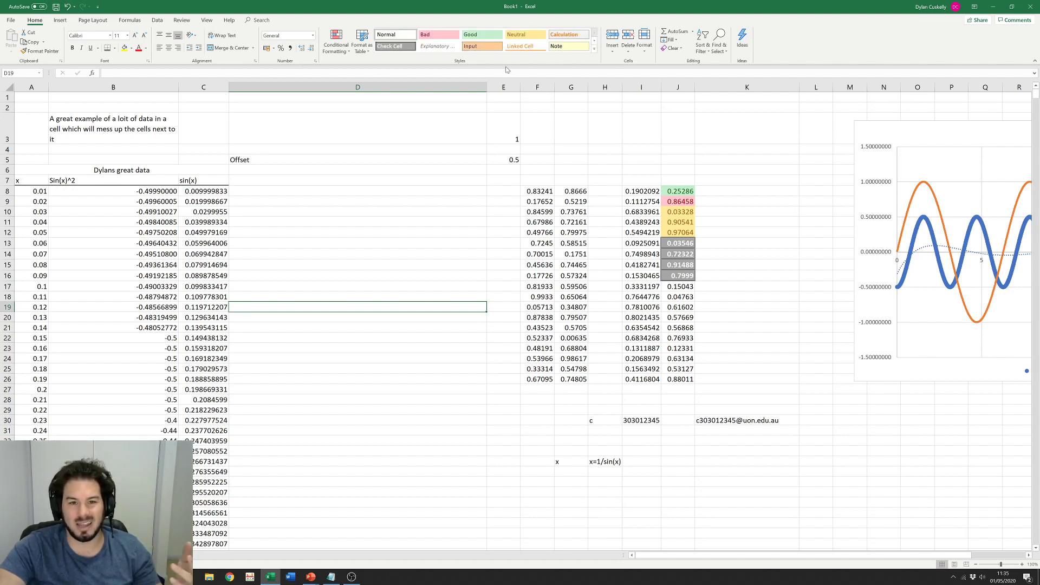
{"action": "left_click_drag", "start_coordinate": [677, 191], "coordinate": [679, 276]}
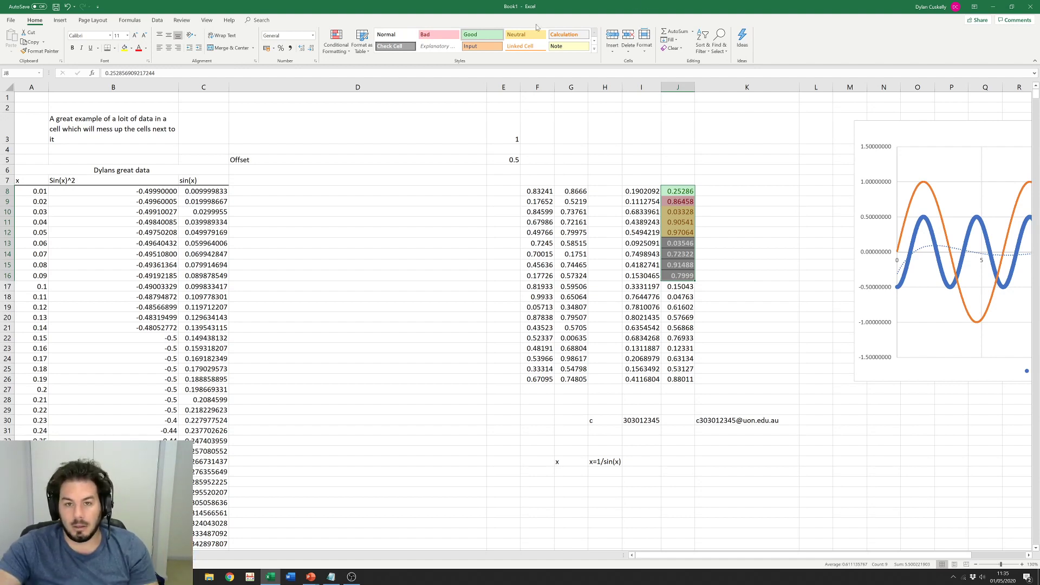
Step: Insert a blank row at row 15
{"action": "left_click", "coordinate": [653, 159]}
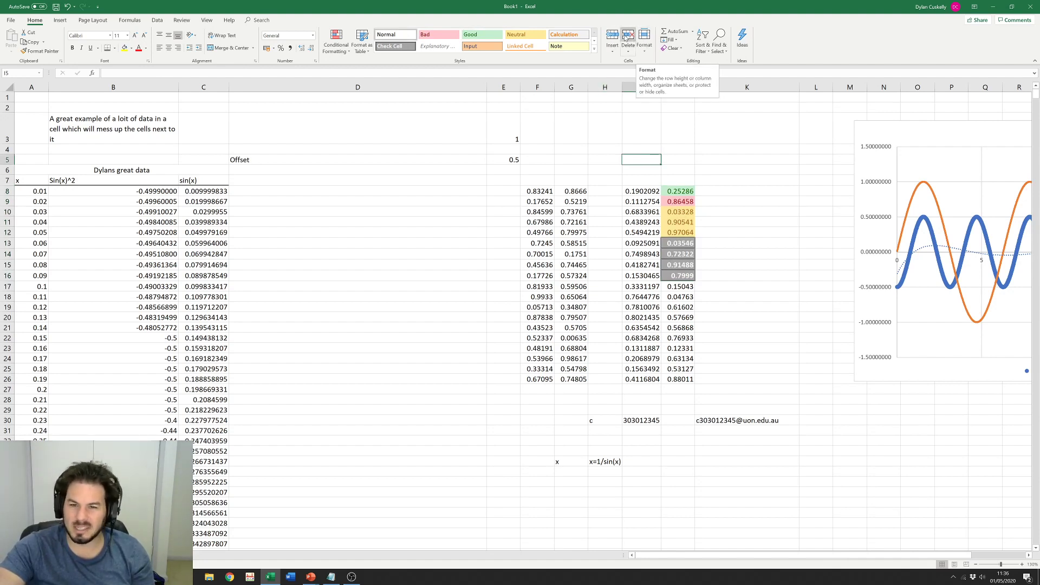
{"action": "right_click", "coordinate": [12, 264]}
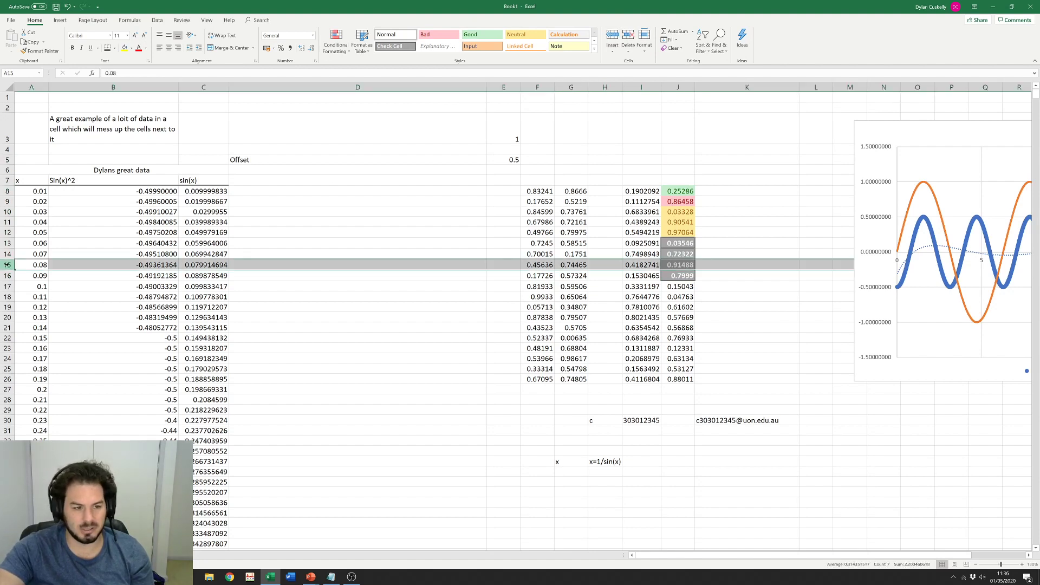
{"action": "left_click", "coordinate": [27, 322]}
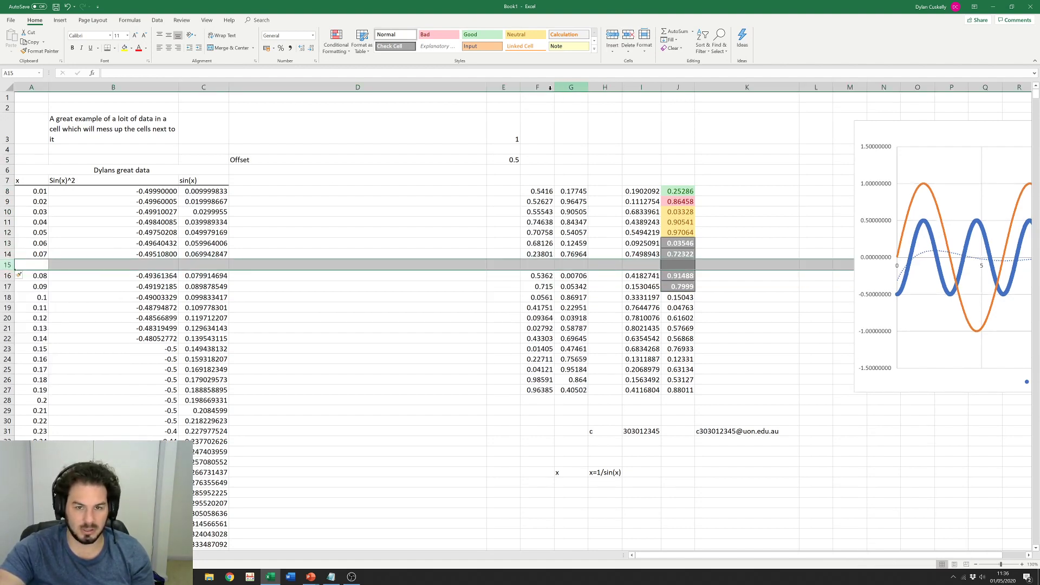
Step: Insert a new empty column E and narrow it to a normal width
{"action": "right_click", "coordinate": [511, 88]}
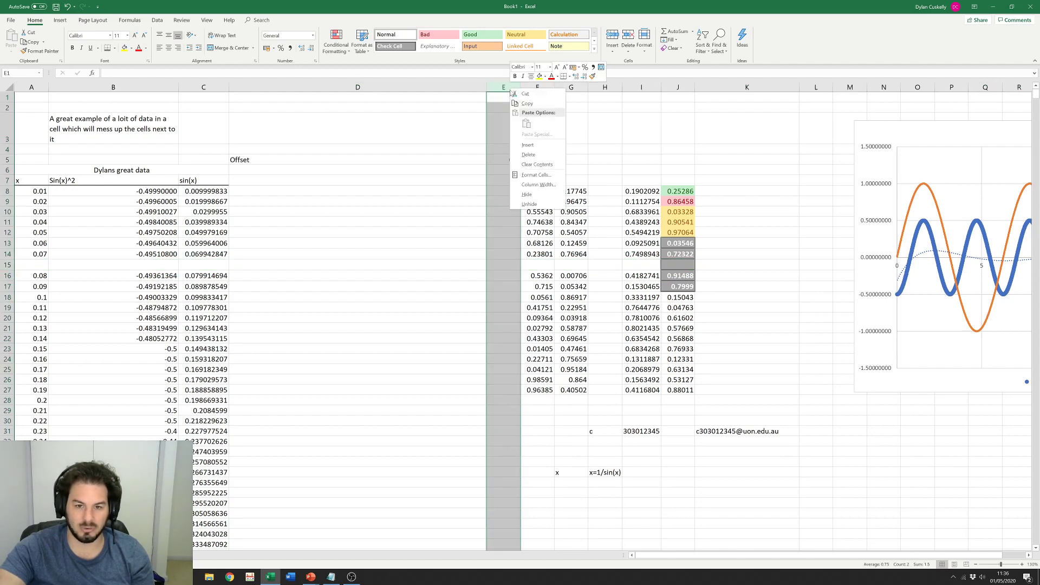
{"action": "left_click", "coordinate": [528, 146]}
{"action": "left_click", "coordinate": [544, 200]}
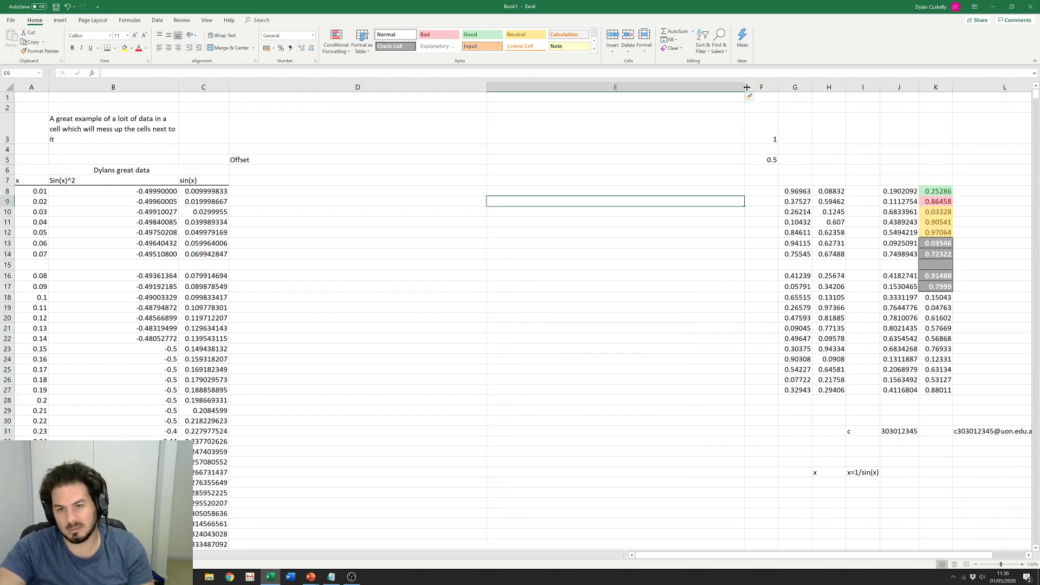
{"action": "left_click_drag", "start_coordinate": [746, 87], "coordinate": [548, 93]}
{"action": "left_click_drag", "start_coordinate": [530, 87], "coordinate": [530, 87]}
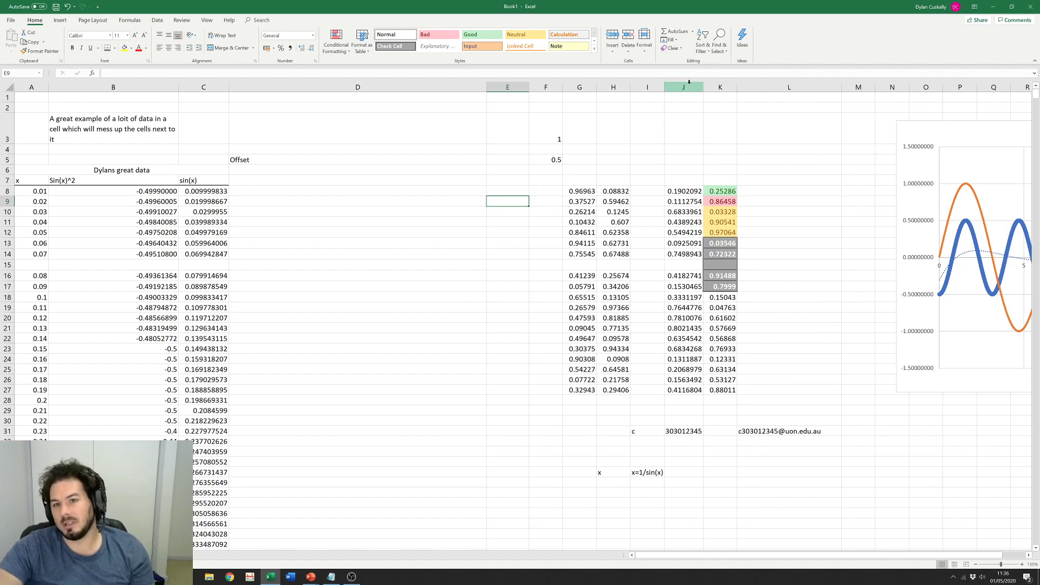
{"action": "left_click", "coordinate": [693, 32]}
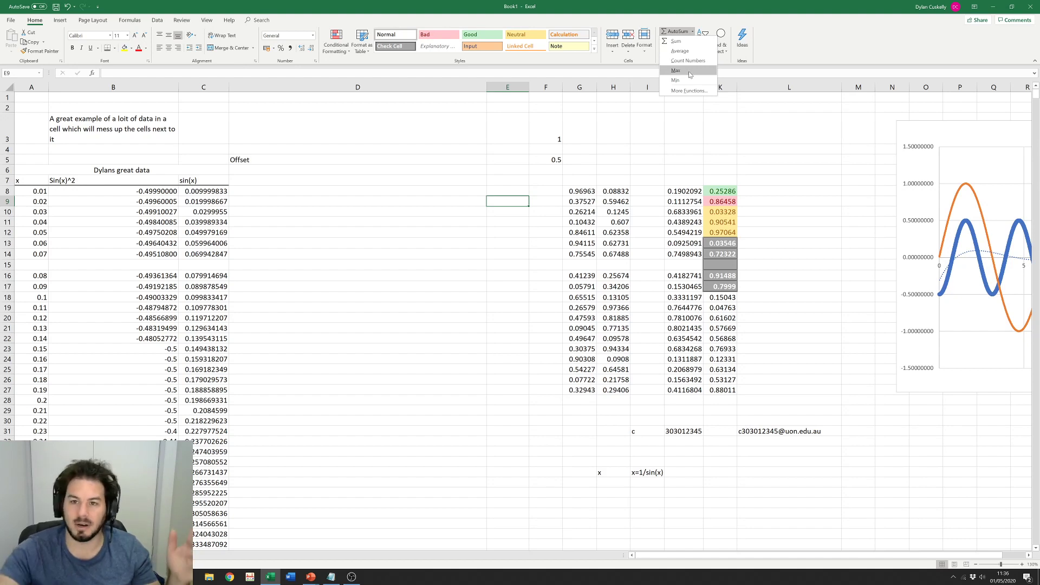
{"action": "left_click", "coordinate": [685, 89]}
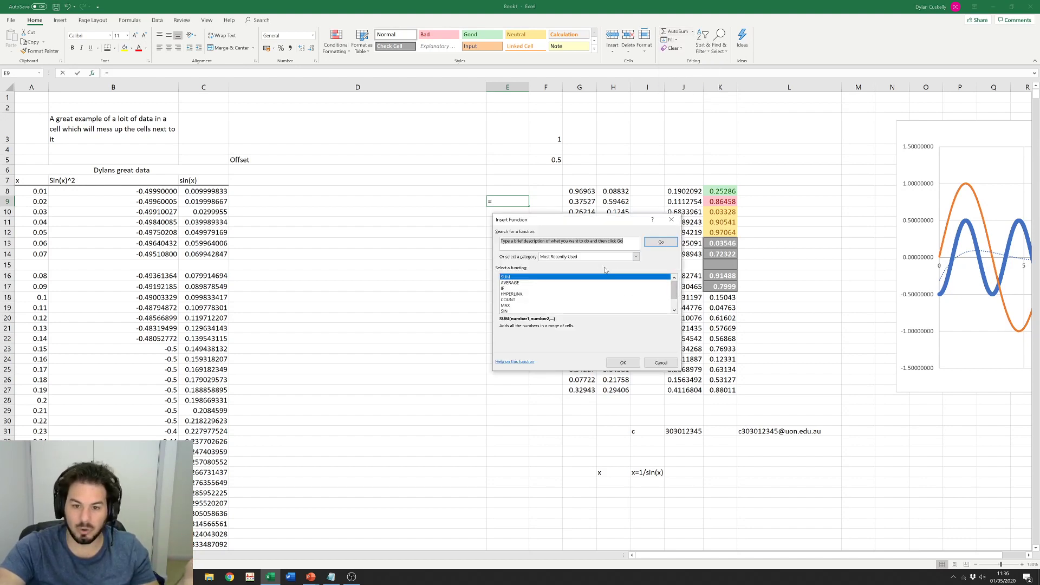
{"action": "scroll", "coordinate": [674, 291], "scroll_direction": "down", "scroll_amount": 1}
{"action": "scroll", "coordinate": [670, 304], "scroll_direction": "up", "scroll_amount": 1}
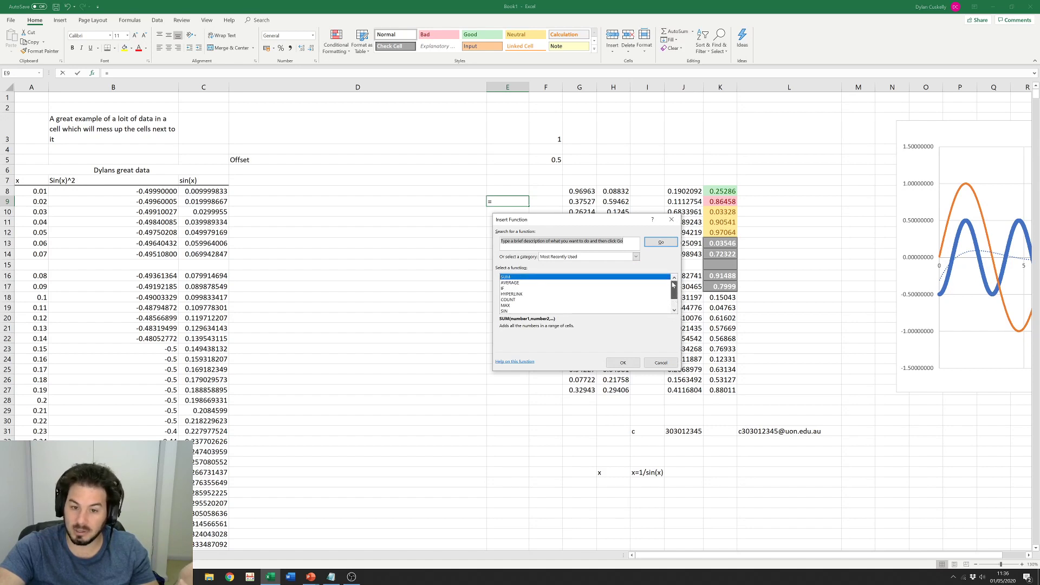
{"action": "left_click", "coordinate": [623, 362]}
{"action": "left_click", "coordinate": [709, 224]}
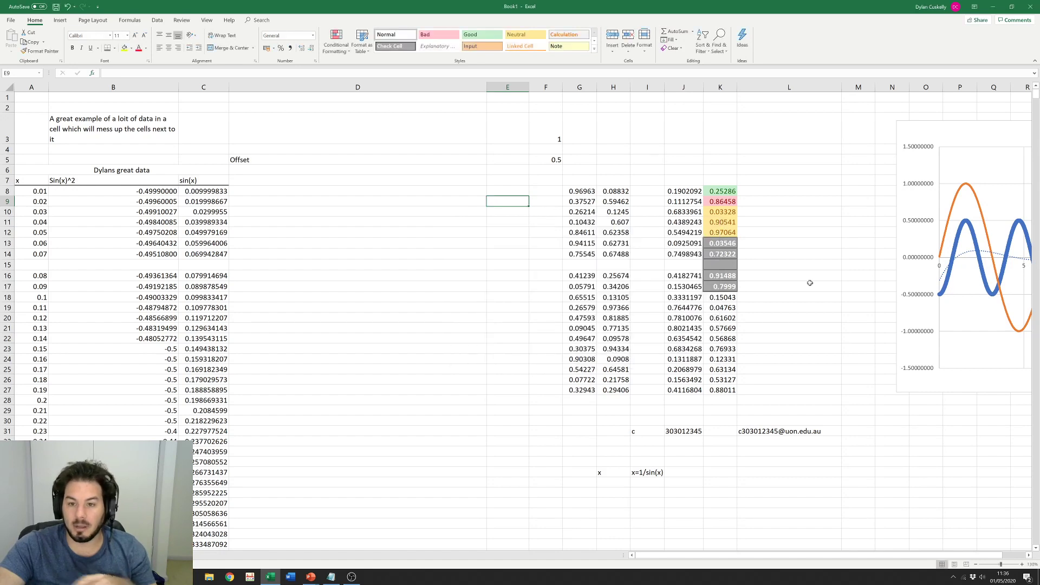
{"action": "left_click", "coordinate": [763, 286]}
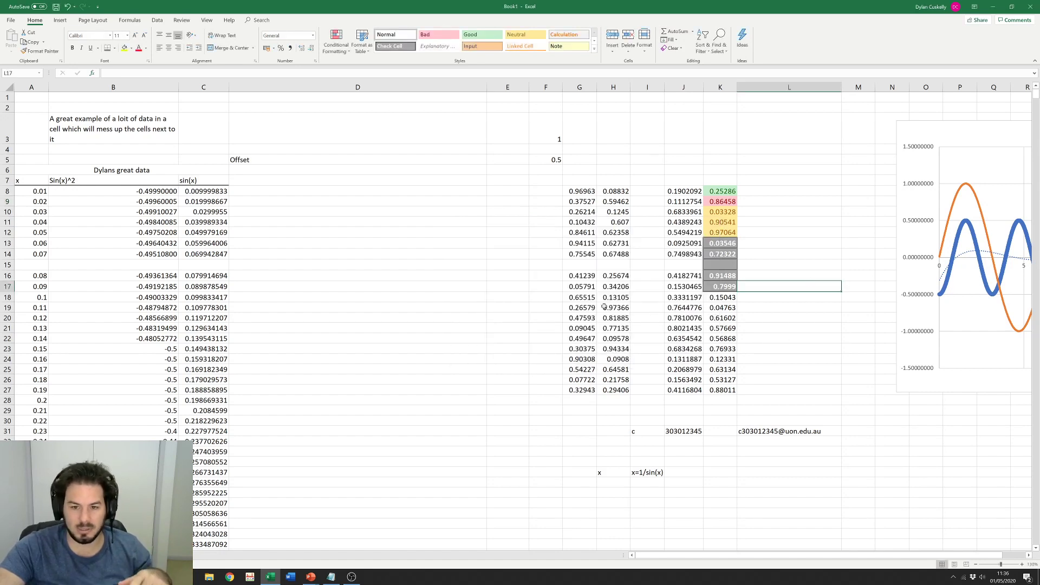
Step: Delete the empty row 15 so the data runs continuously
{"action": "left_click_drag", "start_coordinate": [580, 277], "coordinate": [575, 391]}
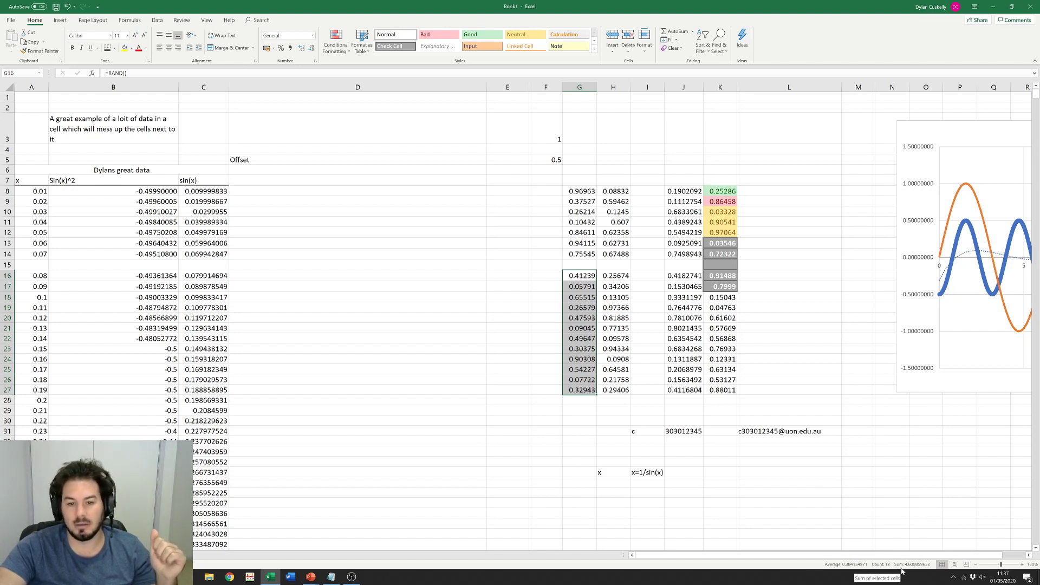
{"action": "right_click", "coordinate": [8, 265]}
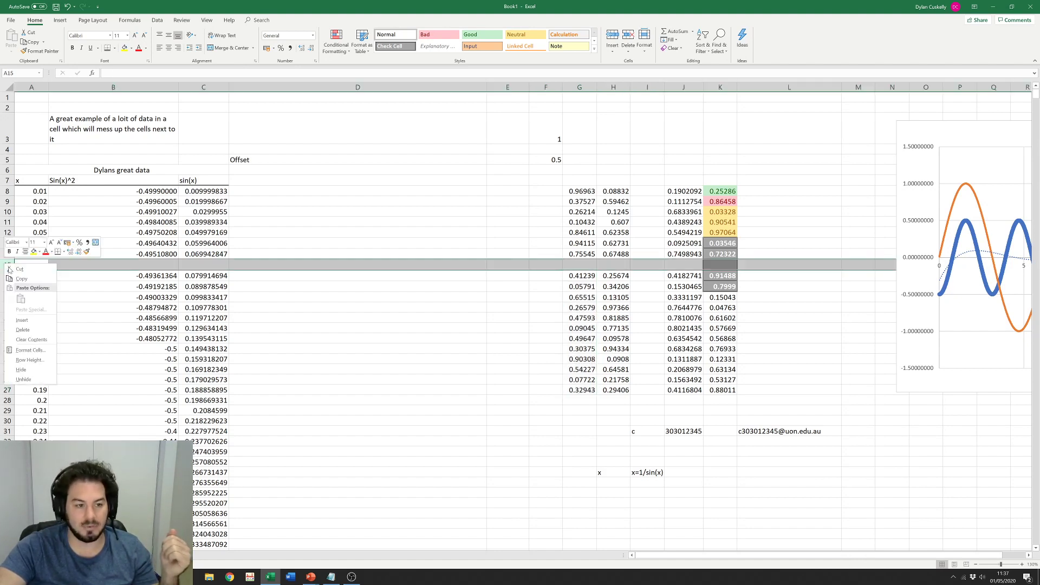
{"action": "left_click", "coordinate": [23, 330]}
Step: Add then clear a SUM of G8:G26 in G27, and preview the Scatter chart options
{"action": "left_click", "coordinate": [504, 307]}
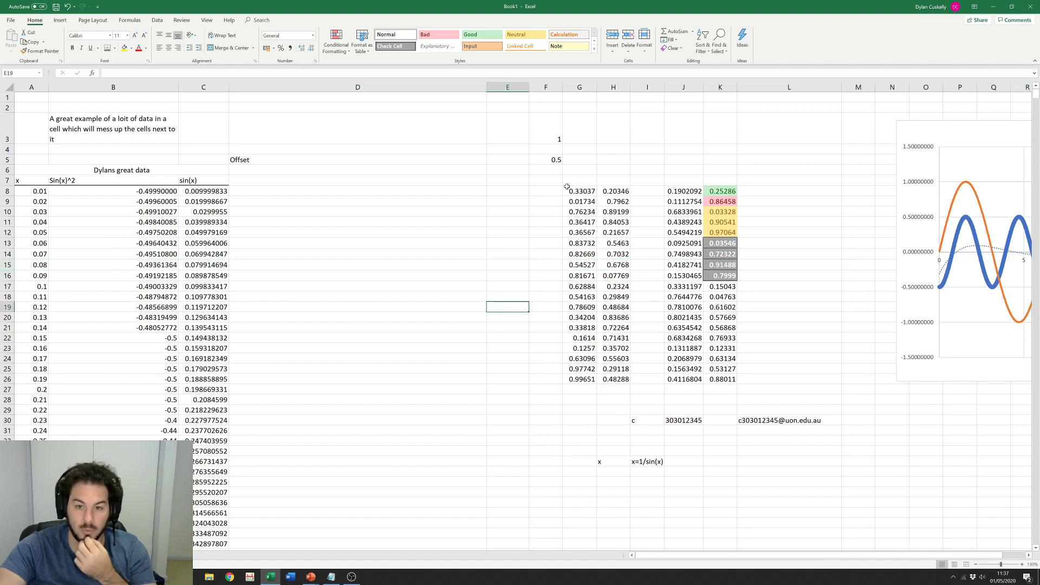
{"action": "left_click_drag", "start_coordinate": [572, 189], "coordinate": [582, 380]}
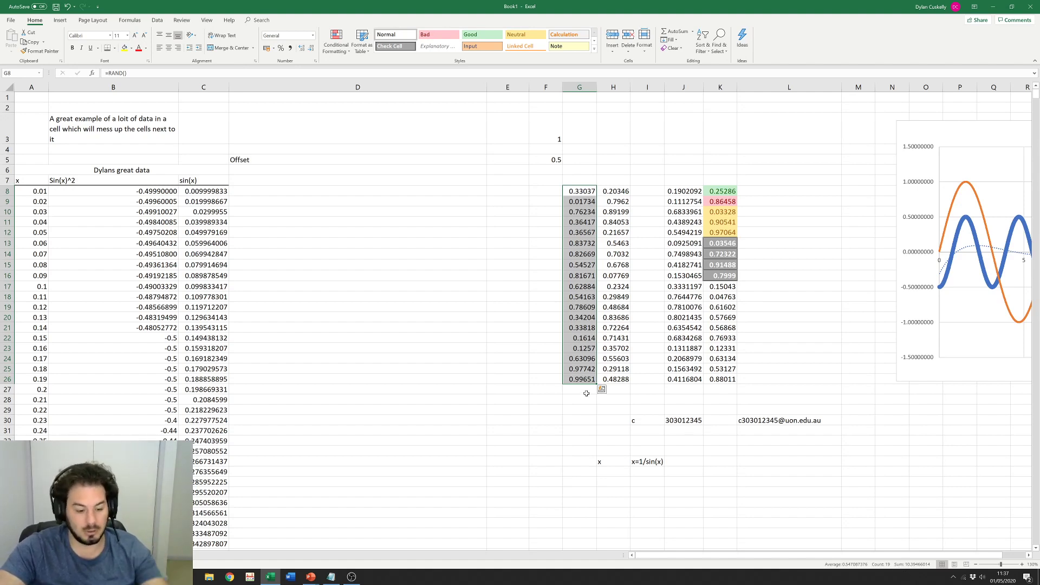
{"action": "left_click_drag", "start_coordinate": [596, 383], "coordinate": [588, 397]}
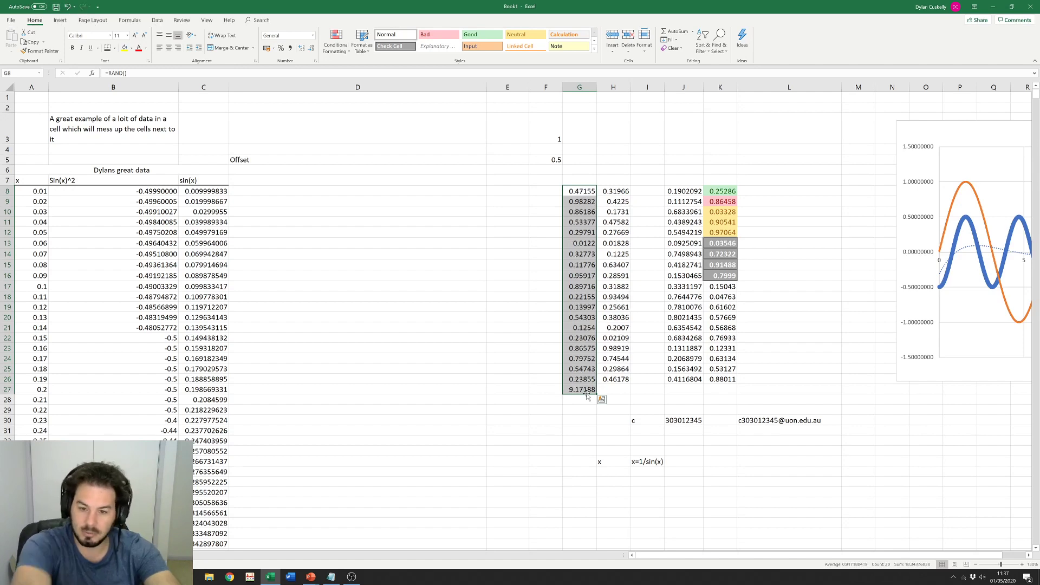
{"action": "left_click", "coordinate": [586, 390]}
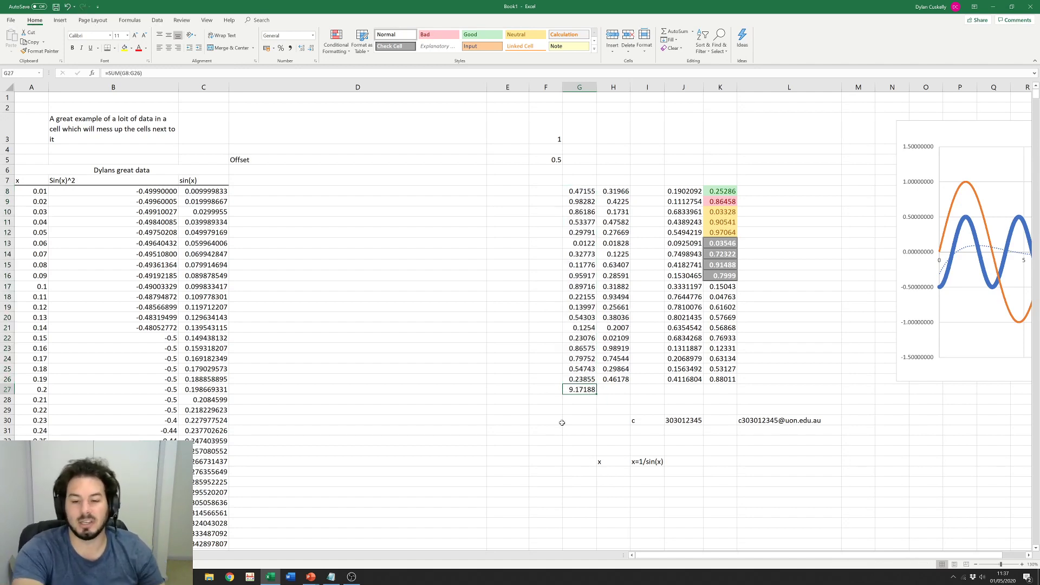
{"action": "key", "text": "Delete"}
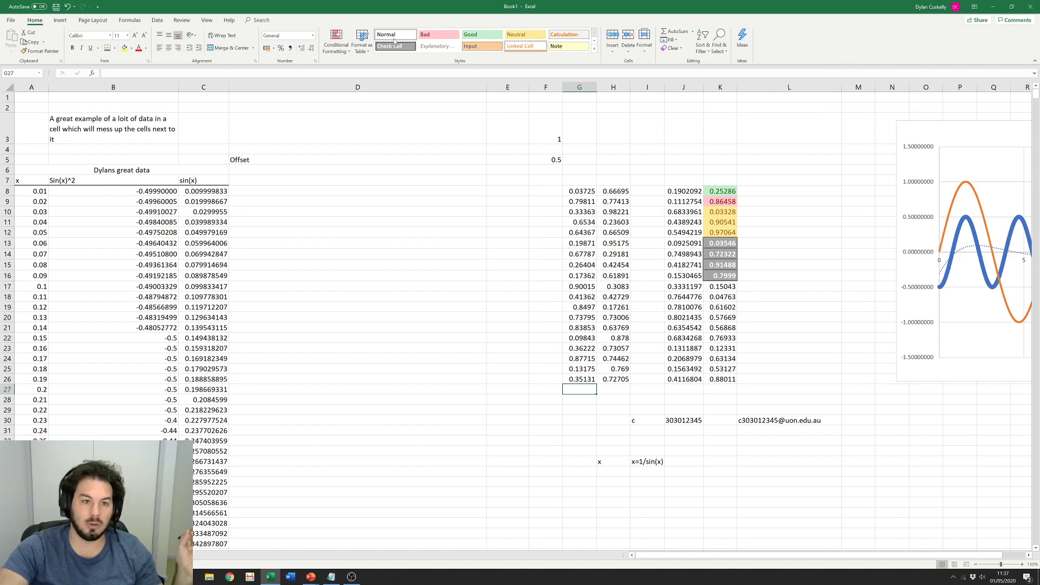
{"action": "left_click", "coordinate": [60, 21]}
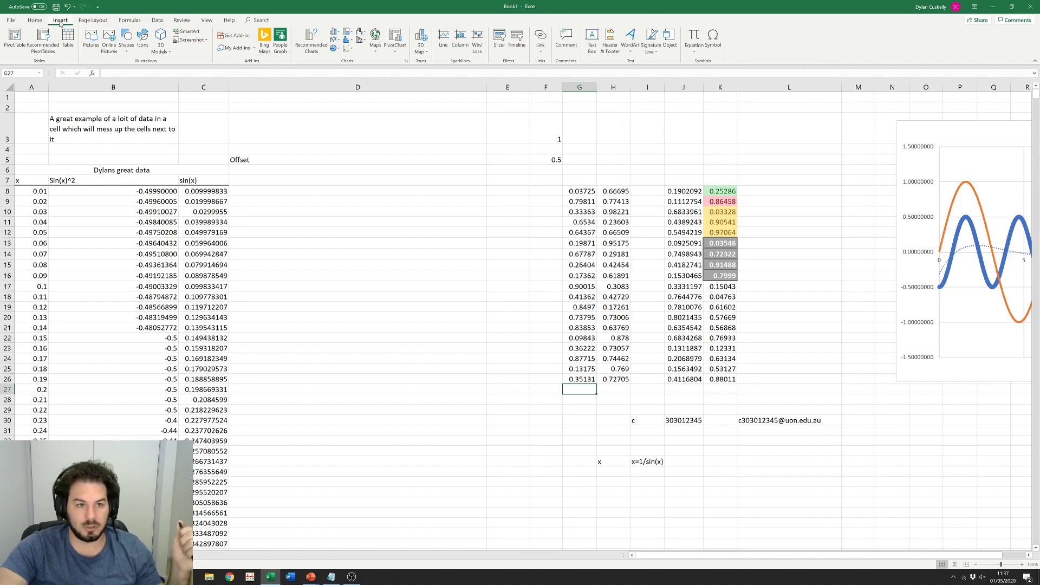
{"action": "left_click", "coordinate": [347, 48]}
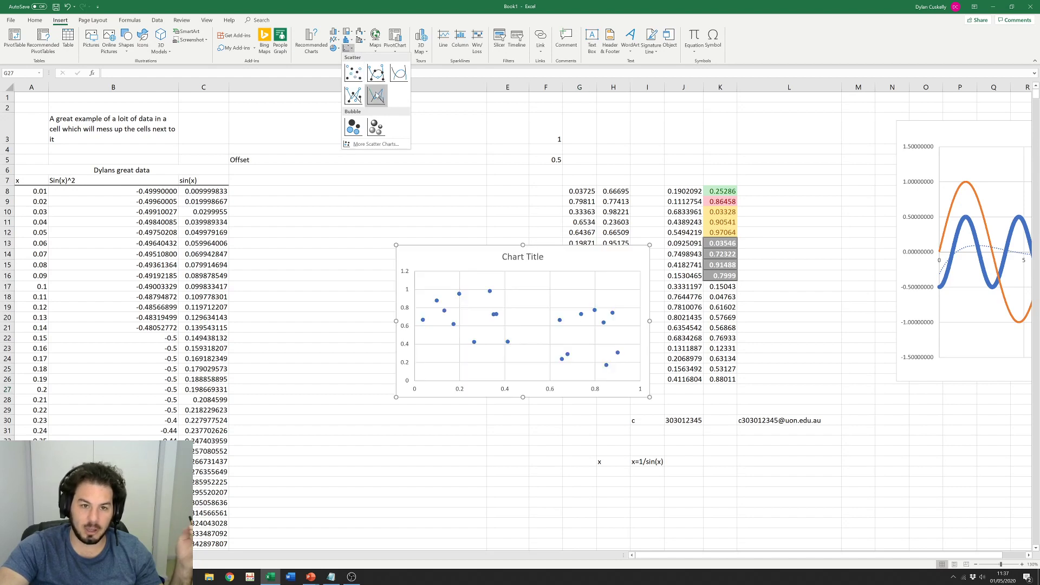
Step: Dismiss the scatter chart choices and show the Page Layout settings
{"action": "left_click", "coordinate": [448, 121]}
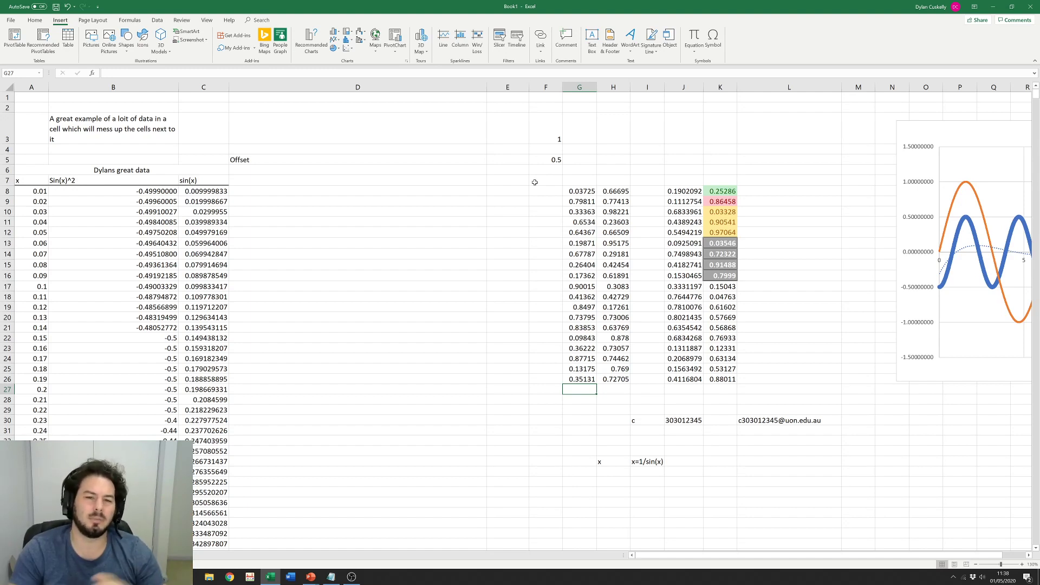
{"action": "left_click", "coordinate": [93, 21]}
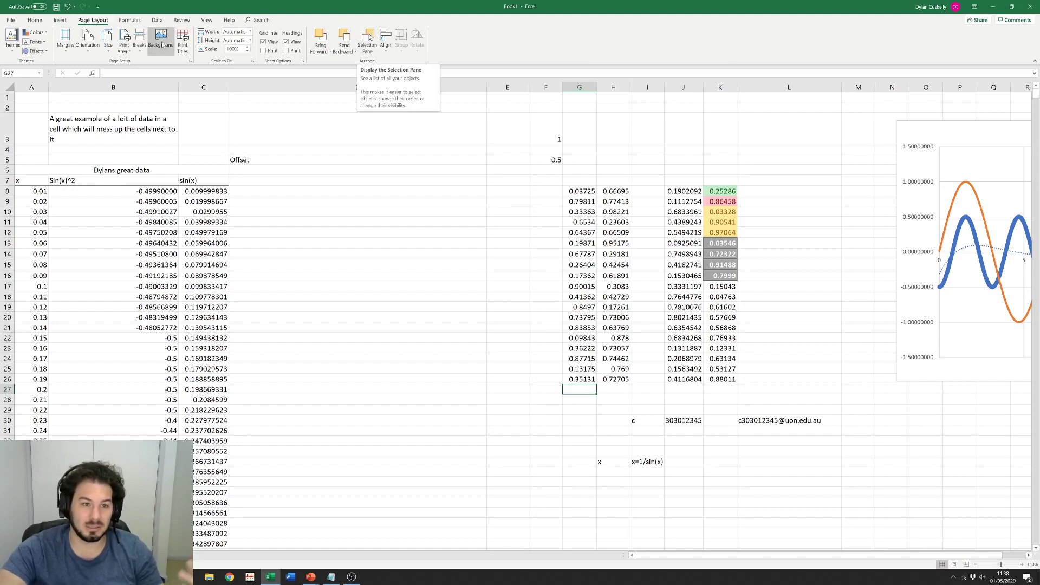
Step: Show the Formulas tools, open and close AutoSum, and cancel an =sum entry in D13
{"action": "left_click", "coordinate": [266, 194]}
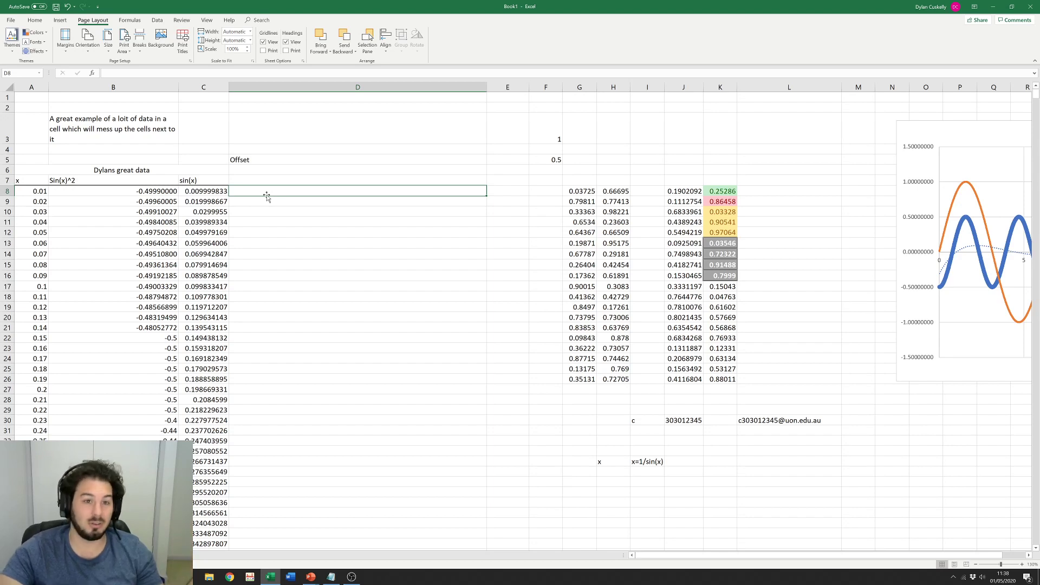
{"action": "left_click", "coordinate": [131, 20]}
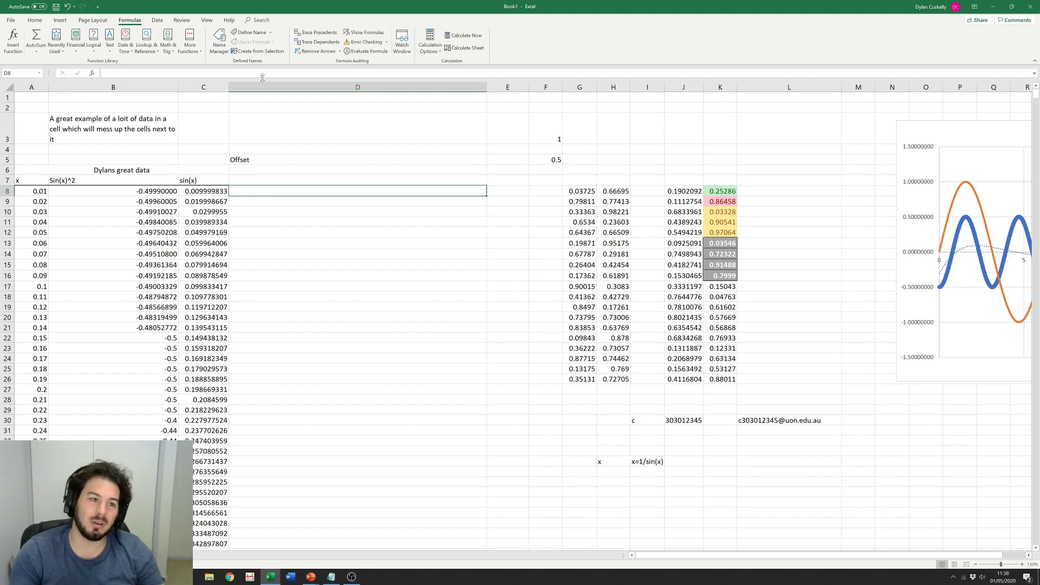
{"action": "left_click", "coordinate": [37, 52]}
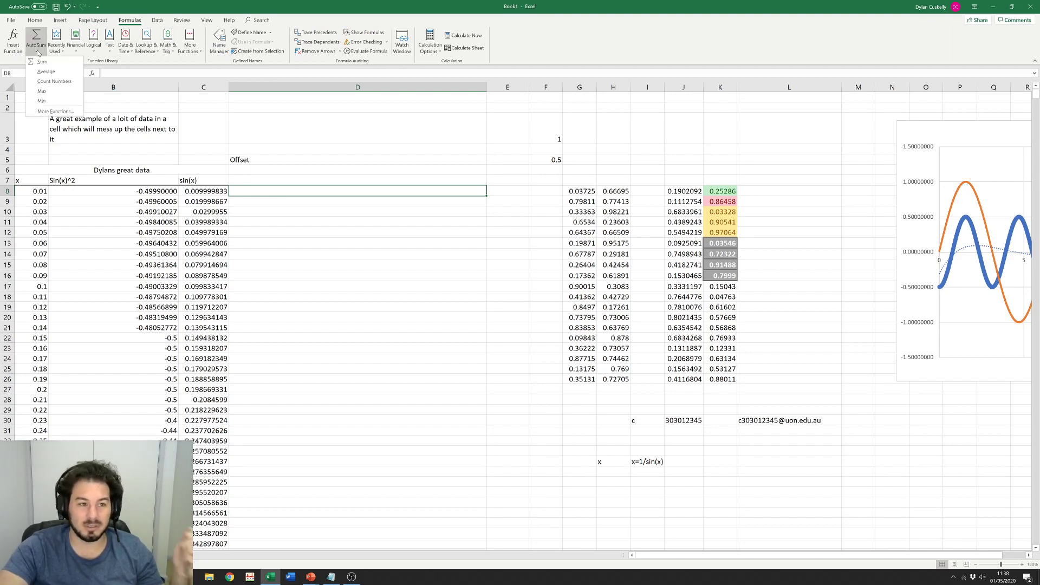
{"action": "left_click", "coordinate": [282, 240]}
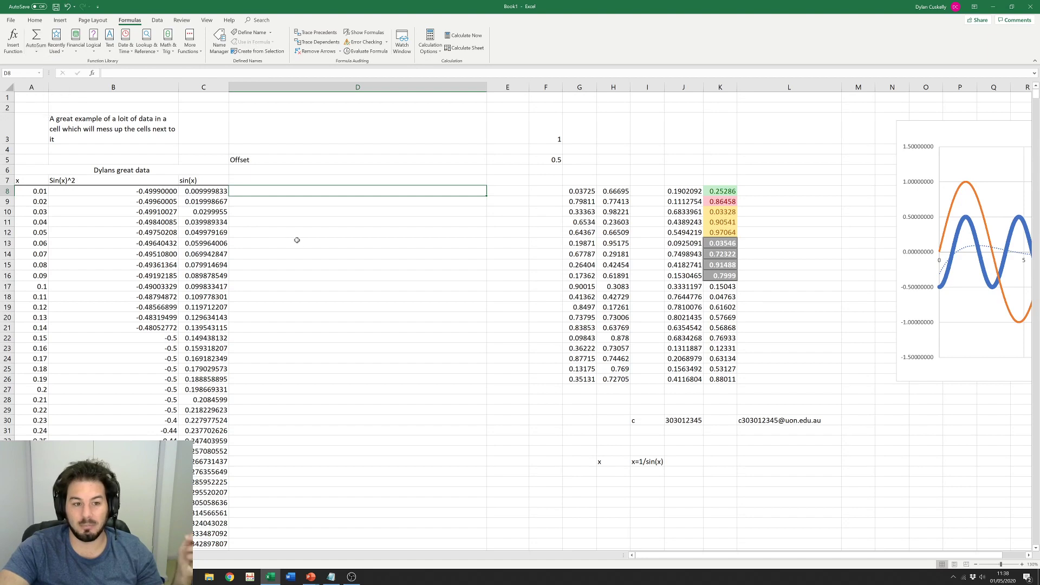
{"action": "left_click", "coordinate": [297, 240]}
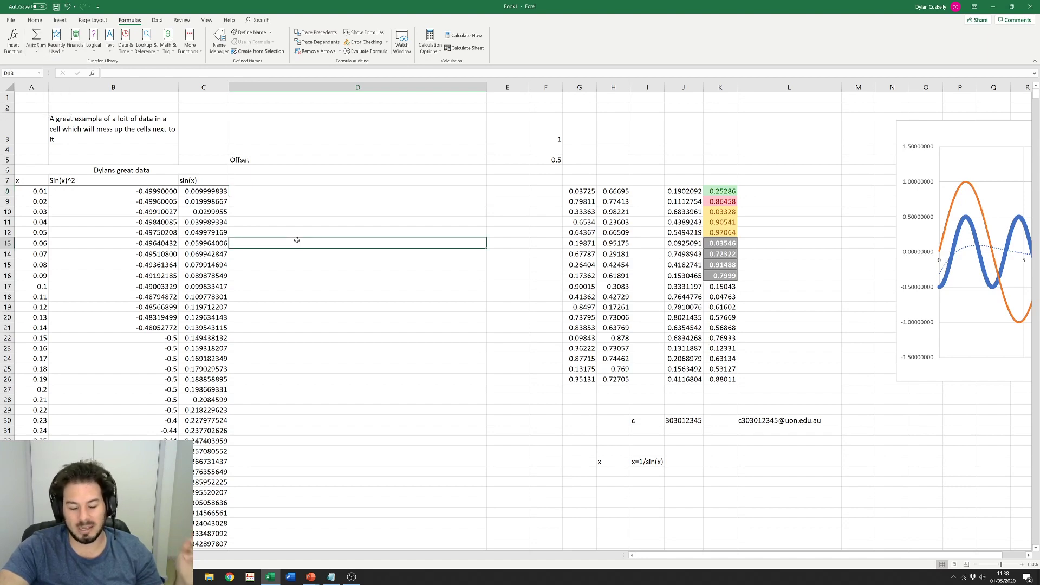
{"action": "type", "text": "=sum"}
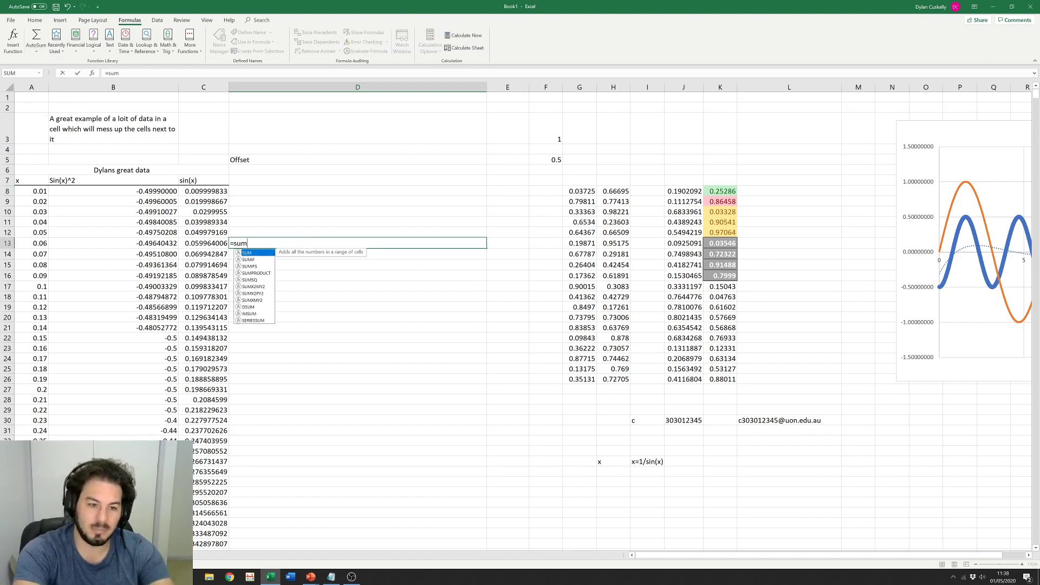
{"action": "key", "text": "Escape"}
{"action": "key", "text": "Escape"}
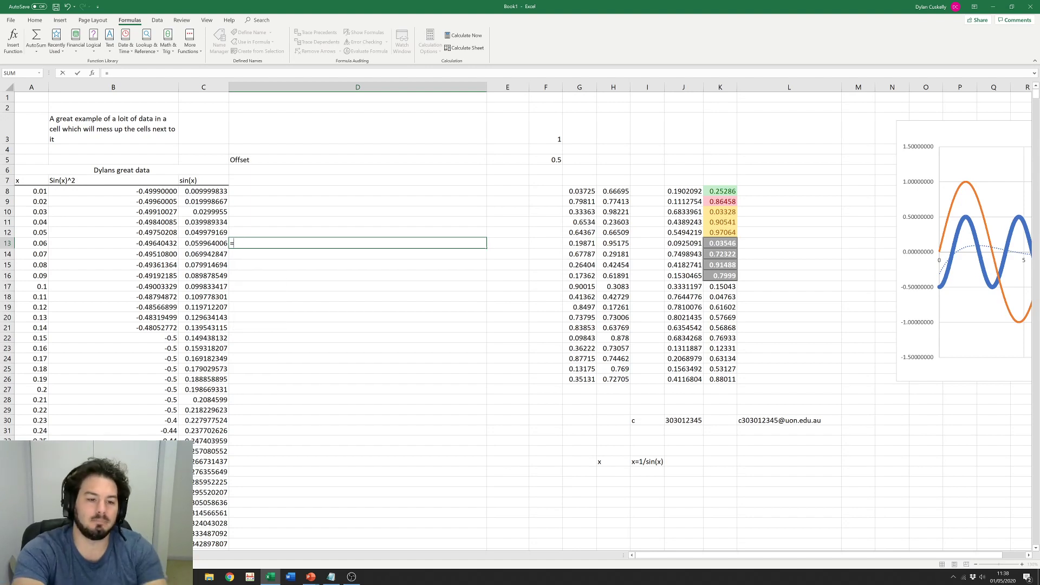
{"action": "left_click", "coordinate": [326, 222]}
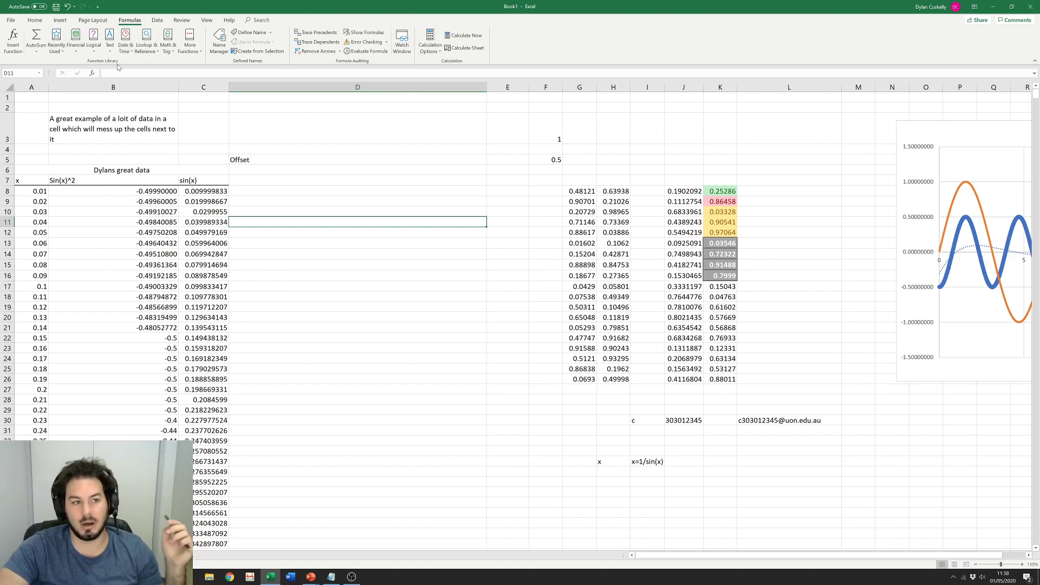
Step: Trace dependents of C12 and dismiss the message that it has none
{"action": "left_click", "coordinate": [77, 52]}
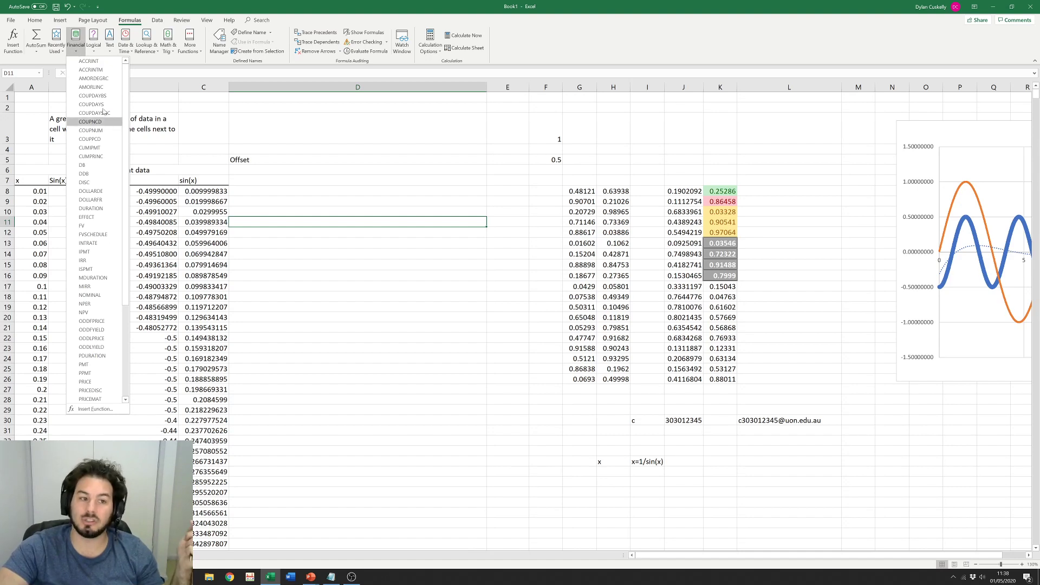
{"action": "left_click", "coordinate": [354, 138]}
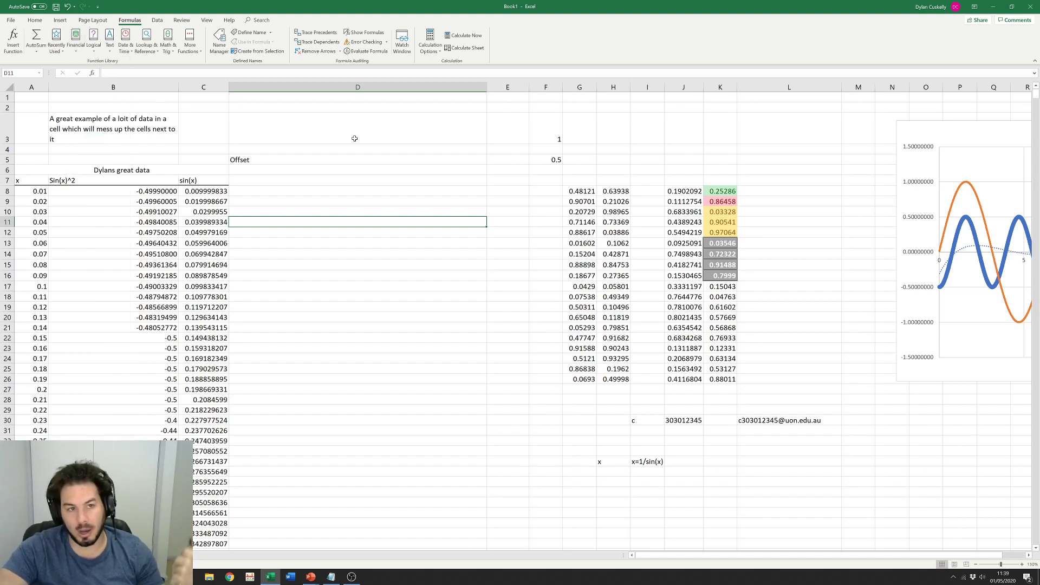
{"action": "left_click", "coordinate": [355, 138]}
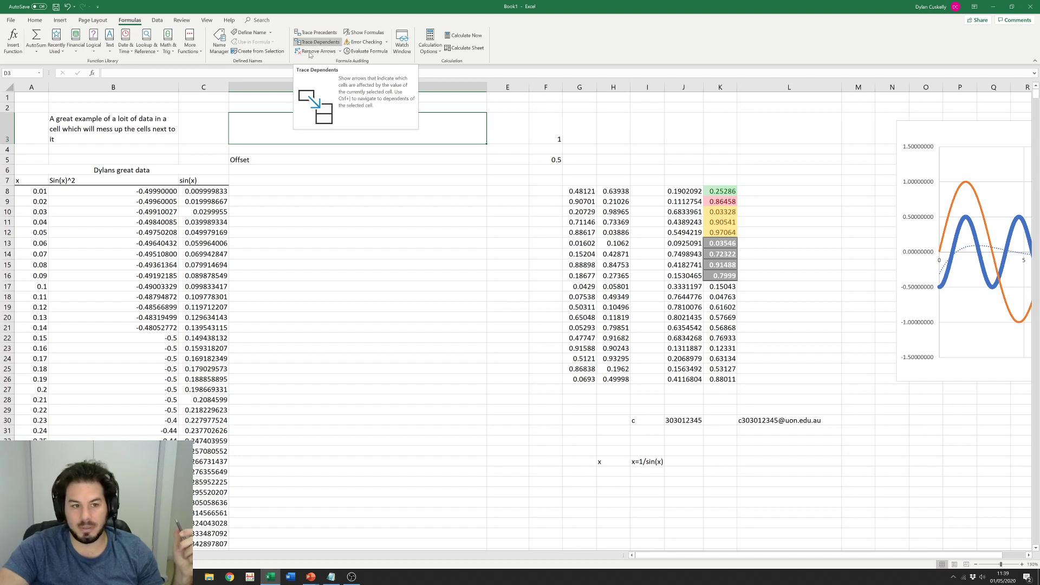
{"action": "left_click", "coordinate": [222, 233]}
{"action": "left_click", "coordinate": [319, 43]}
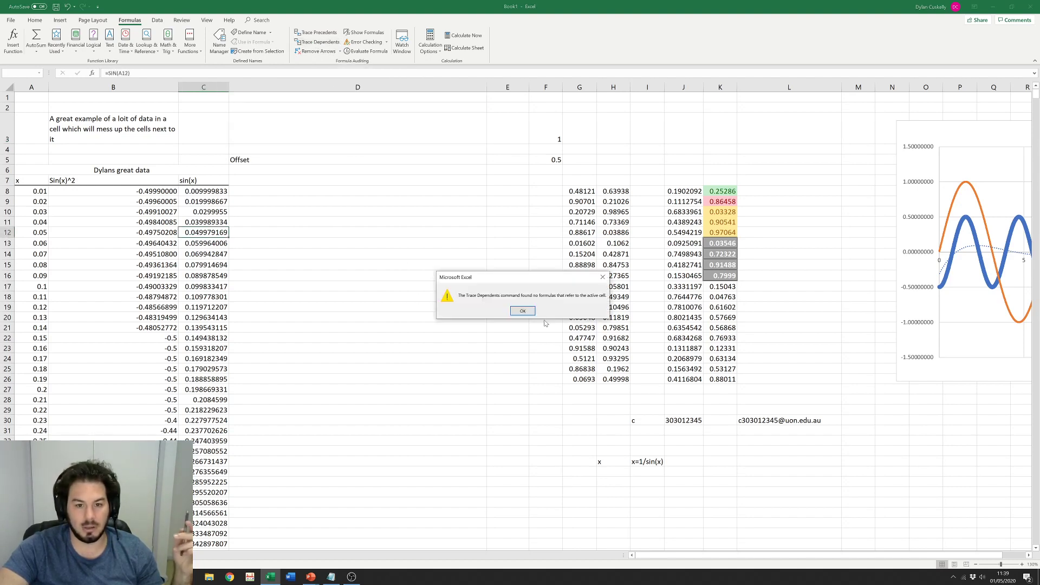
{"action": "left_click", "coordinate": [529, 312]}
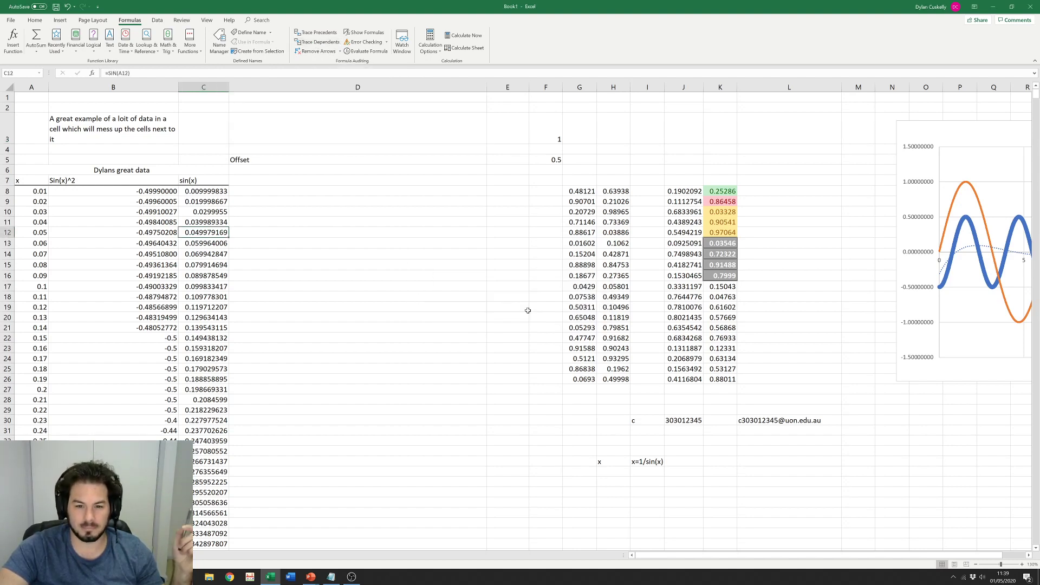
Step: Trace the dependents of x in A11 and inspect B11's Sin(x)^2 formula
{"action": "left_click", "coordinate": [163, 225]}
{"action": "left_click", "coordinate": [40, 224]}
{"action": "left_click", "coordinate": [320, 42]}
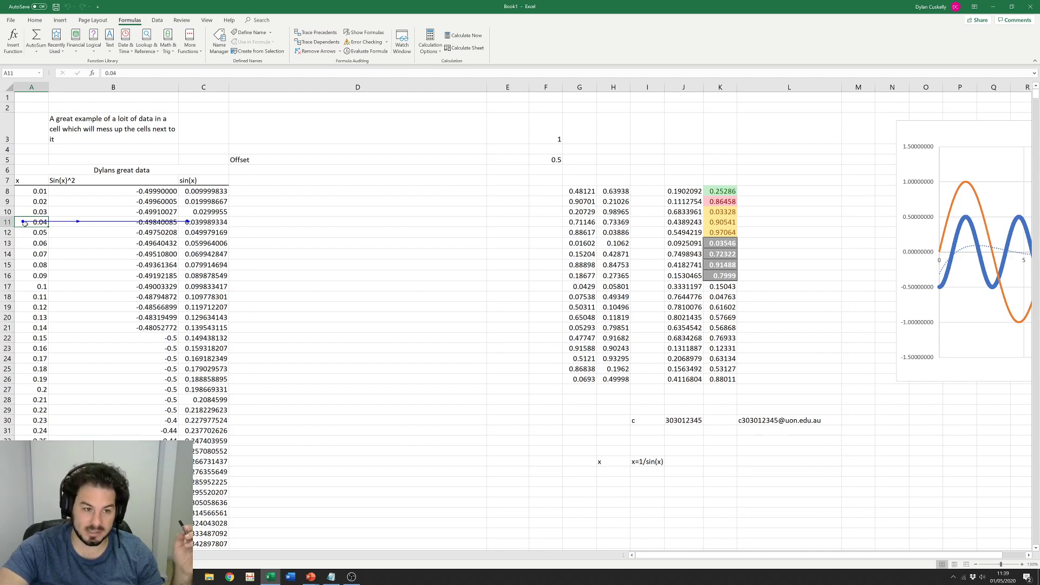
{"action": "left_click", "coordinate": [206, 222]}
{"action": "left_click", "coordinate": [128, 224]}
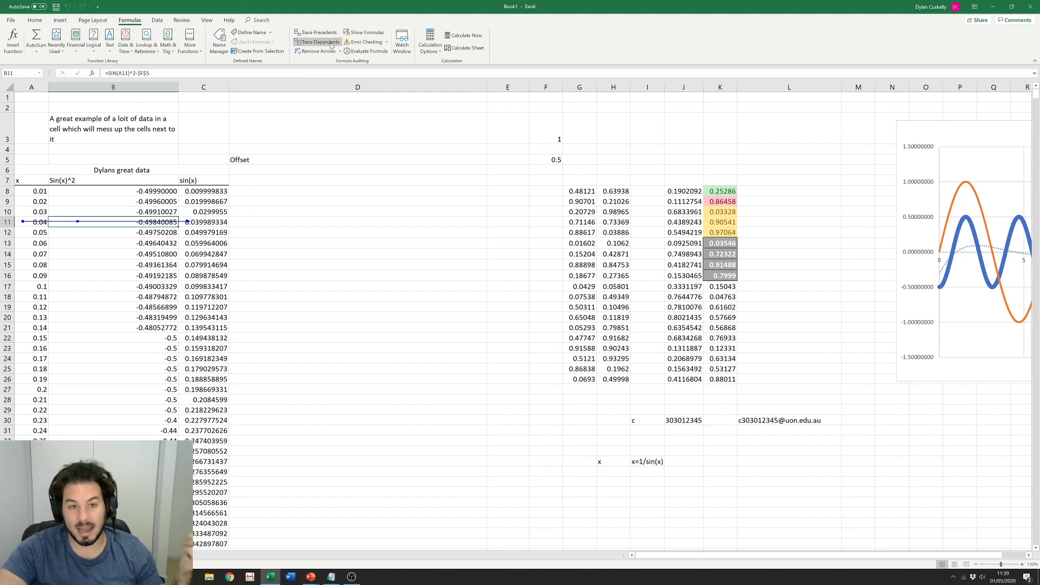
{"action": "left_click", "coordinate": [156, 20]}
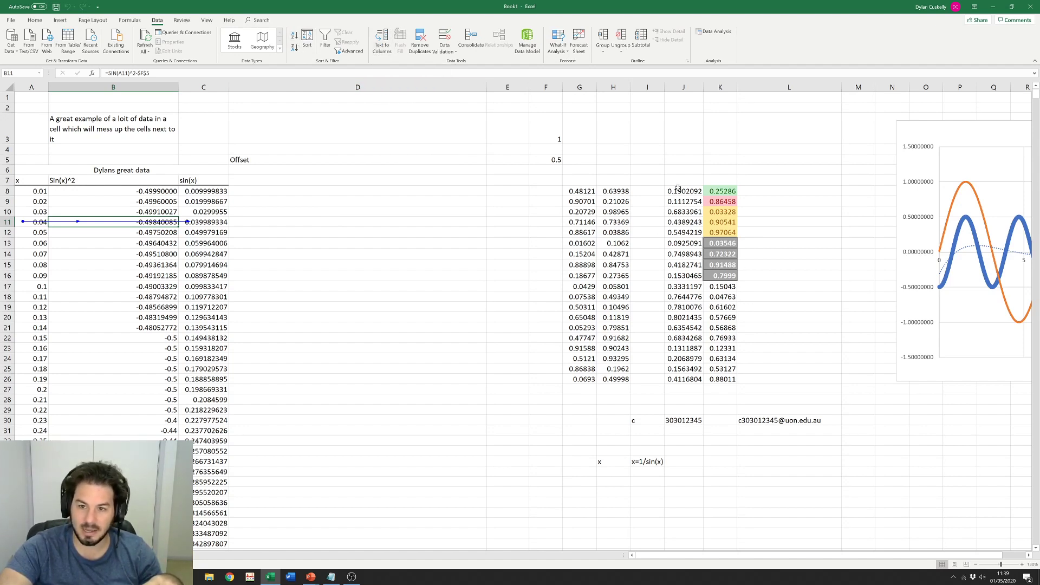
Step: Enter headers Time in J7 and Values in K7, then open Sort for the Time data
{"action": "left_click_drag", "start_coordinate": [677, 191], "coordinate": [723, 379]}
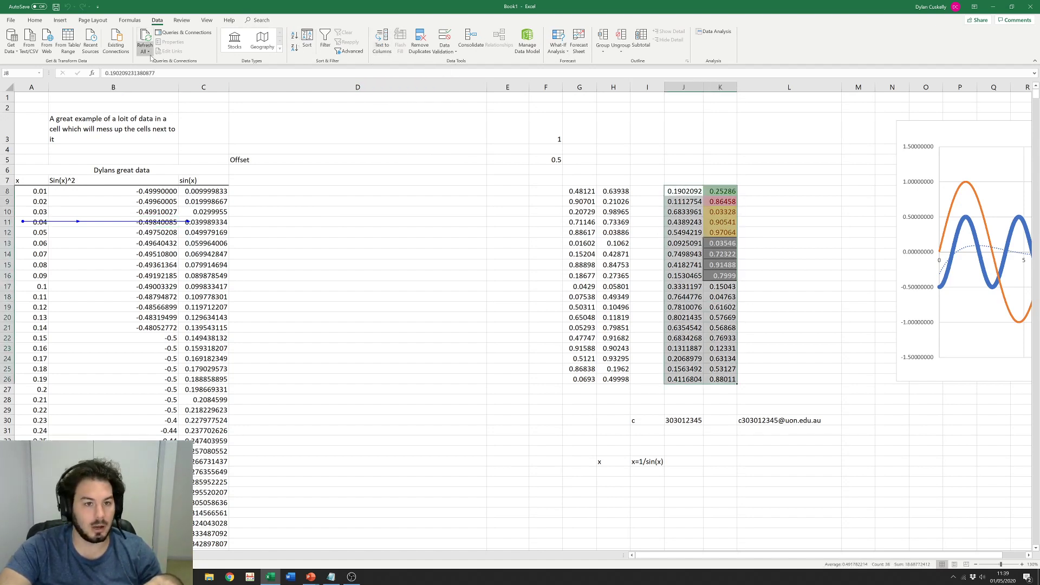
{"action": "left_click", "coordinate": [689, 326]}
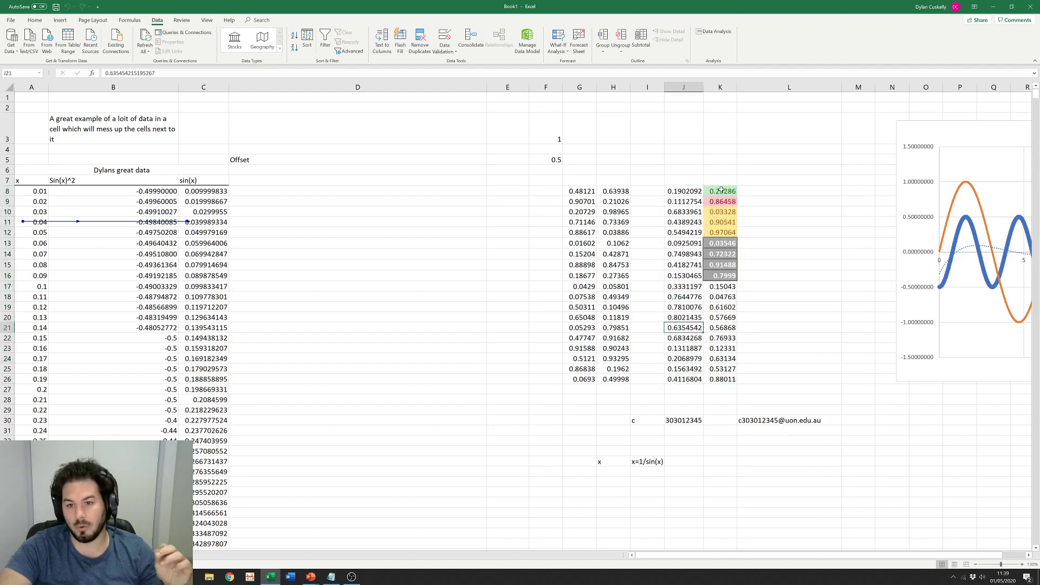
{"action": "left_click", "coordinate": [680, 180]}
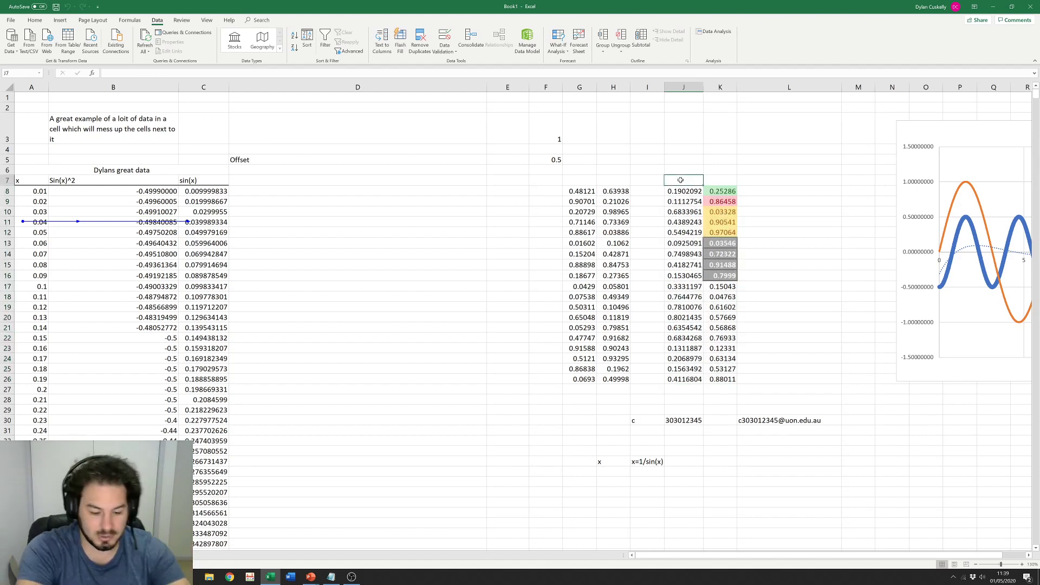
{"action": "type", "text": "Time"}
{"action": "key", "text": "Tab"}
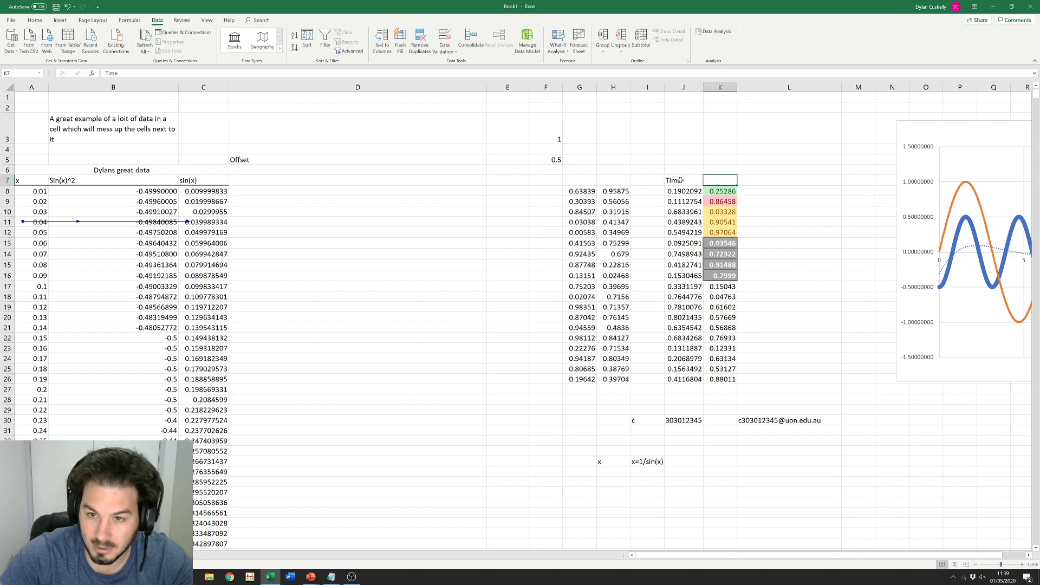
{"action": "type", "text": "Values"}
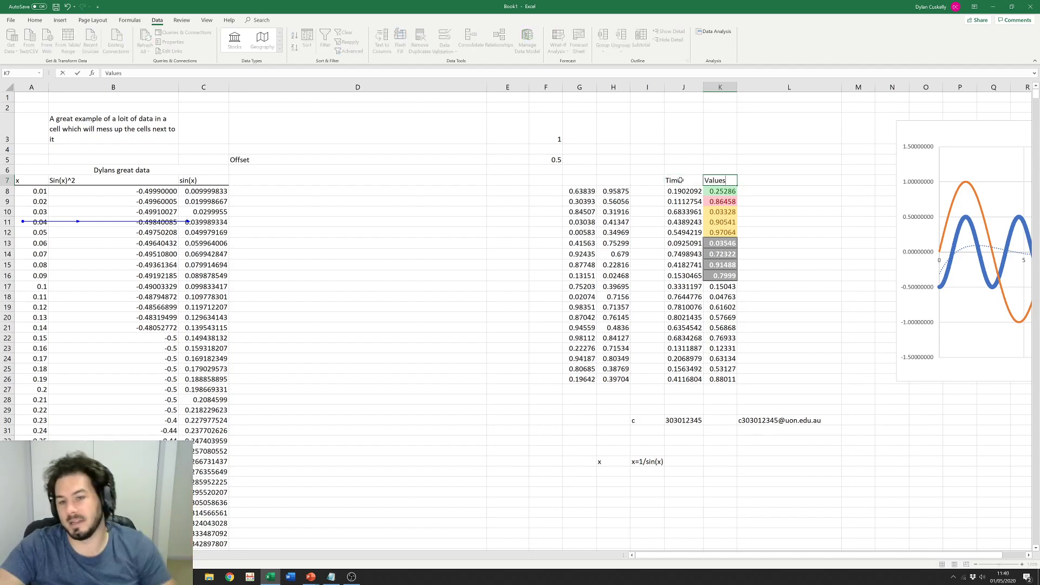
{"action": "left_click_drag", "start_coordinate": [698, 192], "coordinate": [710, 382]}
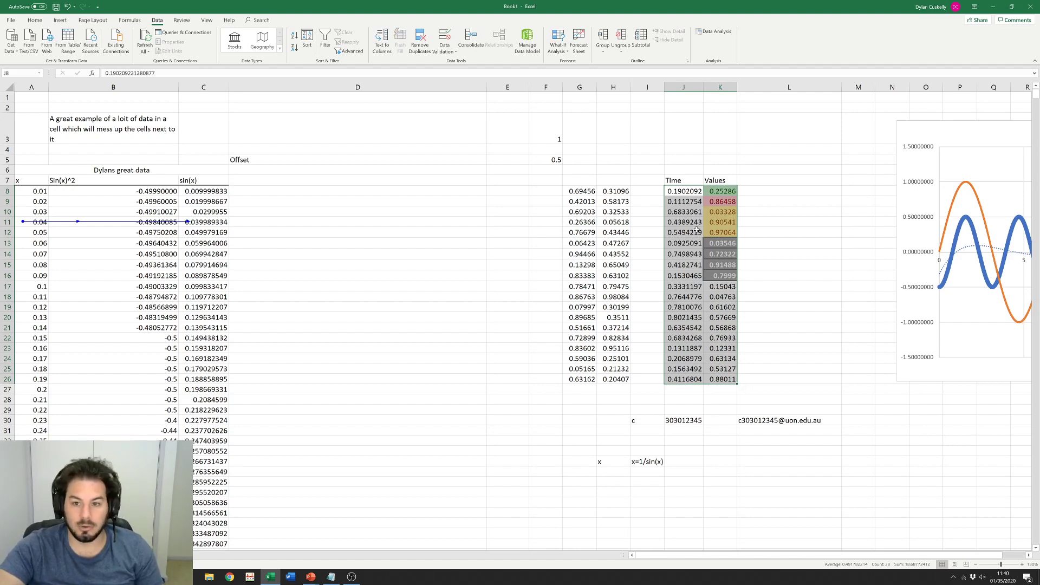
{"action": "left_click", "coordinate": [307, 42]}
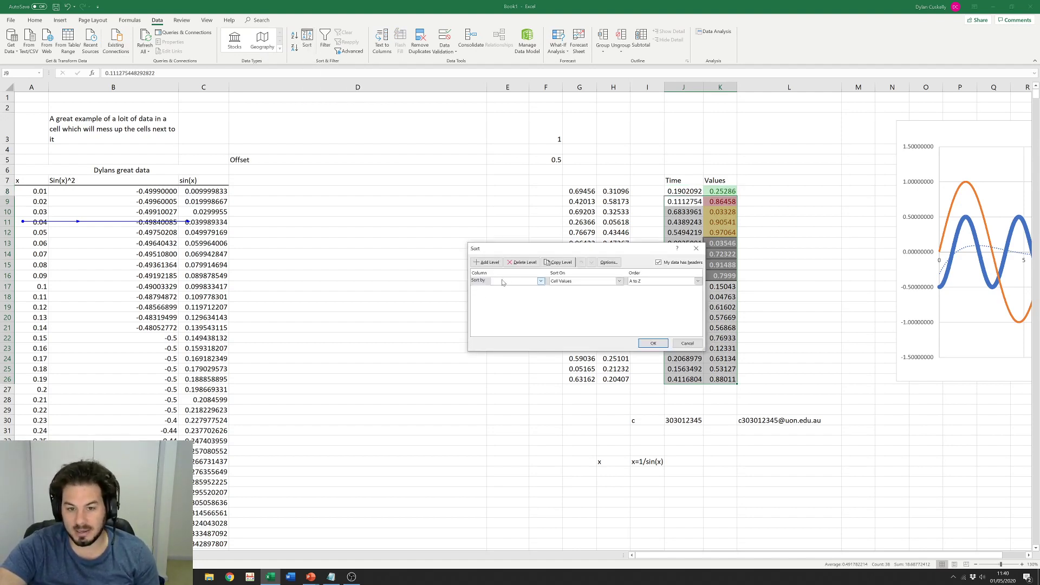
Step: Select J7:K26 with headers and sort by Time from smallest to largest
{"action": "left_click", "coordinate": [540, 282]}
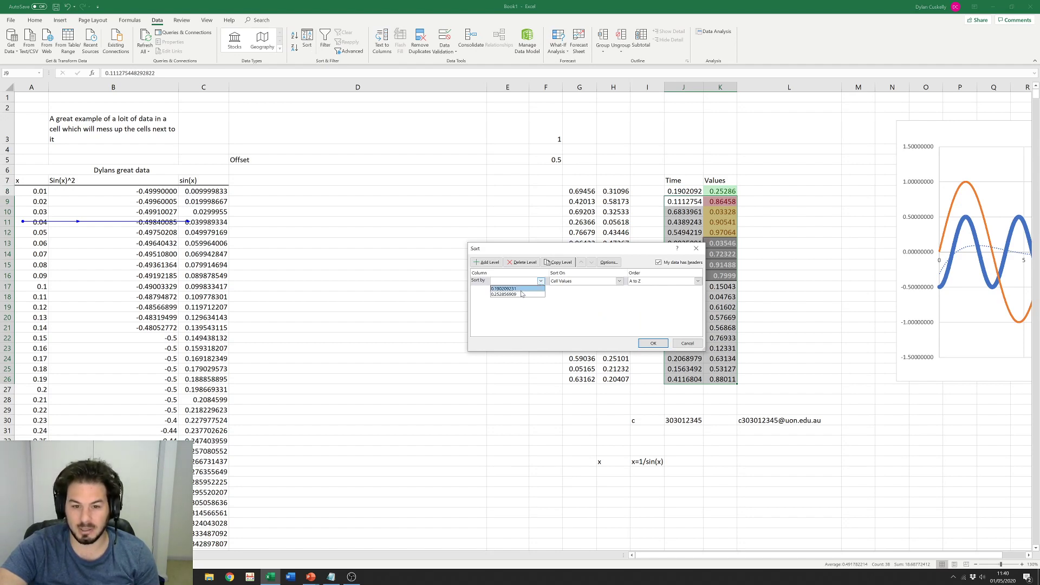
{"action": "left_click", "coordinate": [514, 289]}
{"action": "left_click", "coordinate": [702, 248]}
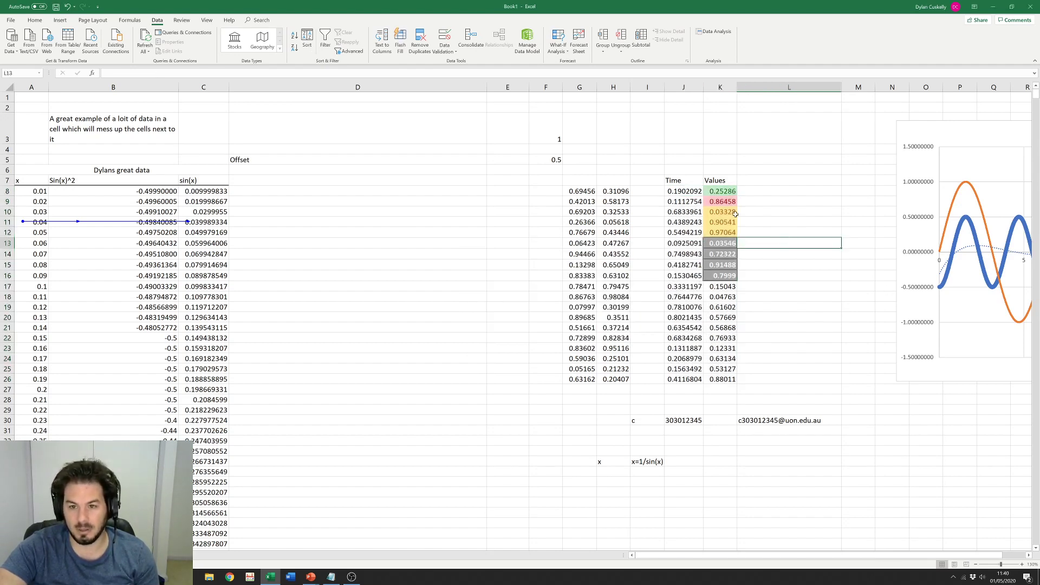
{"action": "left_click_drag", "start_coordinate": [672, 180], "coordinate": [724, 380]}
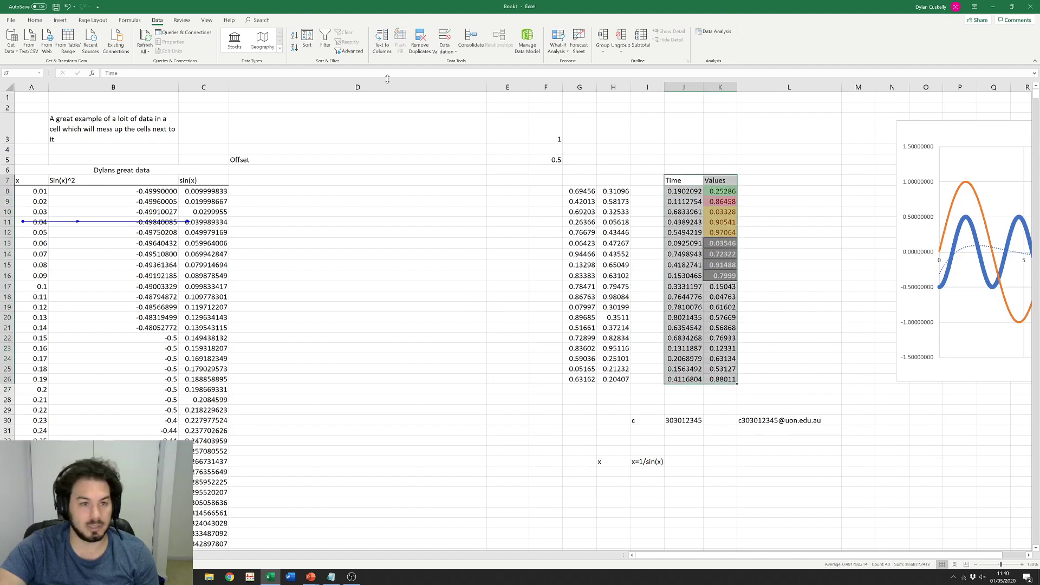
{"action": "left_click", "coordinate": [307, 40]}
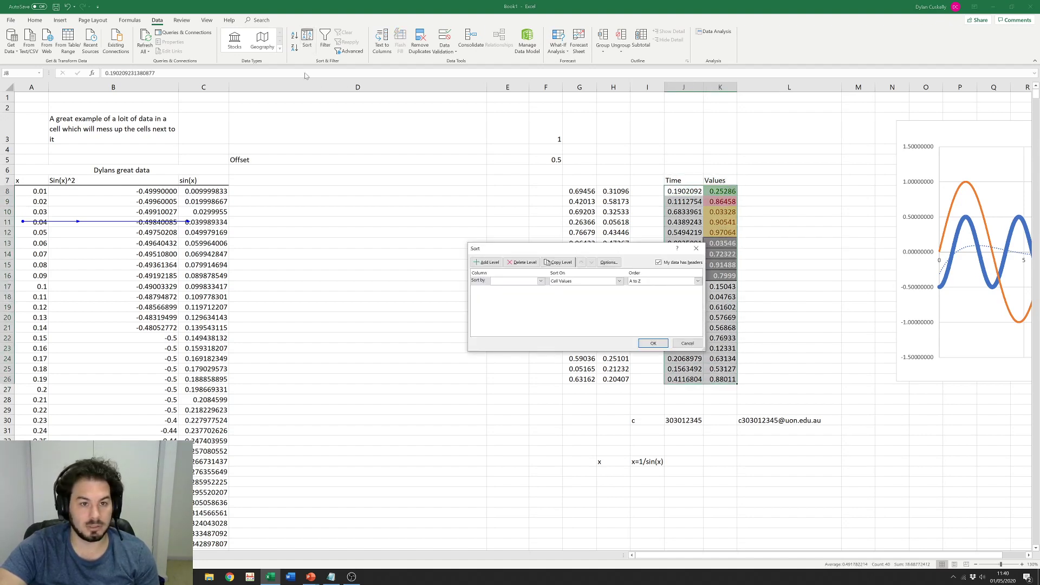
{"action": "left_click", "coordinate": [517, 281]}
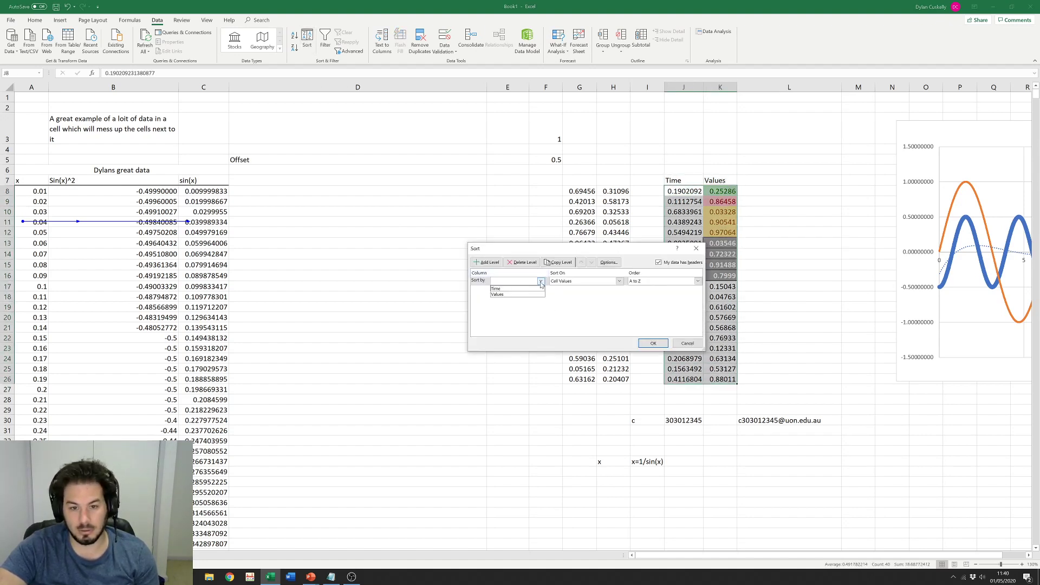
{"action": "left_click", "coordinate": [505, 290]}
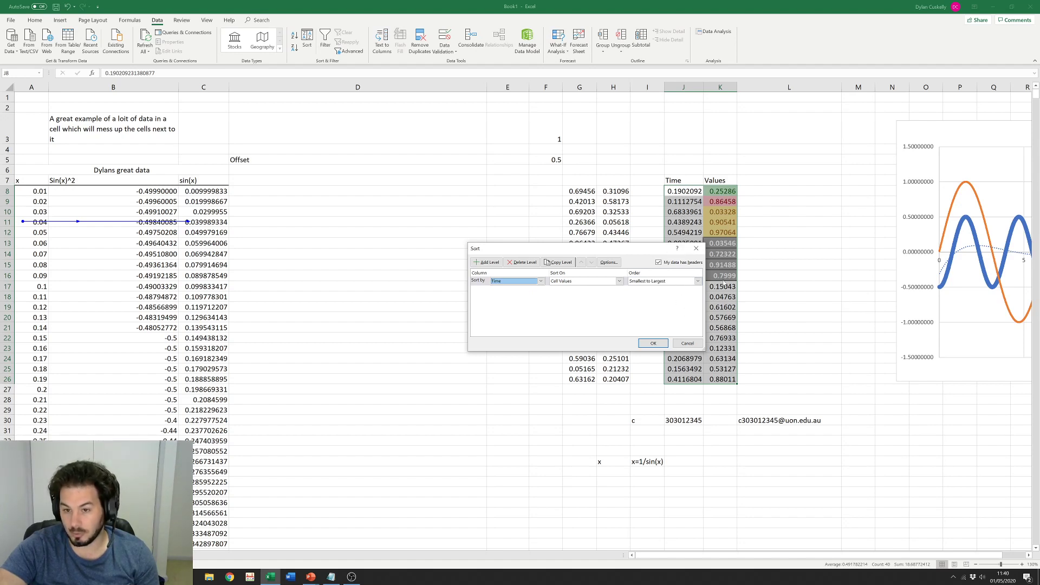
{"action": "left_click", "coordinate": [653, 343]}
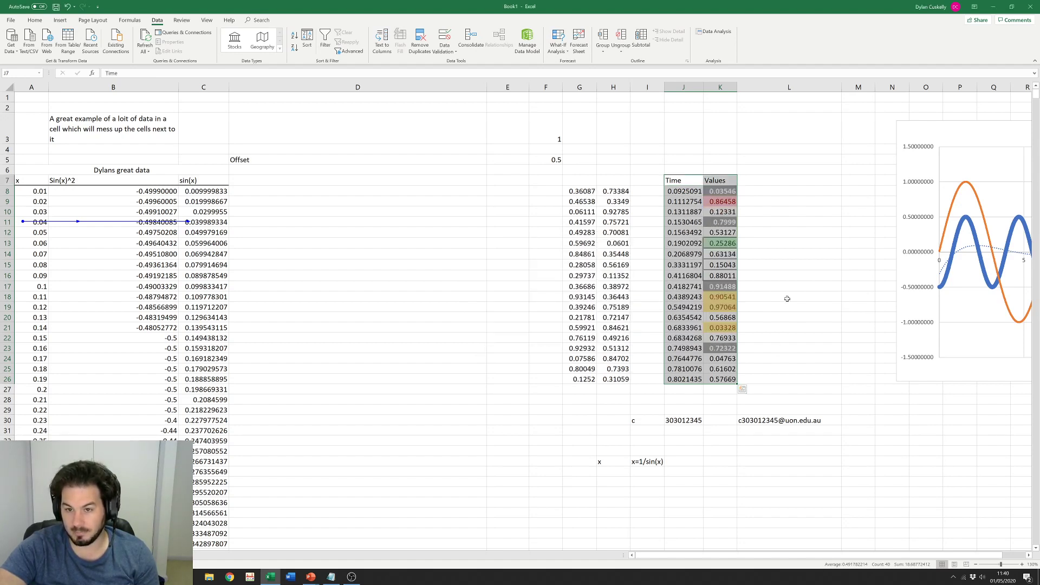
Step: Select the sorted Time and Values columns to check the new order
{"action": "left_click", "coordinate": [775, 265]}
{"action": "left_click_drag", "start_coordinate": [684, 191], "coordinate": [686, 380]}
{"action": "left_click_drag", "start_coordinate": [720, 191], "coordinate": [724, 379]}
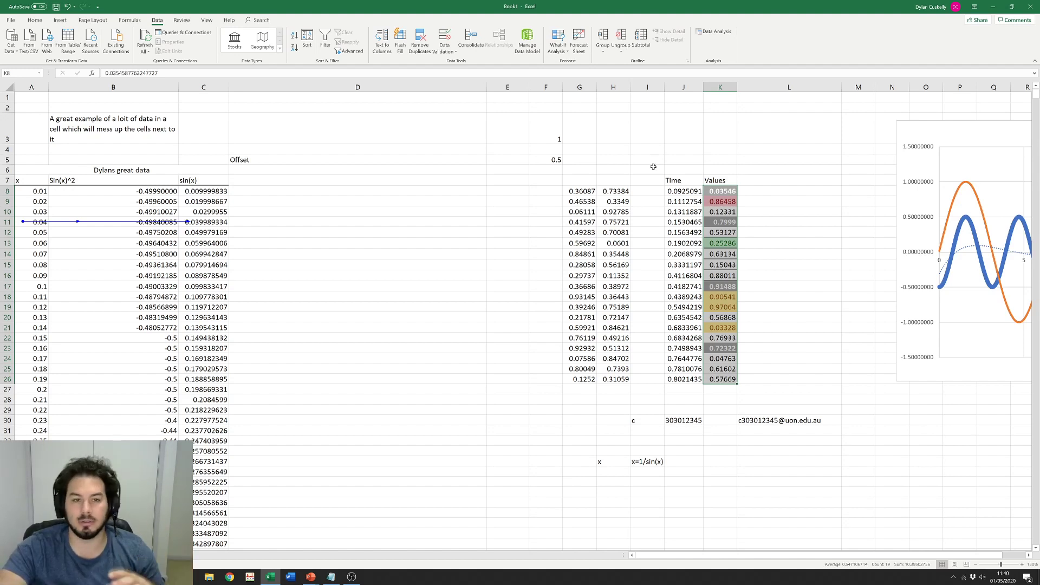
{"action": "left_click", "coordinate": [715, 265]}
Step: Review the J15 Time value and the x/formula data block, then move to an empty worksheet
{"action": "left_click", "coordinate": [684, 265]}
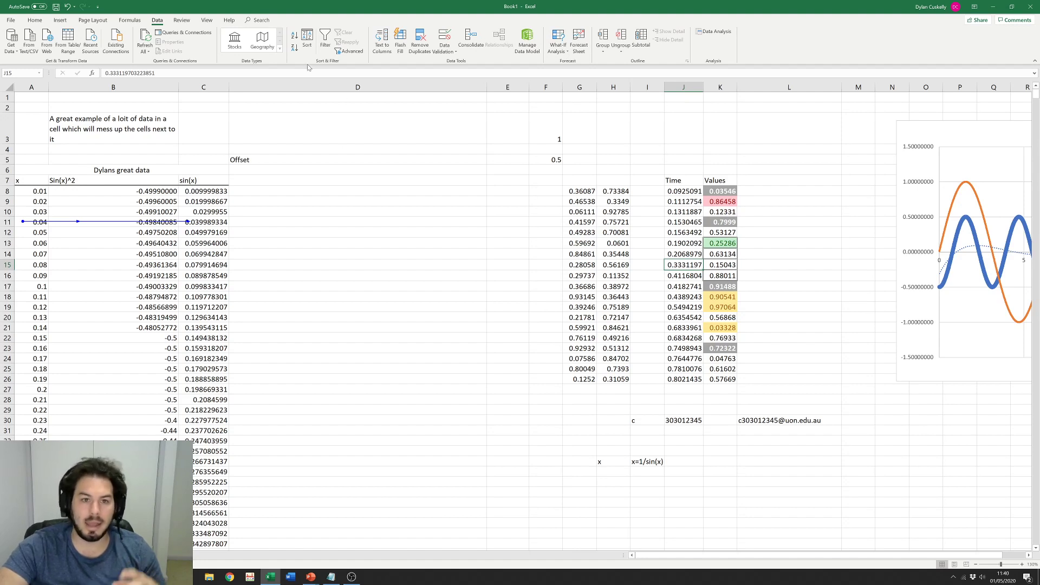
{"action": "left_click_drag", "start_coordinate": [34, 191], "coordinate": [223, 482]}
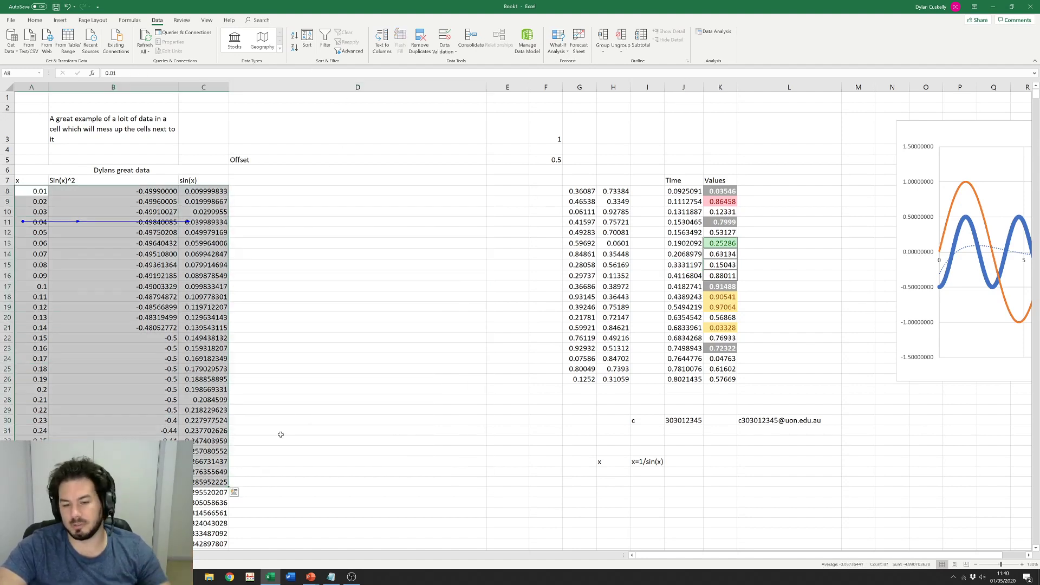
{"action": "left_click", "coordinate": [331, 274]}
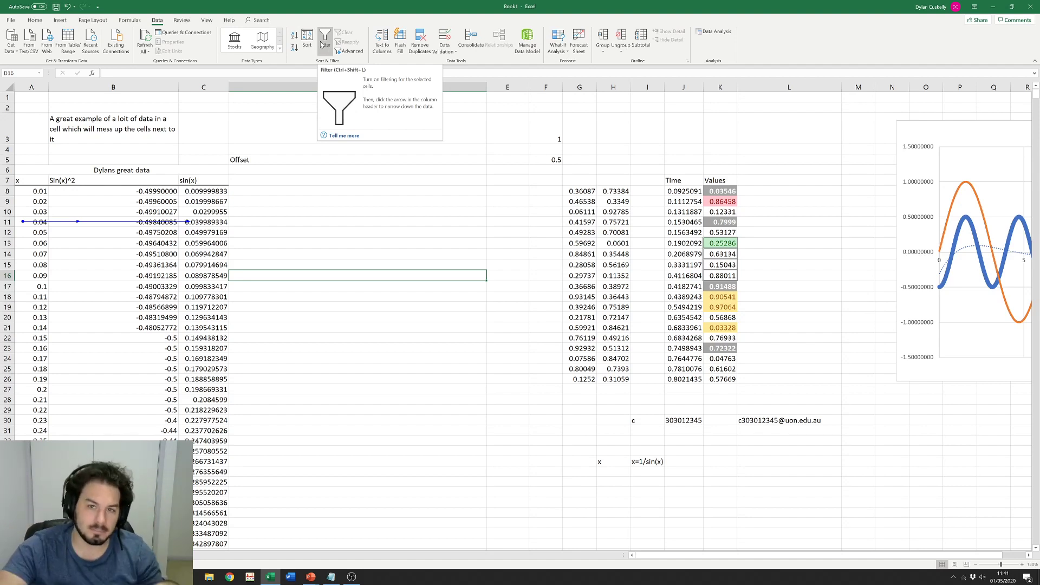
{"action": "left_click", "coordinate": [335, 211]}
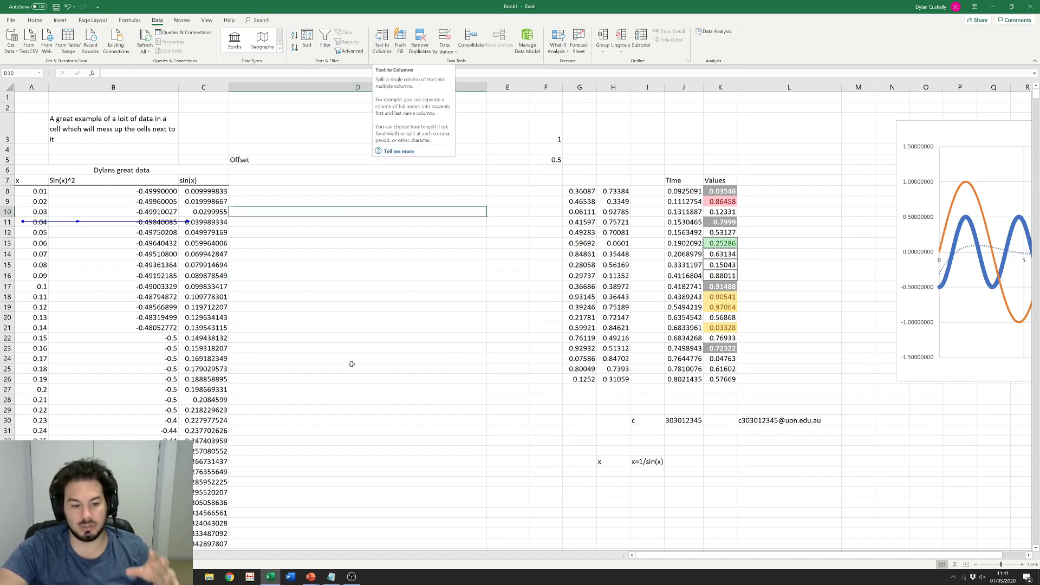
{"action": "left_click", "coordinate": [69, 555]}
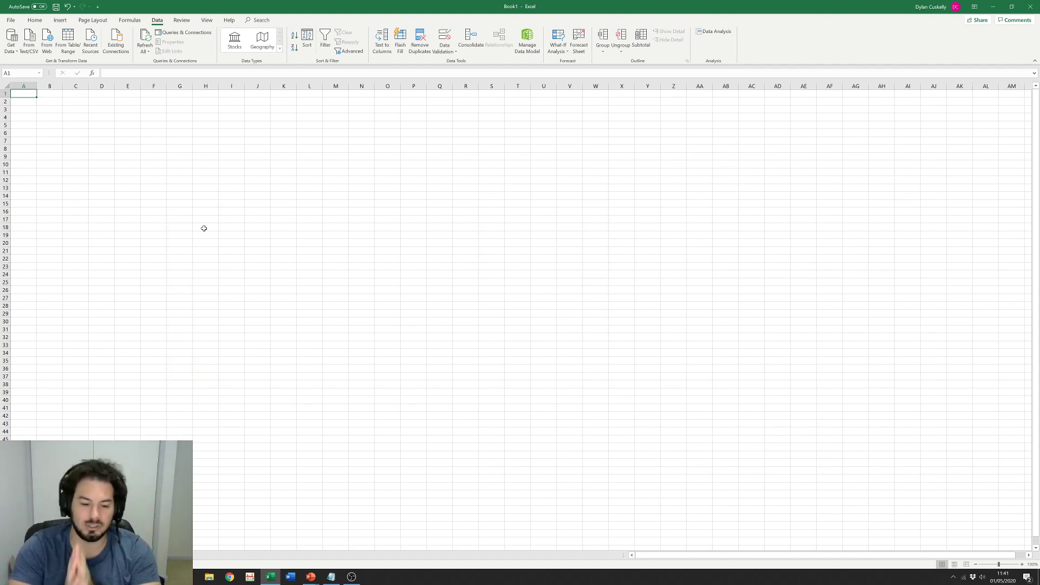
Step: Bring 2.dat forward in Notepad and return to its first line, 5.007 0.026 89.988
{"action": "left_click", "coordinate": [332, 577]}
{"action": "scroll", "coordinate": [838, 411], "scroll_direction": "up", "scroll_amount": 8}
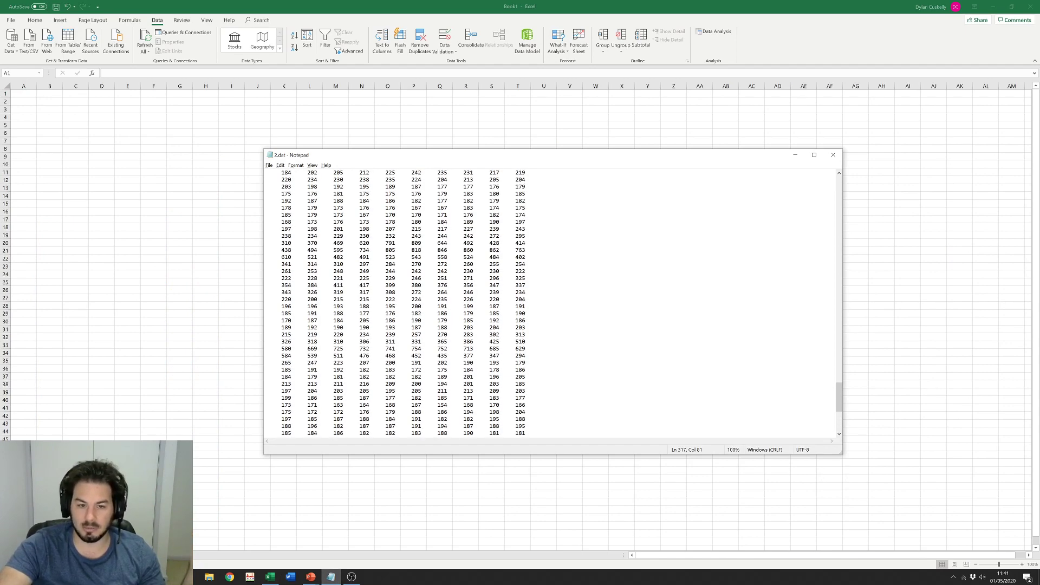
{"action": "left_click_drag", "start_coordinate": [838, 399], "coordinate": [815, 187]}
{"action": "left_click_drag", "start_coordinate": [266, 242], "coordinate": [525, 243]}
{"action": "left_click_drag", "start_coordinate": [530, 207], "coordinate": [529, 201]}
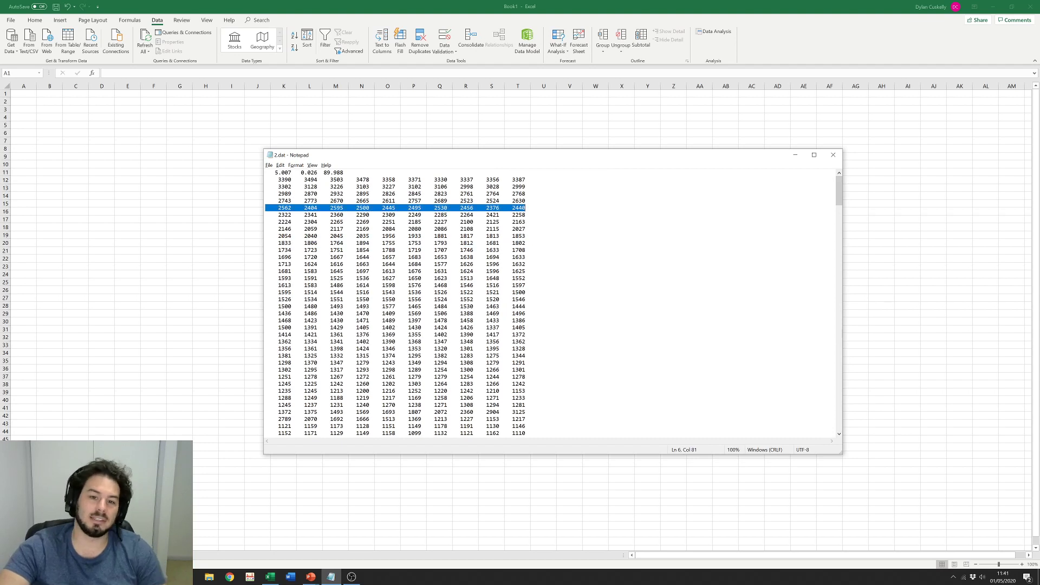
{"action": "left_click", "coordinate": [354, 172]}
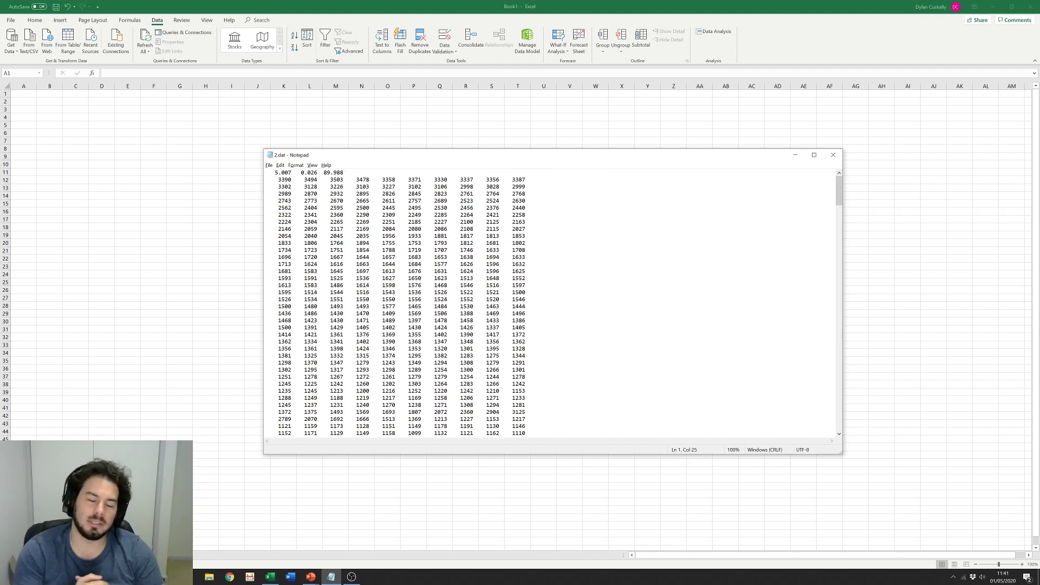
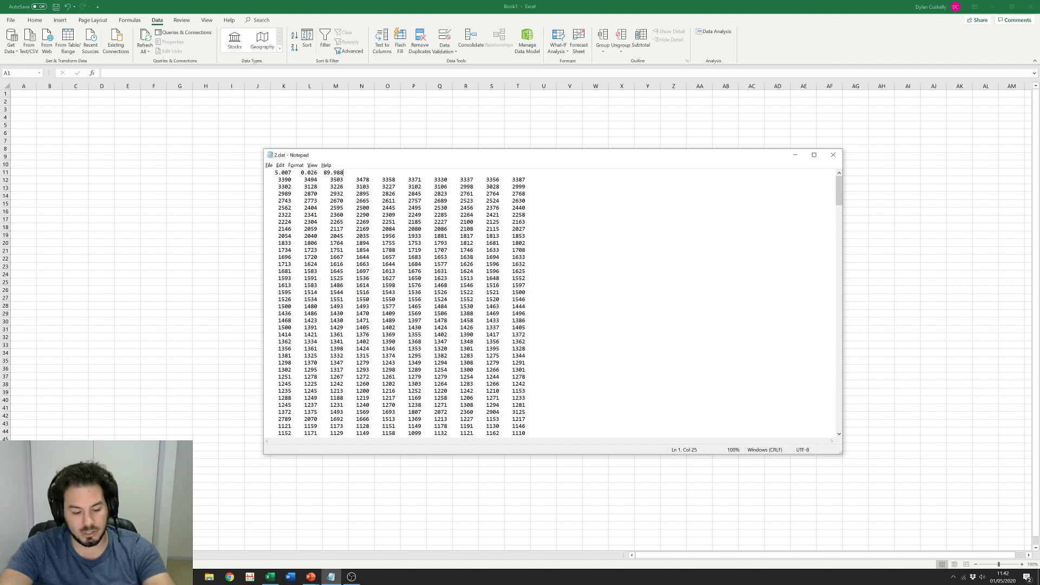
Step: Select and copy every line of 2.dat, then switch to the empty Excel Book1
{"action": "key", "text": "ctrl+a"}
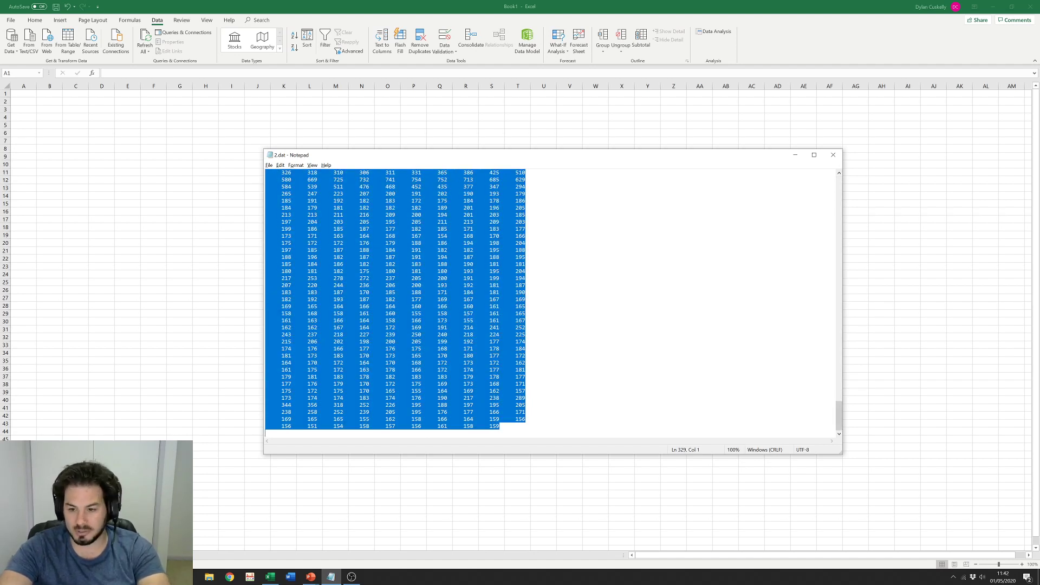
{"action": "key", "text": "alt+Tab"}
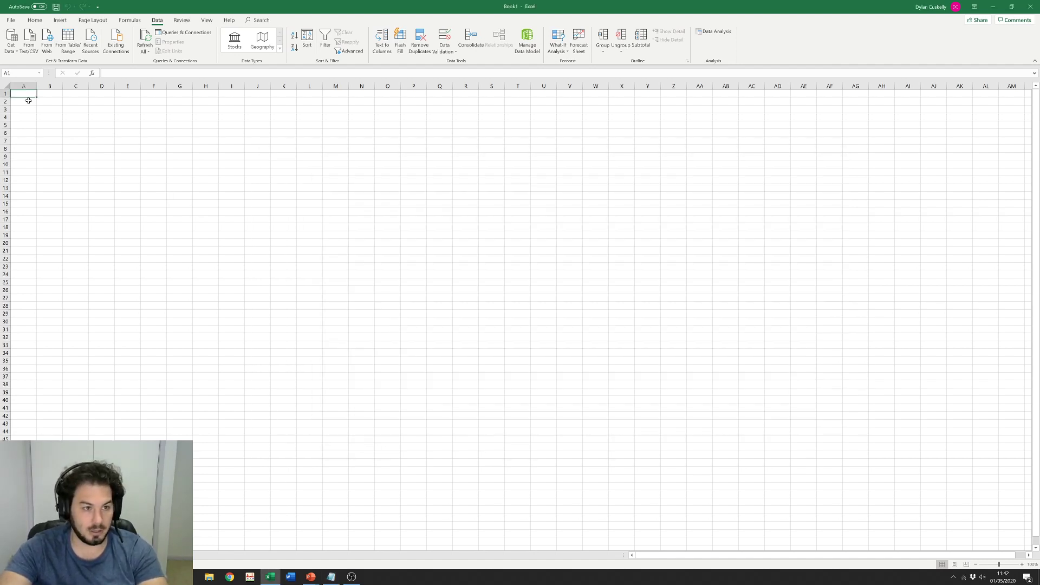
Step: Paste the 2.dat lines into column A and widen column A to fit them
{"action": "key", "text": "ctrl+v"}
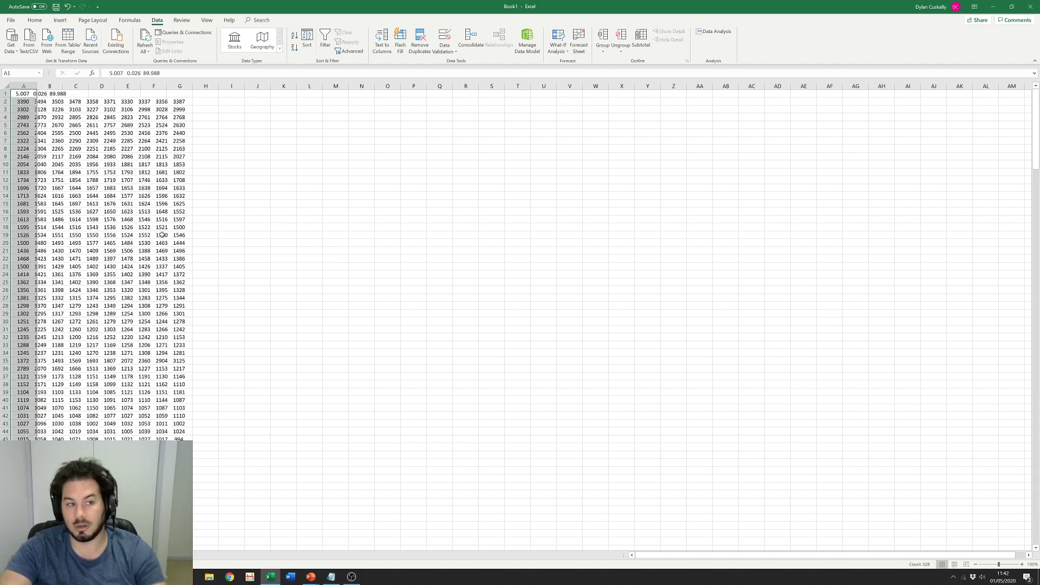
{"action": "left_click", "coordinate": [283, 250]}
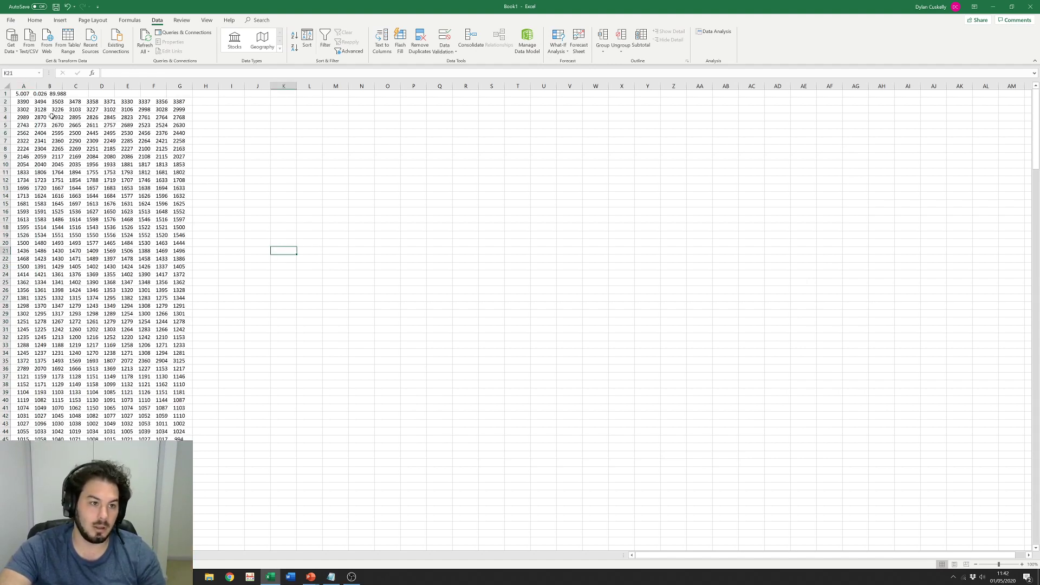
{"action": "double_click", "coordinate": [36, 87]}
{"action": "left_click", "coordinate": [358, 227]}
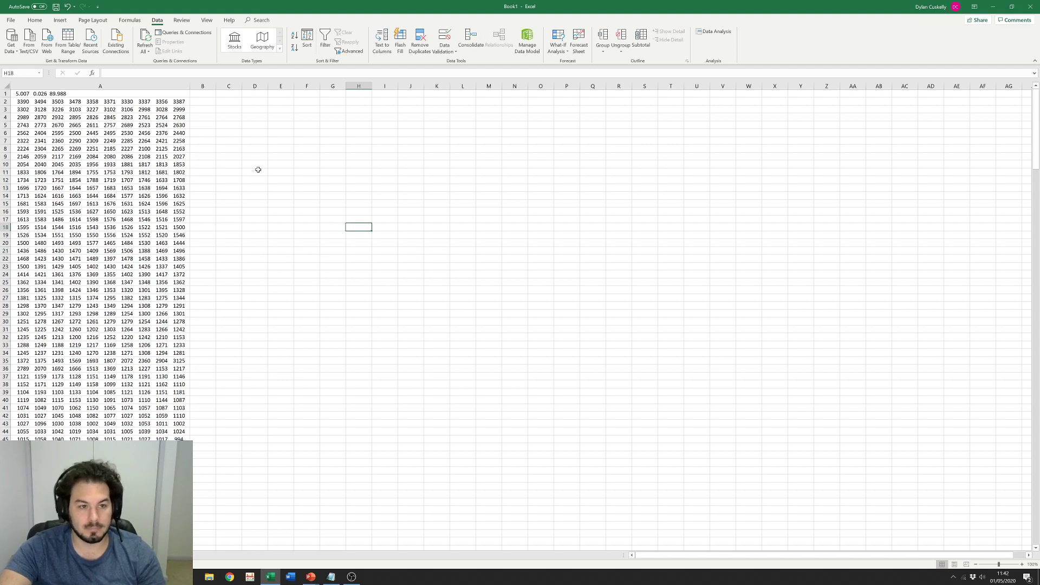
{"action": "left_click_drag", "start_coordinate": [190, 88], "coordinate": [269, 87]}
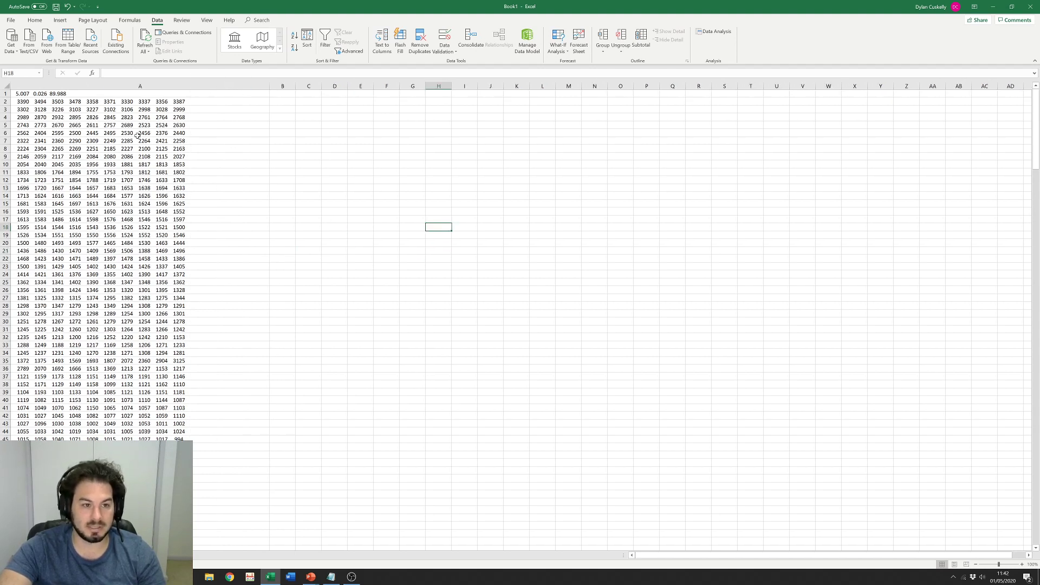
Step: Check the pasted lines in rows 2–22, then select all of column A
{"action": "left_click", "coordinate": [127, 260]}
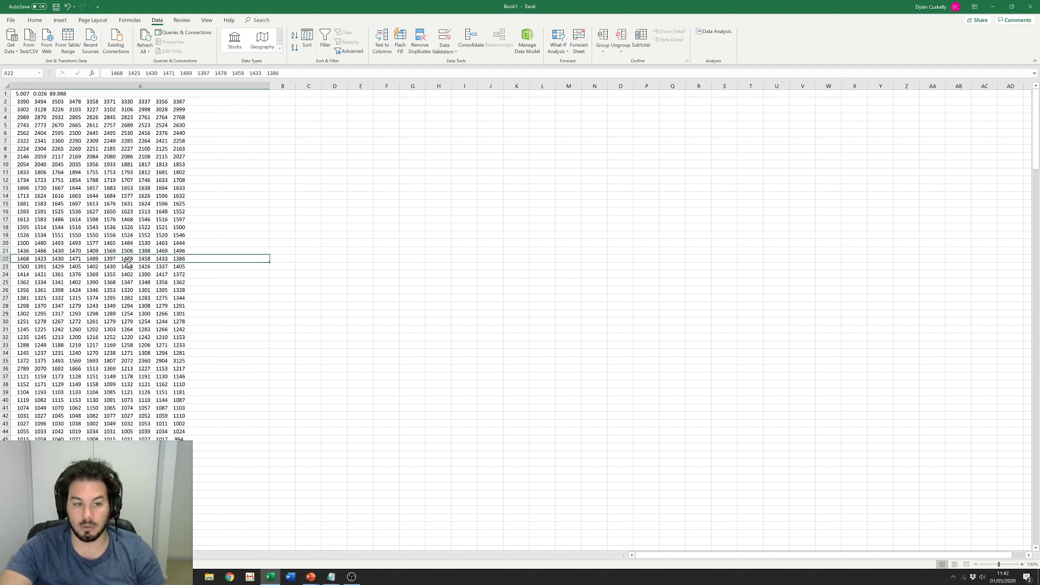
{"action": "left_click", "coordinate": [24, 103]}
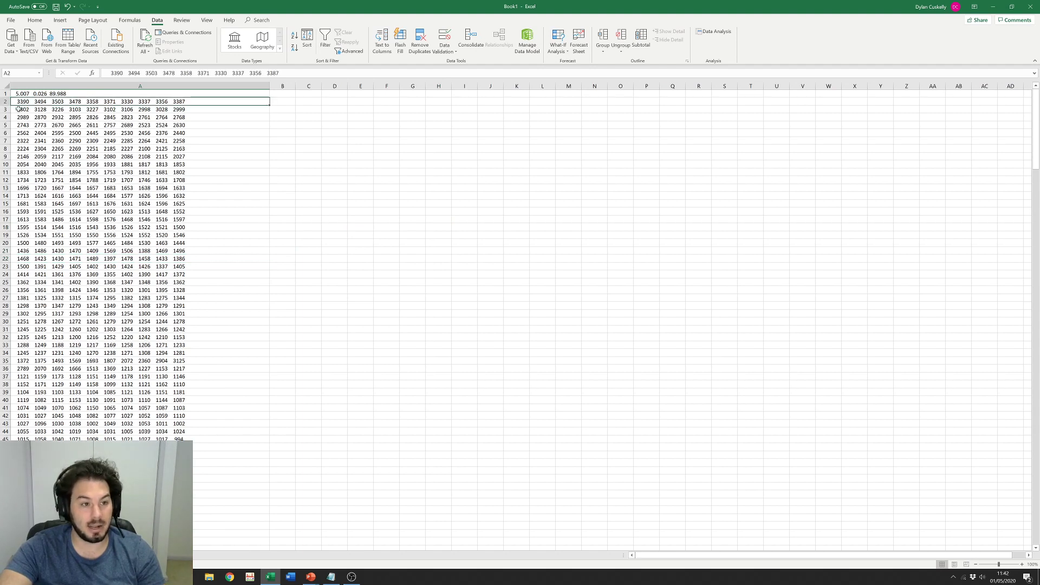
{"action": "left_click", "coordinate": [19, 111]}
{"action": "left_click", "coordinate": [20, 118]}
{"action": "left_click", "coordinate": [22, 125]}
{"action": "left_click", "coordinate": [25, 133]}
{"action": "left_click", "coordinate": [30, 149]}
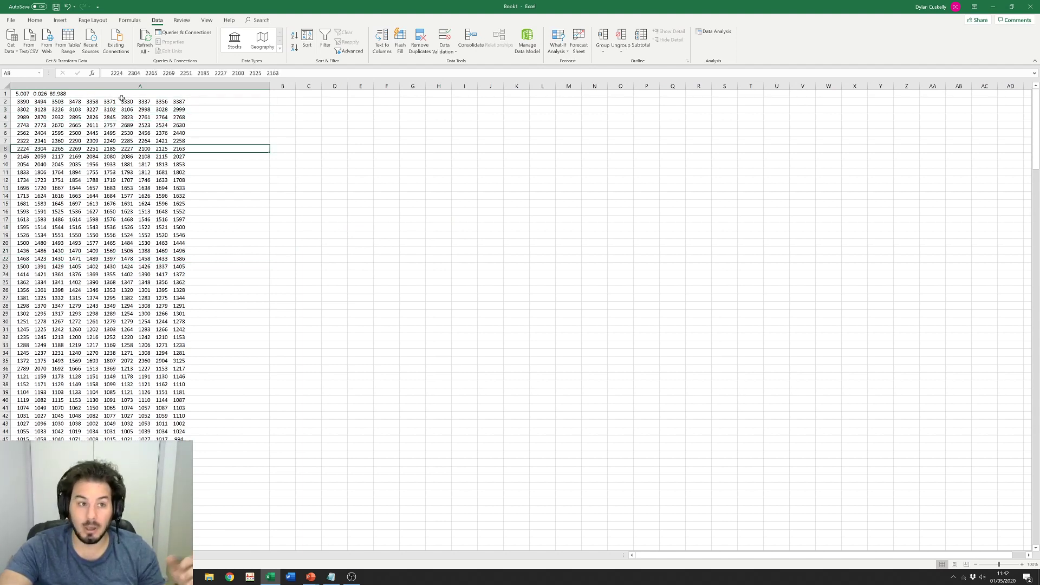
{"action": "left_click", "coordinate": [57, 102]}
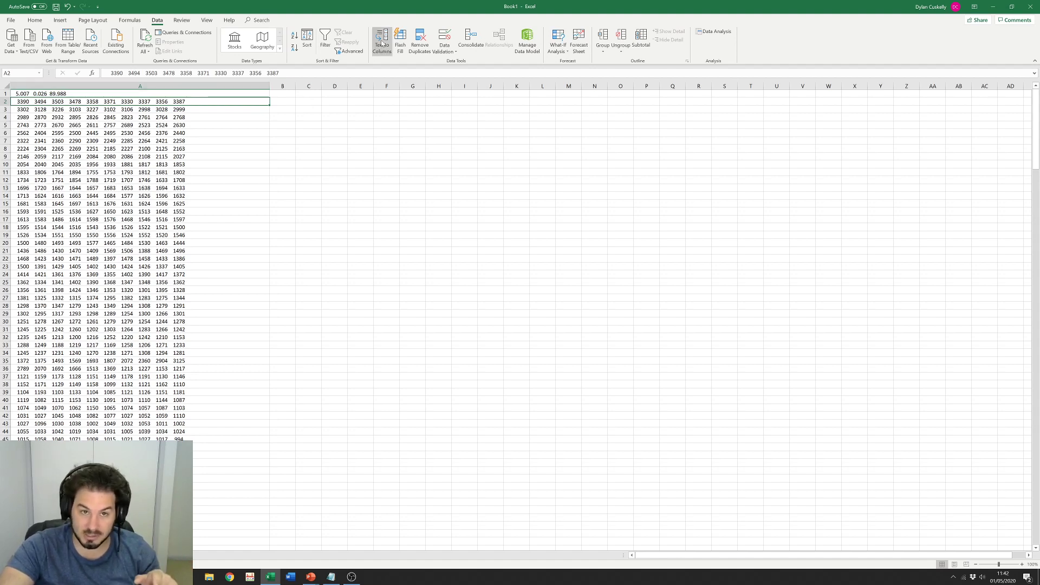
{"action": "left_click", "coordinate": [153, 86]}
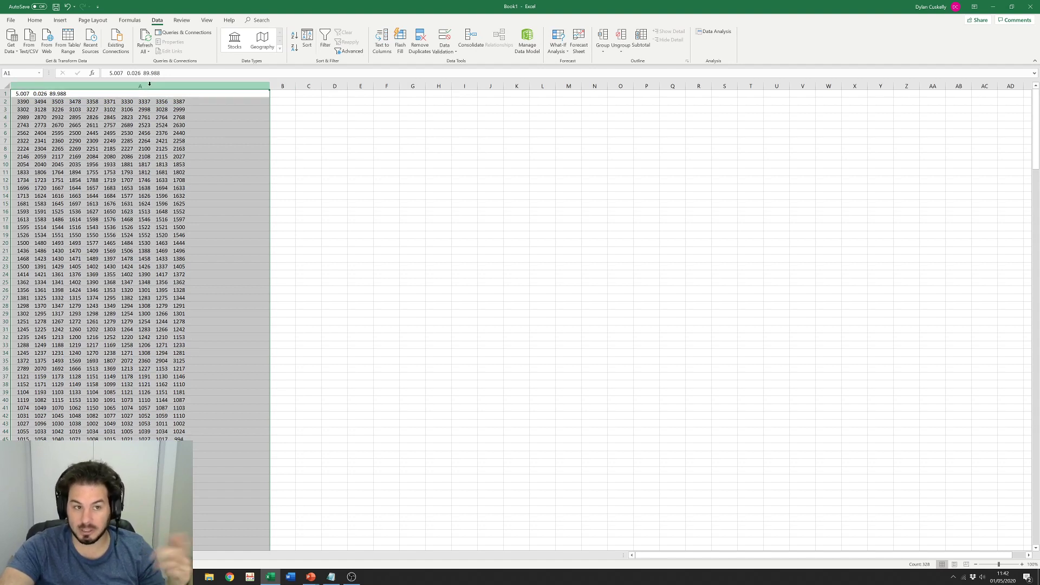
{"action": "left_click", "coordinate": [5, 141]}
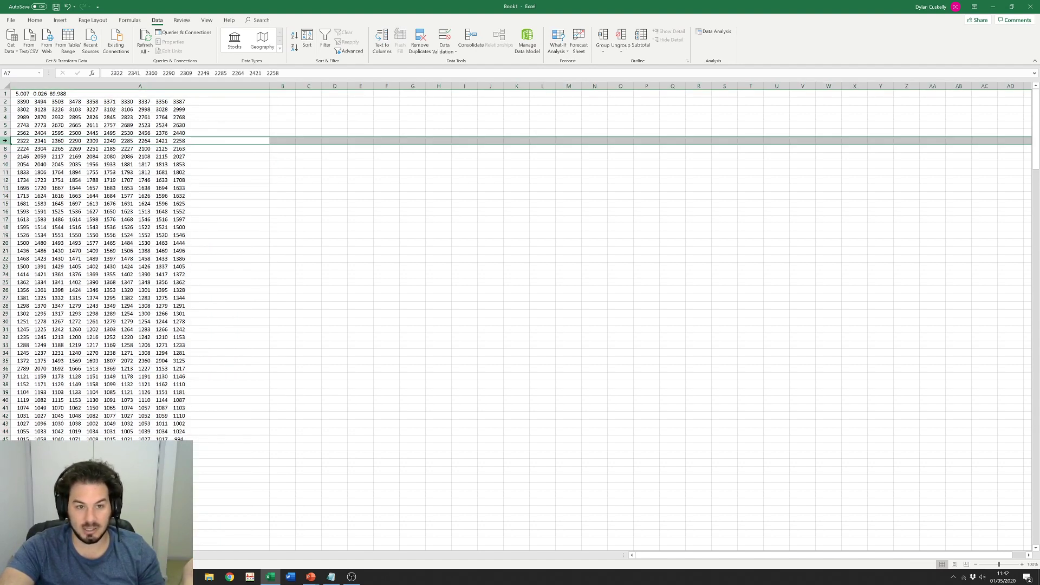
{"action": "left_click", "coordinate": [126, 81]}
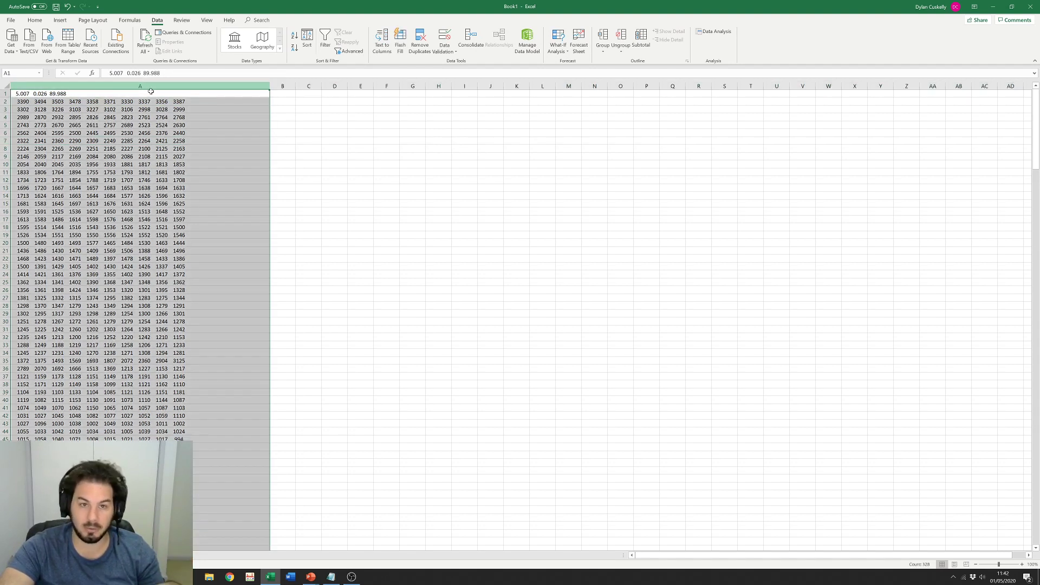
Step: Split column A with Text to Columns, fixed-width breaks and General format, into columns A–J
{"action": "left_click", "coordinate": [382, 43]}
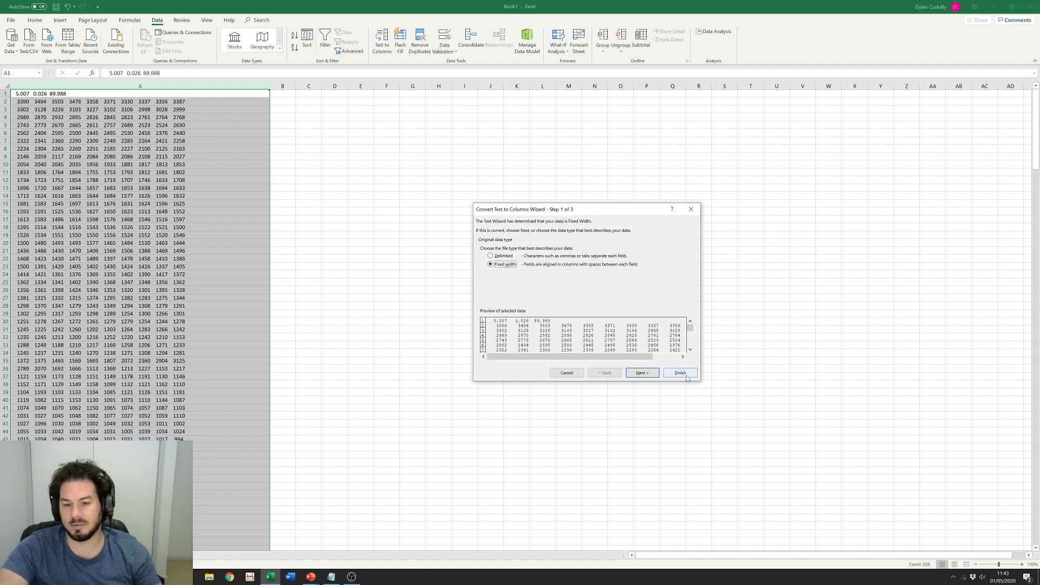
{"action": "left_click", "coordinate": [652, 377]}
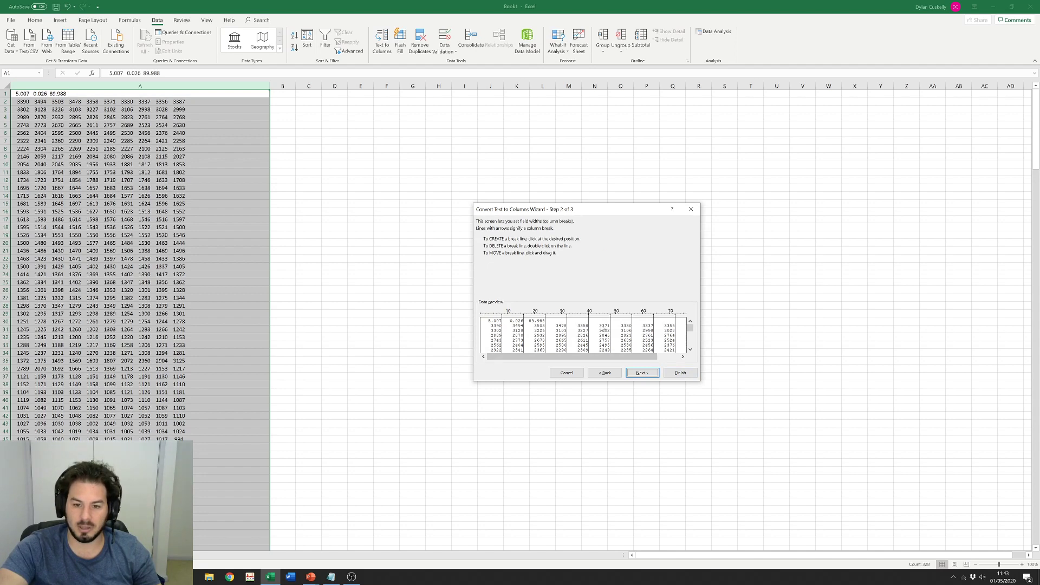
{"action": "left_click", "coordinate": [644, 378]}
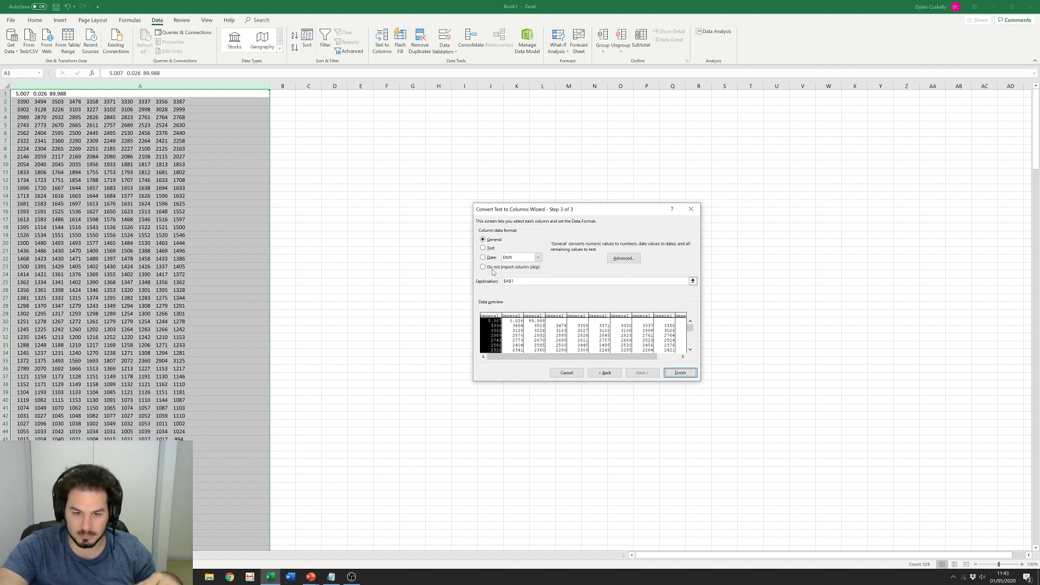
{"action": "left_click", "coordinate": [667, 373]}
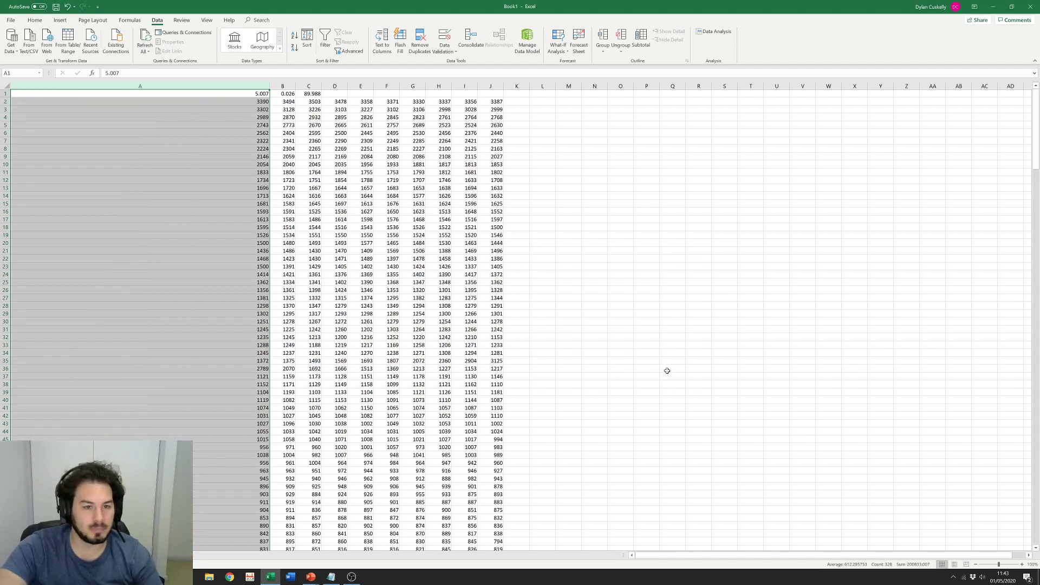
Step: Narrow column A back to normal width and spot-check split values like D8, E10 and F15
{"action": "left_click", "coordinate": [239, 188]}
{"action": "left_click_drag", "start_coordinate": [269, 83], "coordinate": [178, 84]}
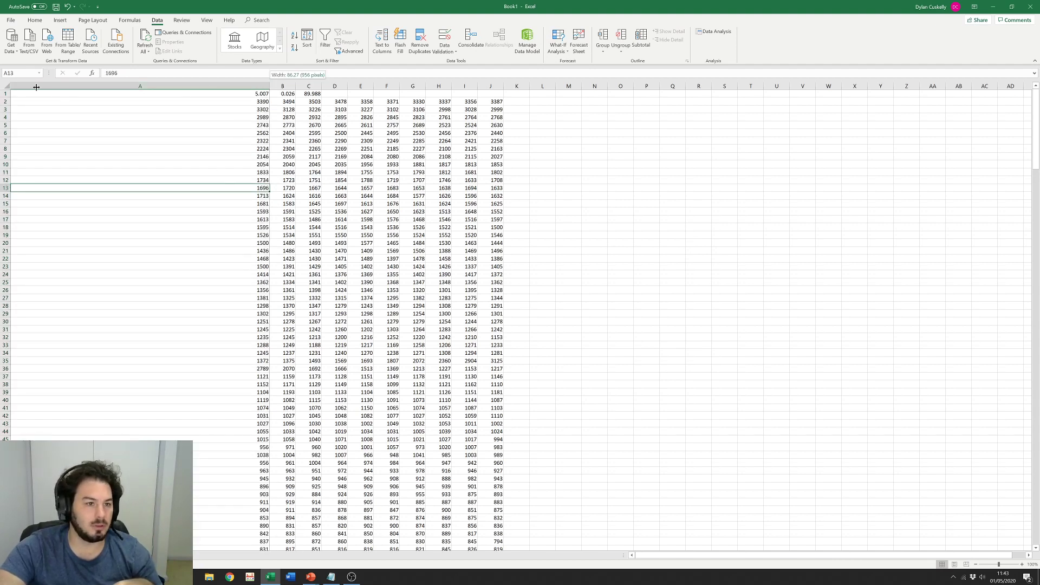
{"action": "left_click_drag", "start_coordinate": [36, 87], "coordinate": [31, 87]}
{"action": "left_click", "coordinate": [299, 227]}
{"action": "left_click", "coordinate": [89, 150]}
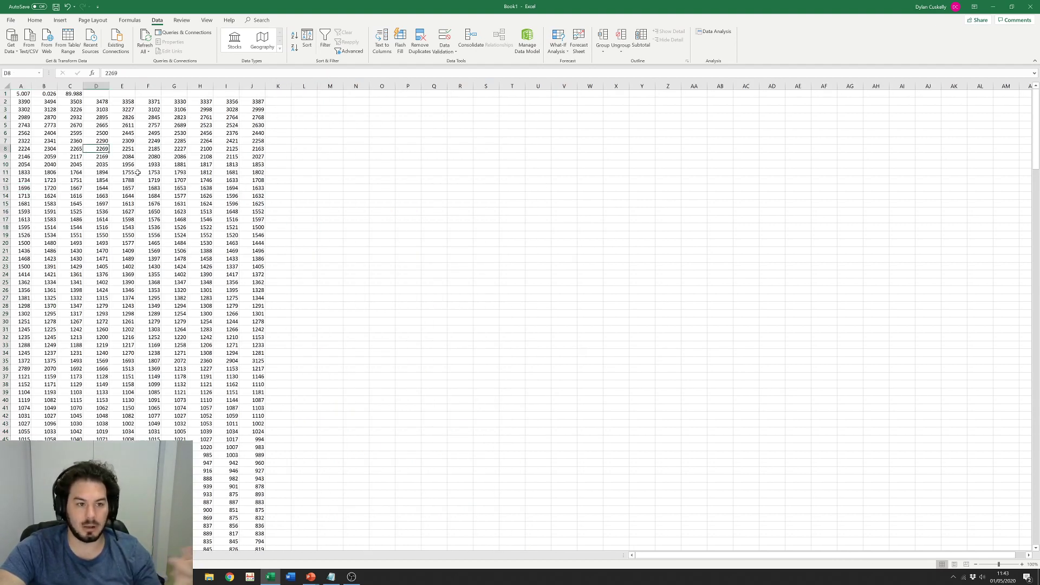
{"action": "left_click", "coordinate": [124, 163]}
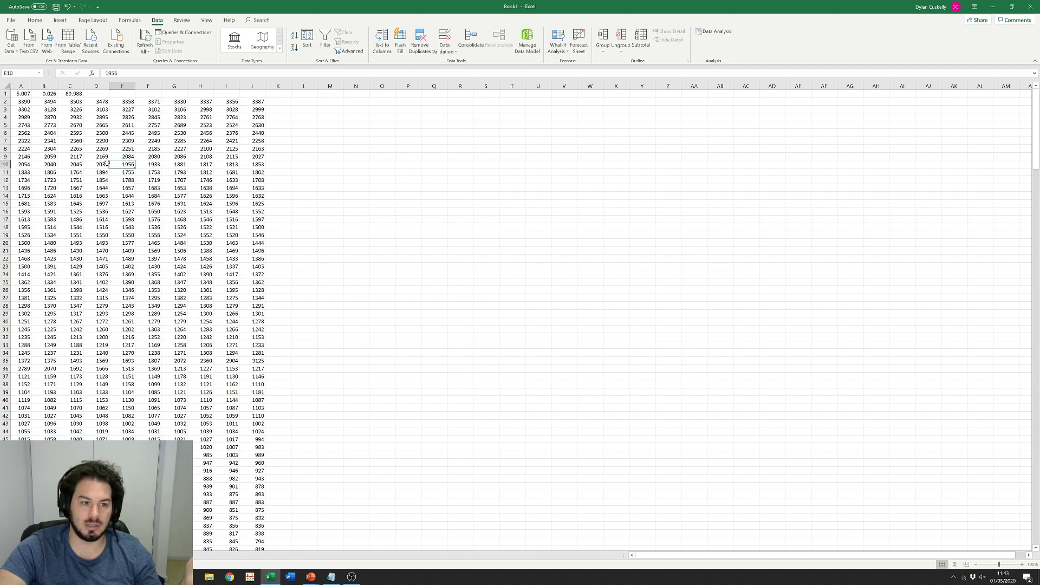
{"action": "left_click", "coordinate": [84, 156]}
{"action": "left_click", "coordinate": [188, 171]}
{"action": "left_click", "coordinate": [141, 203]}
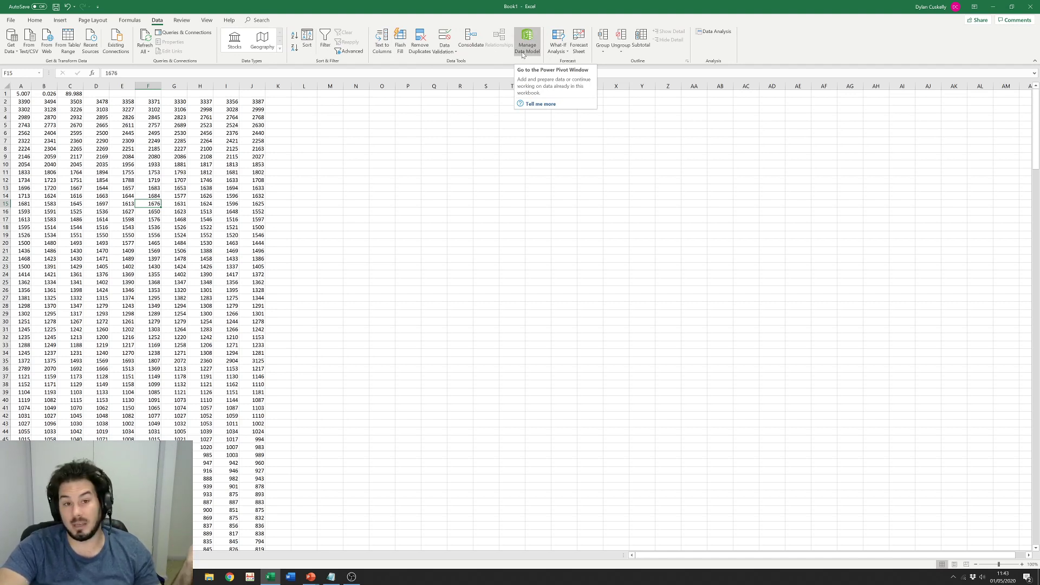
Step: Switch to the sine-data worksheet and select rows 2–6 above the table headers
{"action": "left_click", "coordinate": [182, 21]}
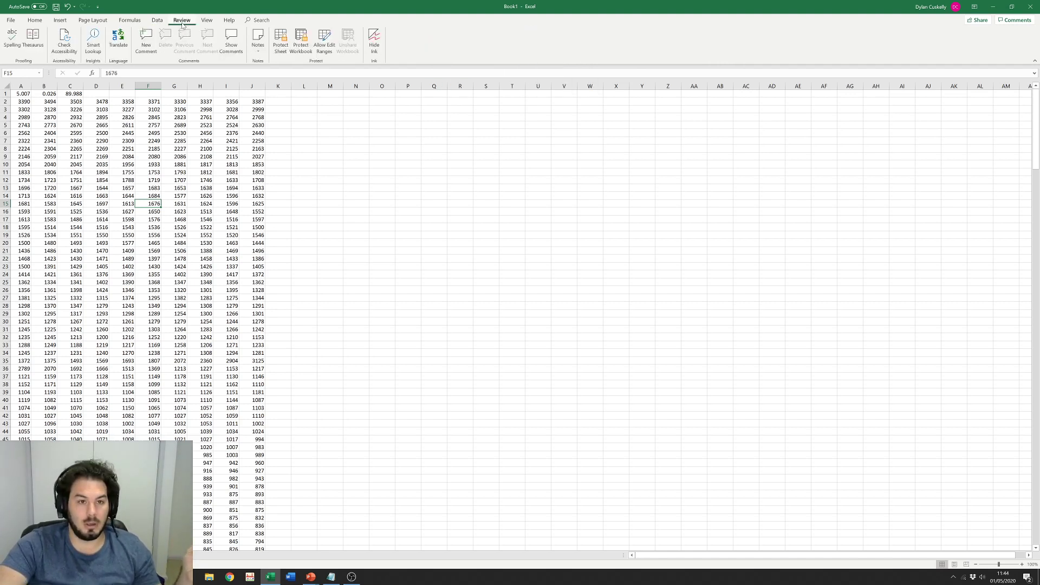
{"action": "left_click", "coordinate": [205, 21]}
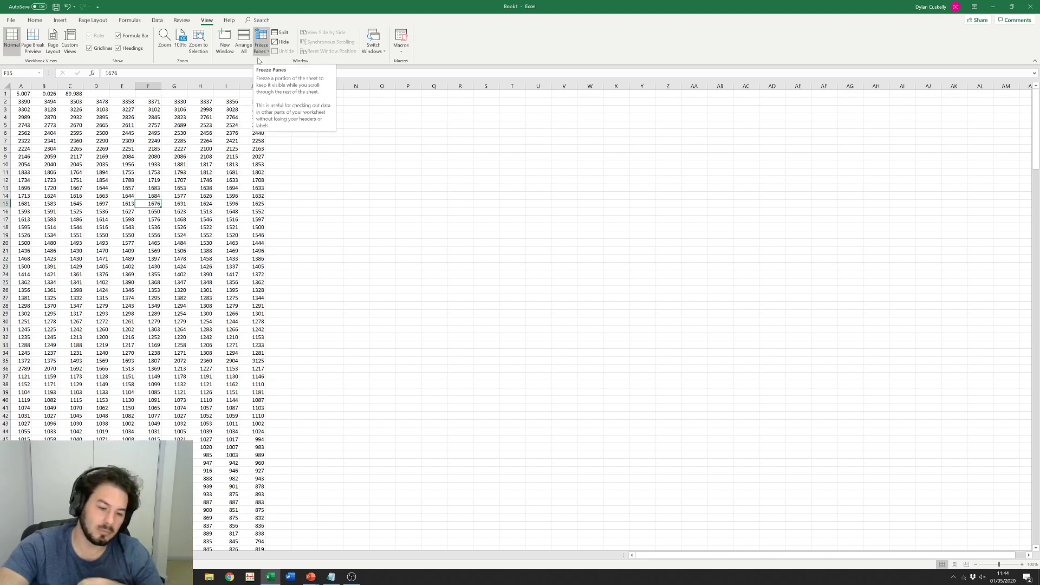
{"action": "left_click", "coordinate": [36, 555]}
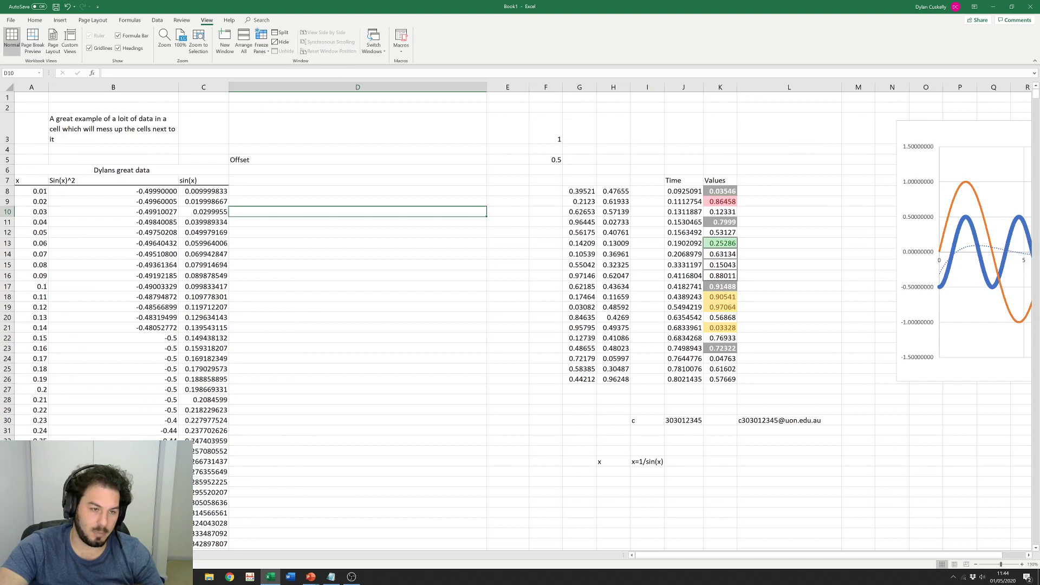
{"action": "left_click", "coordinate": [224, 163]}
{"action": "left_click_drag", "start_coordinate": [47, 109], "coordinate": [750, 169]}
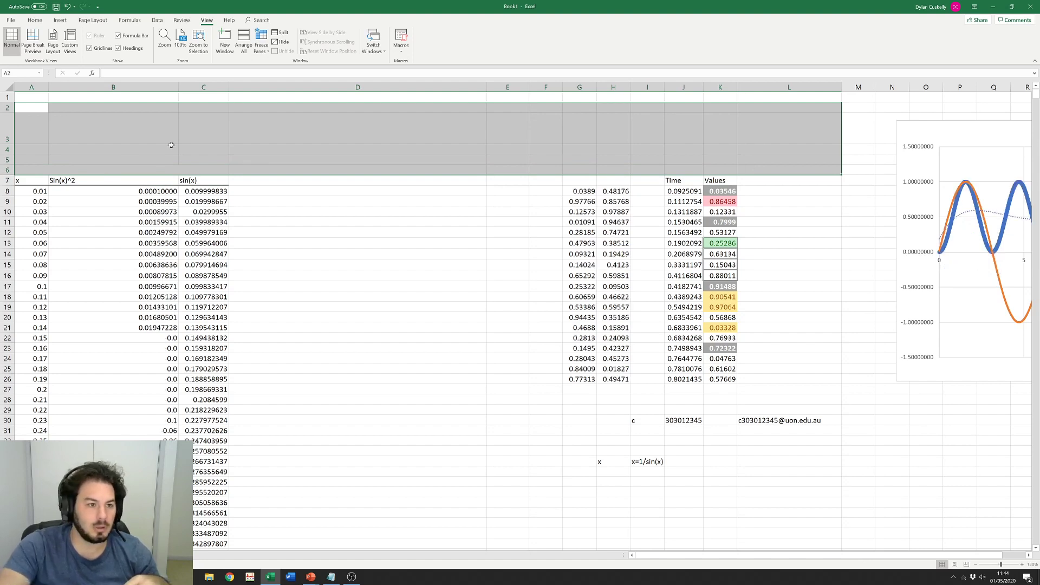
Step: Clear rows 2–6, then delete rows 1–6 above the x header
{"action": "key", "text": "Delete"}
{"action": "left_click", "coordinate": [169, 145]}
{"action": "left_click_drag", "start_coordinate": [6, 97], "coordinate": [6, 171]}
{"action": "right_click", "coordinate": [6, 139]}
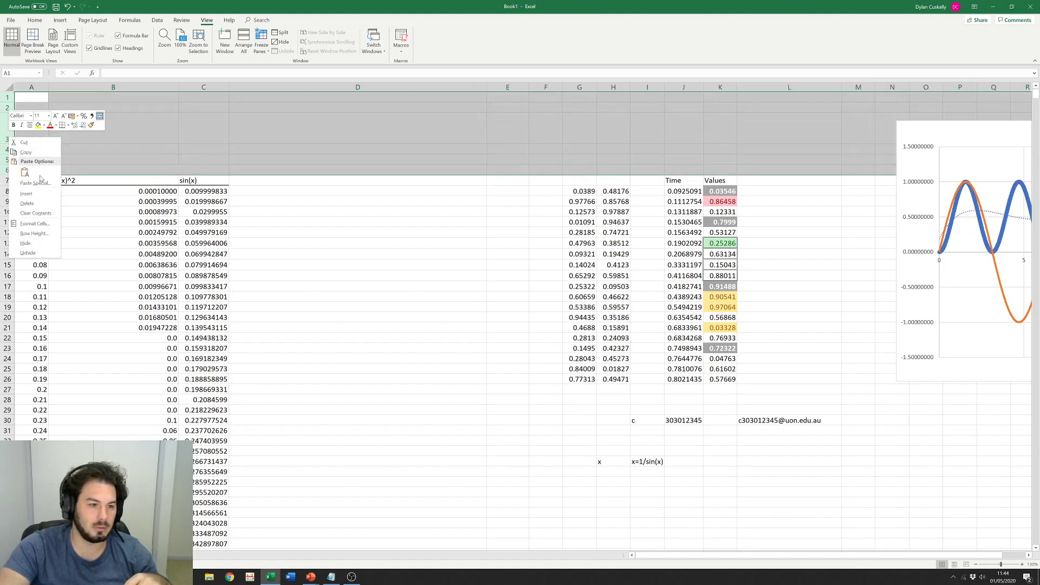
{"action": "left_click", "coordinate": [26, 203]}
{"action": "left_click", "coordinate": [326, 158]}
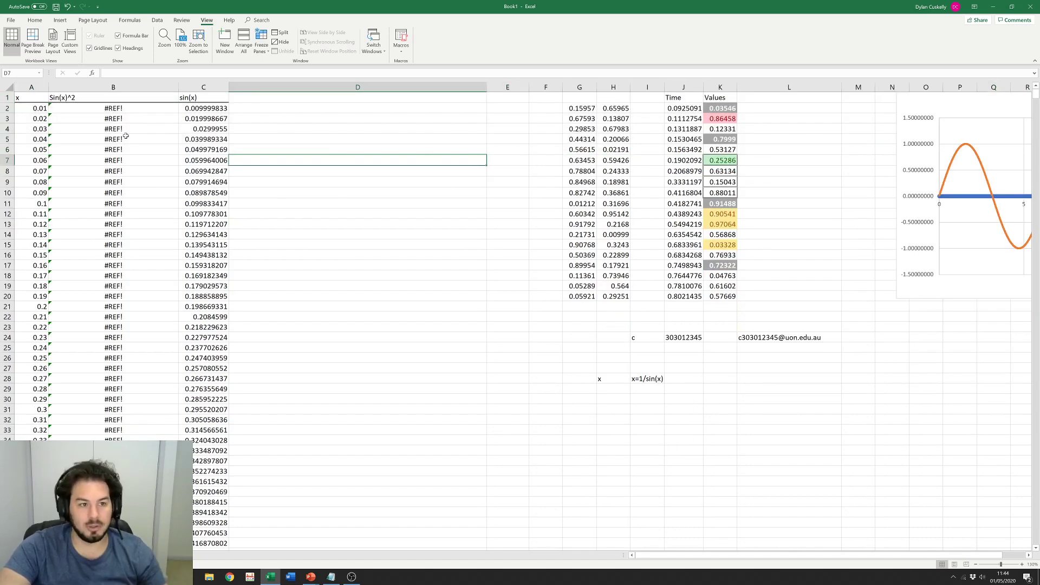
Step: Remove -#REF! from B2 to leave =SIN(A2)^2 and fill it down column B
{"action": "double_click", "coordinate": [143, 107]}
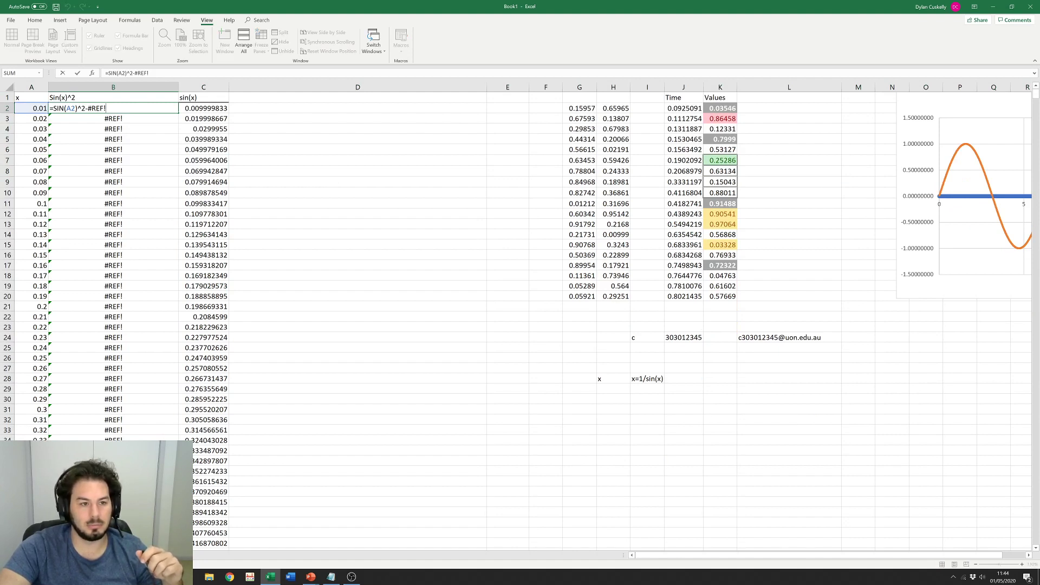
{"action": "key", "text": "BackSpace"}
{"action": "key", "text": "BackSpace"}
{"action": "key", "text": "BackSpace"}
{"action": "key", "text": "BackSpace"}
{"action": "key", "text": "BackSpace"}
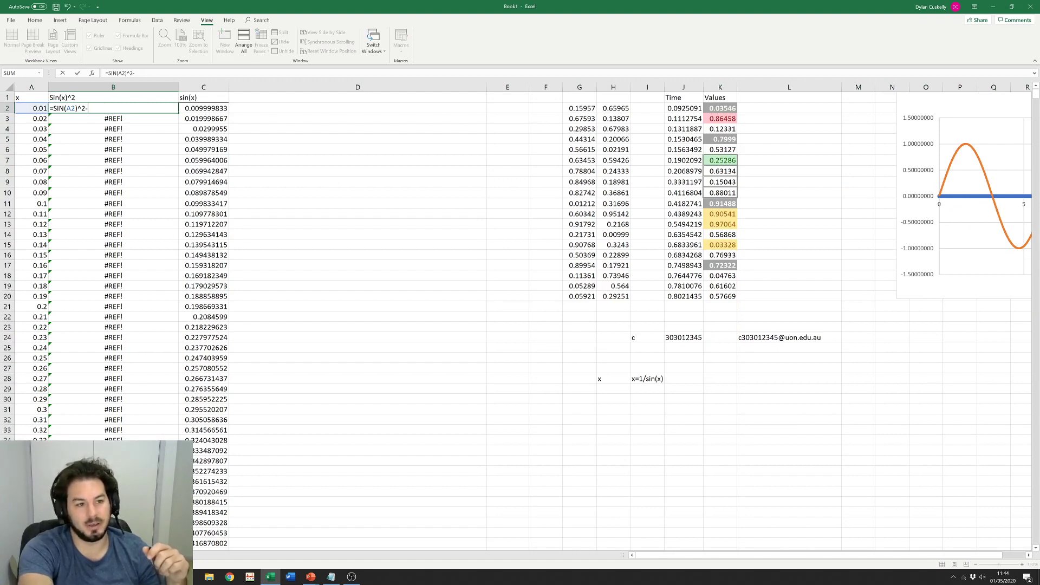
{"action": "key", "text": "BackSpace"}
{"action": "key", "text": "Return"}
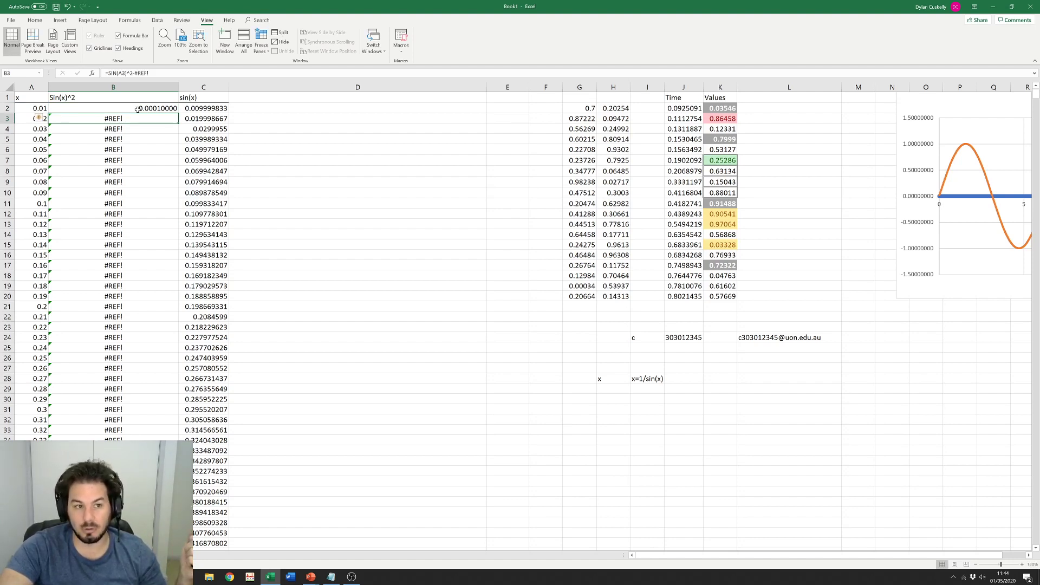
{"action": "left_click", "coordinate": [138, 108]}
{"action": "double_click", "coordinate": [178, 113]}
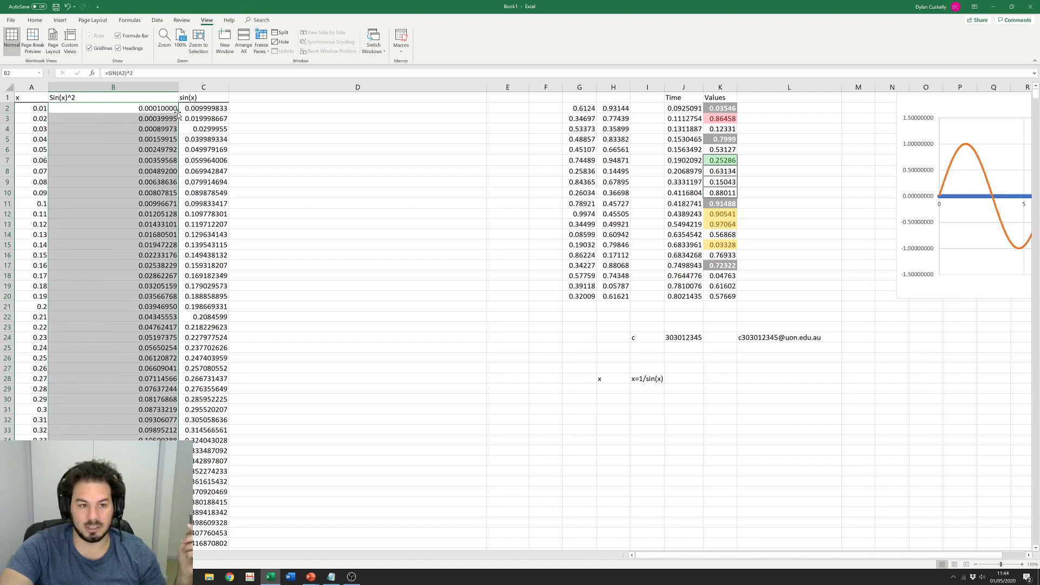
{"action": "left_click", "coordinate": [334, 182]}
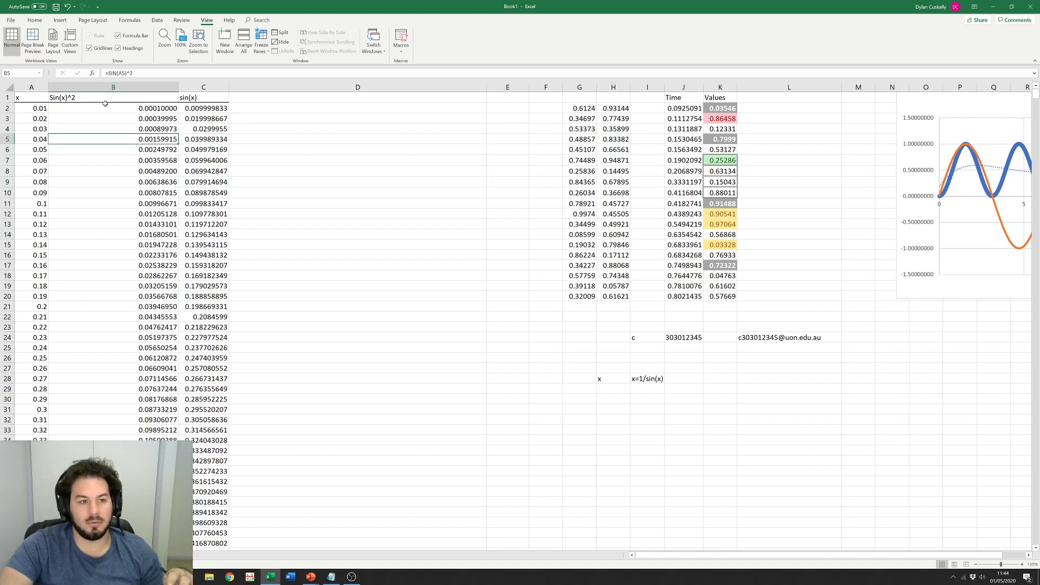
Step: Check the x, Sin(x)^2 and sin(x) headers in row 1 and scroll through the data
{"action": "left_click", "coordinate": [54, 96]}
{"action": "left_click", "coordinate": [29, 95]}
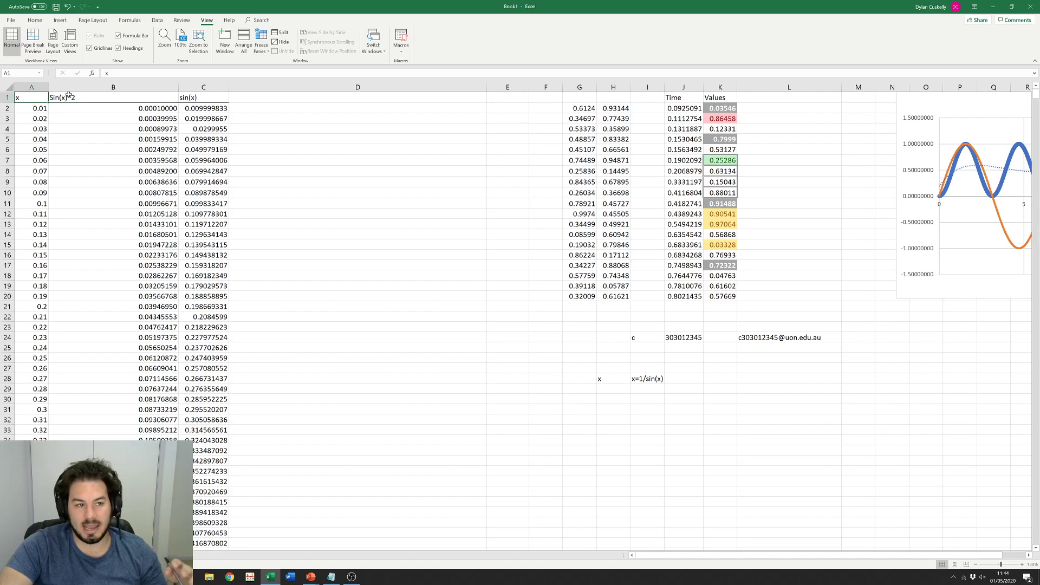
{"action": "left_click", "coordinate": [199, 97]}
{"action": "left_click", "coordinate": [289, 201]}
{"action": "scroll", "coordinate": [325, 184], "scroll_direction": "down", "scroll_amount": 9}
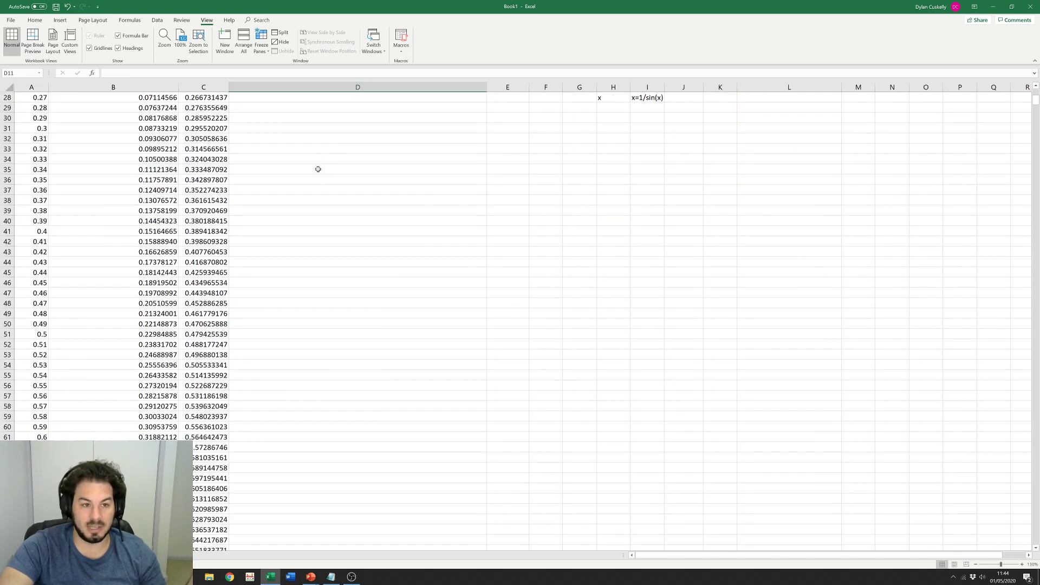
{"action": "scroll", "coordinate": [166, 137], "scroll_direction": "down", "scroll_amount": 11}
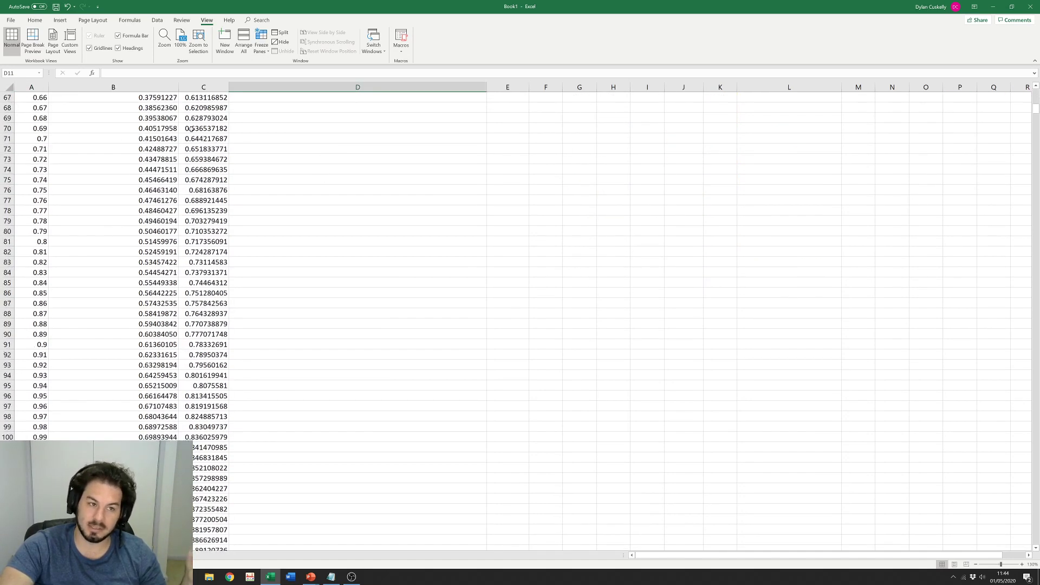
{"action": "scroll", "coordinate": [167, 137], "scroll_direction": "up", "scroll_amount": 20}
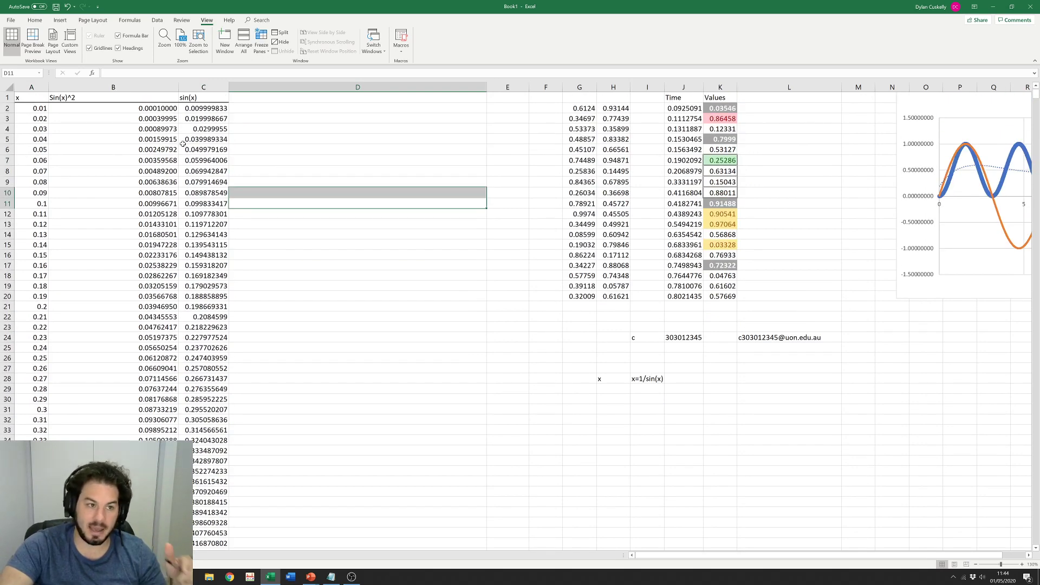
Step: Freeze the top row and scroll down to confirm the headers stay visible
{"action": "left_click", "coordinate": [7, 98]}
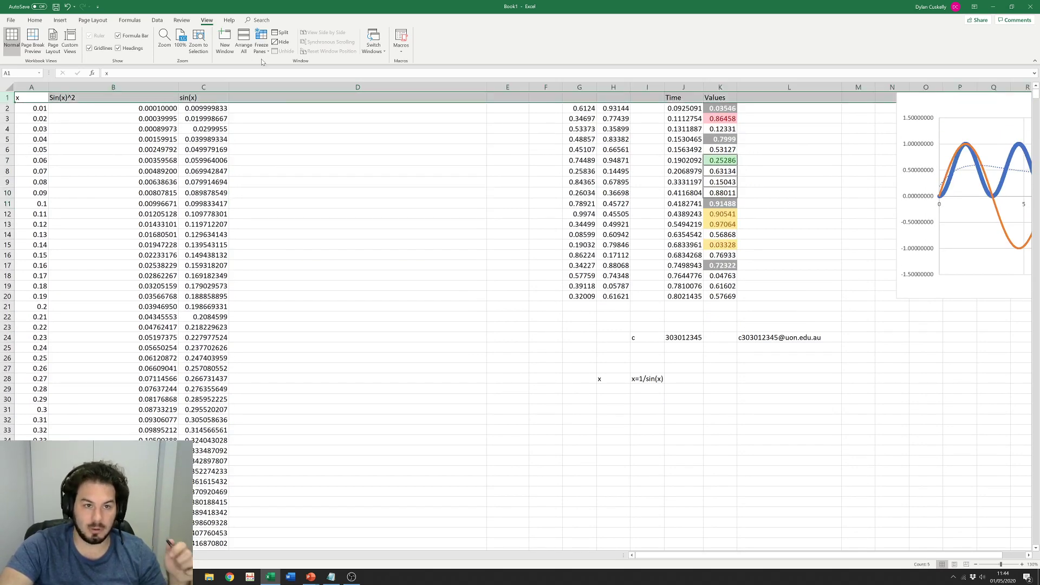
{"action": "left_click", "coordinate": [261, 42]}
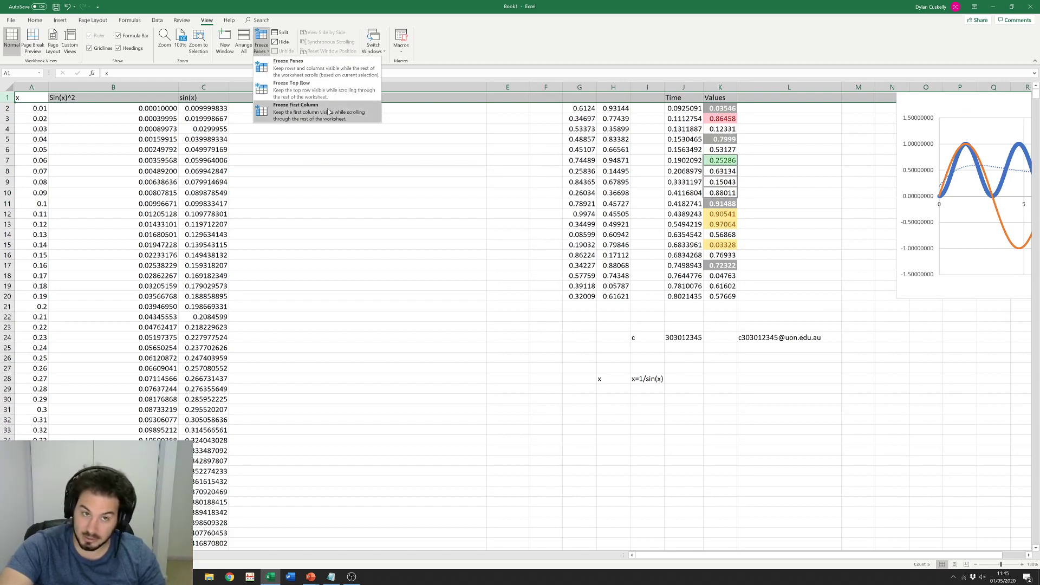
{"action": "left_click", "coordinate": [323, 92]}
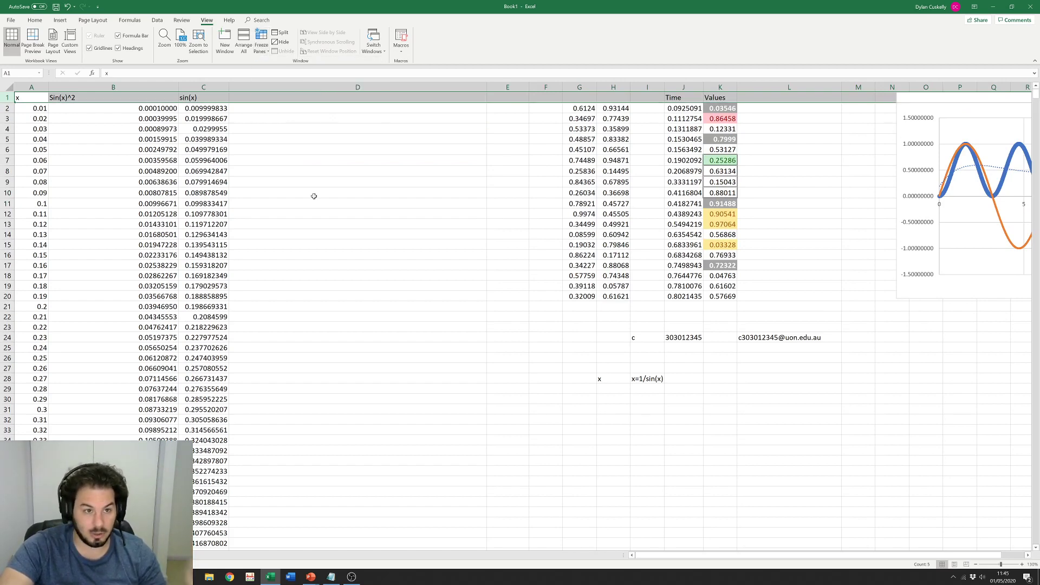
{"action": "left_click", "coordinate": [313, 194]}
{"action": "scroll", "coordinate": [313, 184], "scroll_direction": "down", "scroll_amount": 5}
{"action": "scroll", "coordinate": [314, 184], "scroll_direction": "down", "scroll_amount": 3}
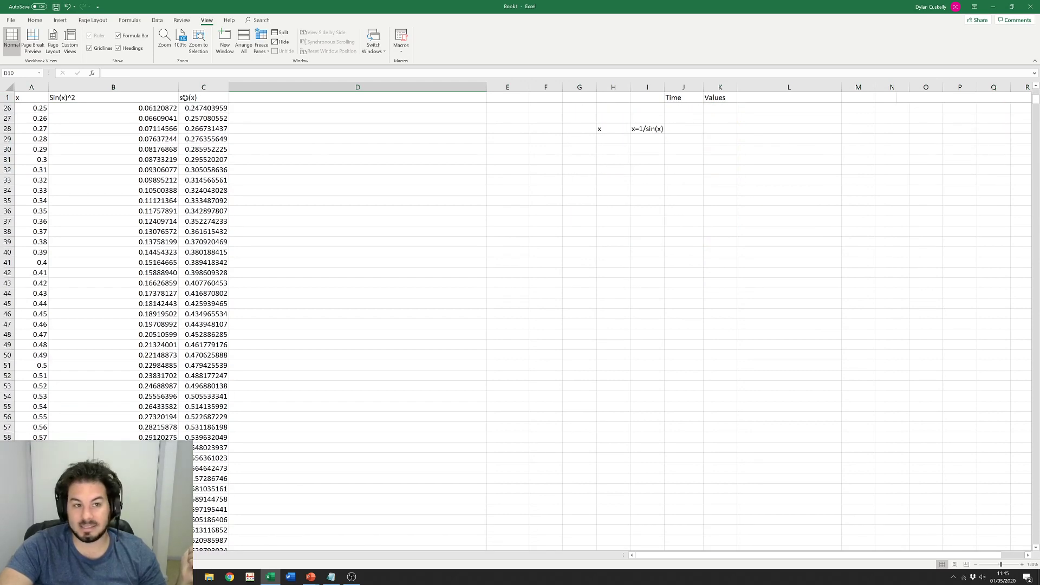
{"action": "scroll", "coordinate": [194, 96], "scroll_direction": "down", "scroll_amount": 9}
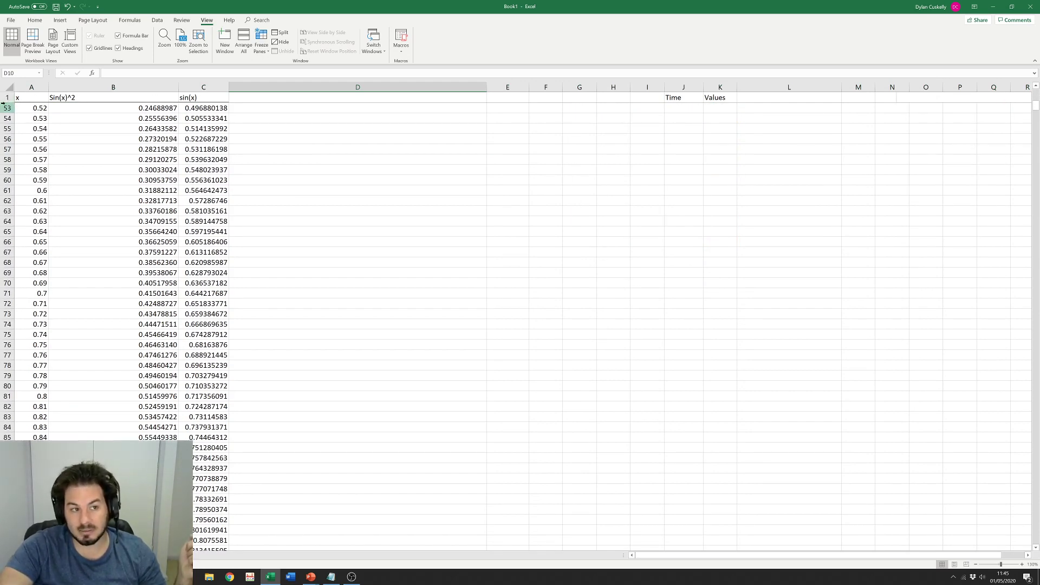
{"action": "scroll", "coordinate": [116, 187], "scroll_direction": "down", "scroll_amount": 17}
{"action": "scroll", "coordinate": [116, 187], "scroll_direction": "down", "scroll_amount": 20}
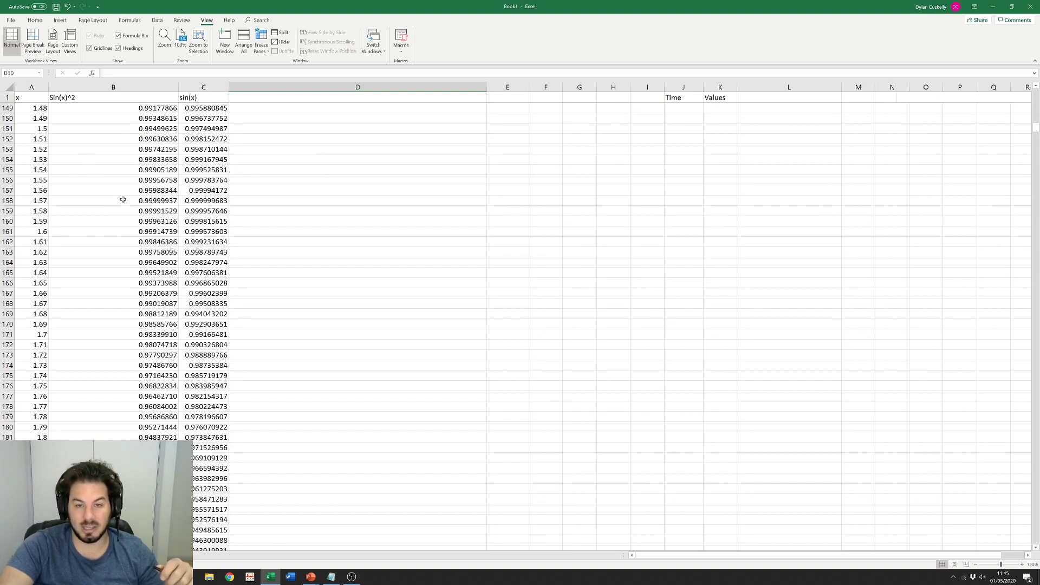
{"action": "scroll", "coordinate": [127, 198], "scroll_direction": "down", "scroll_amount": 18}
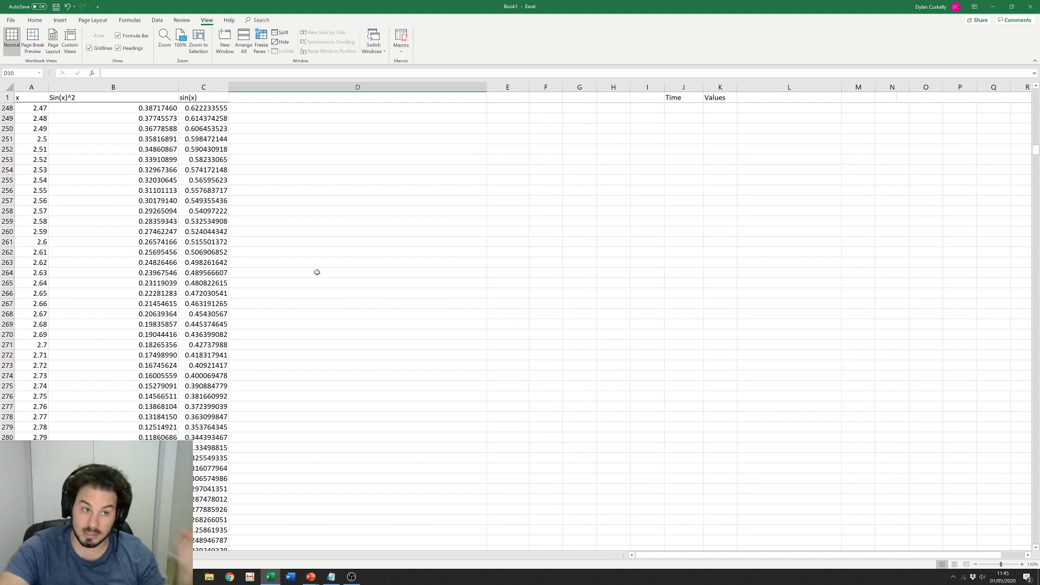
{"action": "scroll", "coordinate": [220, 210], "scroll_direction": "up", "scroll_amount": 15}
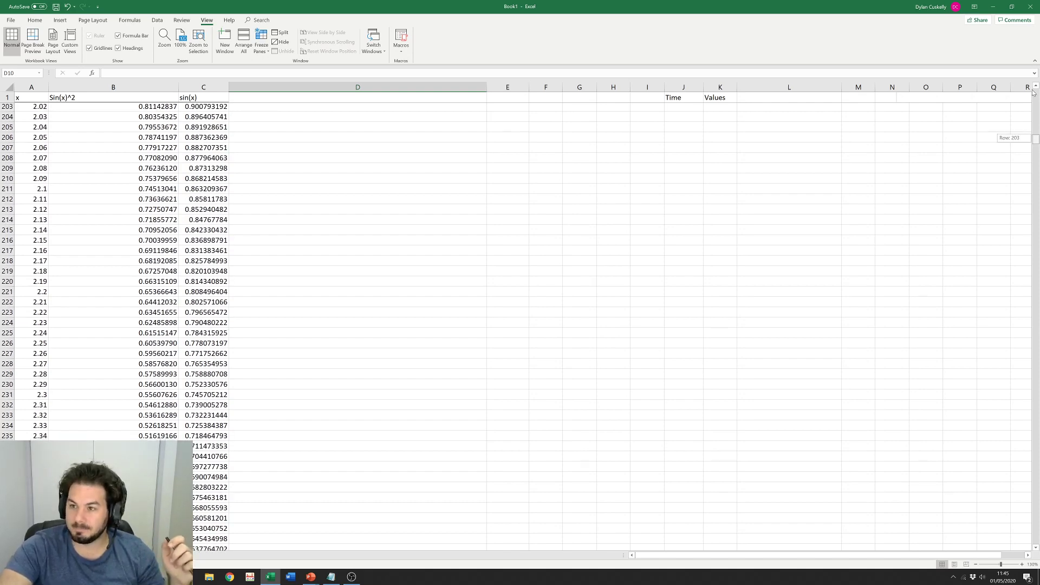
{"action": "left_click_drag", "start_coordinate": [1035, 140], "coordinate": [1035, 92]}
{"action": "left_click", "coordinate": [405, 262]}
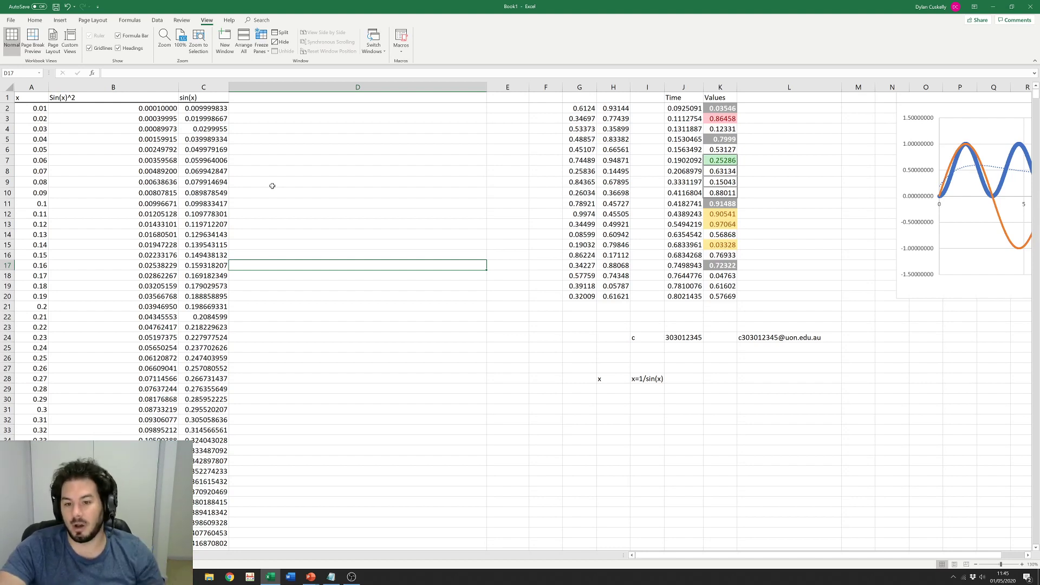
Step: Return the ribbon to the Home tab and bring up the OBS Studio window
{"action": "left_click", "coordinate": [491, 247]}
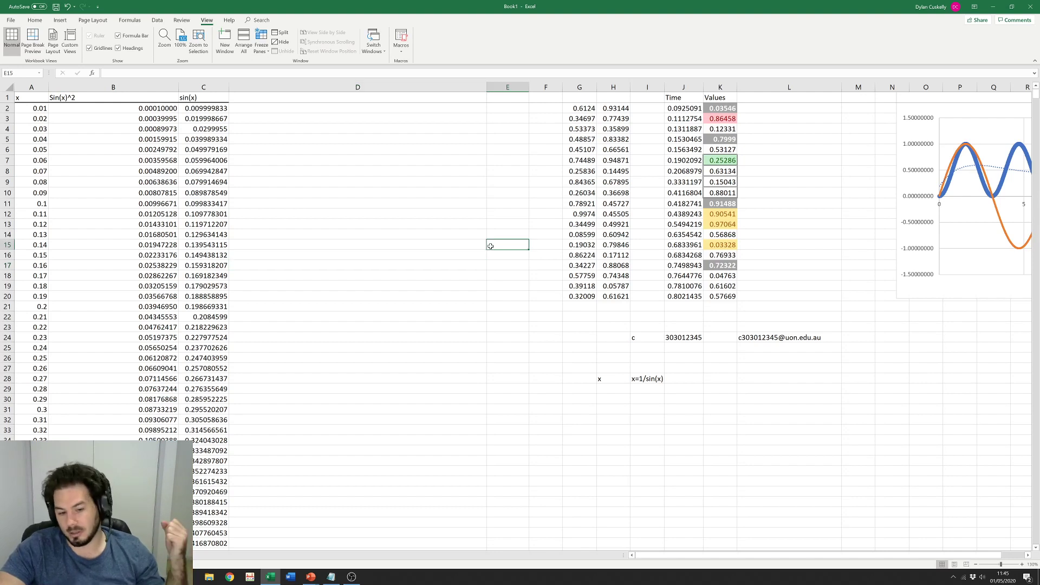
{"action": "left_click", "coordinate": [229, 21]}
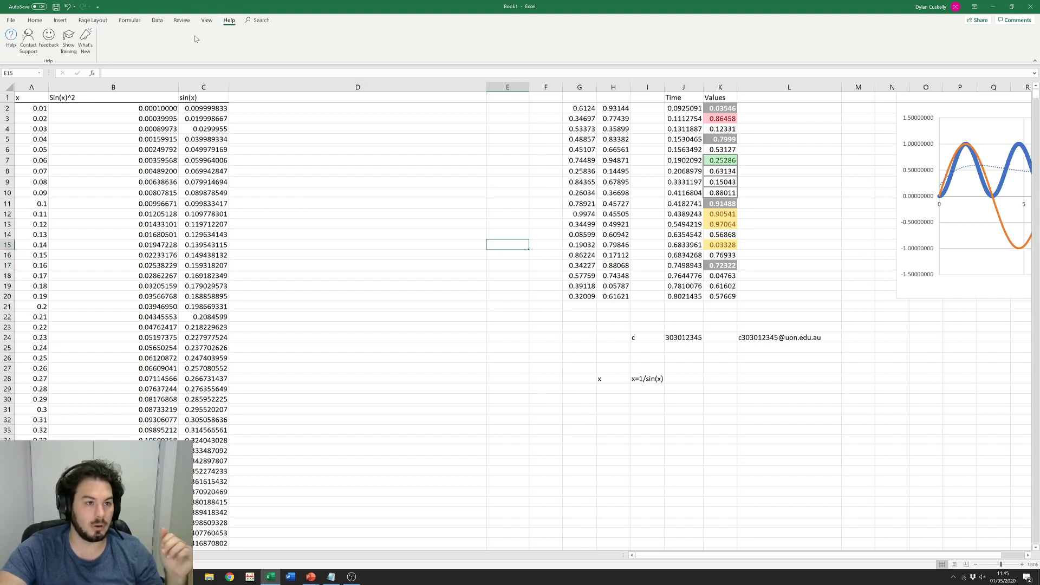
{"action": "left_click", "coordinate": [35, 20]}
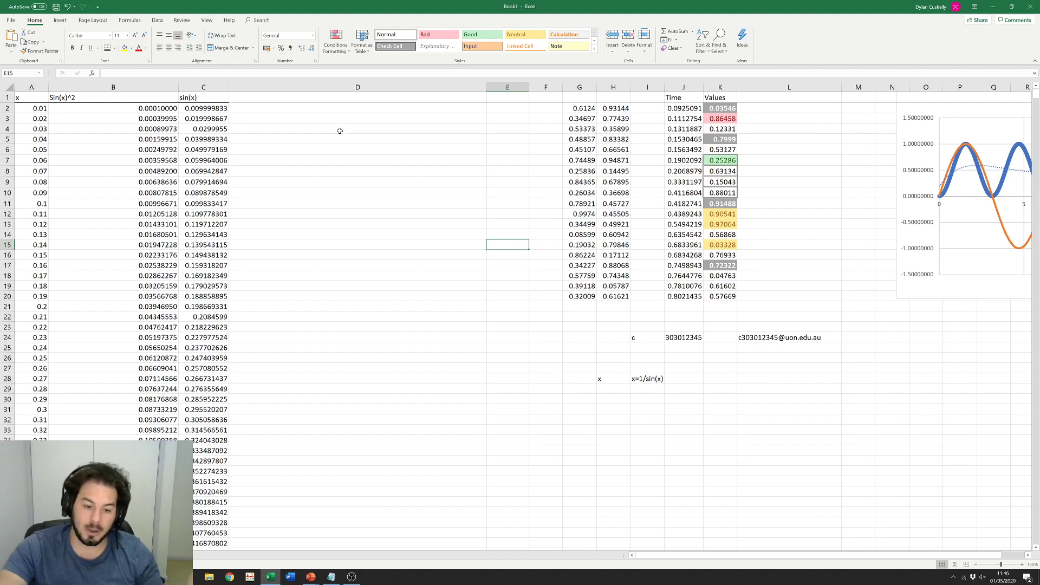
{"action": "left_click", "coordinate": [351, 576]}
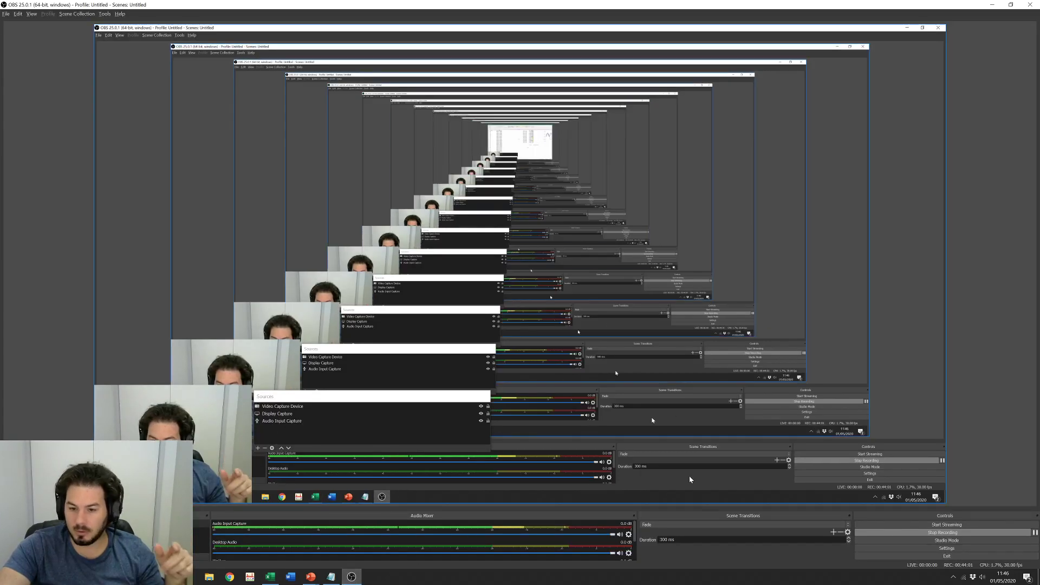